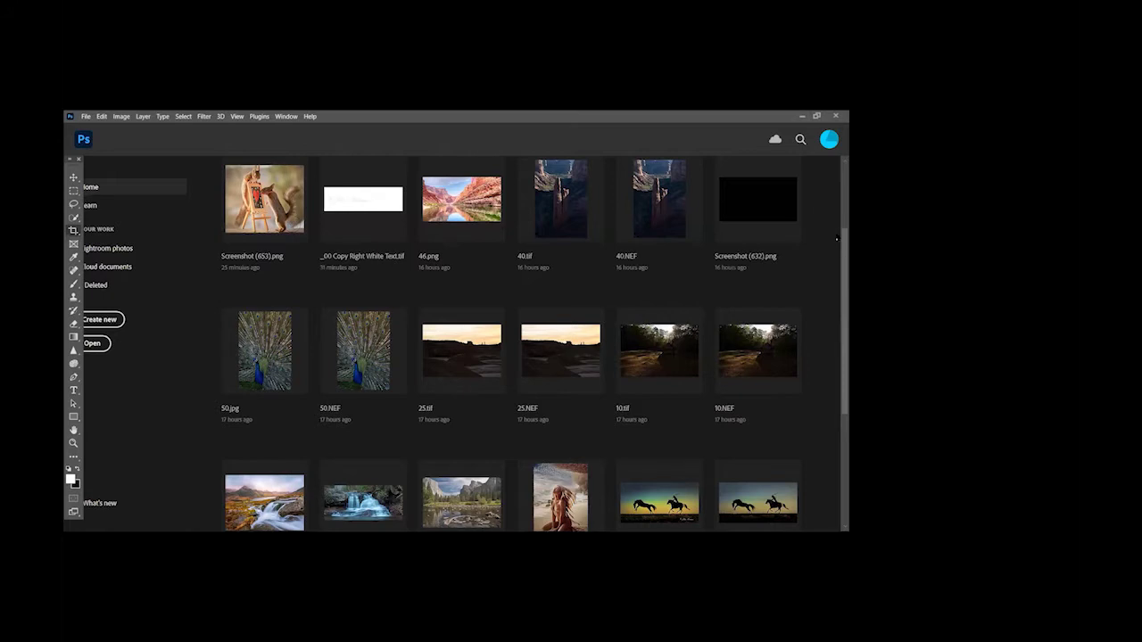
# Open the landscape photo 05 from the Class 28 Images folder and shift its window clear of the tools
pyautogui.scroll(3, 837, 205)
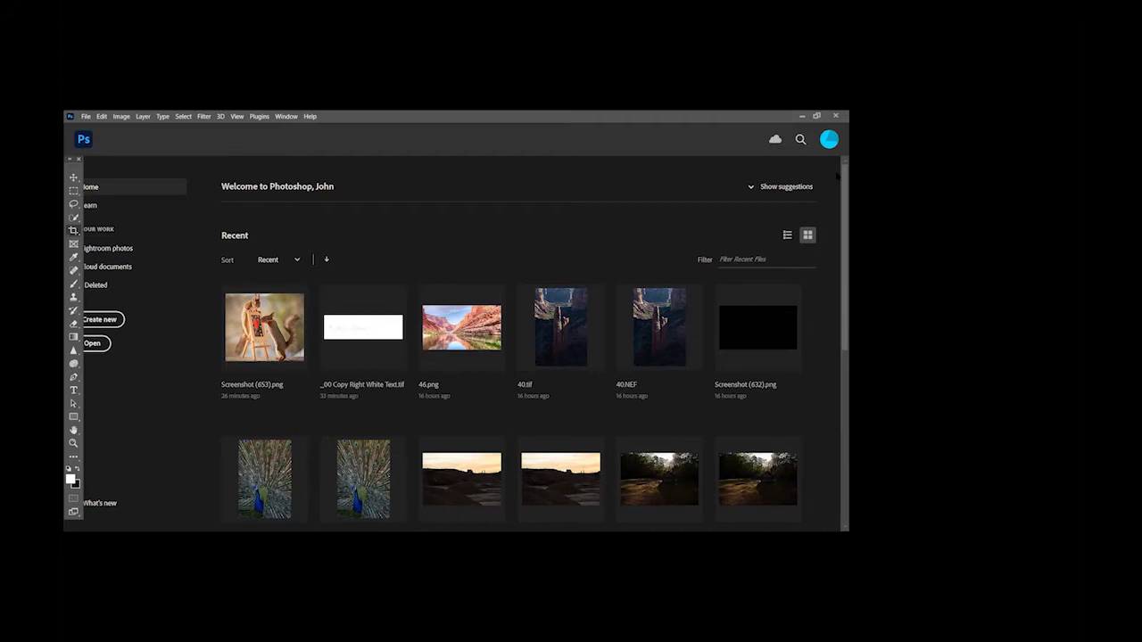
pyautogui.click(86, 117)
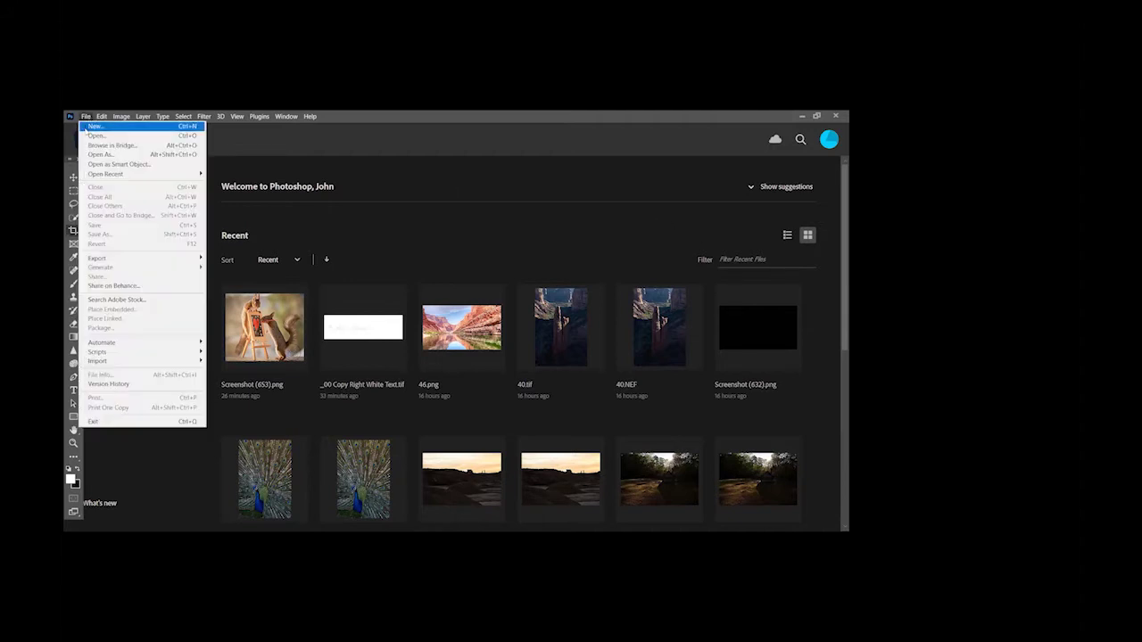
pyautogui.click(93, 126)
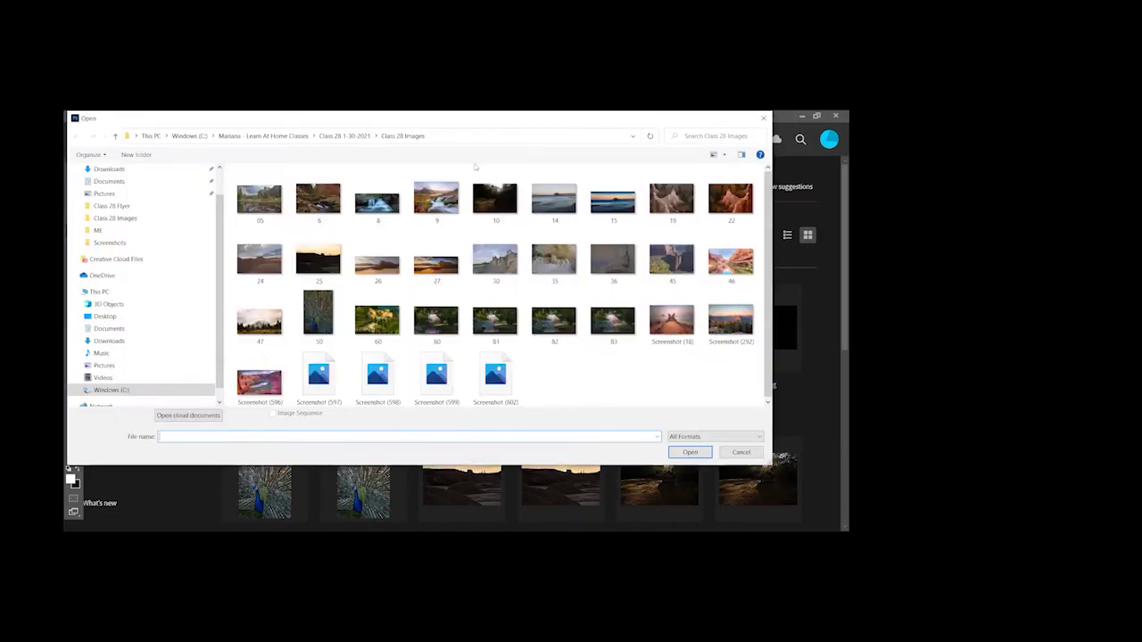
pyautogui.click(264, 206)
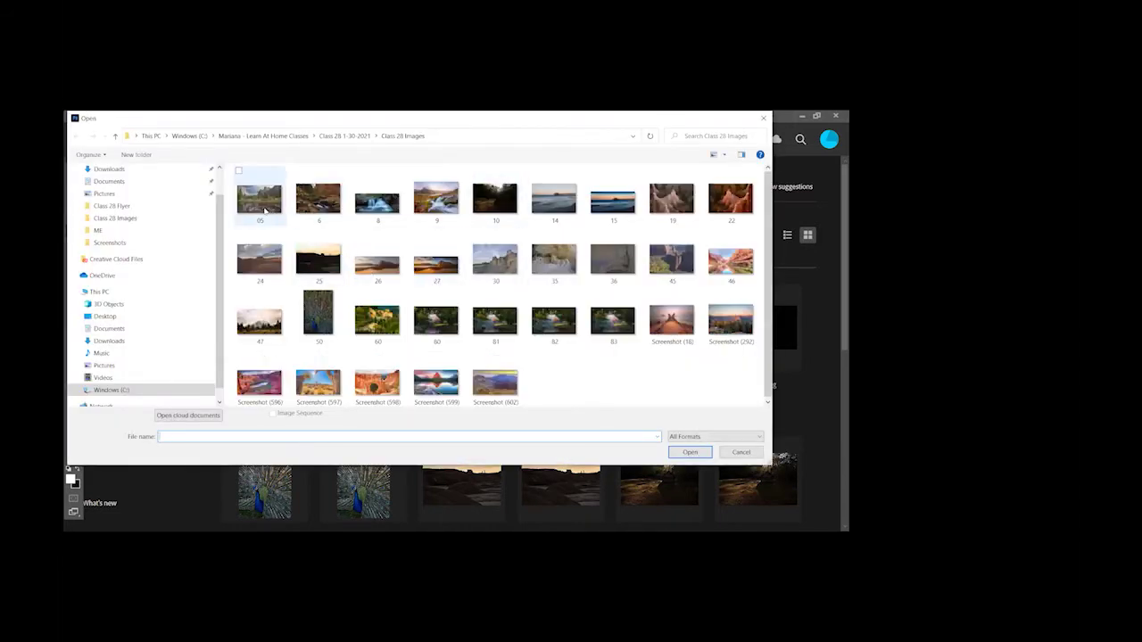
pyautogui.click(683, 453)
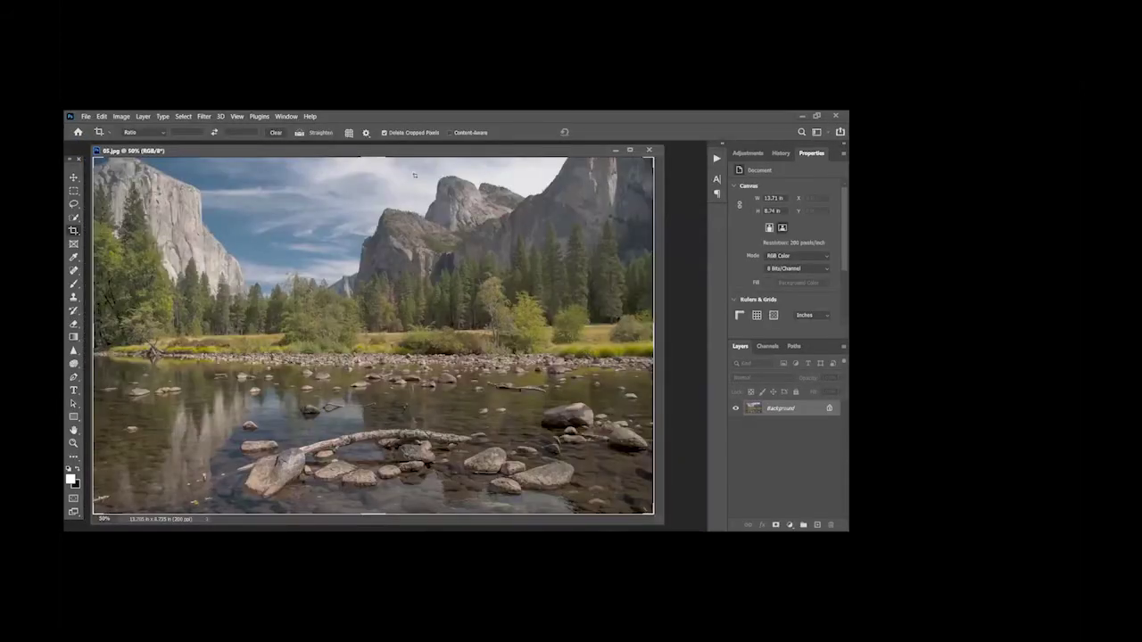
pyautogui.moveTo(405, 154); pyautogui.dragTo(431, 161)
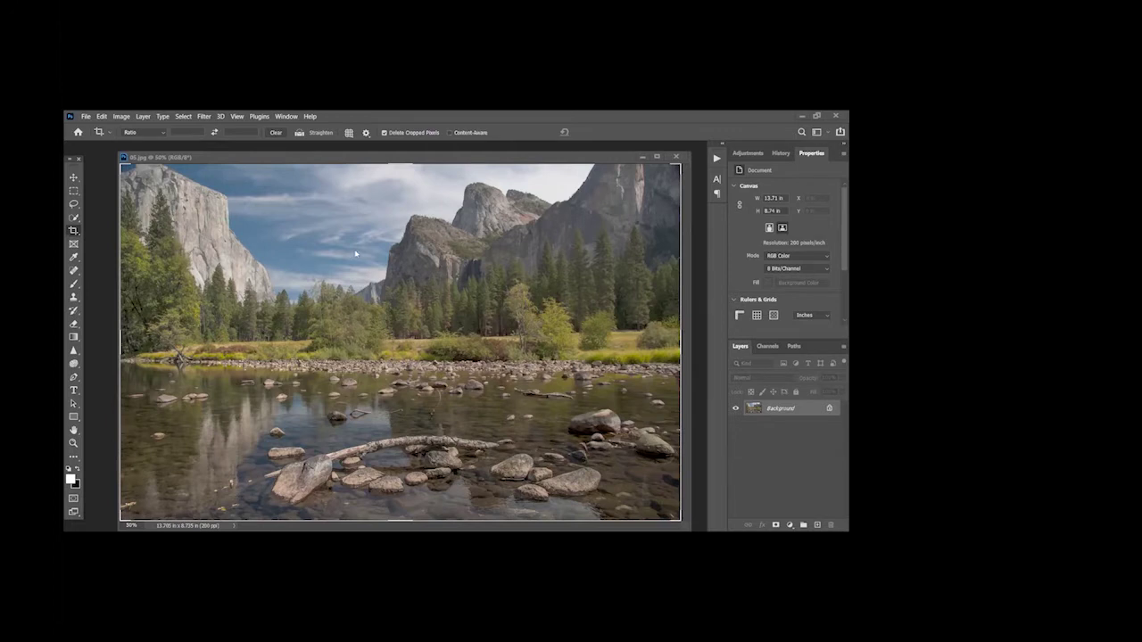
# Start the Camera Raw Filter on the photo and raise Dehaze to about +46
pyautogui.click(202, 118)
pyautogui.click(220, 187)
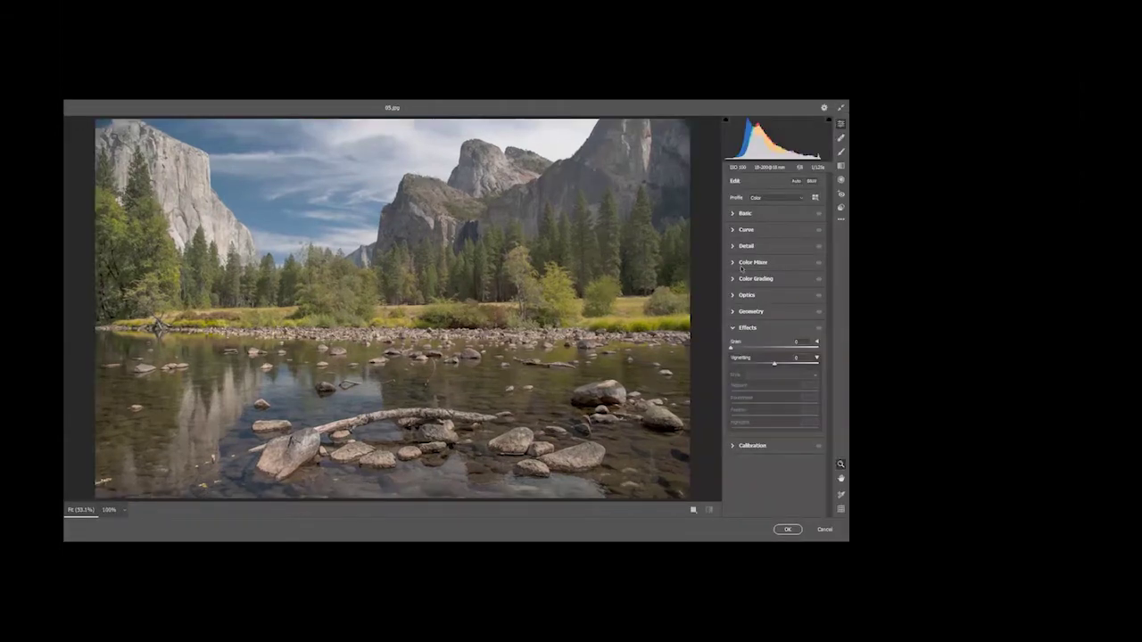
pyautogui.click(732, 214)
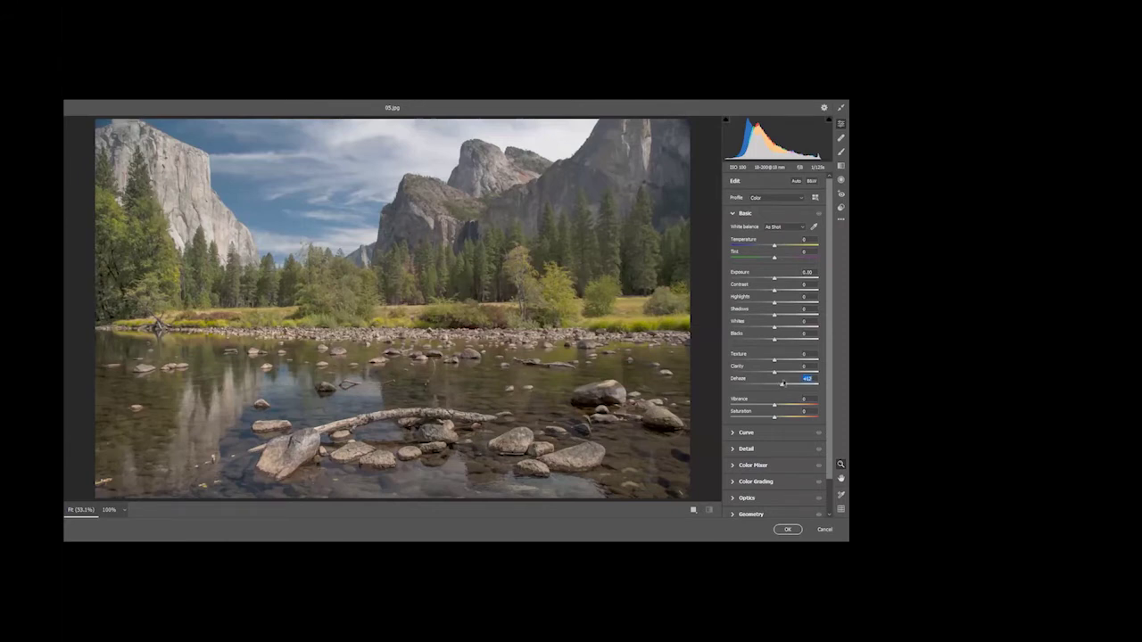
pyautogui.moveTo(788, 382); pyautogui.dragTo(796, 378)
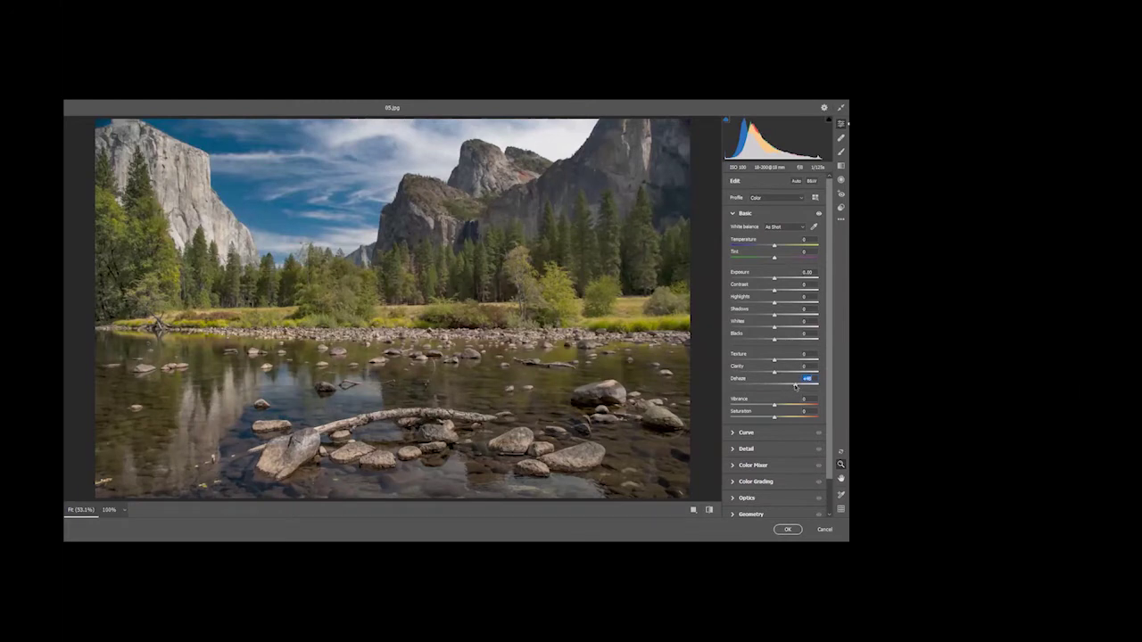
pyautogui.moveTo(797, 386)
pyautogui.mouseDown()
pyautogui.moveTo(779, 387)
pyautogui.moveTo(794, 384)
pyautogui.mouseUp()
# Raise the basic tone and detail settings: Shadows to about +96, Clarity to about +35 and Texture to +9
pyautogui.moveTo(775, 315); pyautogui.dragTo(817, 310)
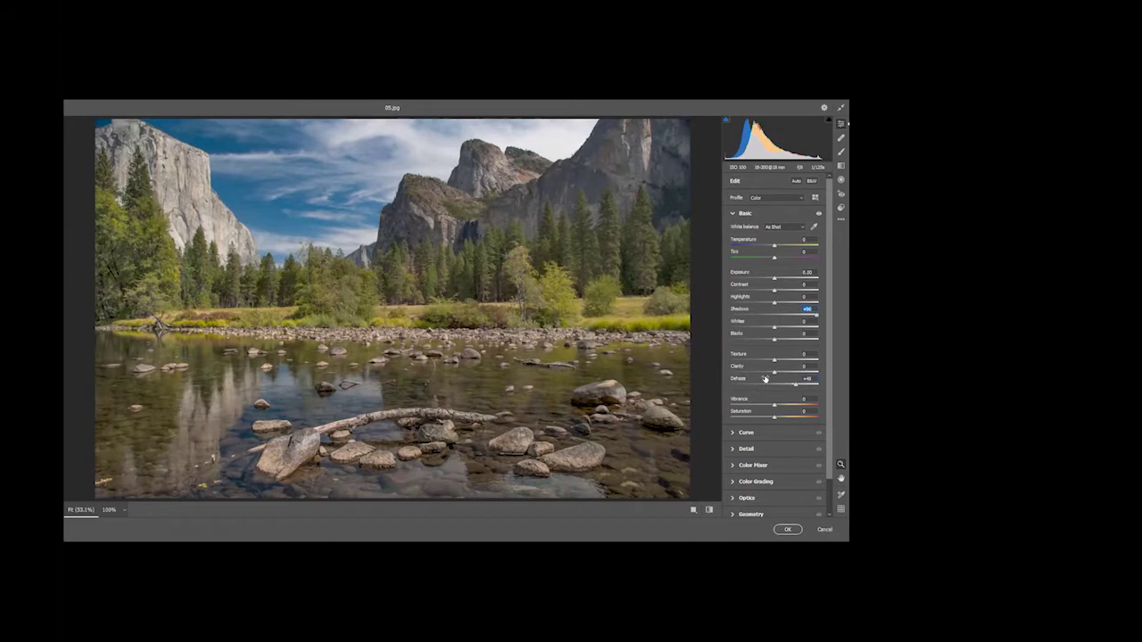
pyautogui.moveTo(775, 372); pyautogui.dragTo(790, 365)
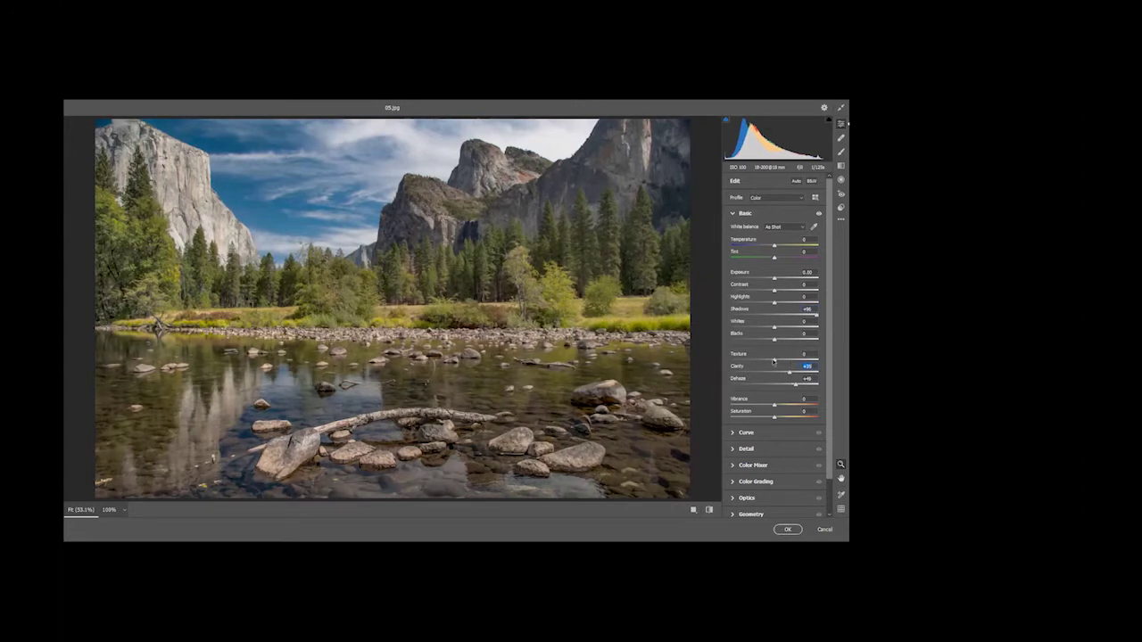
pyautogui.moveTo(773, 362); pyautogui.dragTo(779, 360)
# Add a subtle dark vignette of about -7 or slightly stronger and increase its feather for softer edges
pyautogui.scroll(-1, 742, 403)
pyautogui.scroll(-1, 742, 402)
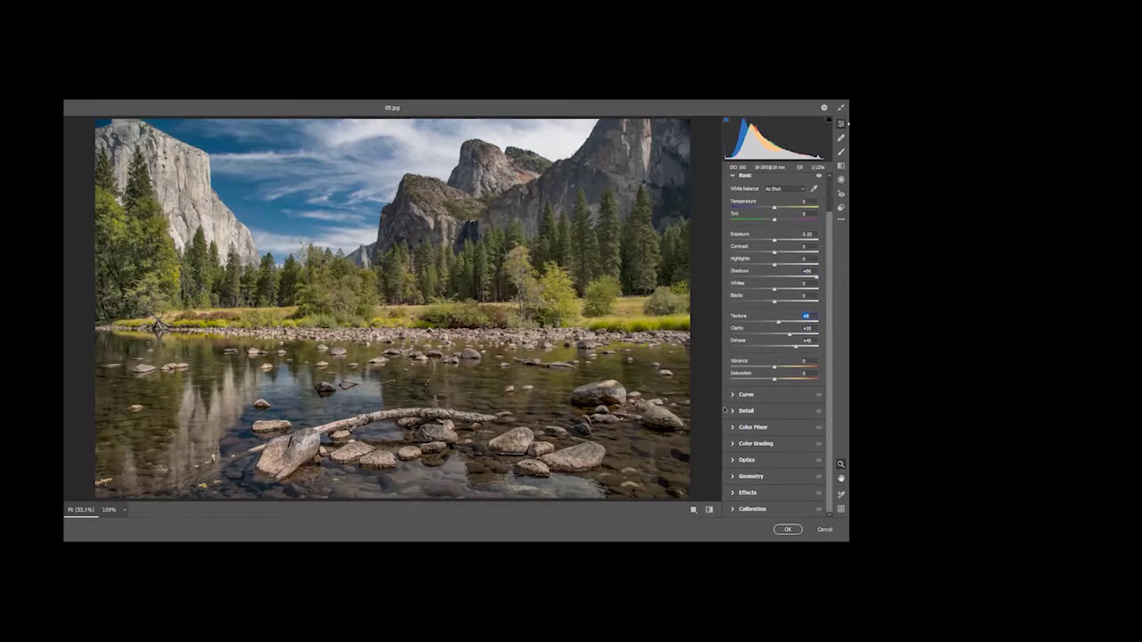
pyautogui.click(733, 492)
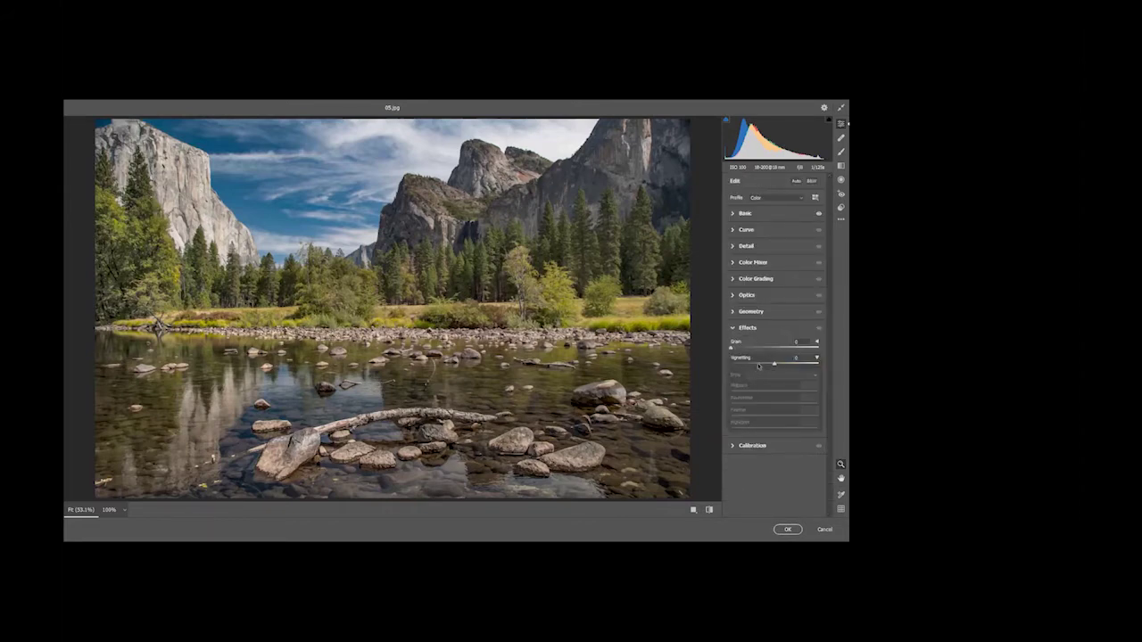
pyautogui.moveTo(774, 365); pyautogui.dragTo(772, 367)
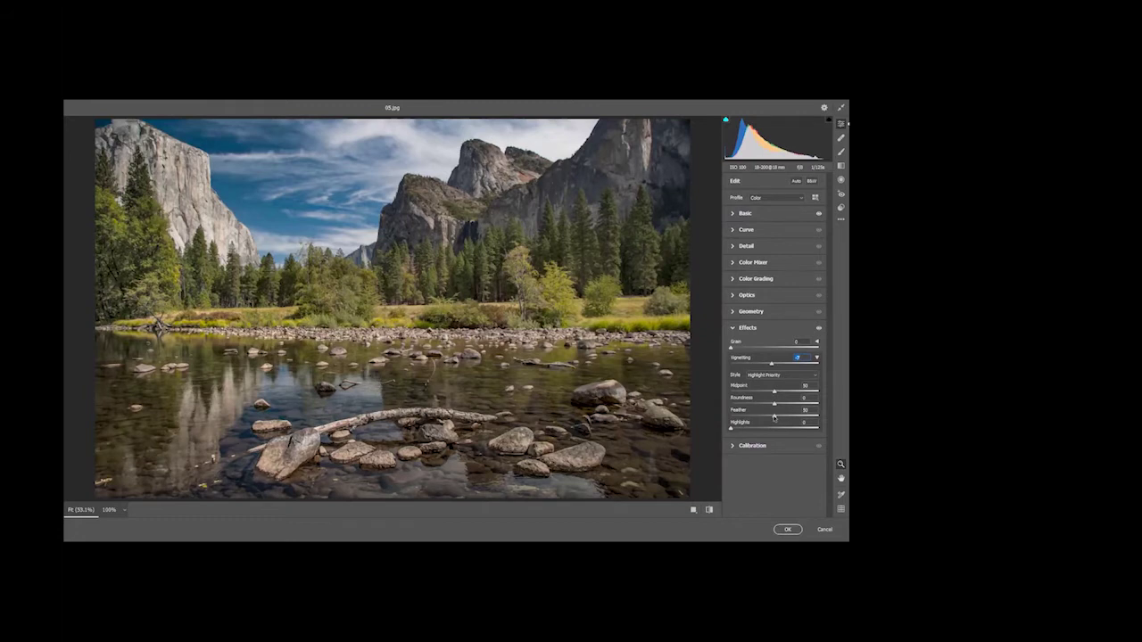
pyautogui.moveTo(774, 417); pyautogui.dragTo(790, 416)
pyautogui.moveTo(771, 364); pyautogui.dragTo(770, 364)
# Raise Vibrance to about +28 and apply the Camera Raw Filter
pyautogui.click(733, 214)
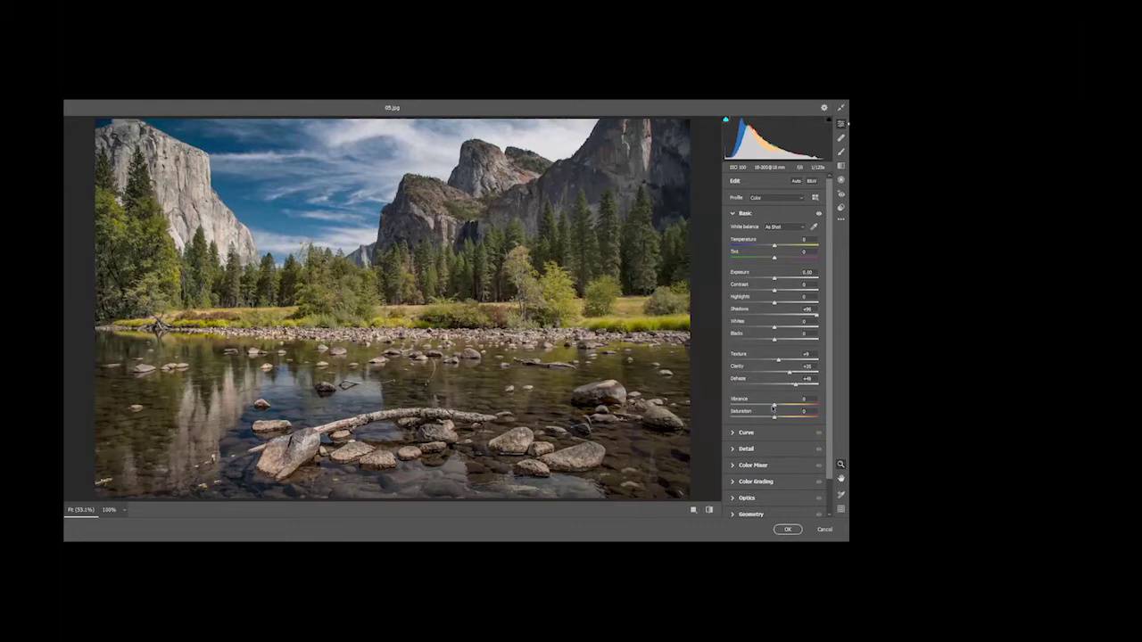
pyautogui.moveTo(773, 406); pyautogui.dragTo(788, 404)
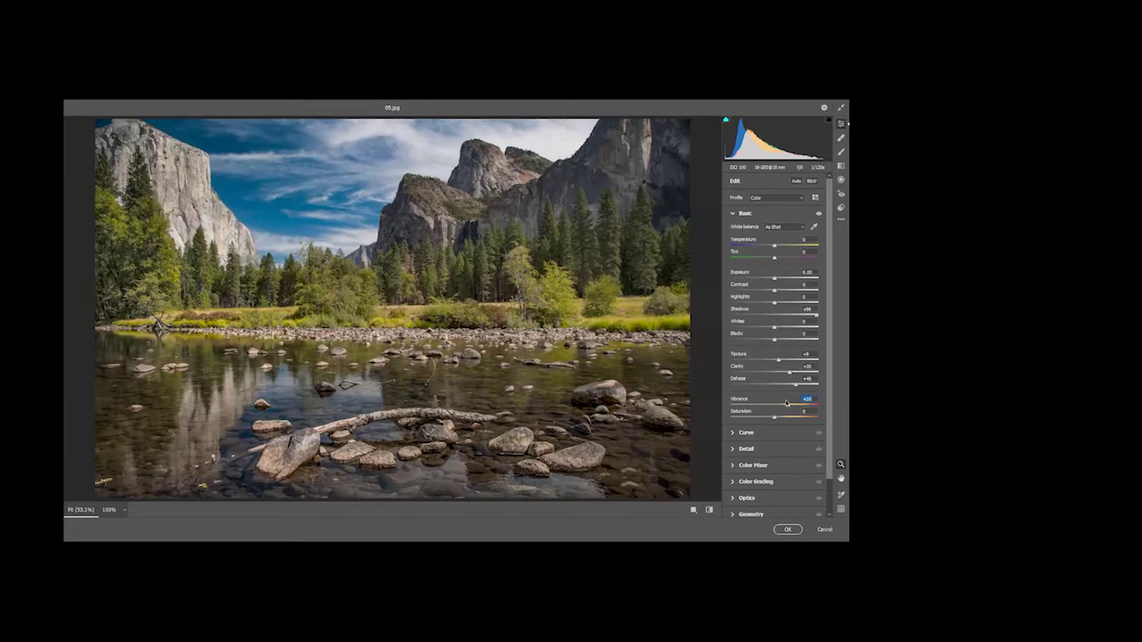
pyautogui.click(787, 530)
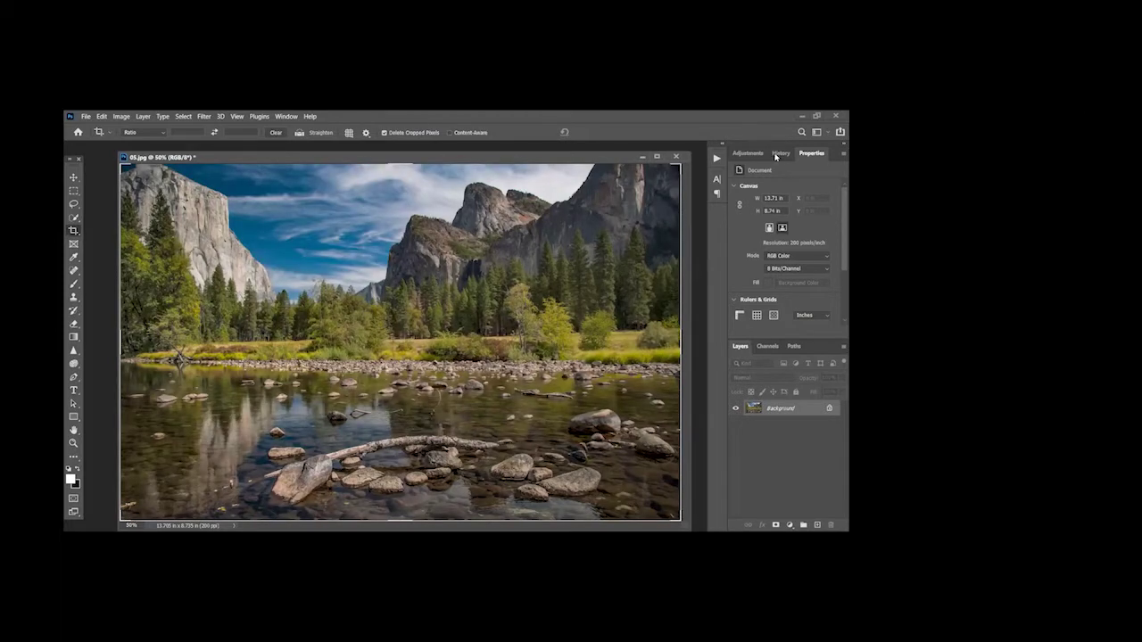
# Compare the photo before and after the Camera Raw Filter using the history states, ending on the filtered version
pyautogui.click(778, 154)
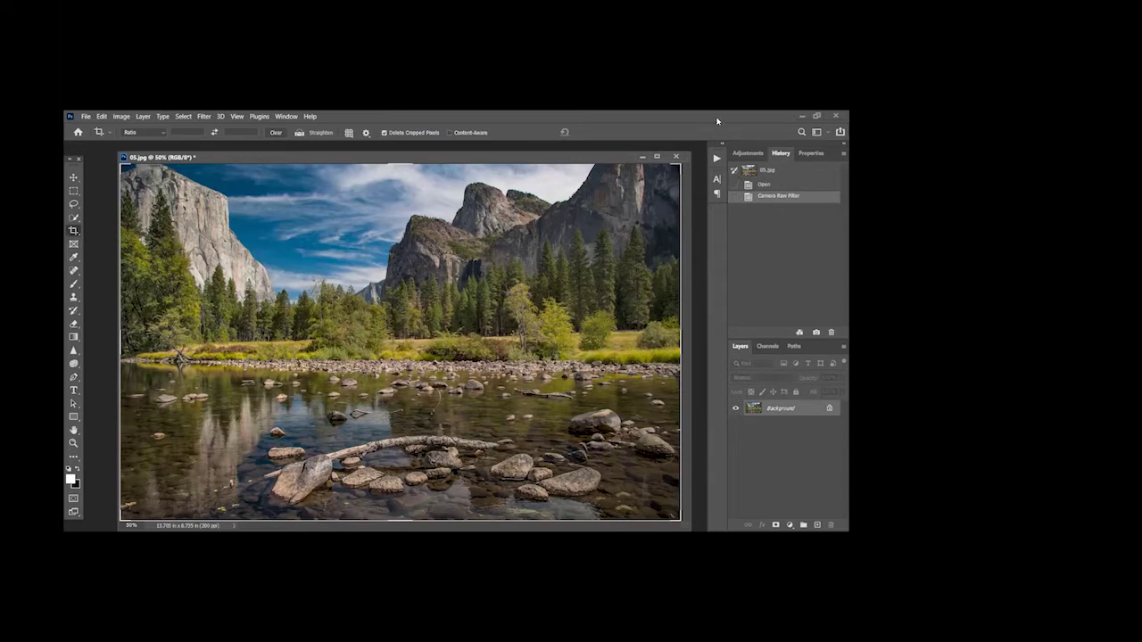
pyautogui.click(779, 185)
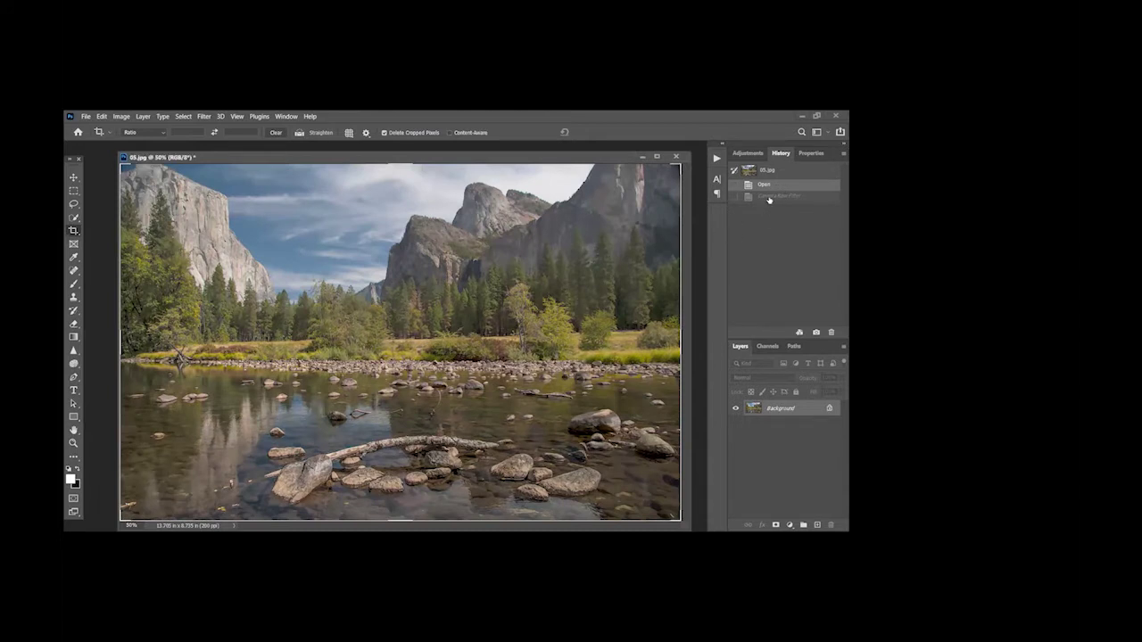
pyautogui.click(769, 197)
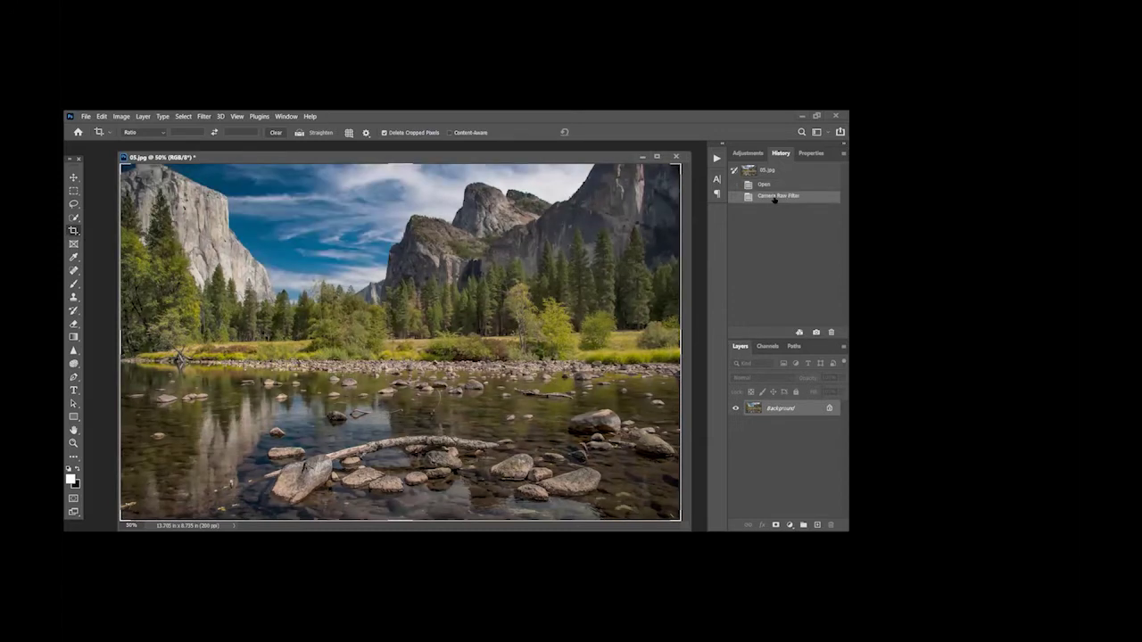
pyautogui.click(772, 186)
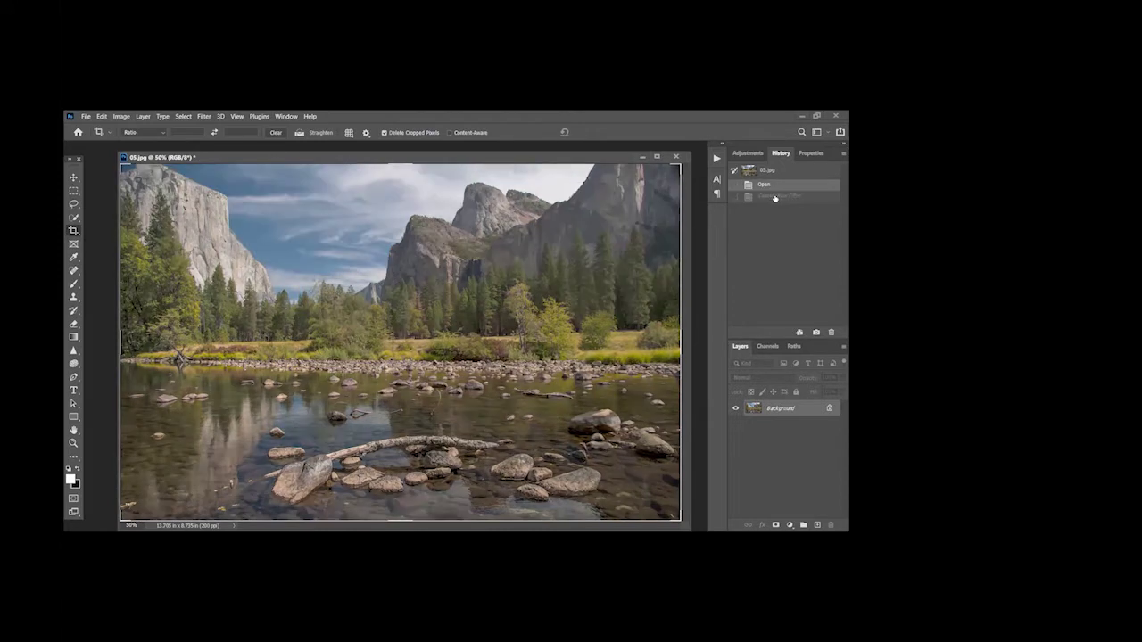
pyautogui.click(776, 198)
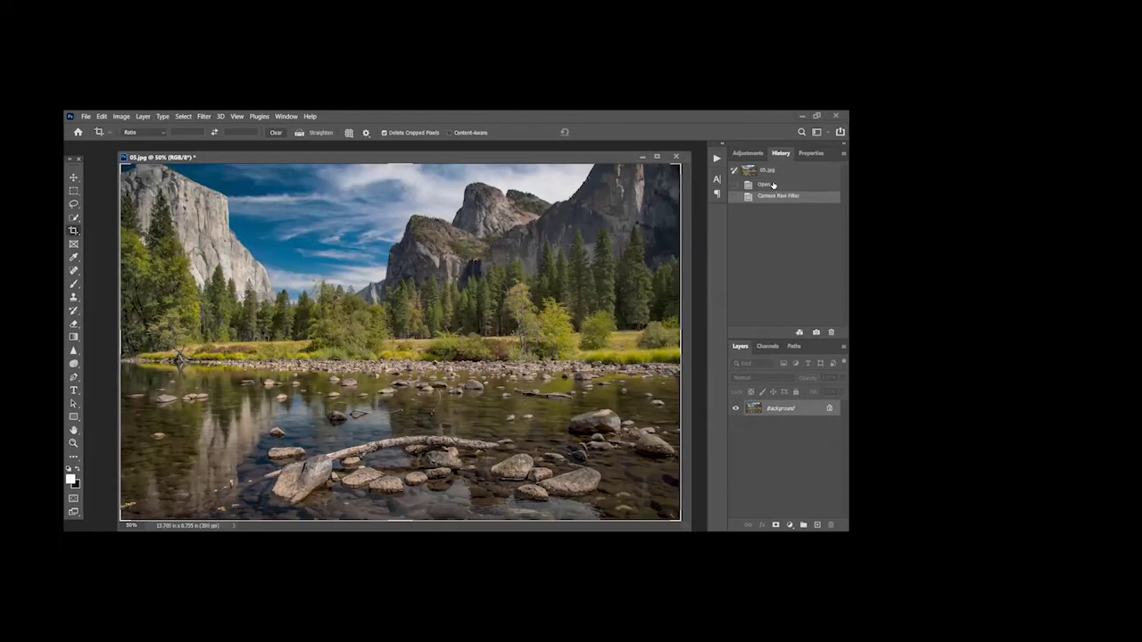
pyautogui.click(772, 188)
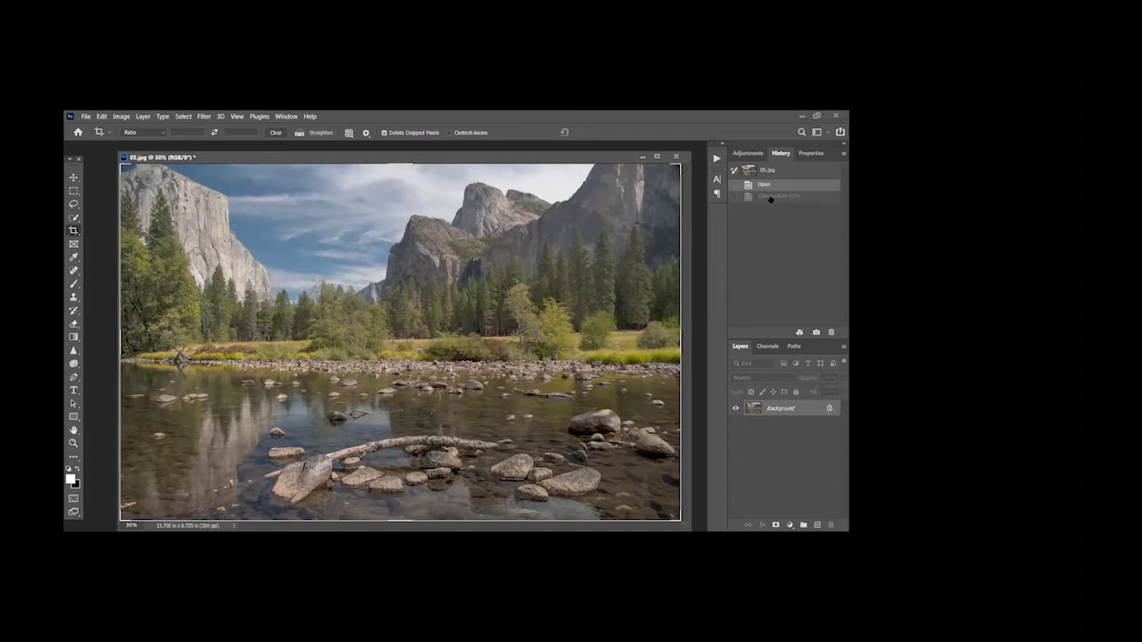
pyautogui.click(771, 197)
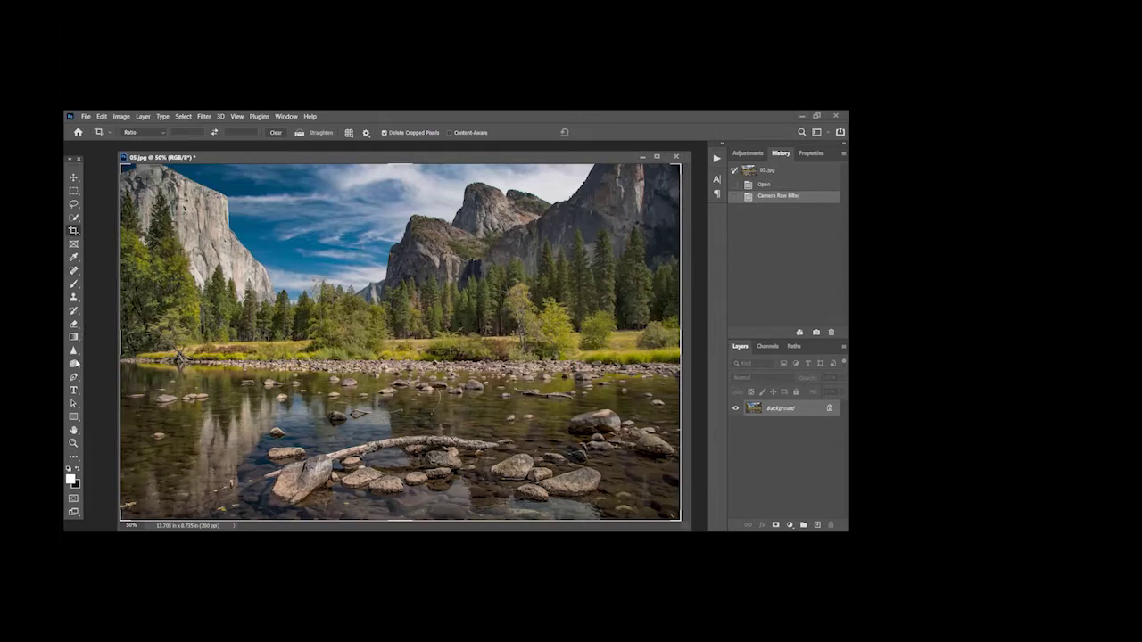
# Darken the photo's upper-left corner and the foreground water along its bottom edge with the Burn tool
pyautogui.click(74, 362)
pyautogui.rightClick(74, 362)
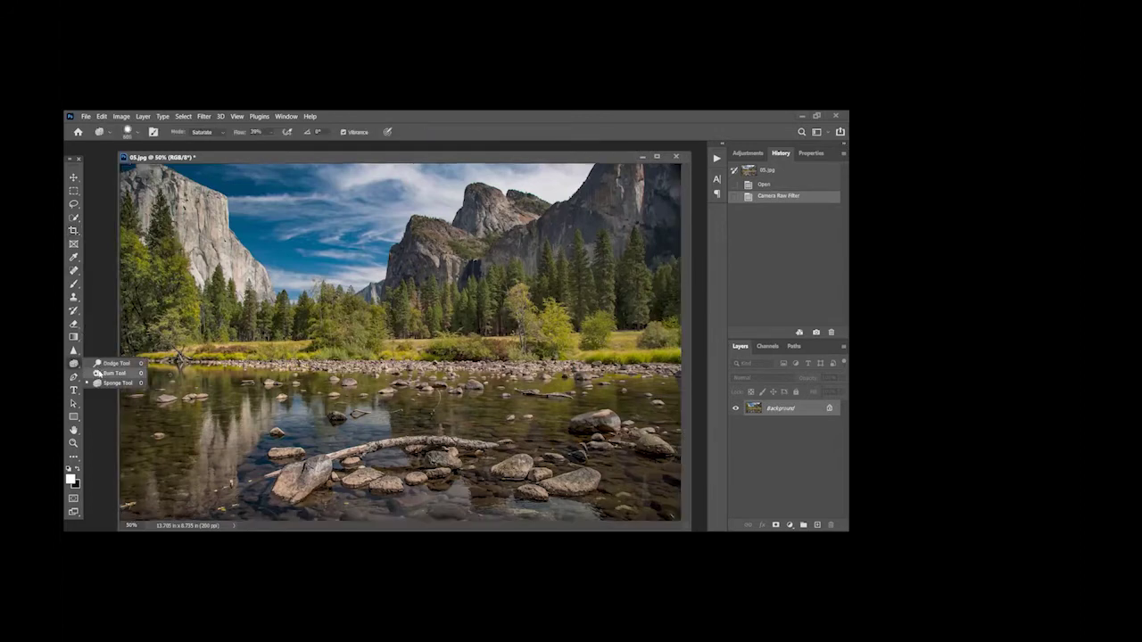
pyautogui.click(111, 373)
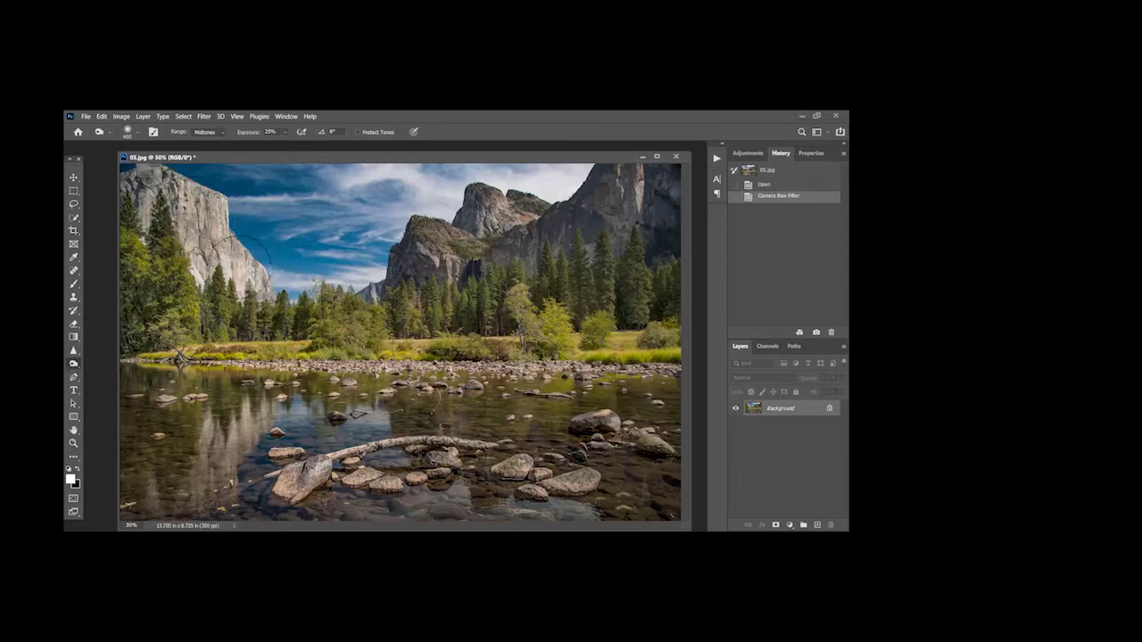
pyautogui.click(191, 178)
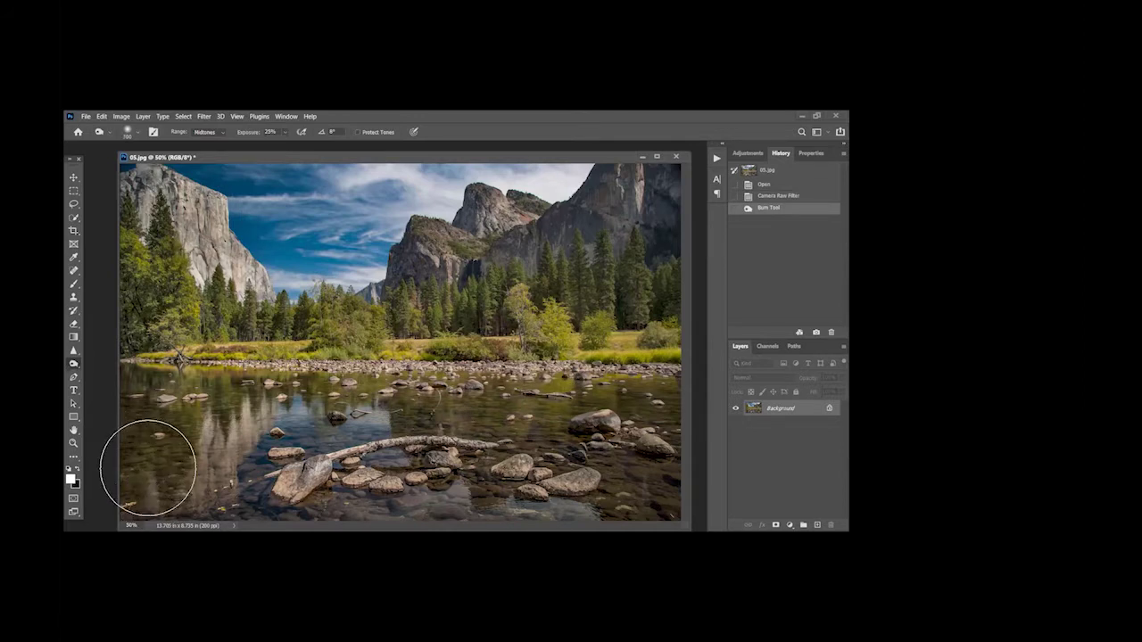
pyautogui.moveTo(148, 468); pyautogui.dragTo(690, 447)
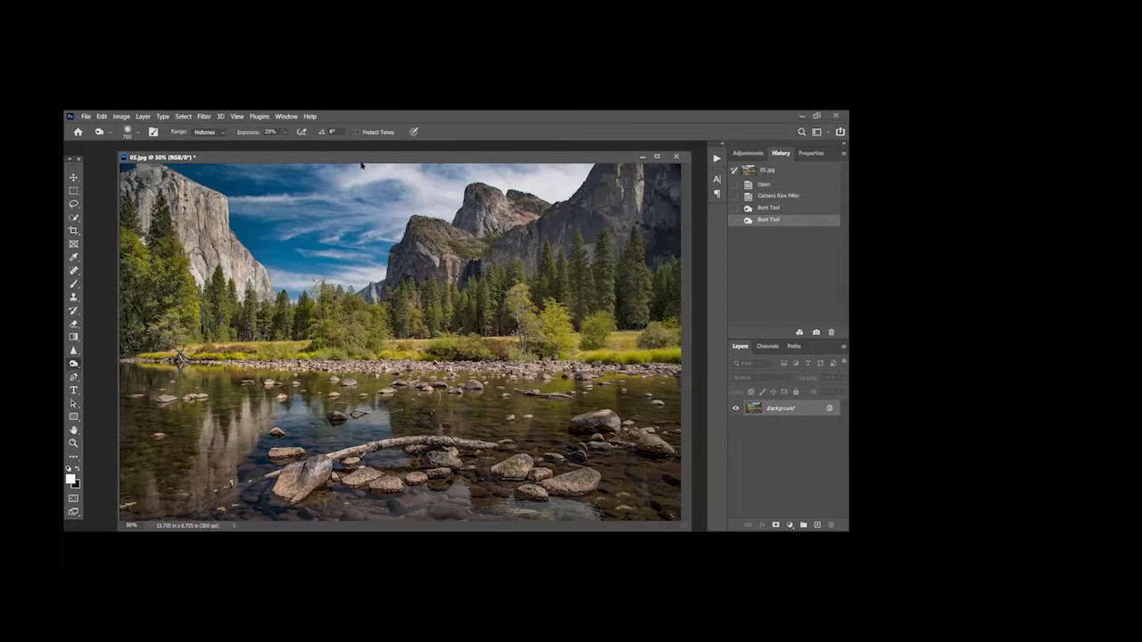
# Burn the top edge of the photo across the sky and compare the result with the originally opened state
pyautogui.moveTo(364, 158); pyautogui.dragTo(392, 207)
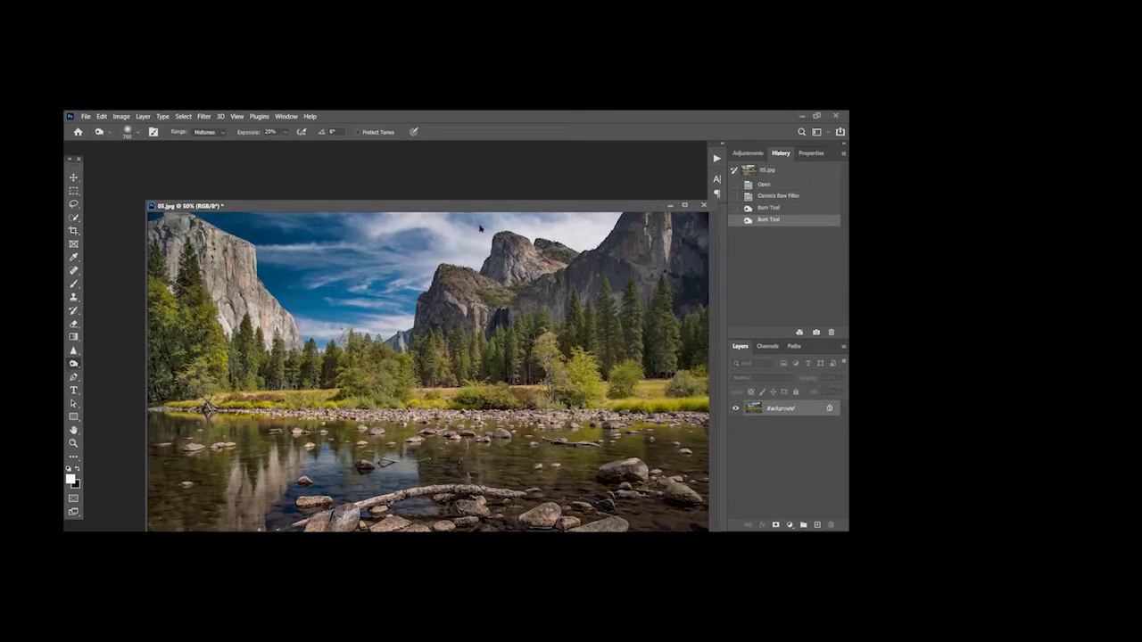
pyautogui.moveTo(416, 218); pyautogui.dragTo(171, 191)
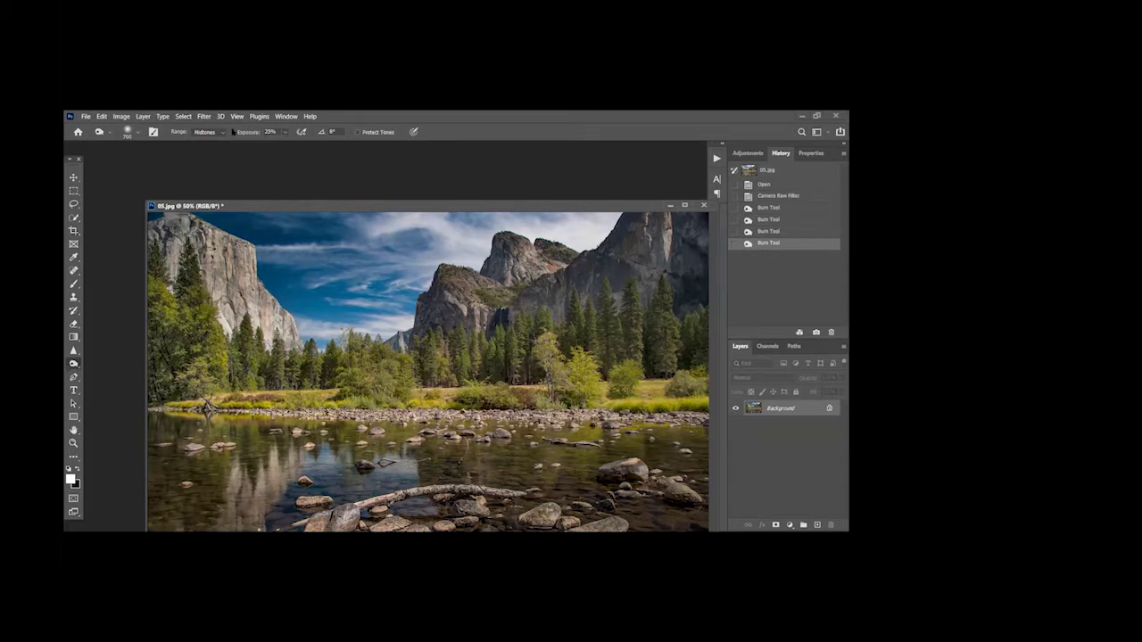
pyautogui.click(289, 161)
pyautogui.moveTo(547, 179); pyautogui.dragTo(547, 159)
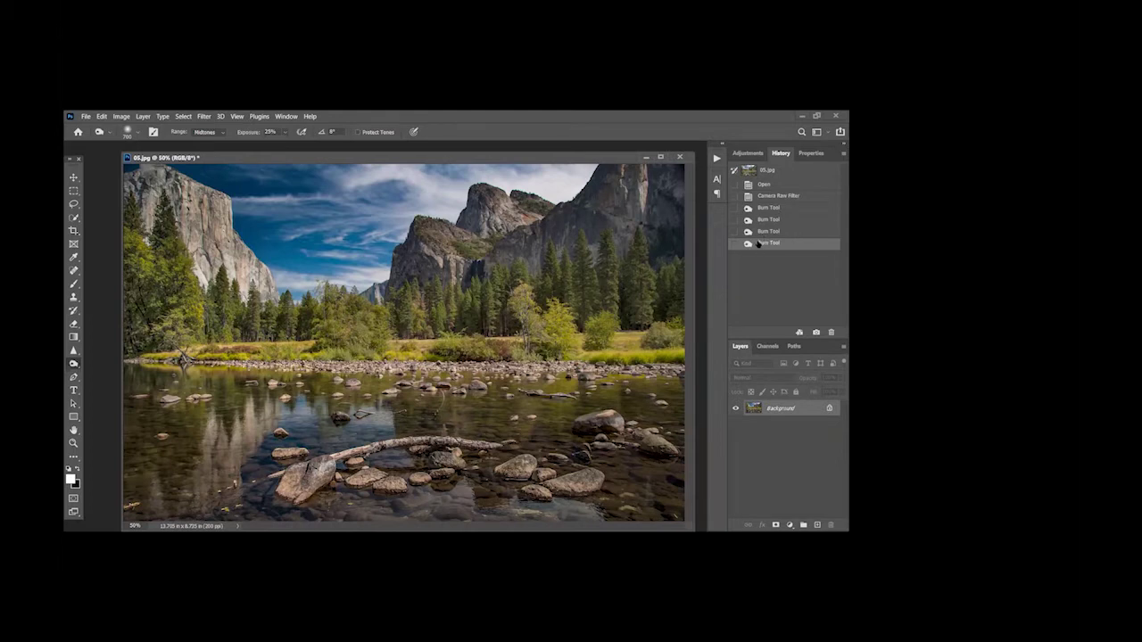
pyautogui.click(765, 185)
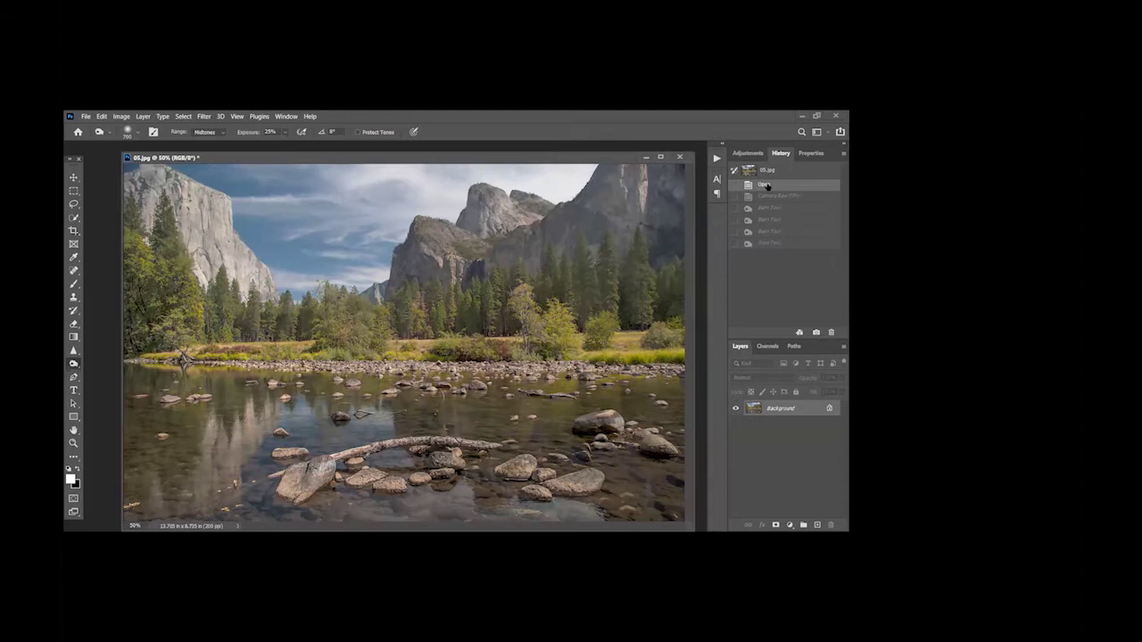
pyautogui.click(769, 243)
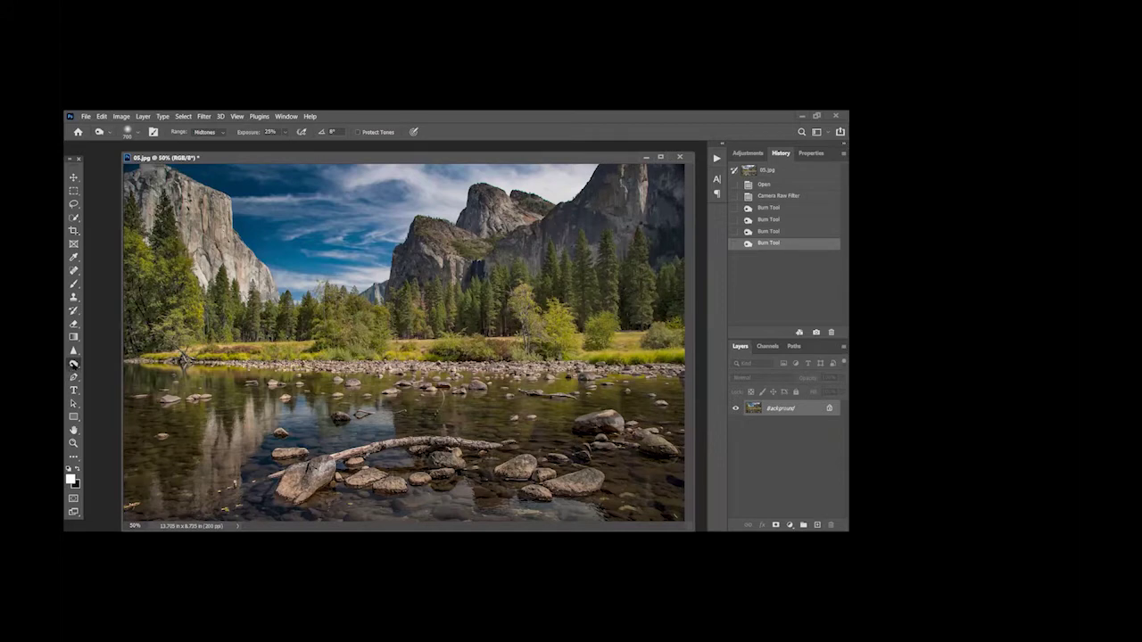
# Saturate the trees and grass along the far bank, on both sides of the photo, with the Sponge tool in Saturate mode
pyautogui.rightClick(74, 364)
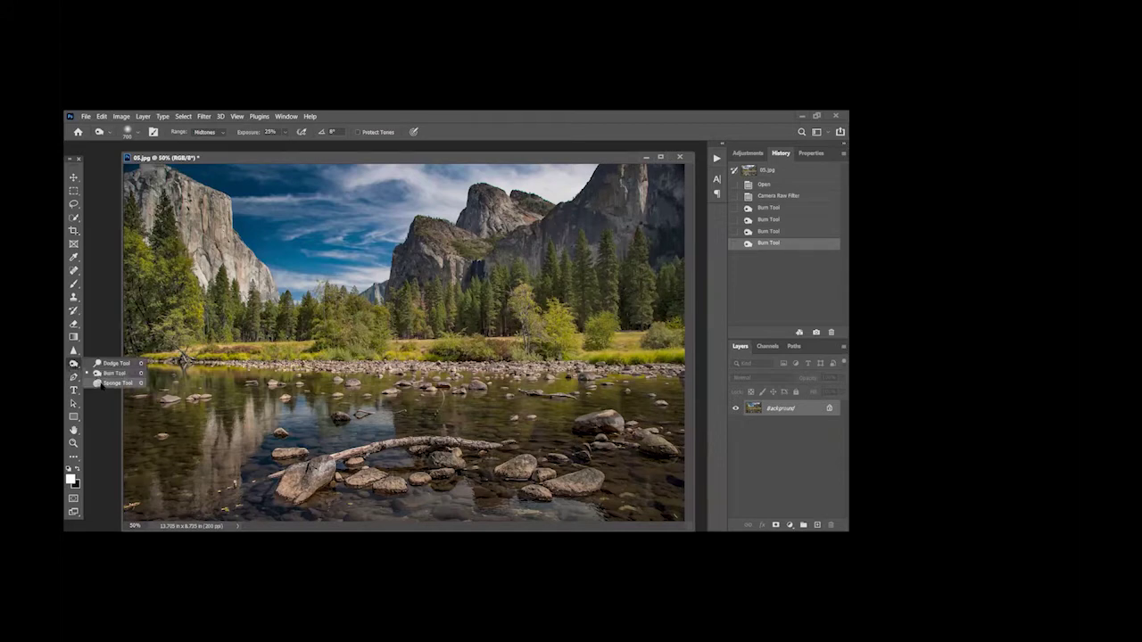
pyautogui.click(105, 383)
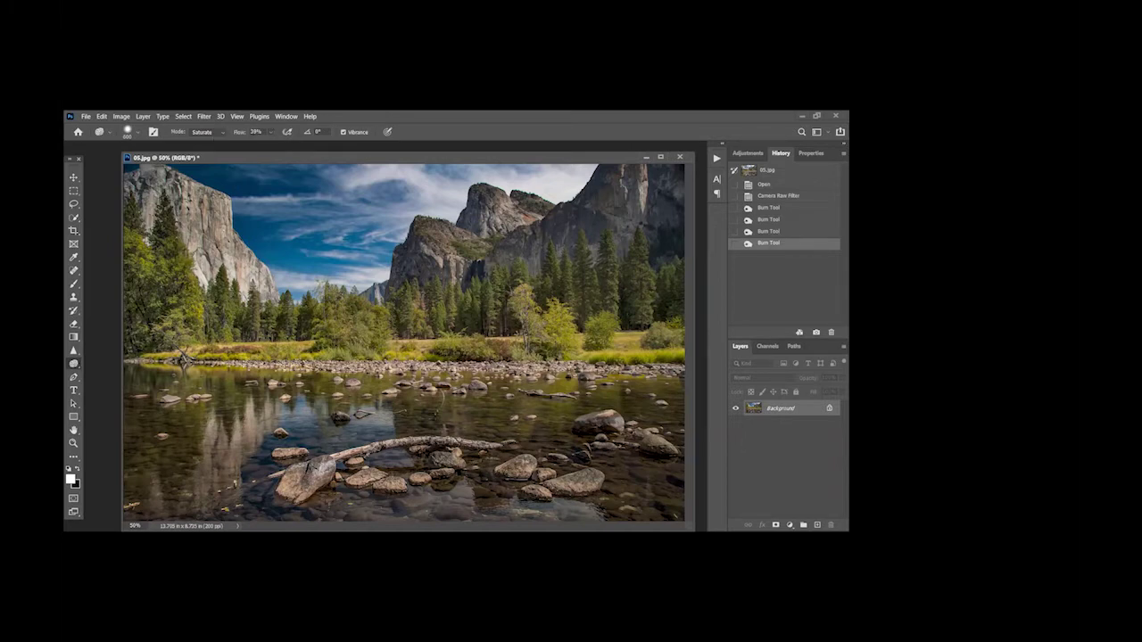
pyautogui.moveTo(222, 308)
pyautogui.mouseDown()
pyautogui.moveTo(227, 342)
pyautogui.moveTo(247, 290)
pyautogui.moveTo(225, 312)
pyautogui.moveTo(202, 301)
pyautogui.mouseUp()
pyautogui.moveTo(259, 337)
pyautogui.mouseDown()
pyautogui.moveTo(285, 296)
pyautogui.moveTo(344, 307)
pyautogui.moveTo(241, 357)
pyautogui.moveTo(268, 352)
pyautogui.mouseUp()
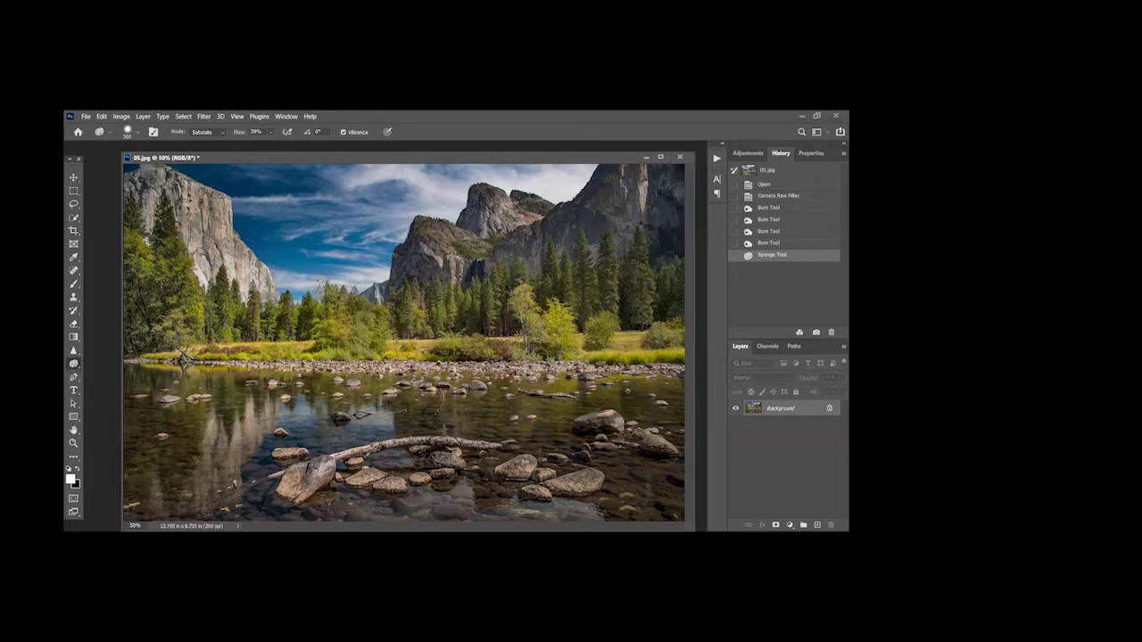
pyautogui.moveTo(599, 314); pyautogui.dragTo(652, 340)
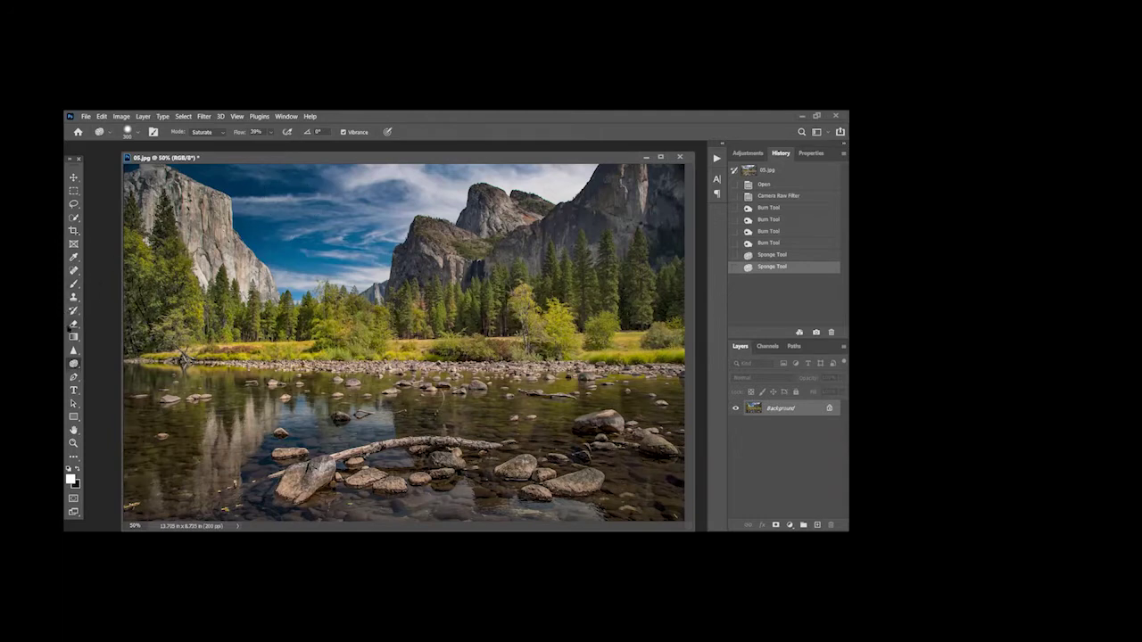
# Add another Burn tool stroke to the photo and compare it with the originally opened state, ending on the latest edit
pyautogui.rightClick(73, 365)
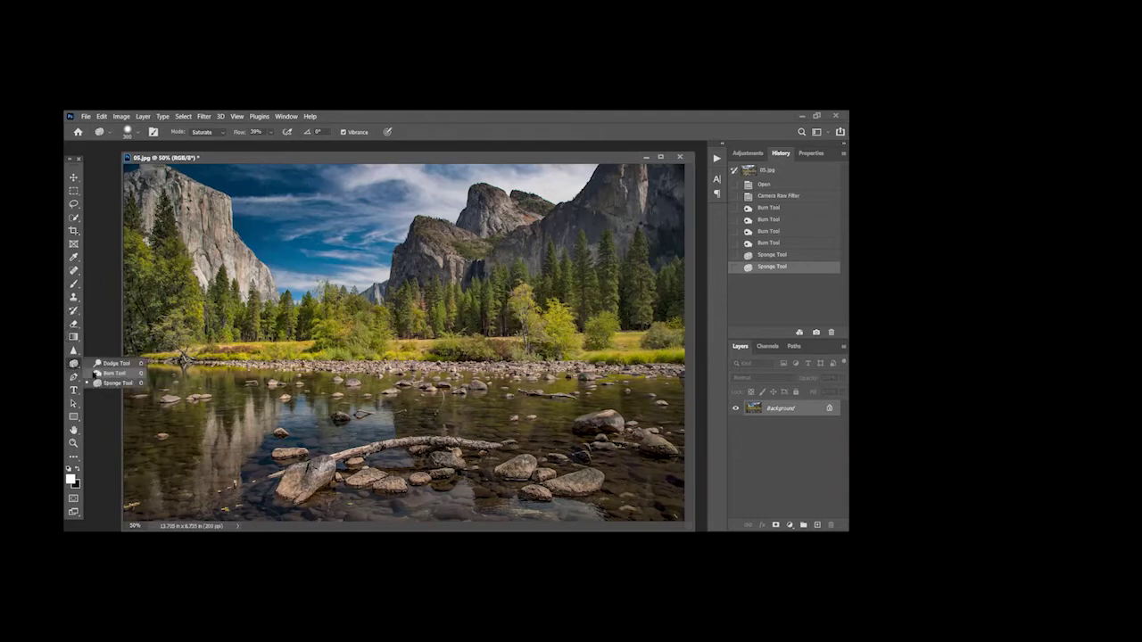
pyautogui.click(96, 373)
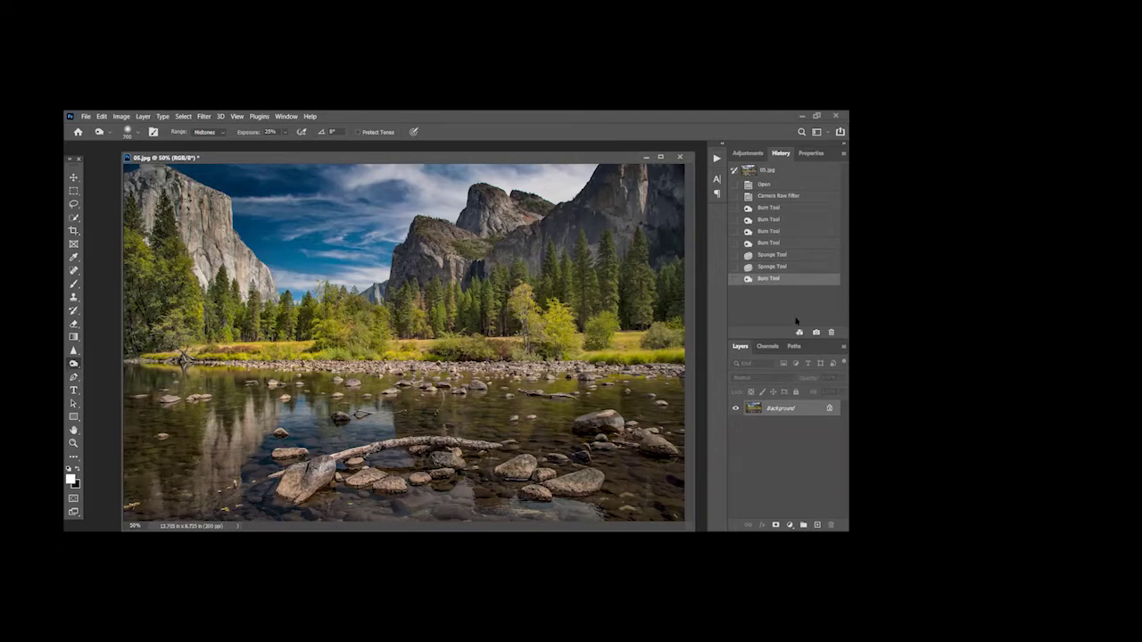
pyautogui.click(763, 184)
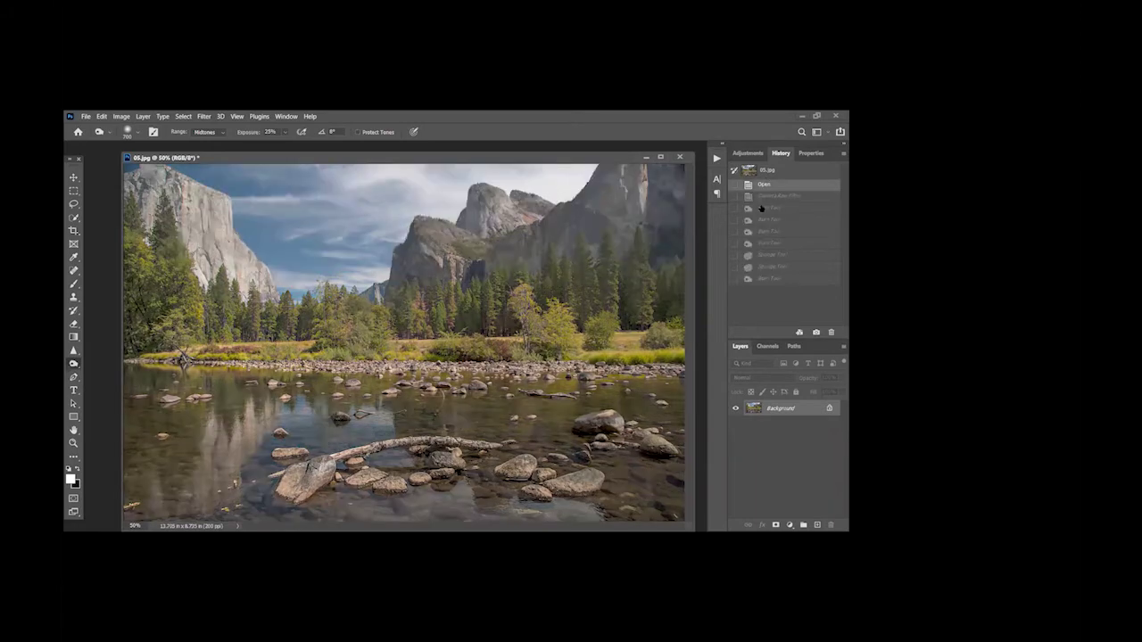
pyautogui.click(763, 279)
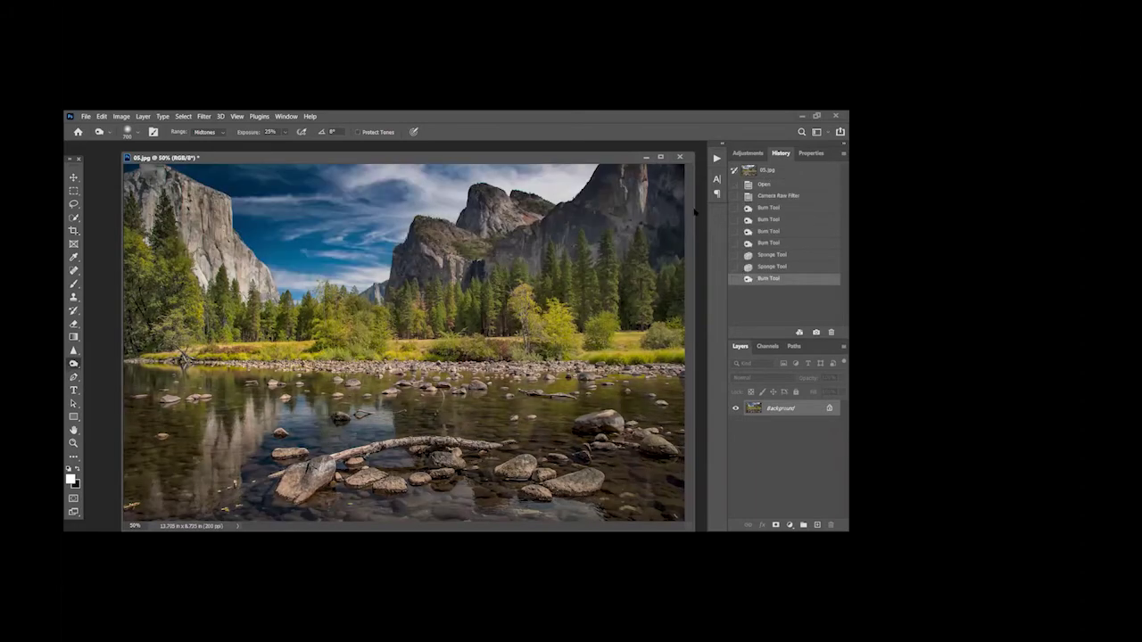
# Close 05.jpg without saving, open the autumn stream photo 6.png, and center its window in the workspace
pyautogui.click(679, 157)
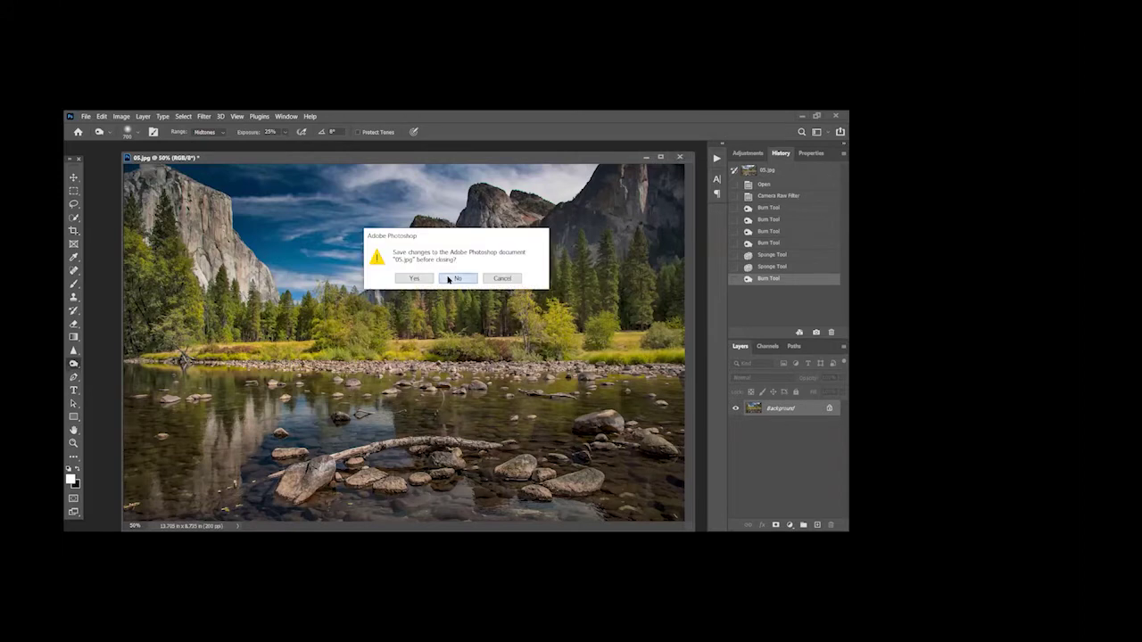
pyautogui.click(456, 279)
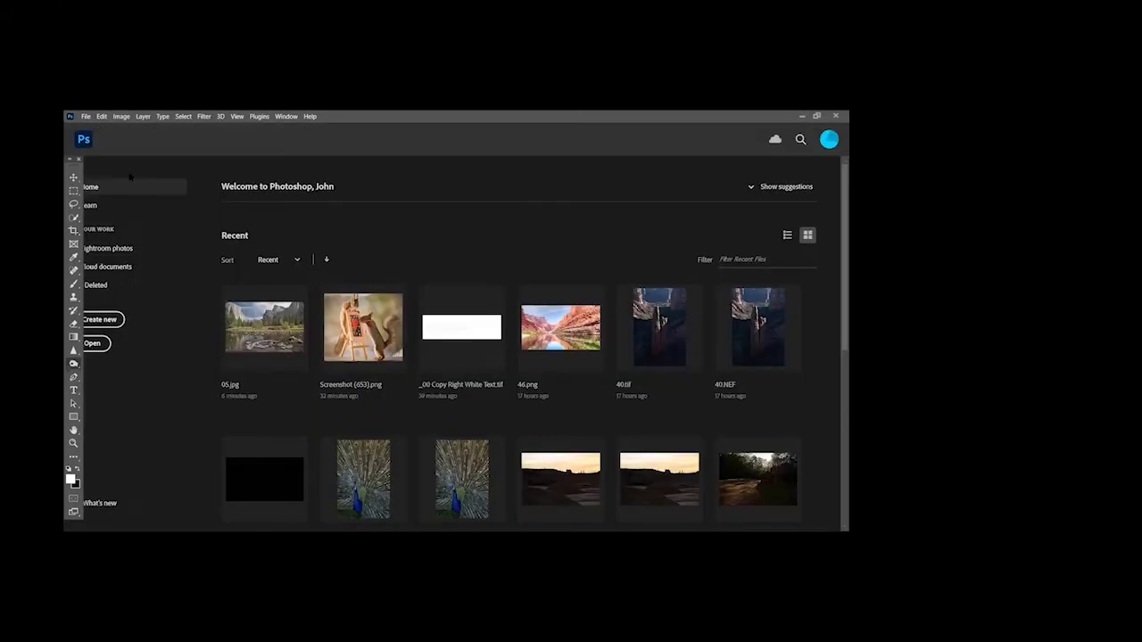
pyautogui.click(87, 117)
pyautogui.click(103, 137)
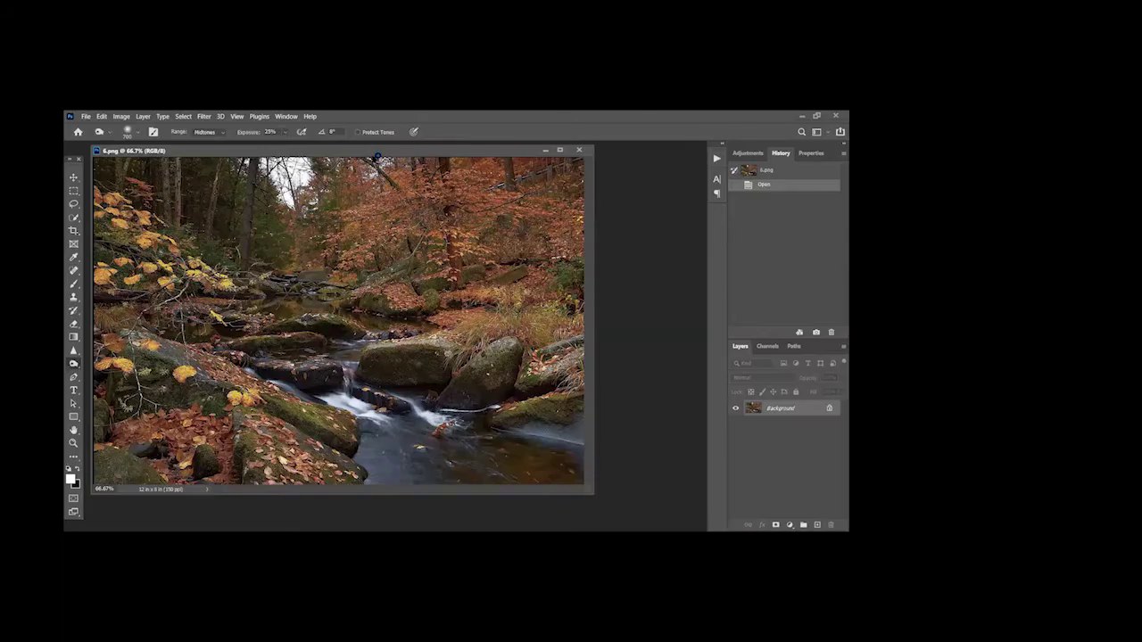
pyautogui.moveTo(377, 157); pyautogui.dragTo(464, 170)
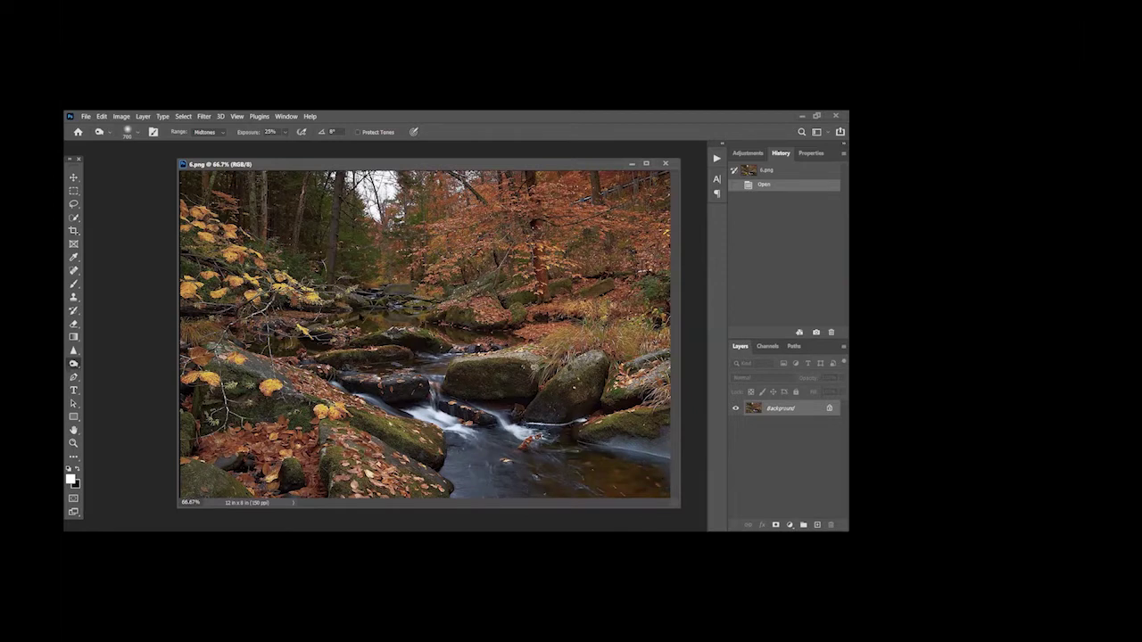
# Flip the canvas of the stream photo horizontally
pyautogui.click(121, 118)
pyautogui.moveTo(161, 208)
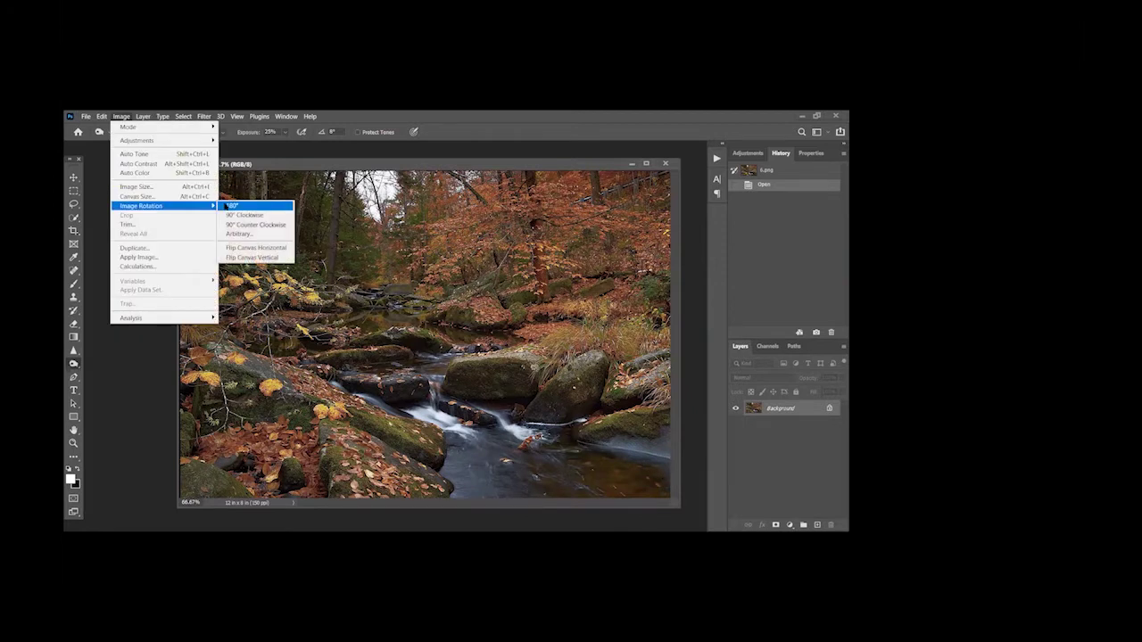
pyautogui.click(257, 249)
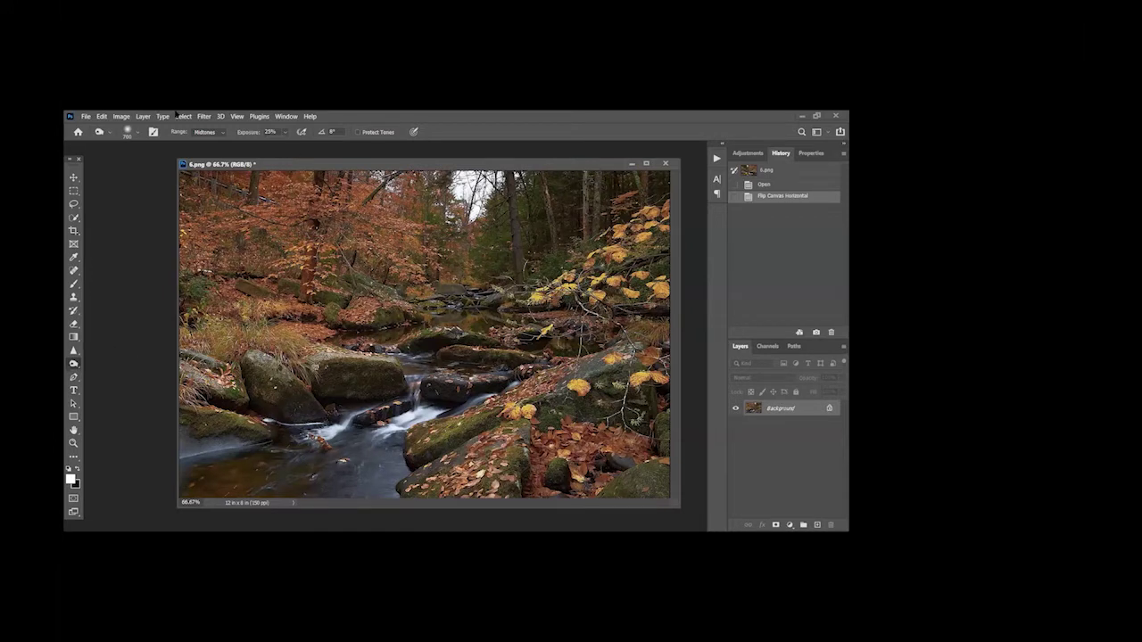
# In the Camera Raw Filter, raise Shadows to about +85 and Vibrance to about +65 for the stream photo
pyautogui.click(203, 117)
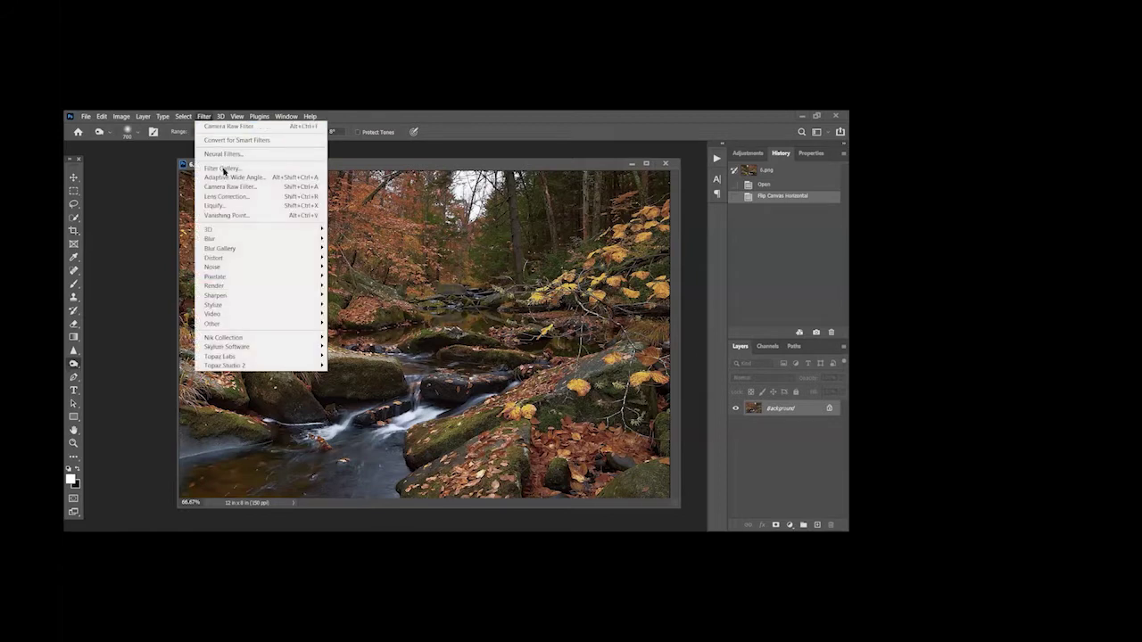
pyautogui.click(229, 188)
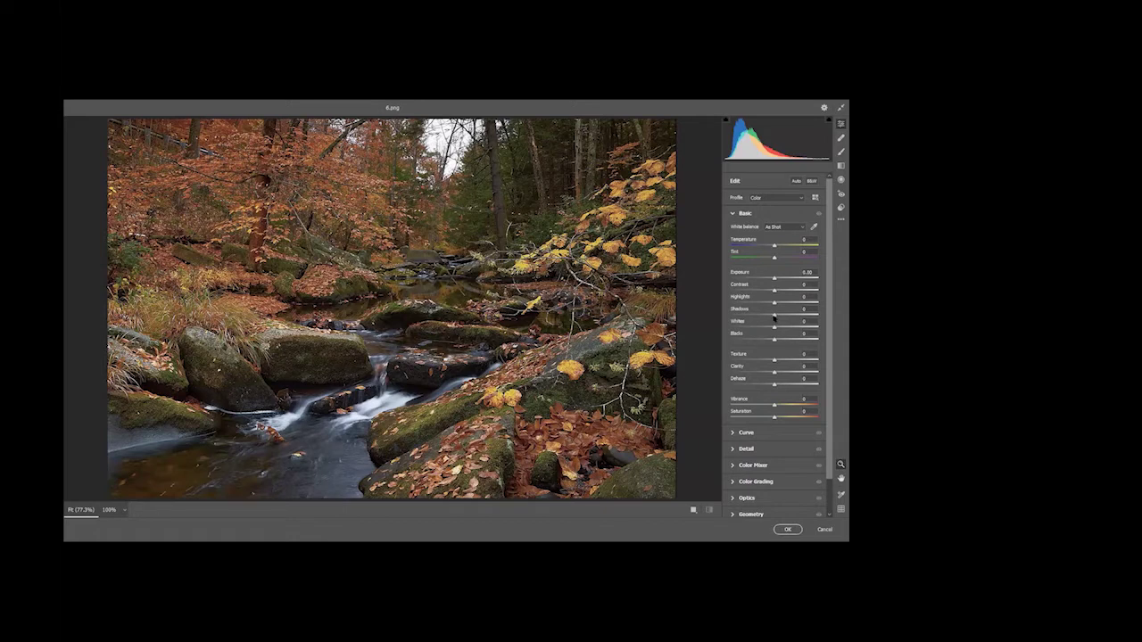
pyautogui.click(775, 317)
pyautogui.moveTo(790, 312); pyautogui.dragTo(811, 304)
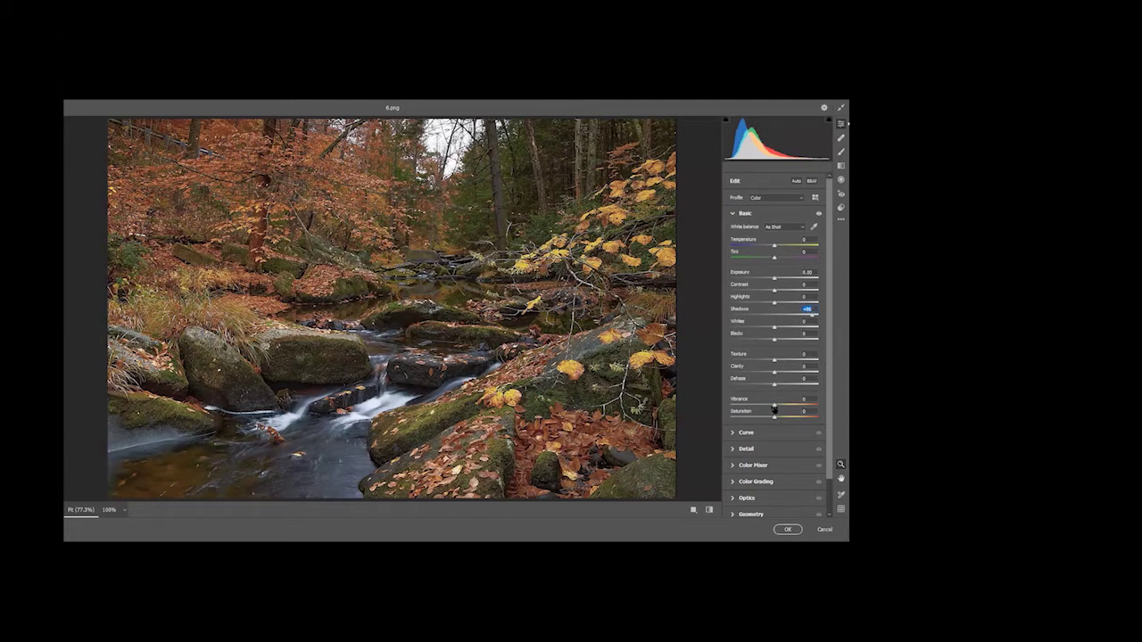
pyautogui.moveTo(774, 406); pyautogui.dragTo(802, 397)
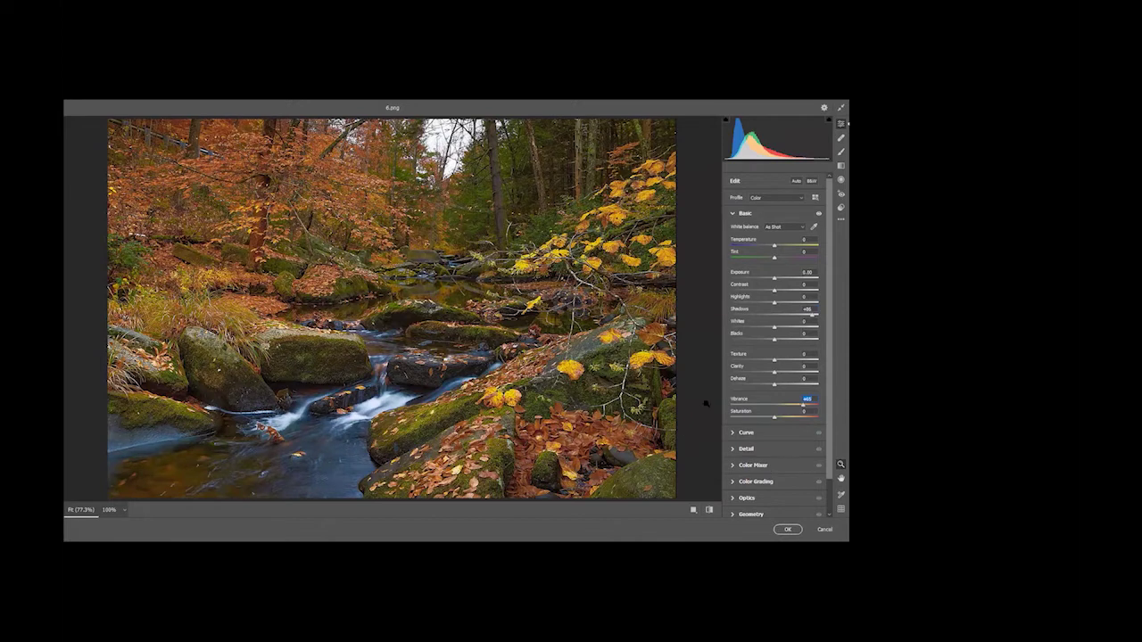
# Add a Vignetting effect of about -12 and apply the Camera Raw Filter
pyautogui.scroll(-2, 760, 468)
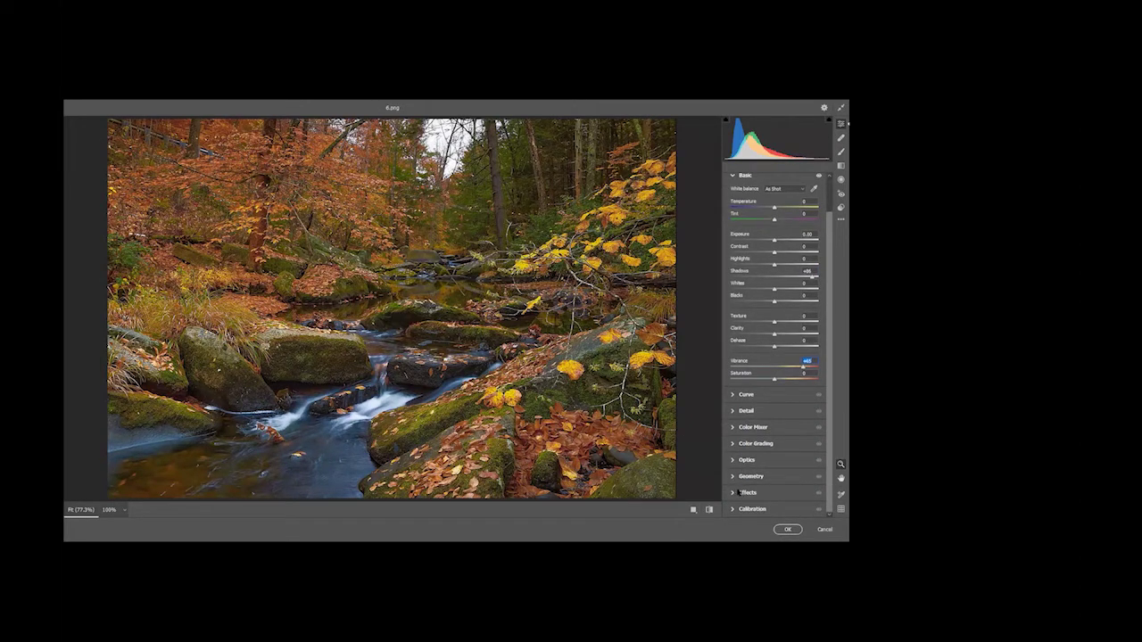
pyautogui.click(748, 493)
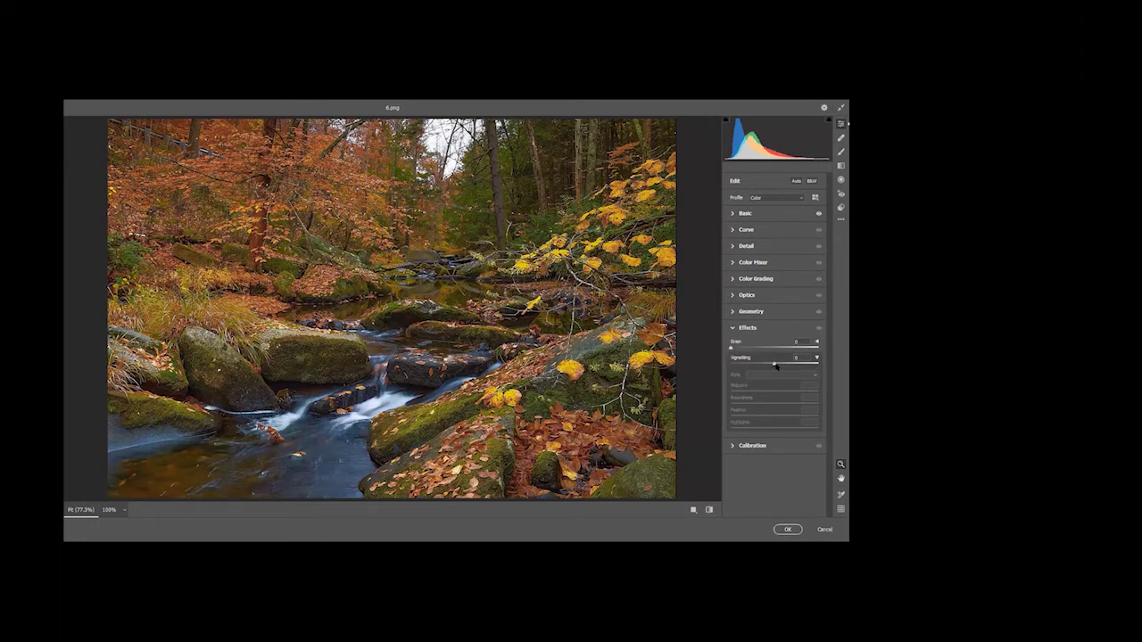
pyautogui.moveTo(776, 365); pyautogui.dragTo(767, 361)
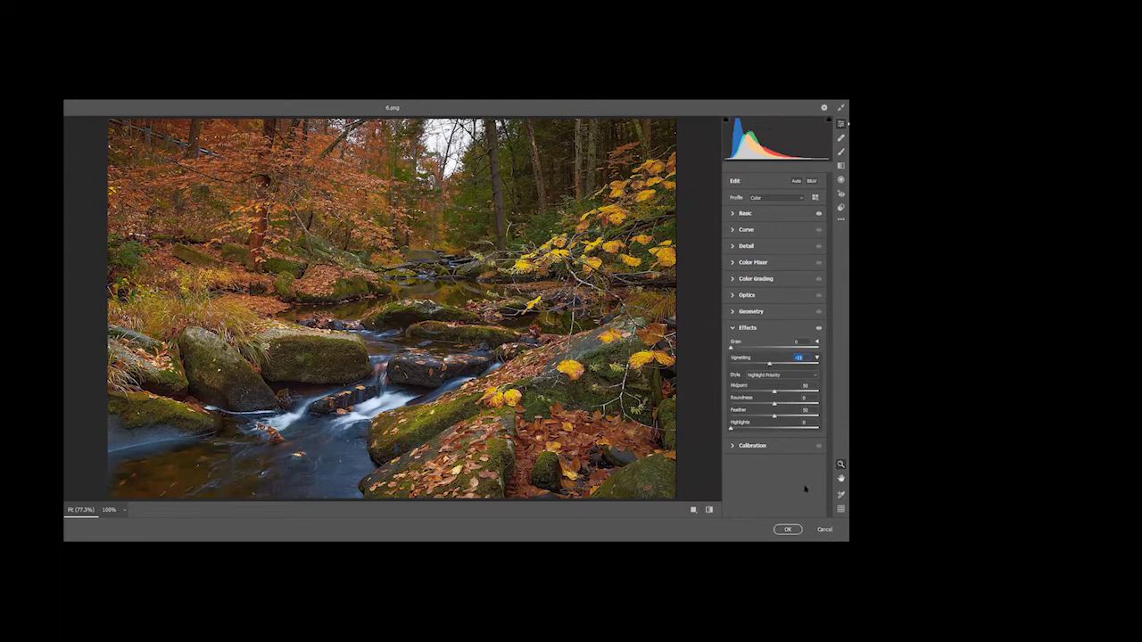
pyautogui.click(785, 530)
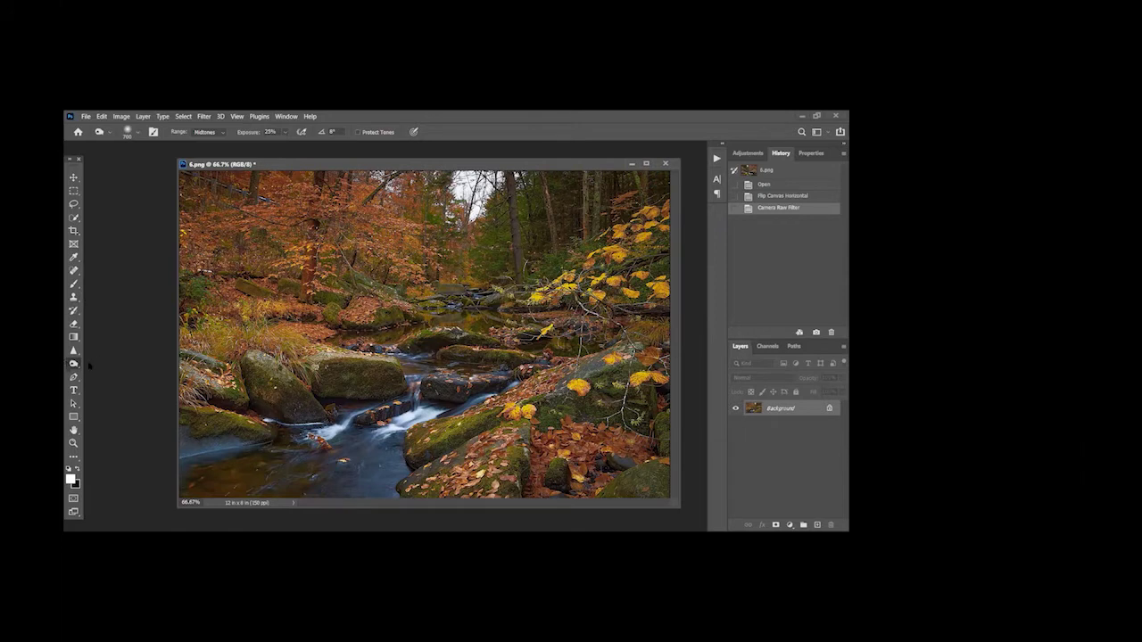
# Saturate the central autumn foliage, the yellow leaves, the mid-stream rocks and the grasses on the left bank with the Sponge tool
pyautogui.rightClick(73, 364)
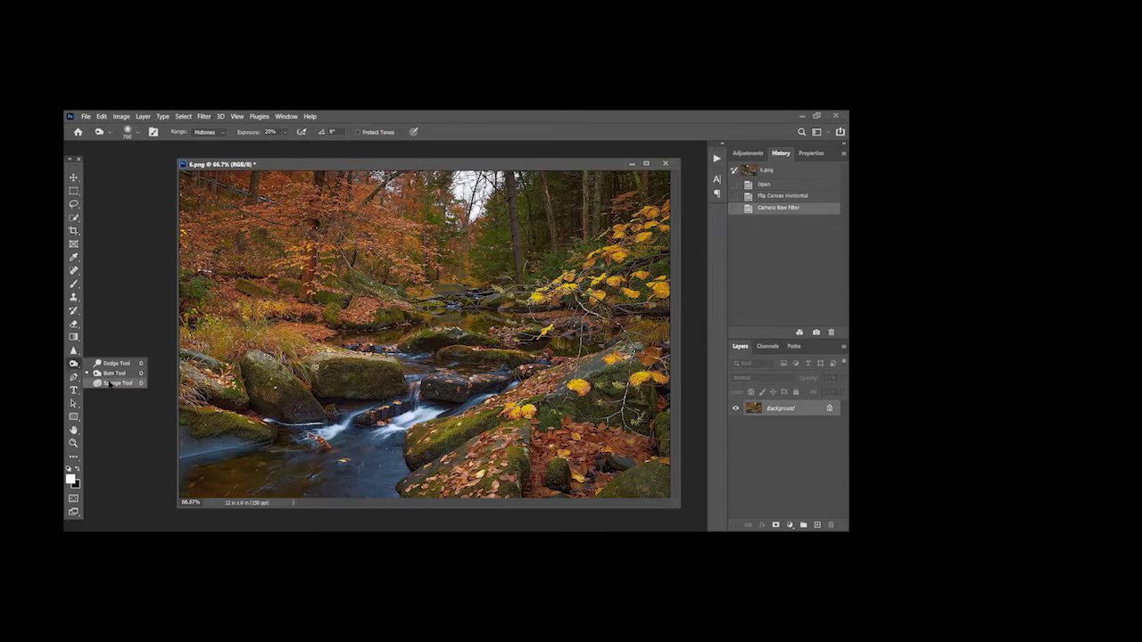
pyautogui.click(109, 383)
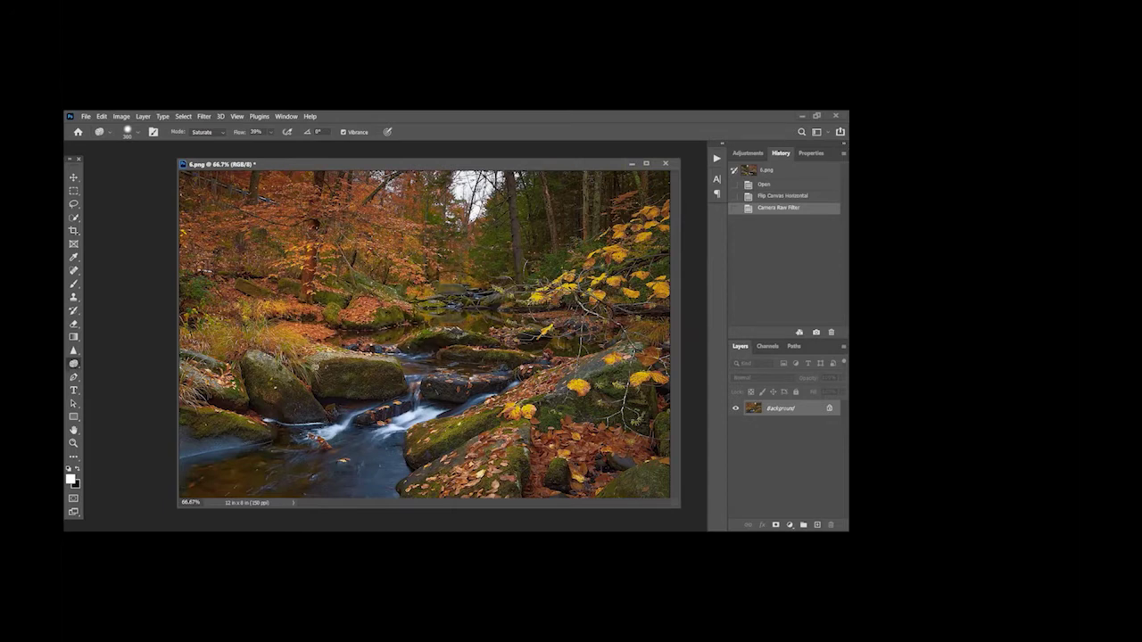
pyautogui.moveTo(392, 268)
pyautogui.mouseDown()
pyautogui.moveTo(437, 240)
pyautogui.moveTo(469, 267)
pyautogui.mouseUp()
pyautogui.moveTo(507, 343); pyautogui.dragTo(452, 319)
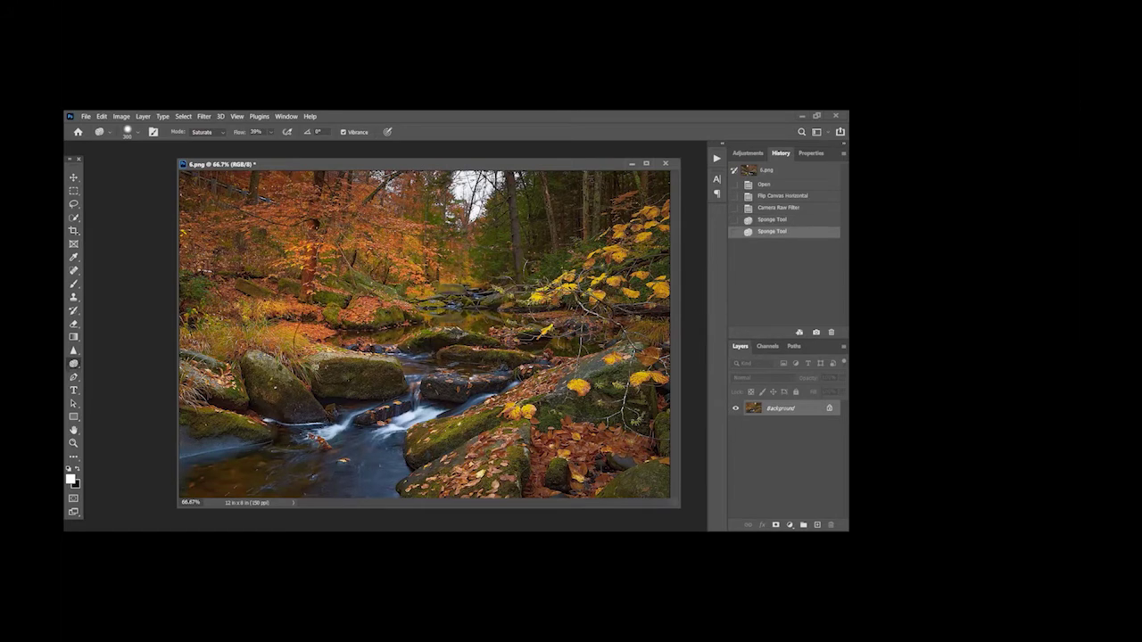
pyautogui.moveTo(386, 268); pyautogui.dragTo(447, 252)
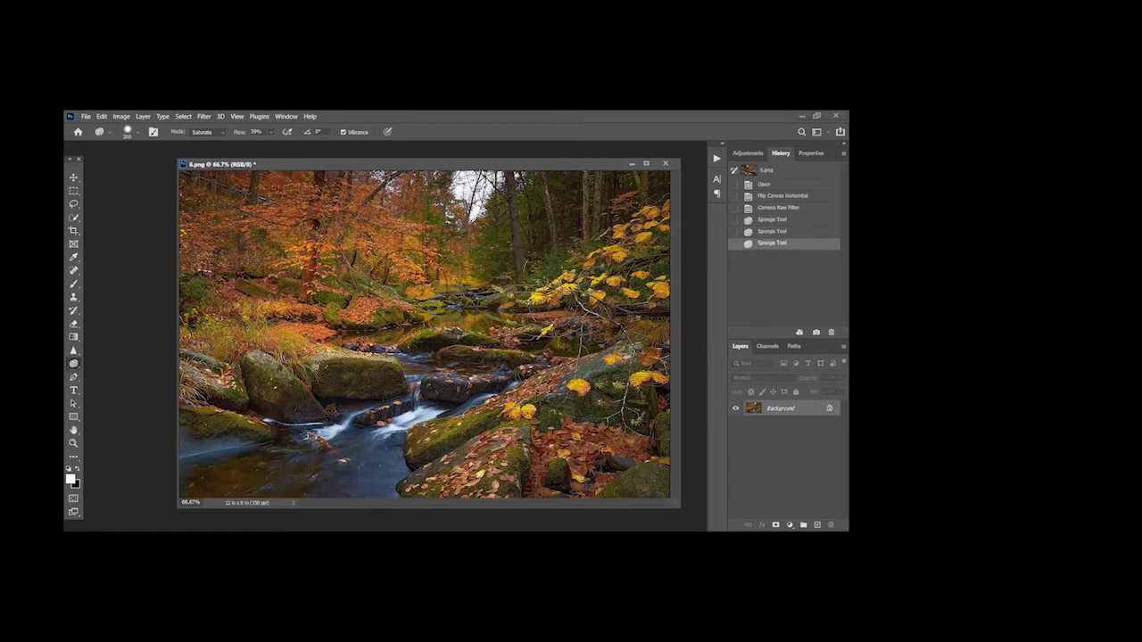
pyautogui.moveTo(611, 259); pyautogui.dragTo(540, 301)
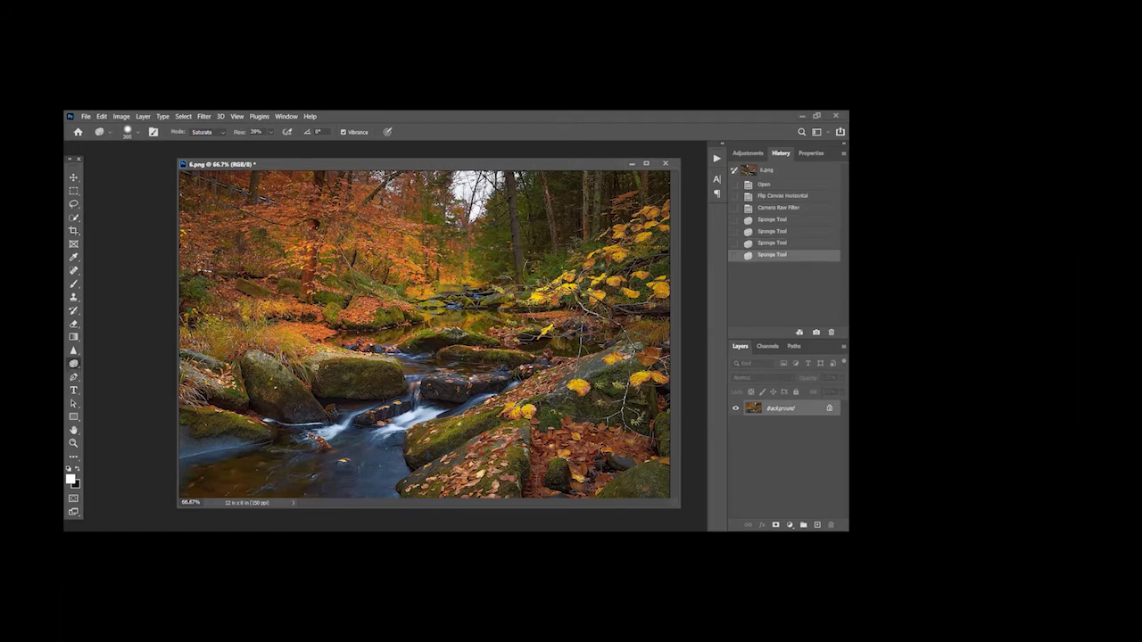
pyautogui.moveTo(461, 330)
pyautogui.mouseDown()
pyautogui.moveTo(484, 376)
pyautogui.moveTo(464, 357)
pyautogui.mouseUp()
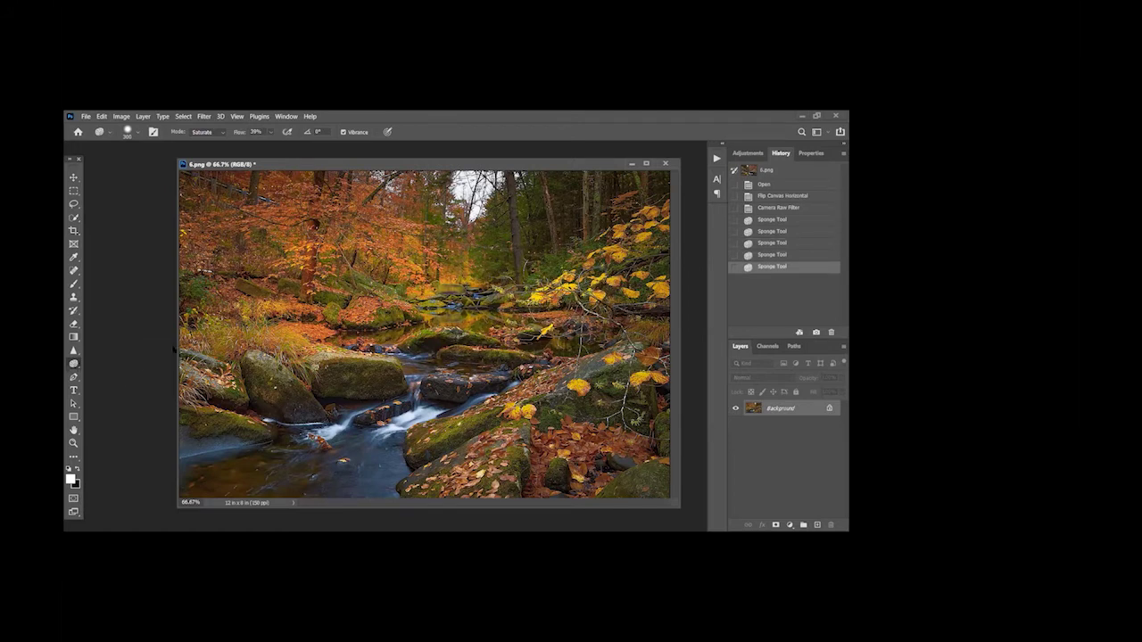
pyautogui.moveTo(218, 348)
pyautogui.mouseDown()
pyautogui.moveTo(267, 308)
pyautogui.moveTo(281, 334)
pyautogui.moveTo(227, 339)
pyautogui.mouseUp()
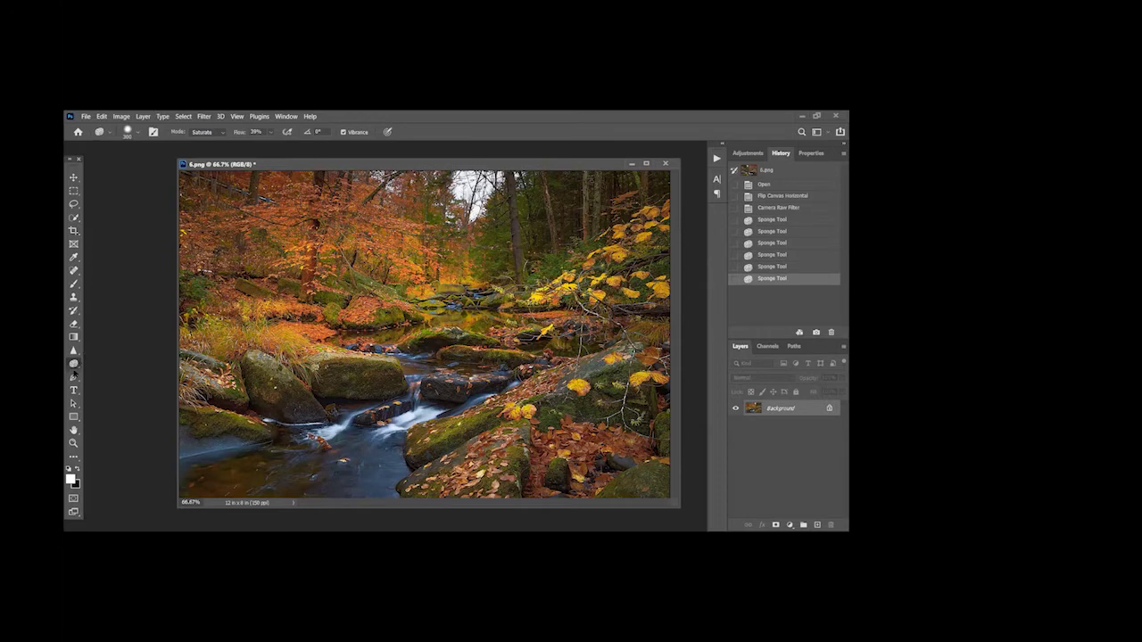
# Darken the upper-left corner and the upper part of the forest with the Burn tool set to Midtones at 25% exposure
pyautogui.rightClick(74, 366)
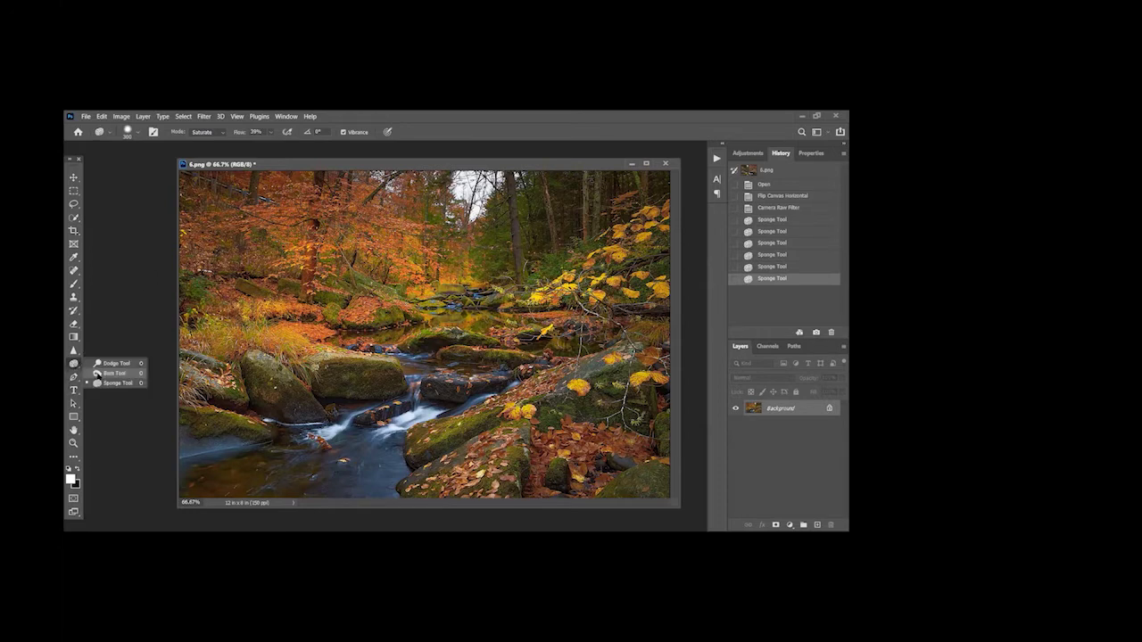
pyautogui.click(100, 373)
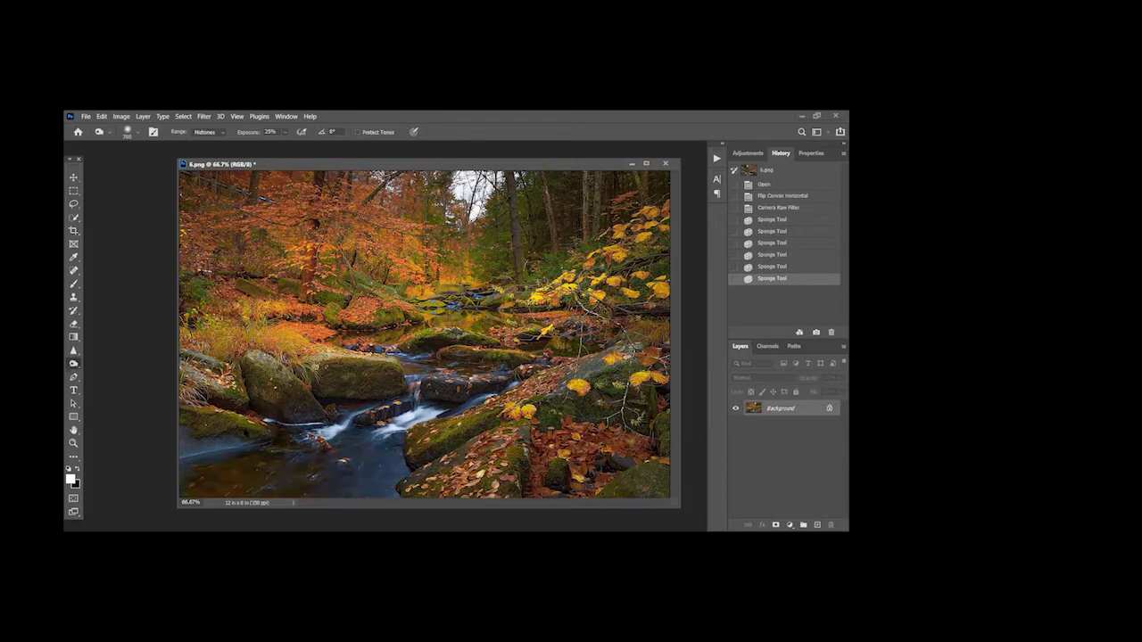
pyautogui.click(196, 205)
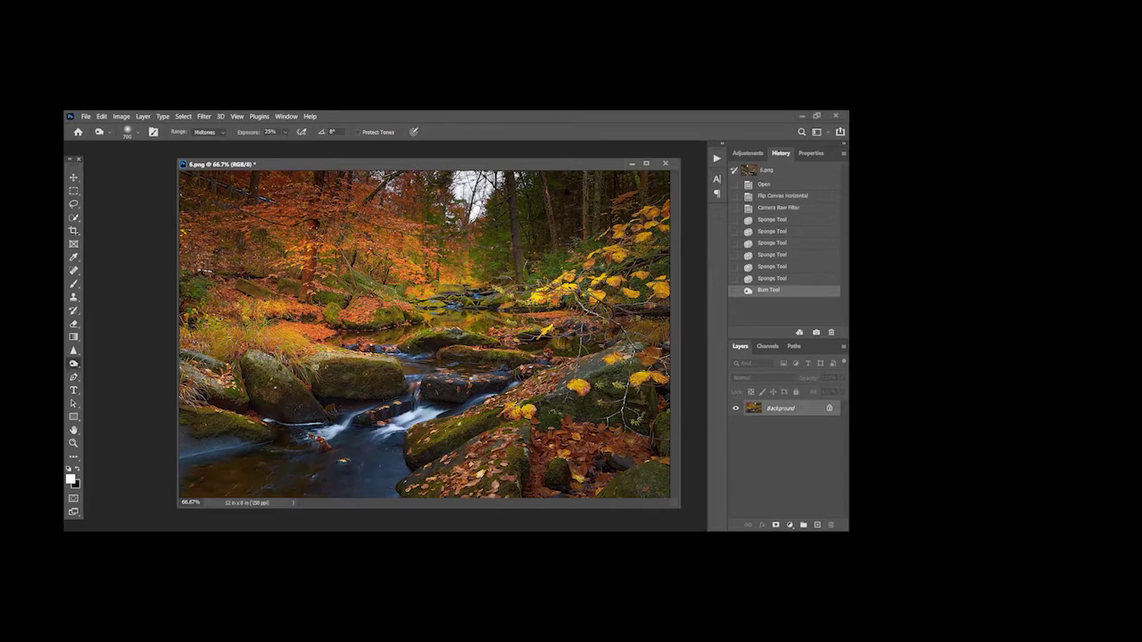
pyautogui.click(428, 214)
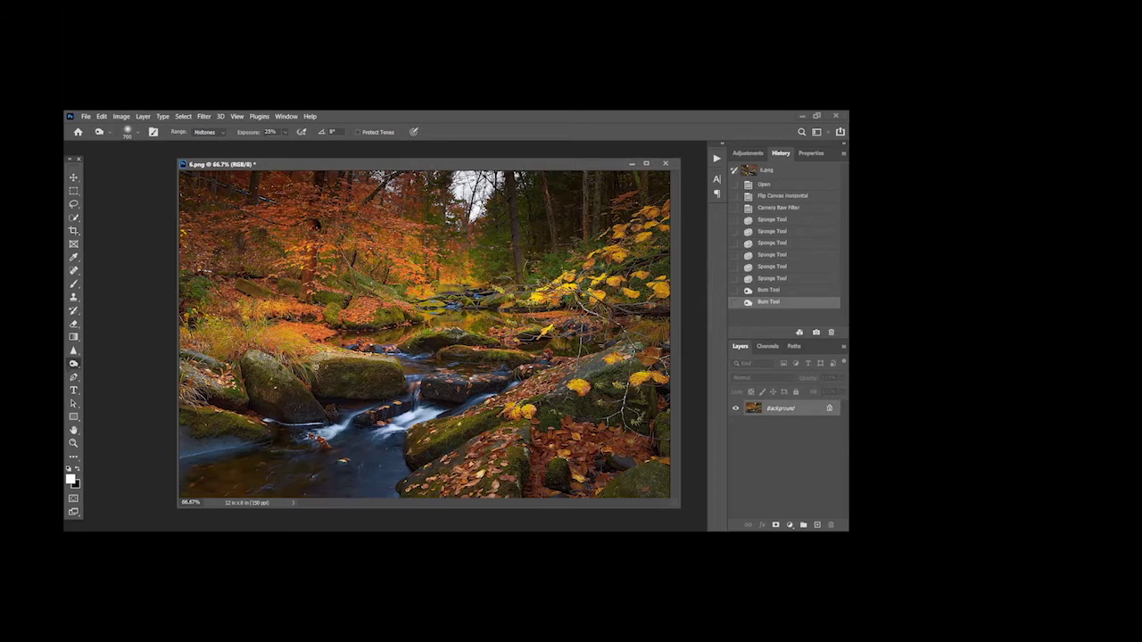
# Remove the bare dark branch at the top centre of the forest with the Content-Aware Spot Healing Brush
pyautogui.click(73, 297)
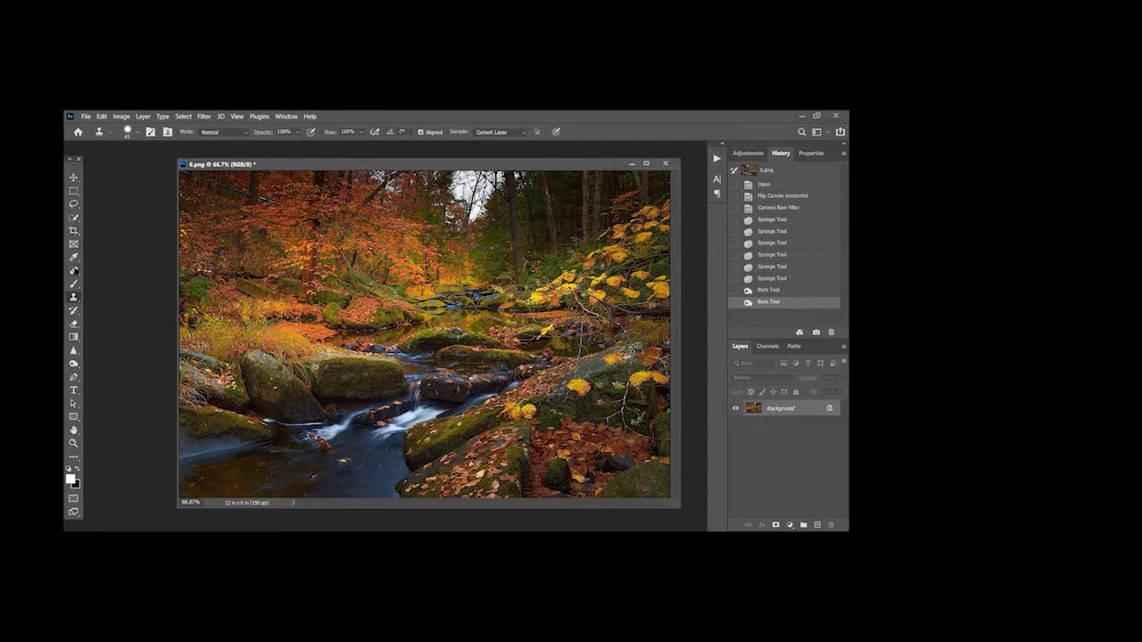
pyautogui.click(74, 270)
pyautogui.rightClick(74, 270)
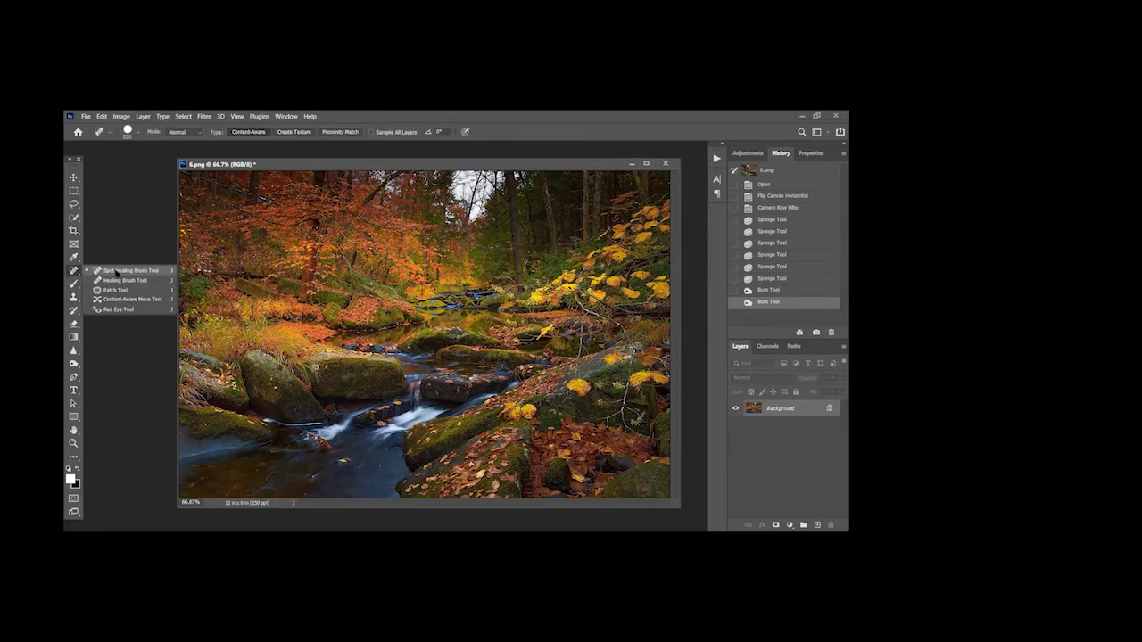
pyautogui.click(111, 271)
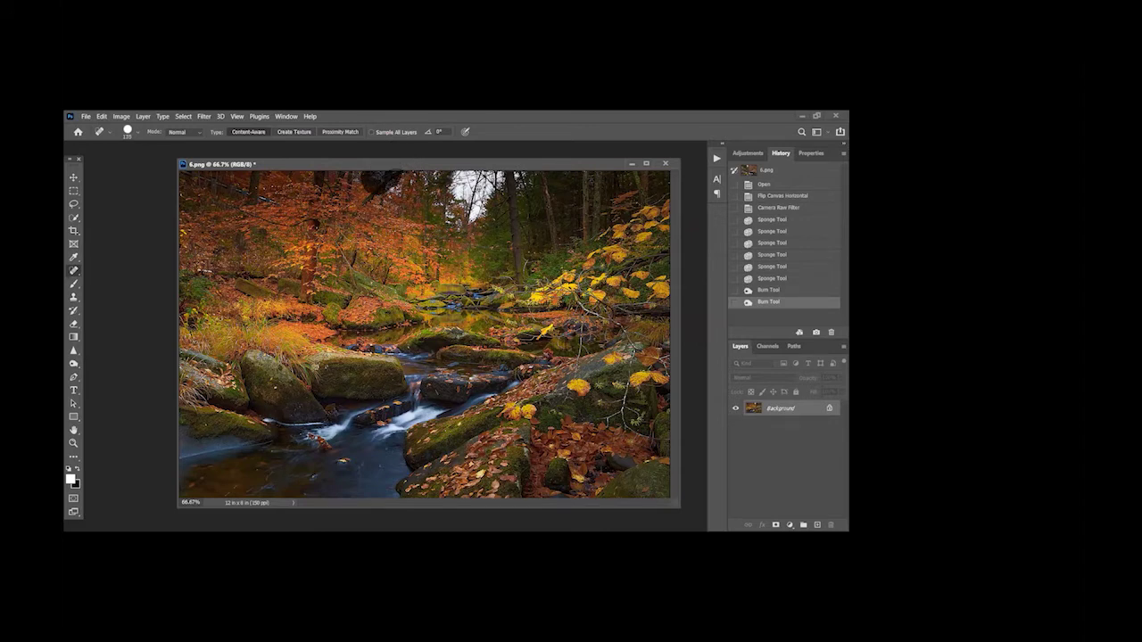
pyautogui.click(383, 183)
pyautogui.click(396, 186)
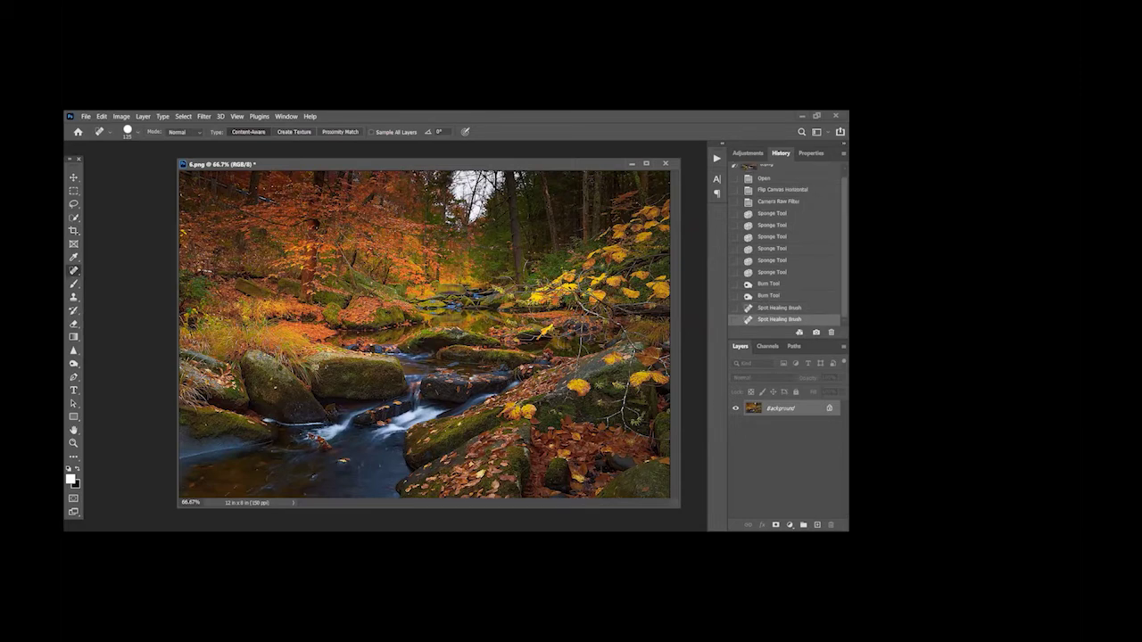
# Replace the bright sky gap between the upper central trees with forest texture using the Spot Healing Brush
pyautogui.click(449, 213)
pyautogui.click(464, 197)
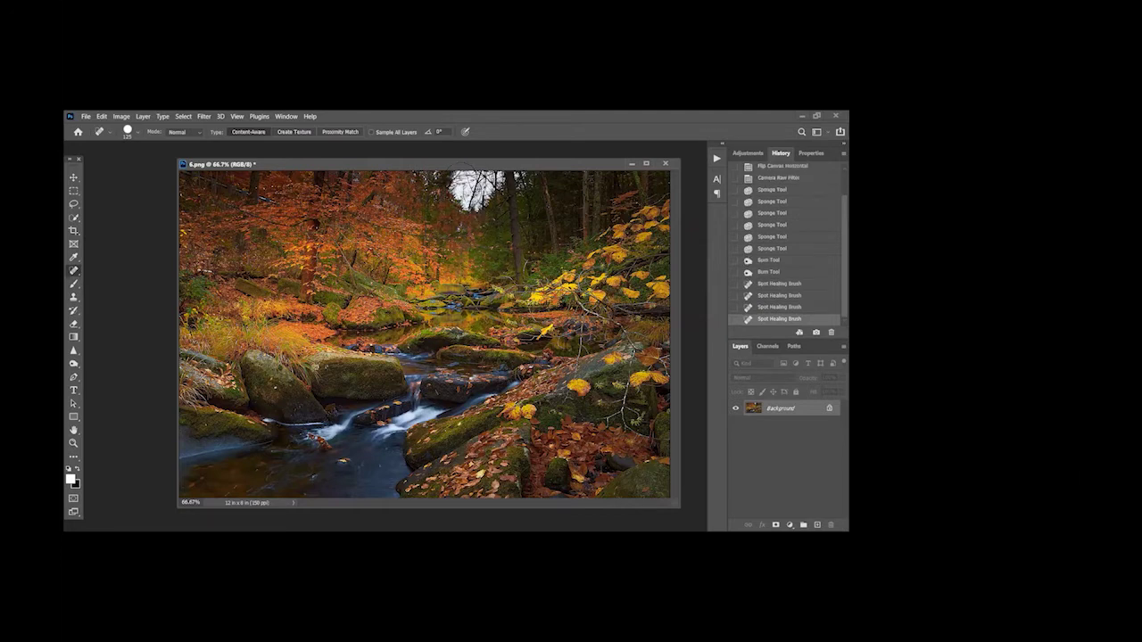
pyautogui.click(465, 189)
pyautogui.click(480, 180)
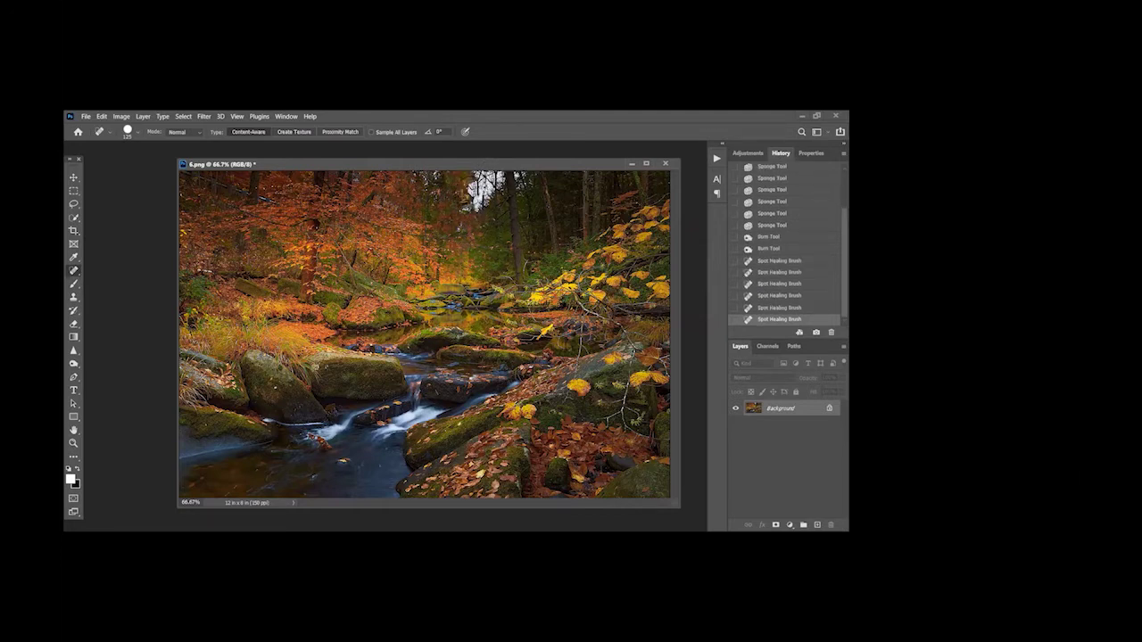
pyautogui.click(491, 179)
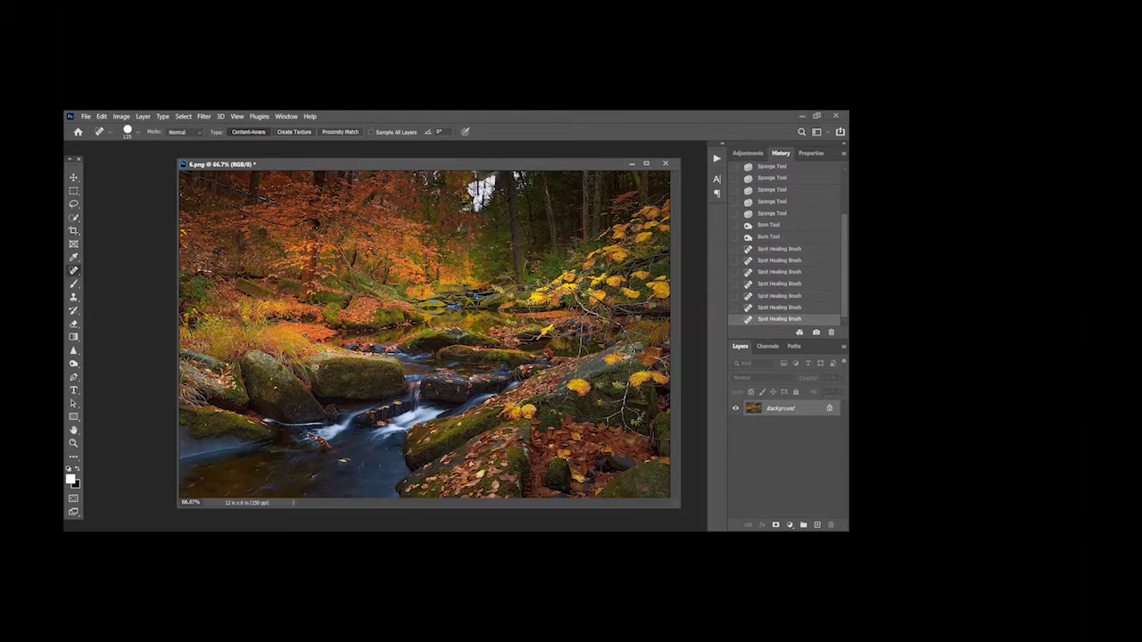
pyautogui.click(484, 187)
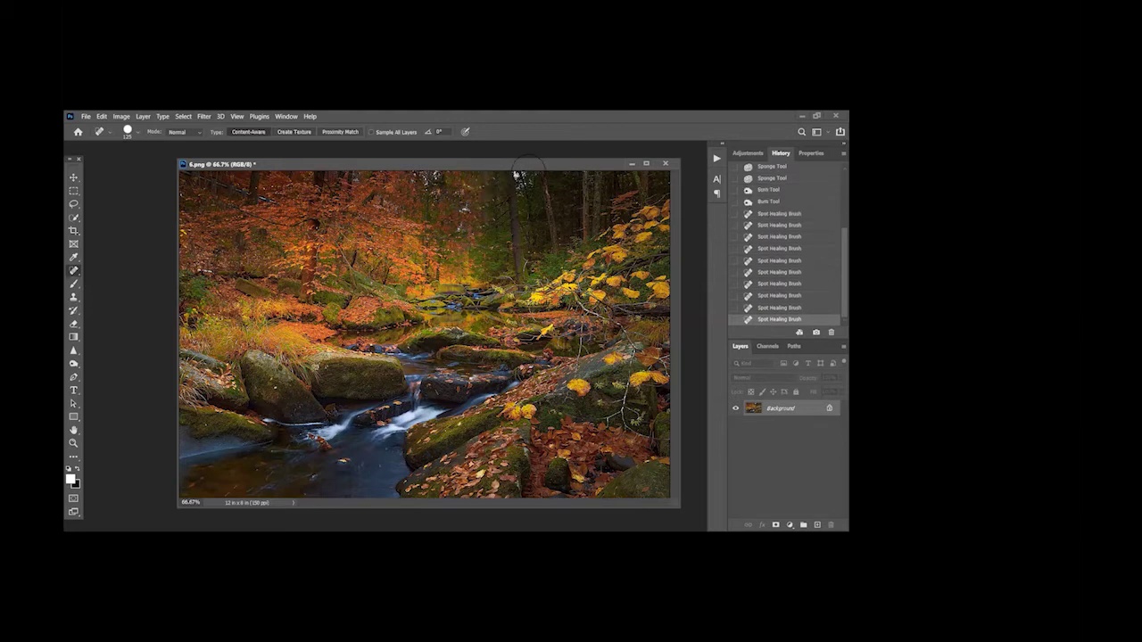
pyautogui.click(527, 179)
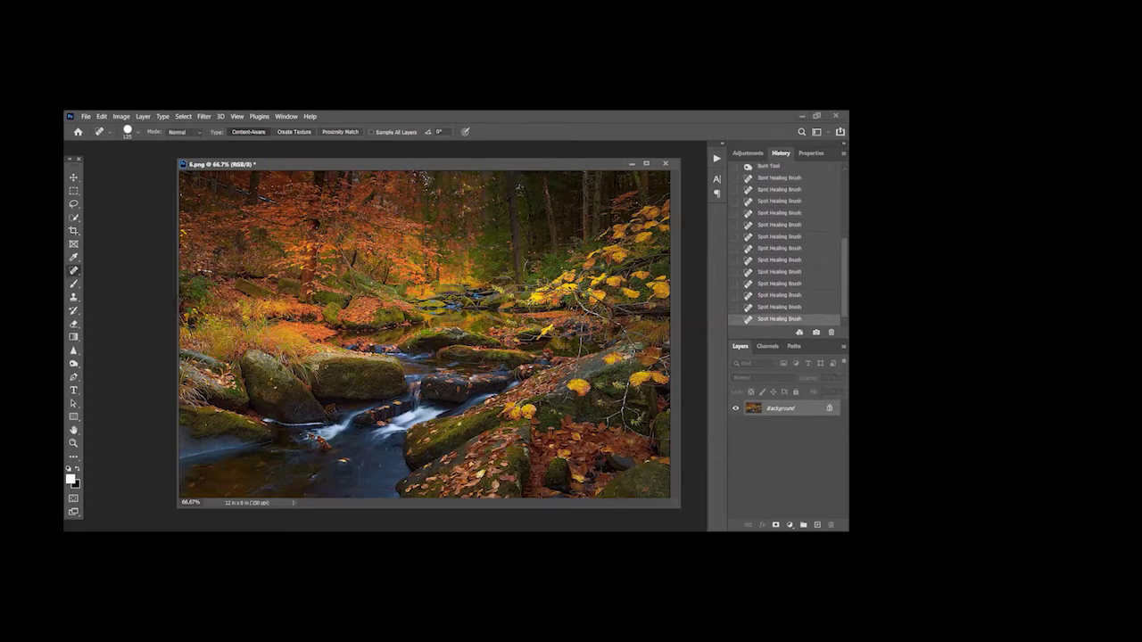
# Brighten the upper edge of the forest with the Dodge tool set to Highlights at 18% exposure
pyautogui.click(74, 363)
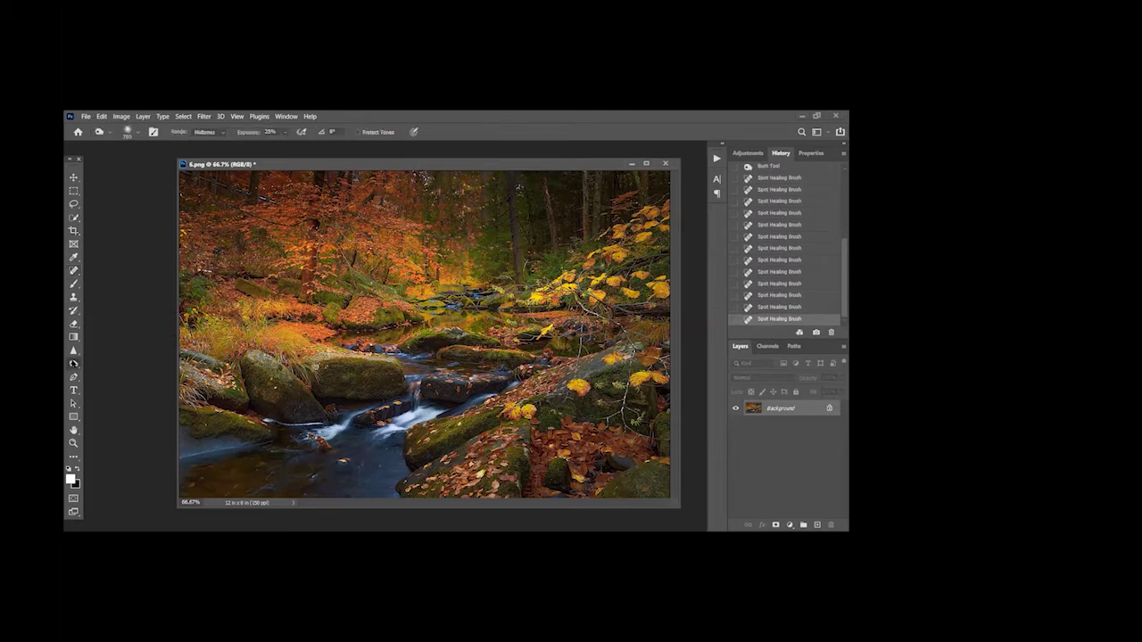
pyautogui.rightClick(74, 363)
pyautogui.click(107, 361)
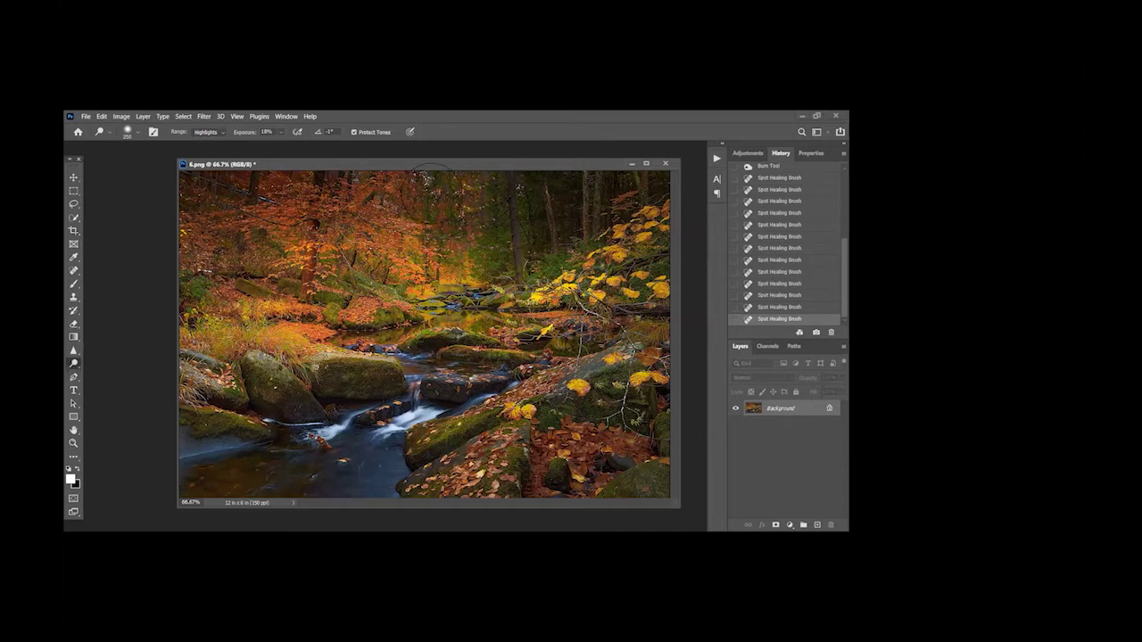
pyautogui.click(342, 164)
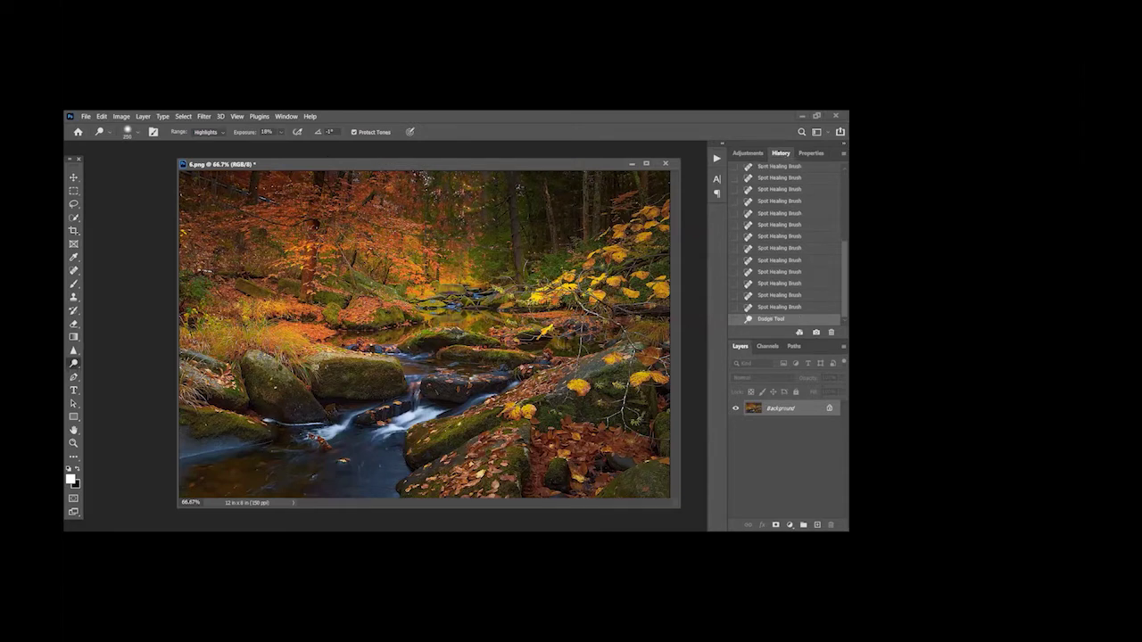
pyautogui.click(531, 162)
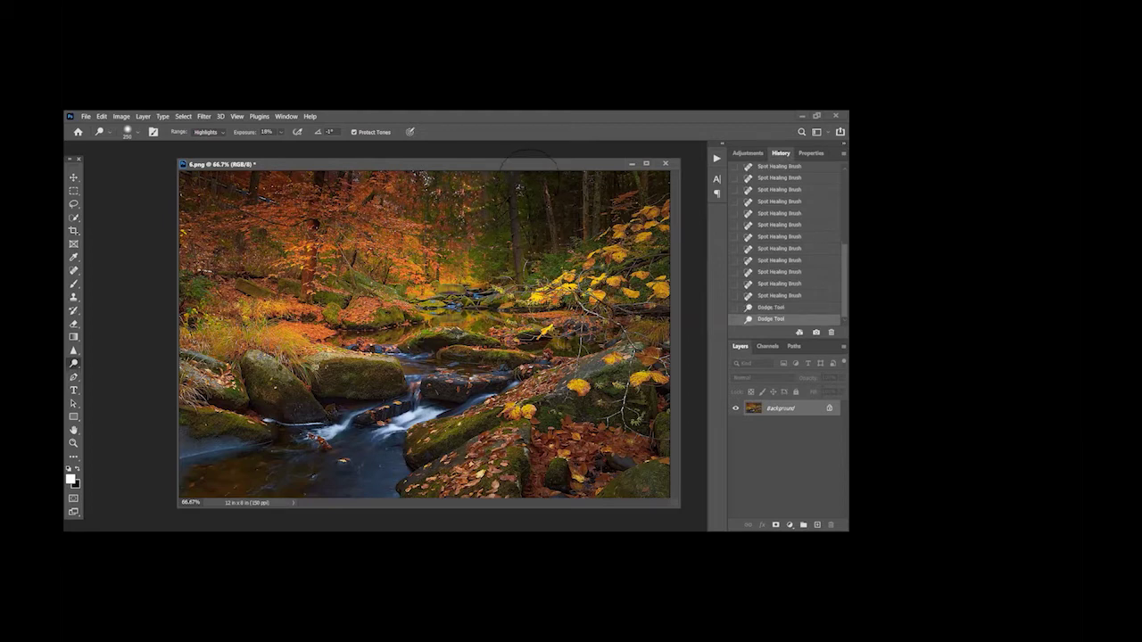
pyautogui.click(531, 163)
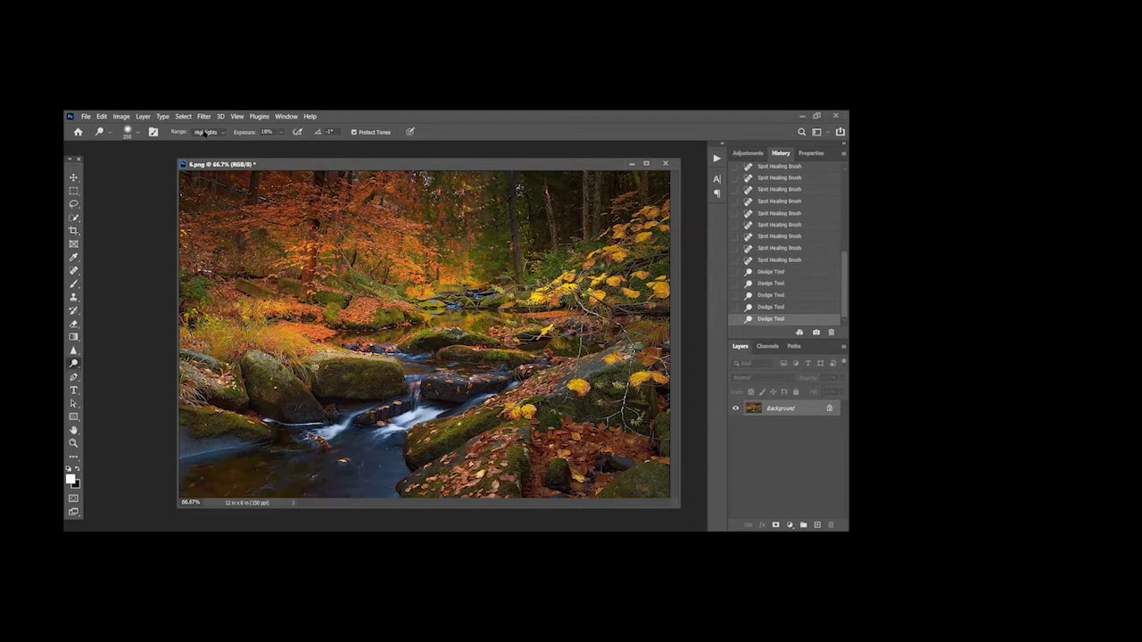
# Dodge the upper-right trees, upper-left foliage, foreground water and central cascade with the range set to Midtones at 18% exposure
pyautogui.click(204, 132)
pyautogui.click(206, 152)
pyautogui.click(615, 174)
pyautogui.click(617, 193)
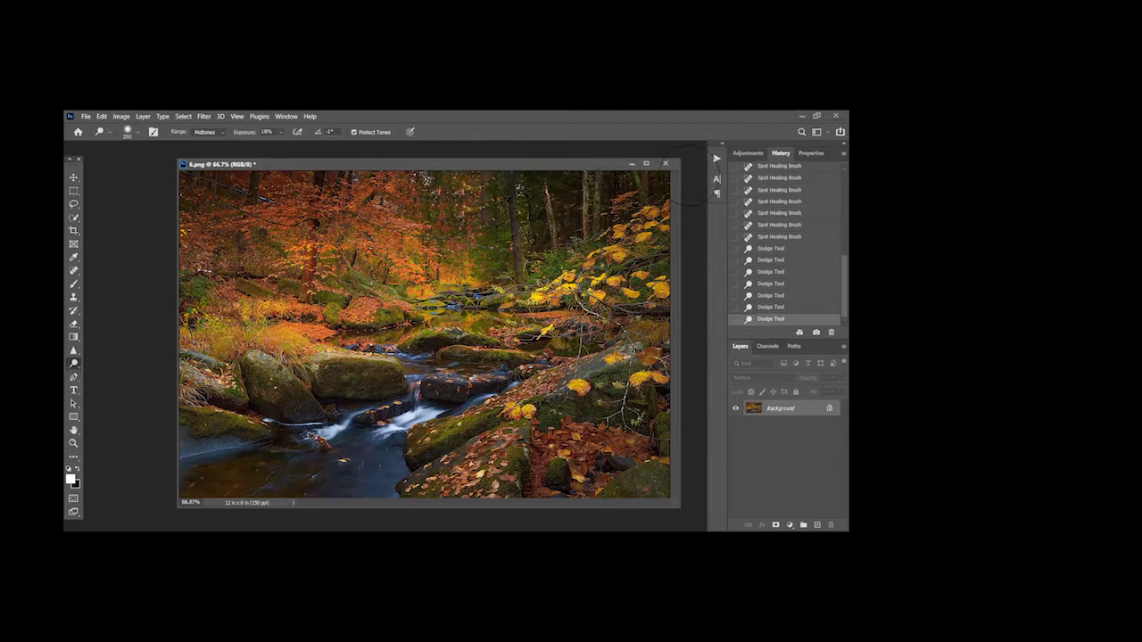
pyautogui.click(253, 193)
pyautogui.click(362, 482)
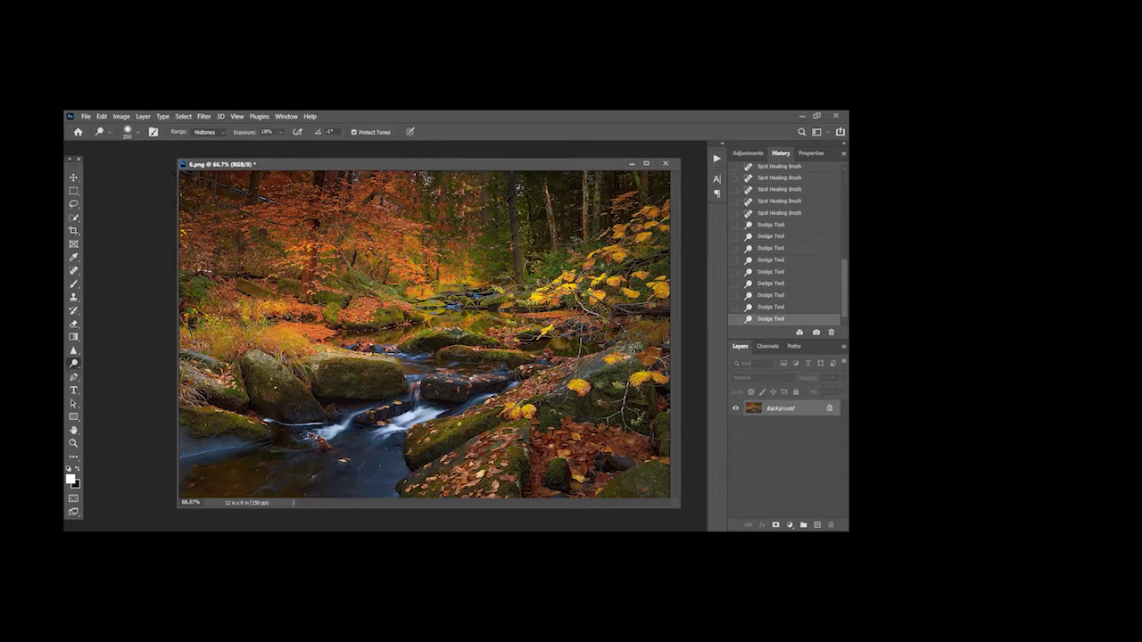
pyautogui.click(427, 414)
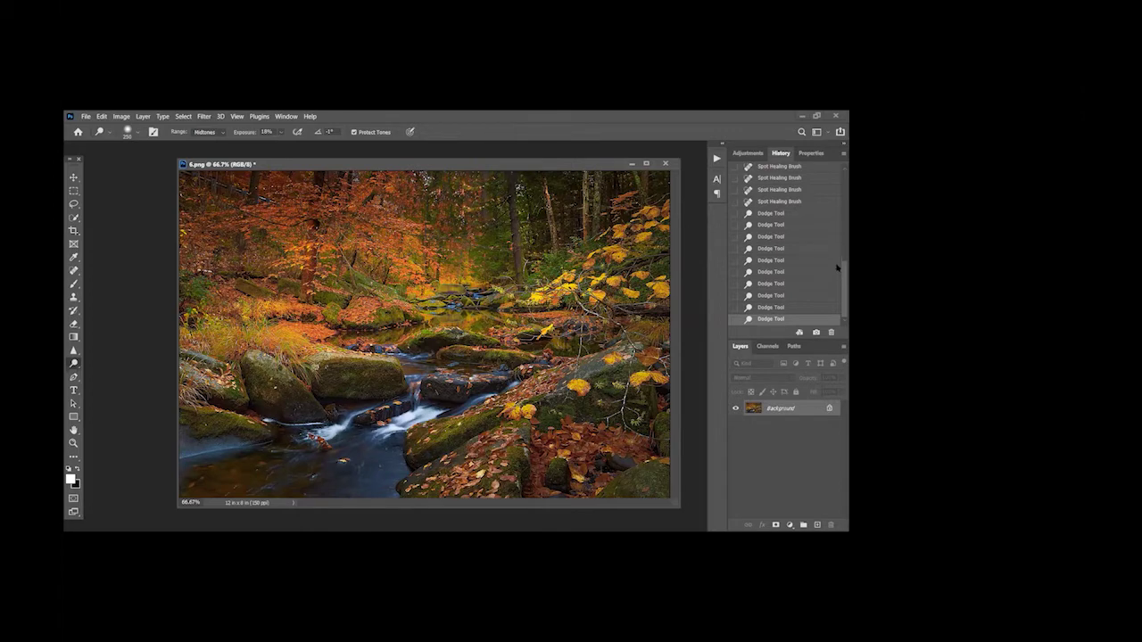
# Compare the opened original and the flipped state with the latest Dodge result in the edit history
pyautogui.moveTo(838, 267)
pyautogui.mouseDown()
pyautogui.moveTo(835, 238)
pyautogui.moveTo(781, 185)
pyautogui.mouseUp()
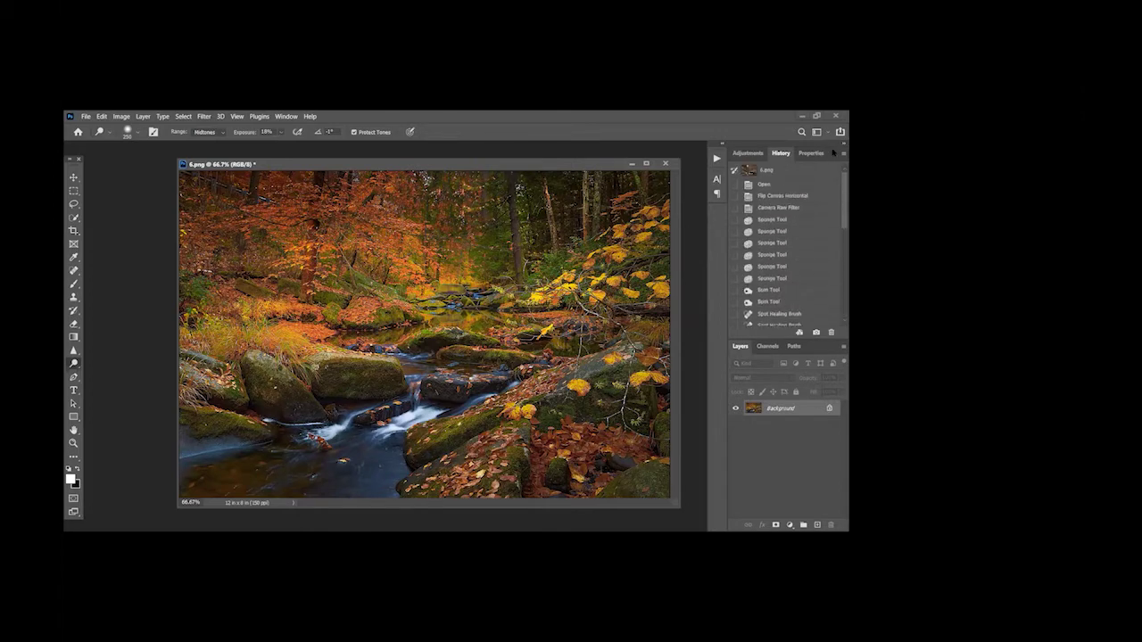
pyautogui.click(773, 186)
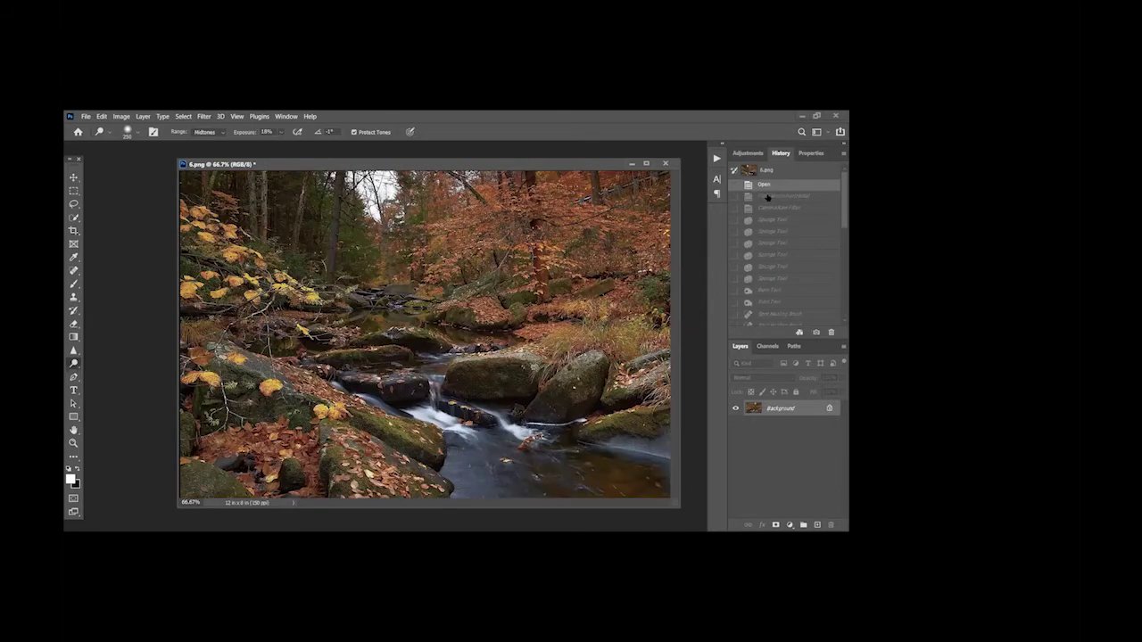
pyautogui.click(769, 197)
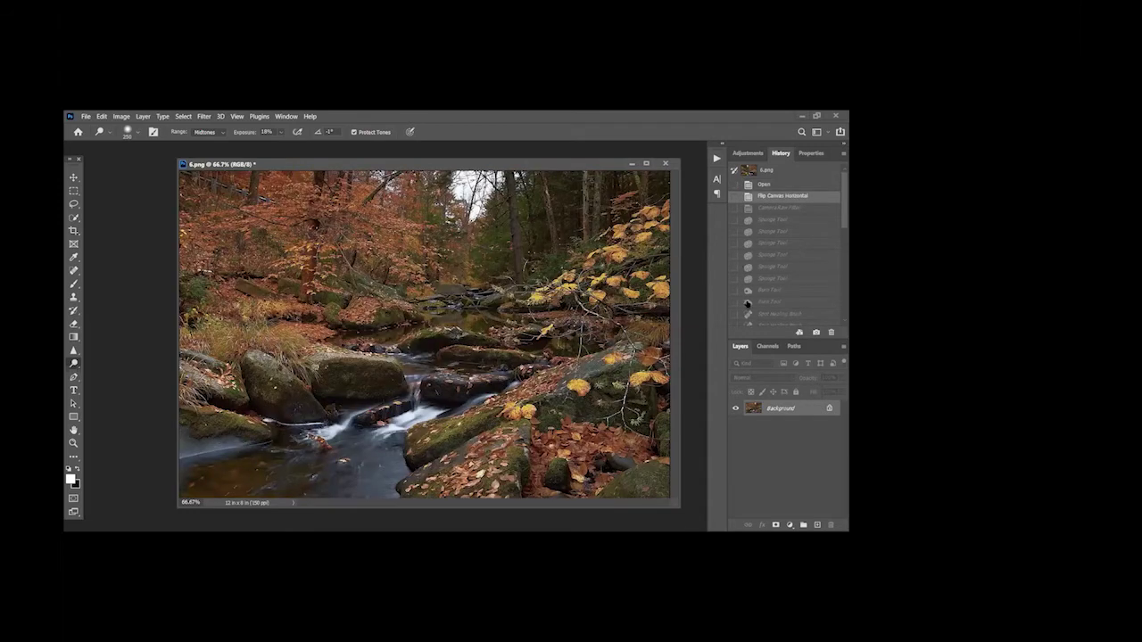
pyautogui.scroll(-10, 754, 316)
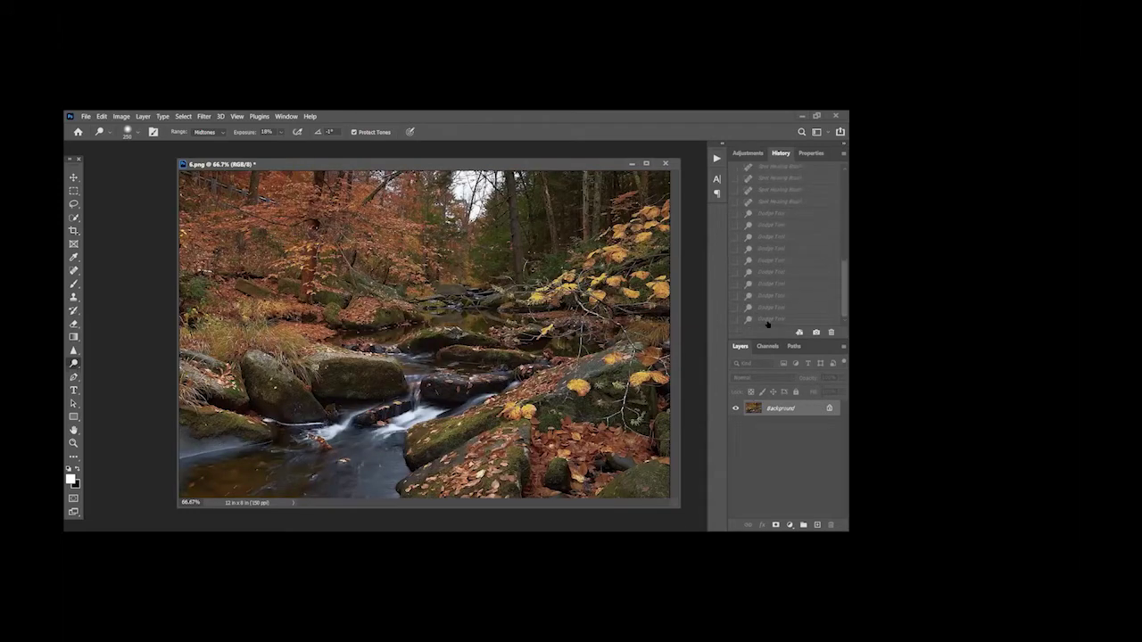
pyautogui.click(768, 320)
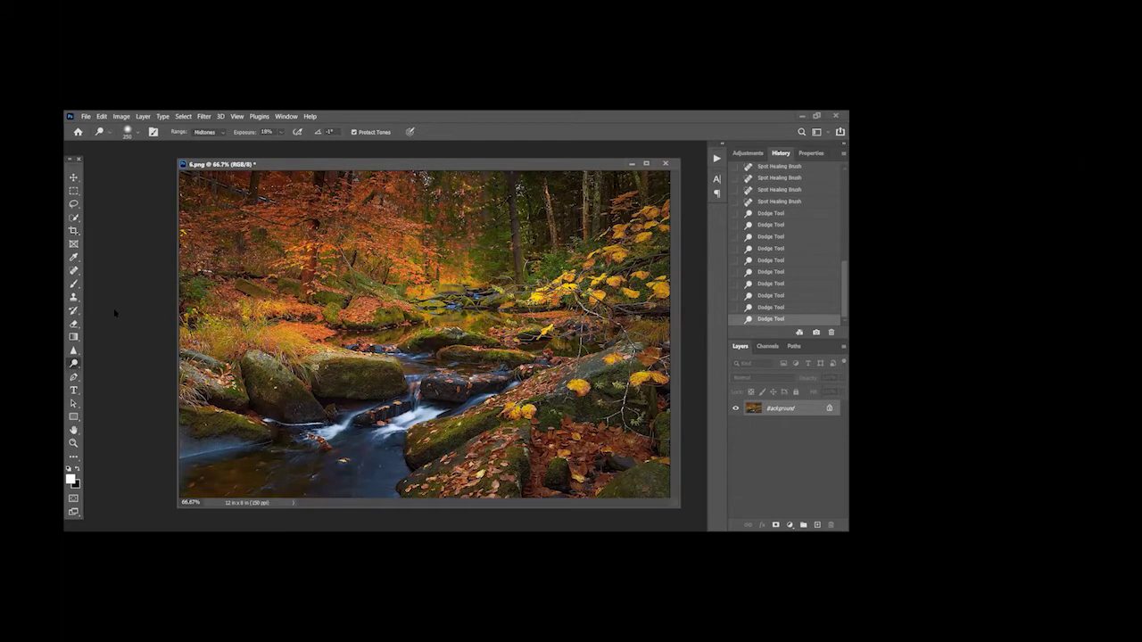
# Retouch small spots at the photo's left edge and the top centre of the forest with a smaller Spot Healing Brush
pyautogui.click(74, 271)
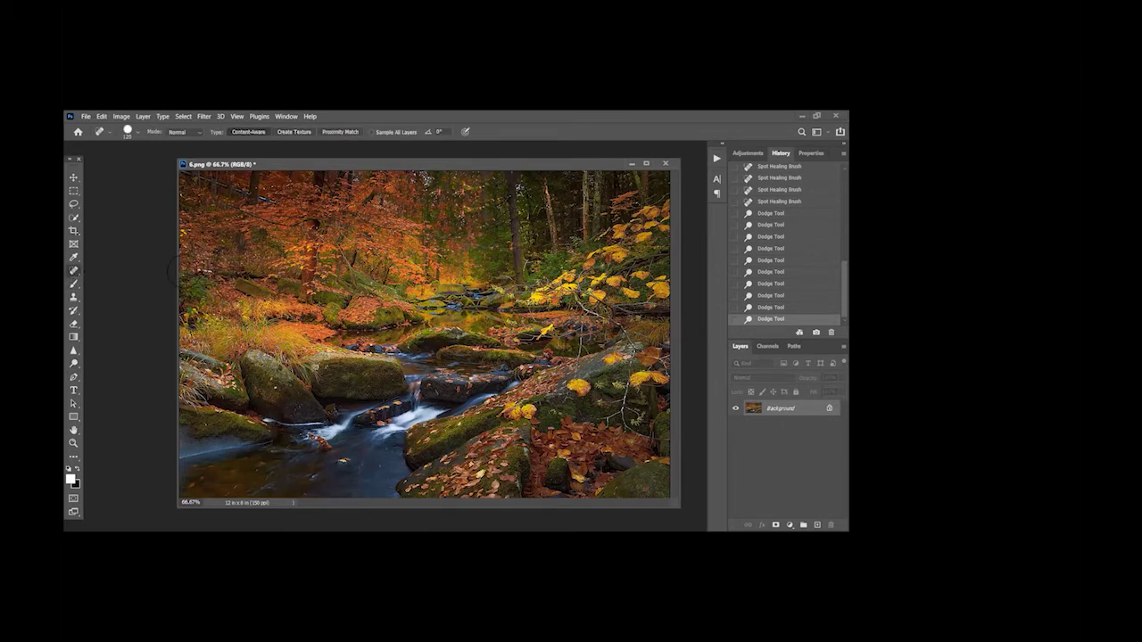
pyautogui.press('[')
pyautogui.press('[')
pyautogui.click(203, 267)
pyautogui.click(428, 179)
pyautogui.click(427, 178)
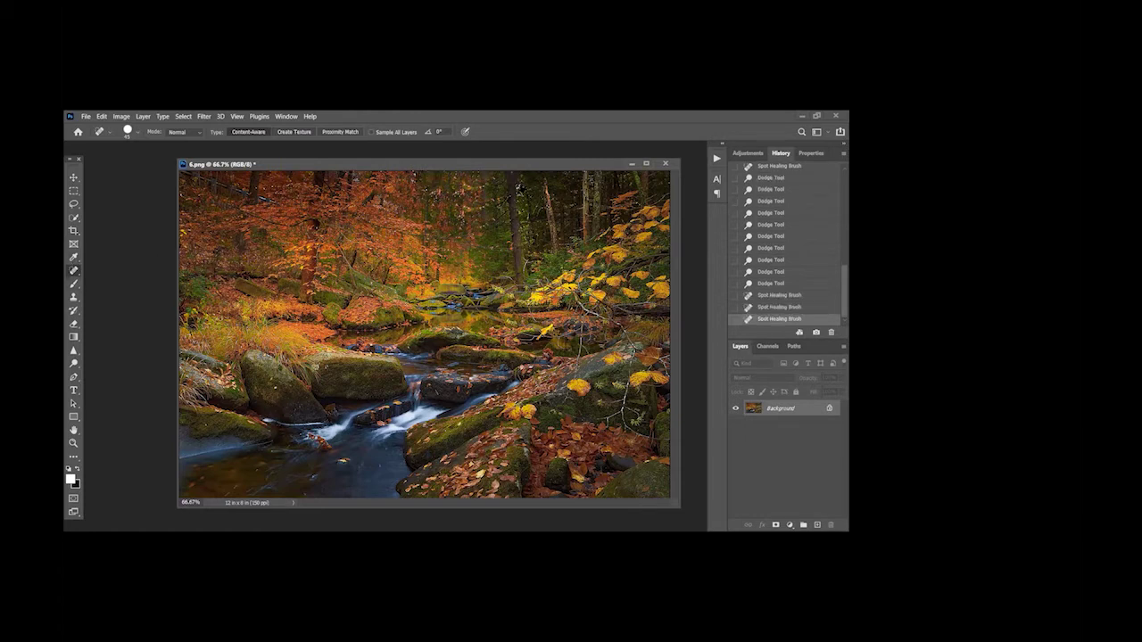
# Compare the state after the last Burn stroke with the latest Spot Healing Brush state in the edit history
pyautogui.scroll(3, 822, 211)
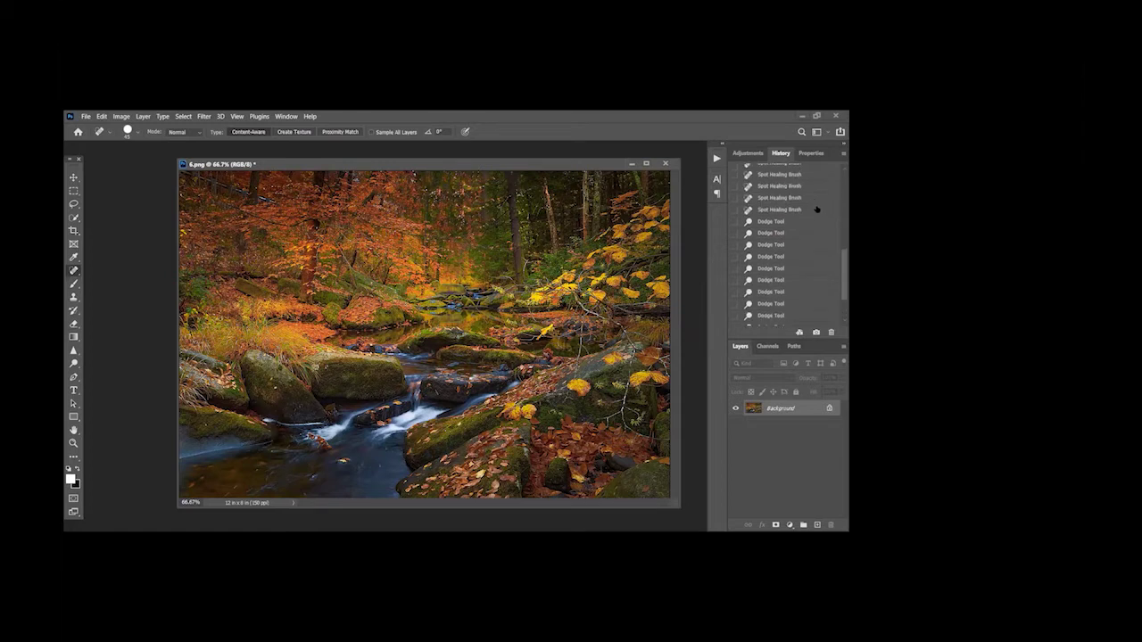
pyautogui.scroll(3, 813, 190)
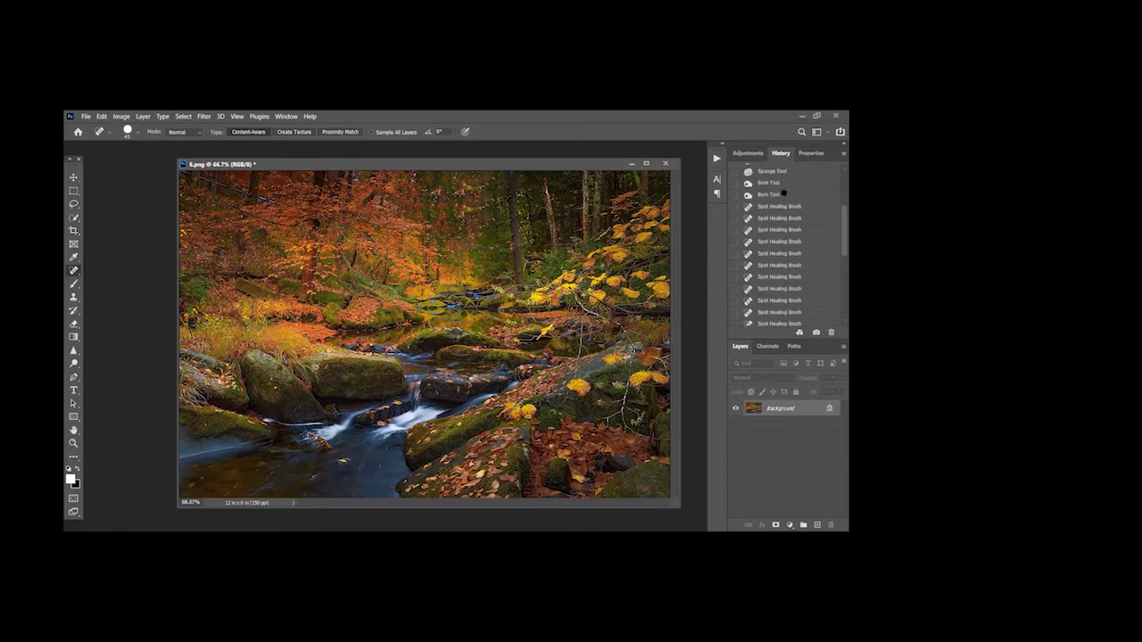
pyautogui.click(783, 194)
pyautogui.scroll(-5, 783, 197)
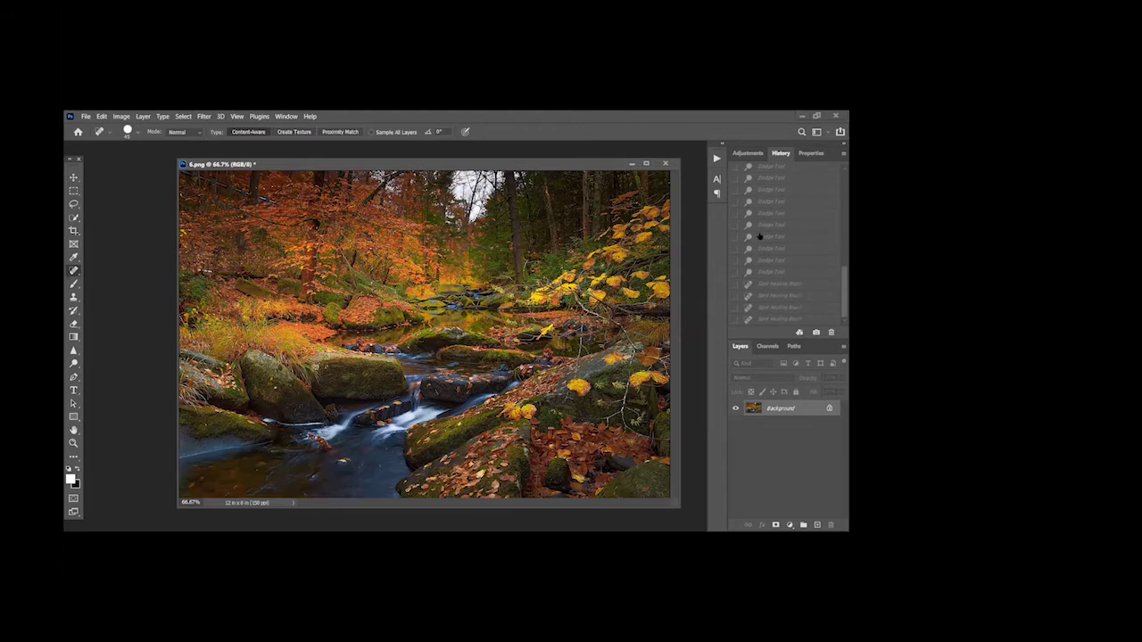
pyautogui.click(752, 319)
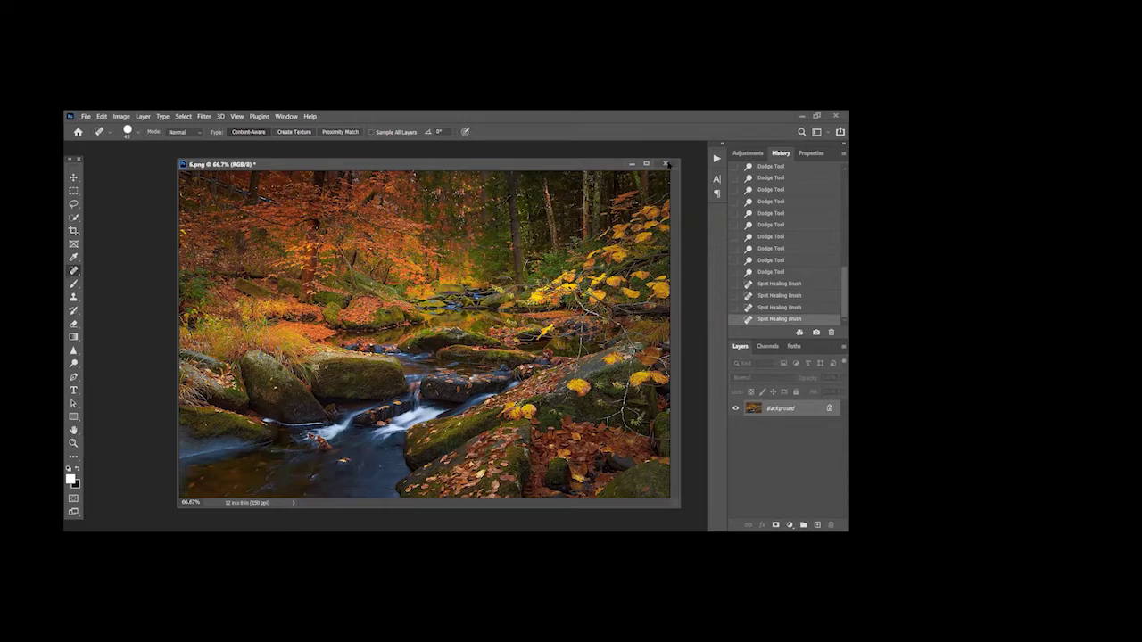
# Close 6.png without saving its changes
pyautogui.click(664, 163)
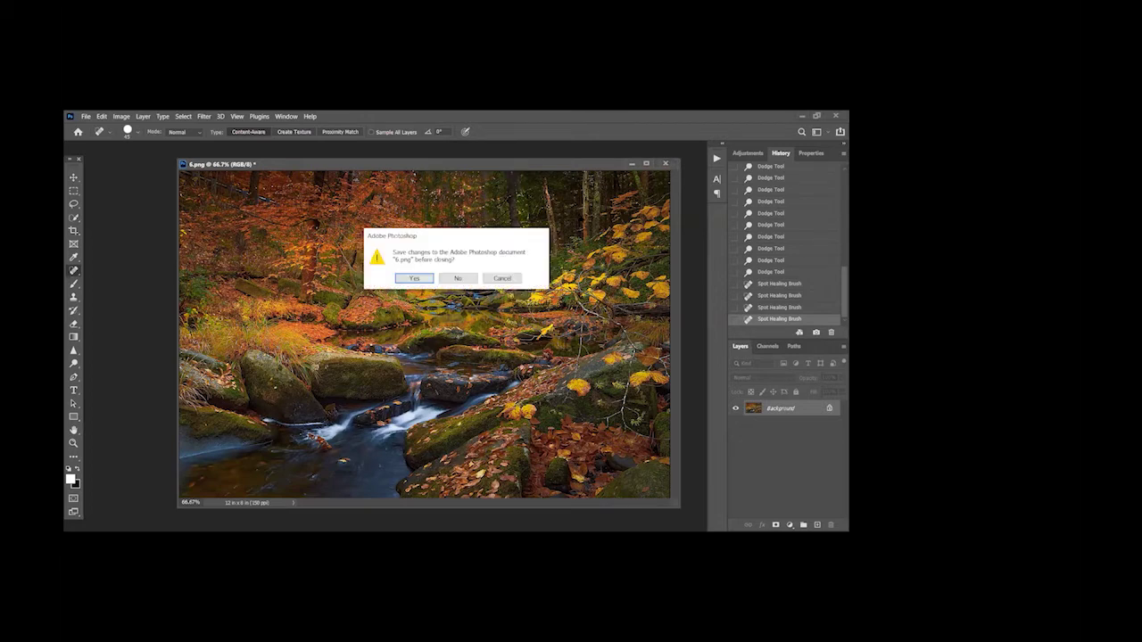
pyautogui.click(452, 279)
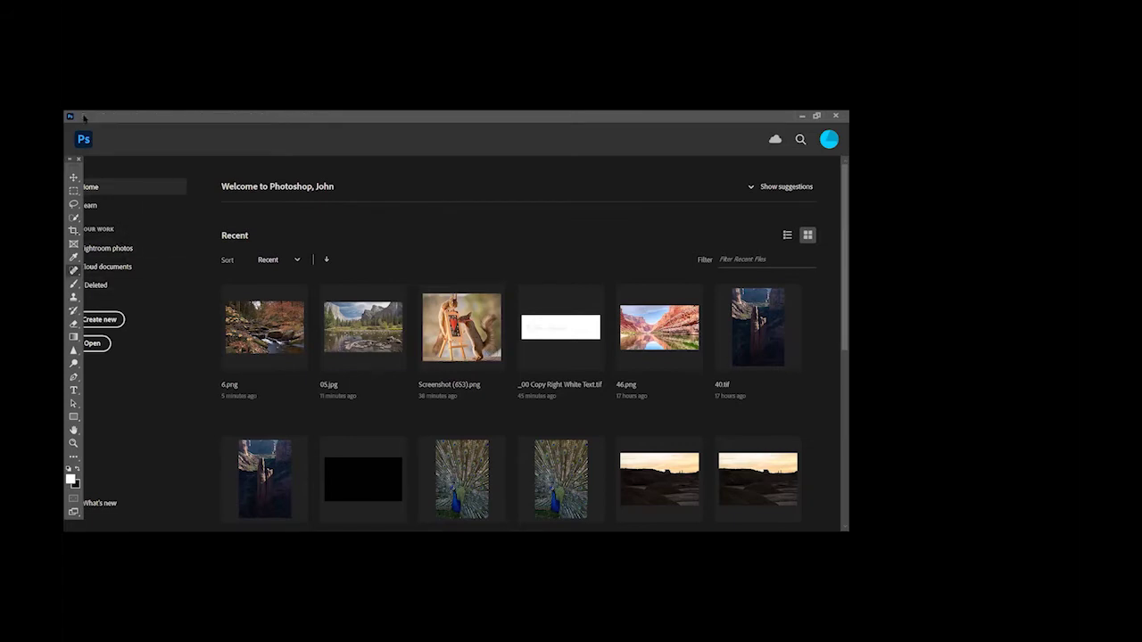
# Open 10.tif from the Class 28 Images folder and centre its document window in the workspace
pyautogui.click(87, 116)
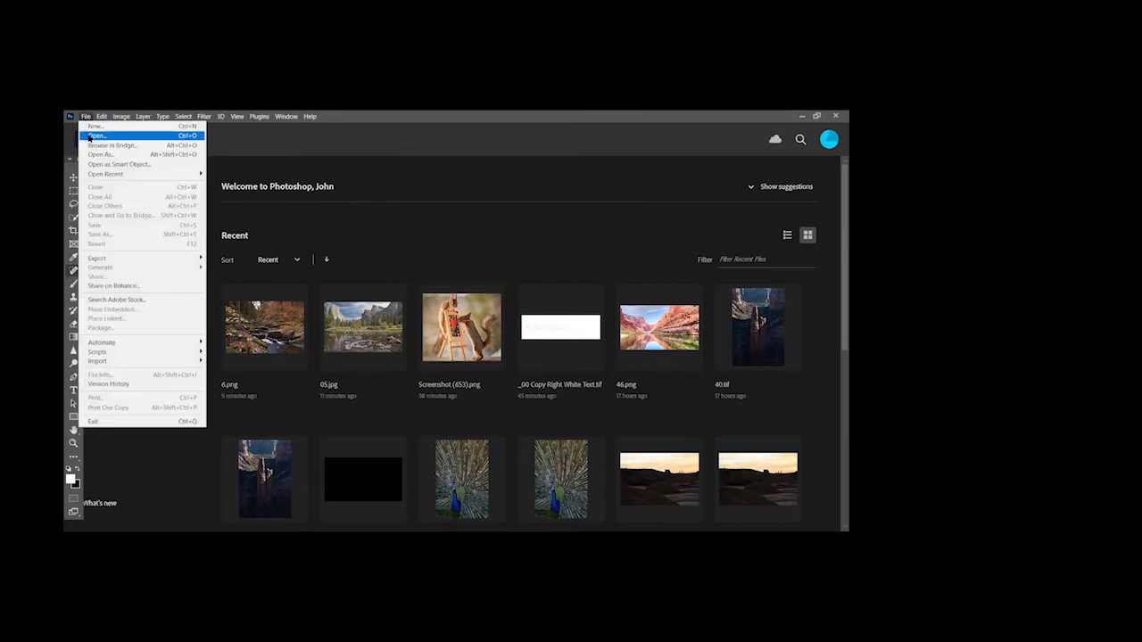
pyautogui.click(90, 137)
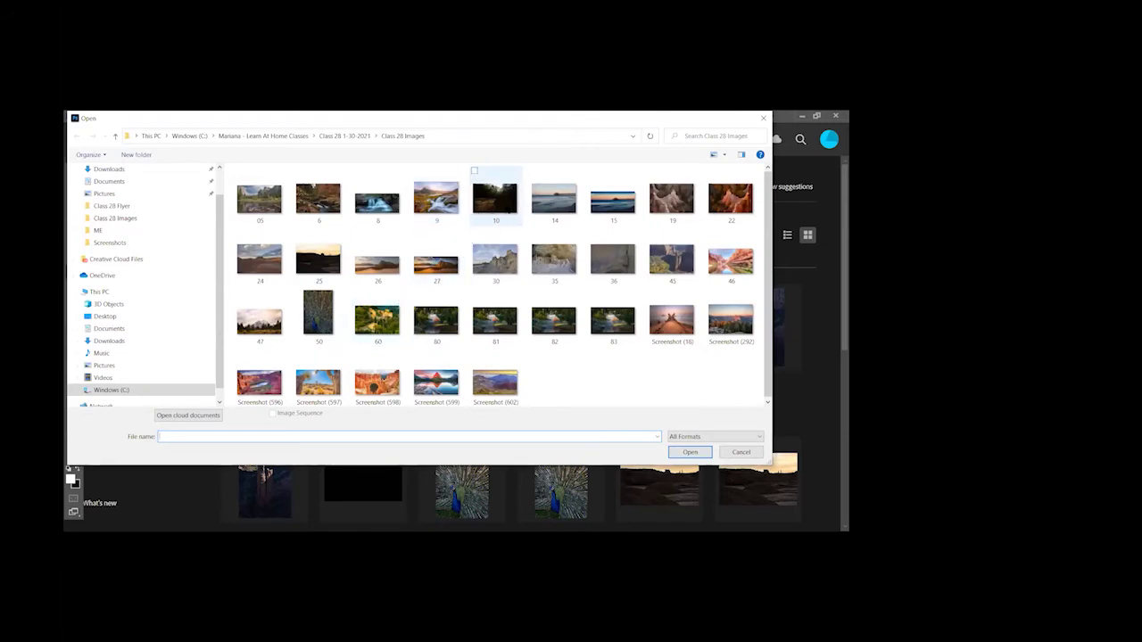
pyautogui.click(496, 198)
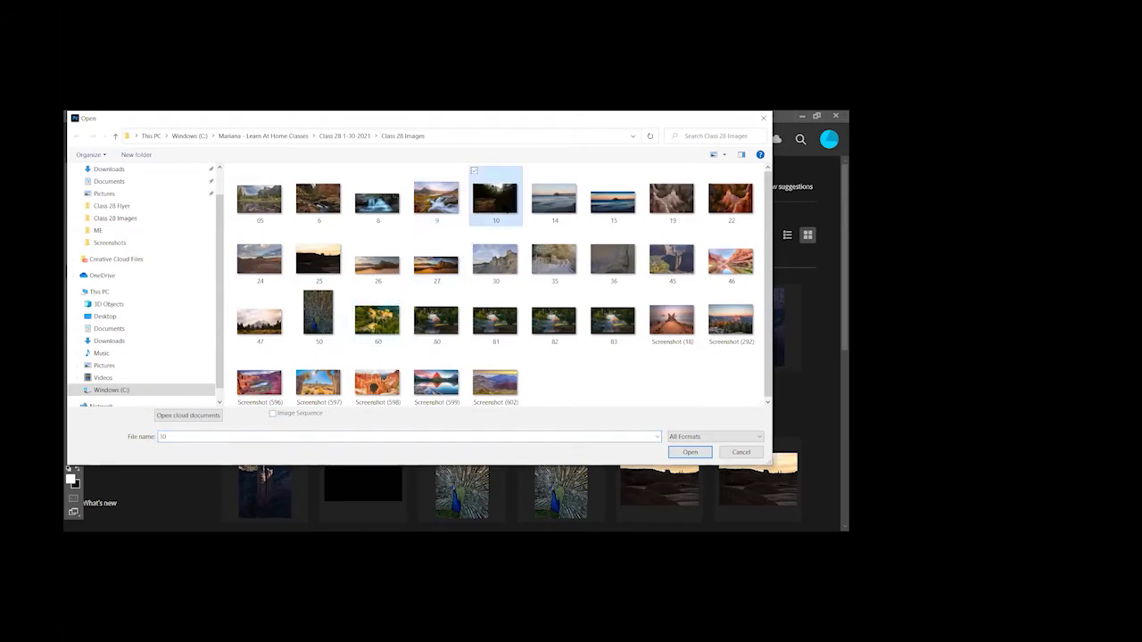
pyautogui.click(687, 451)
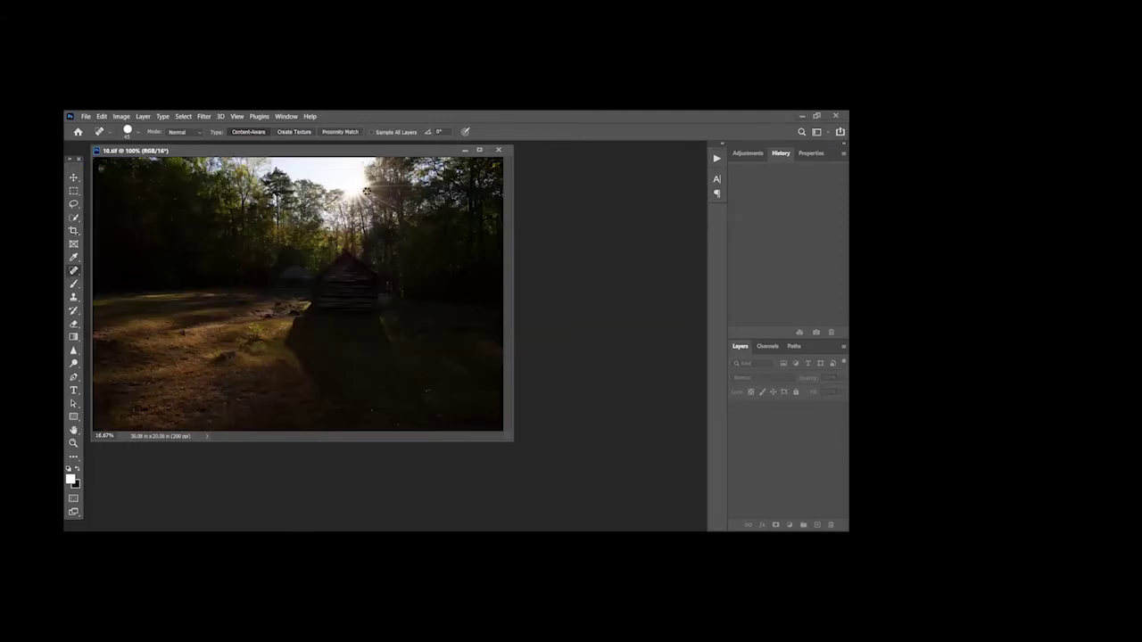
pyautogui.moveTo(339, 151); pyautogui.dragTo(469, 178)
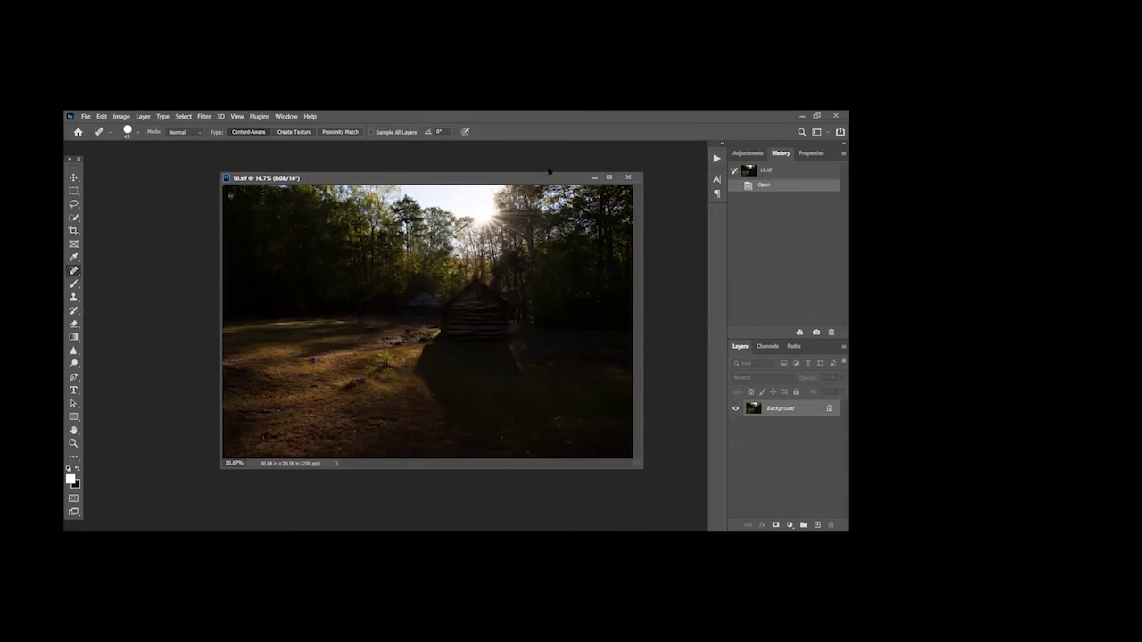
# Examine the cabin photo's tonal distribution in the Levels histogram, leaving the levels unadjusted
pyautogui.hotkey('ctrl', '0')
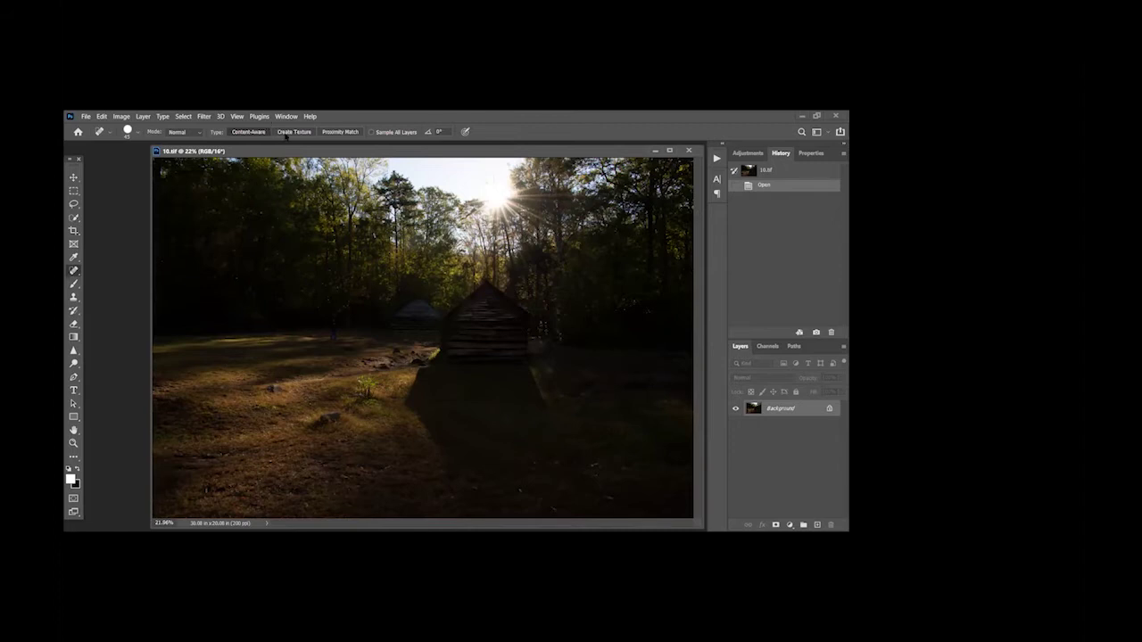
pyautogui.click(240, 121)
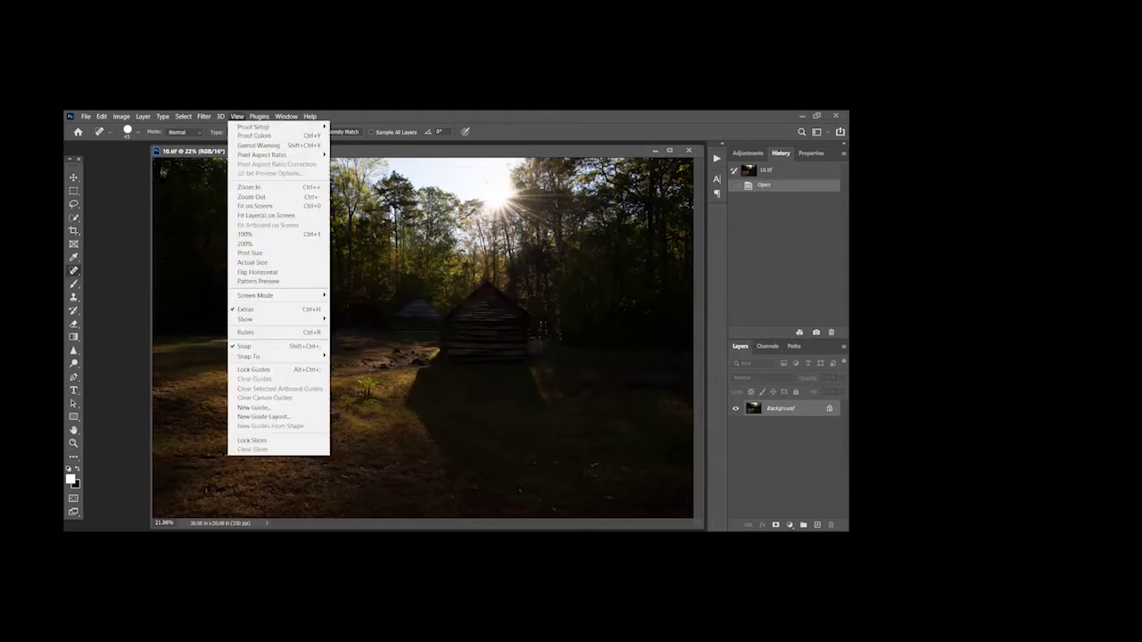
pyautogui.click(124, 214)
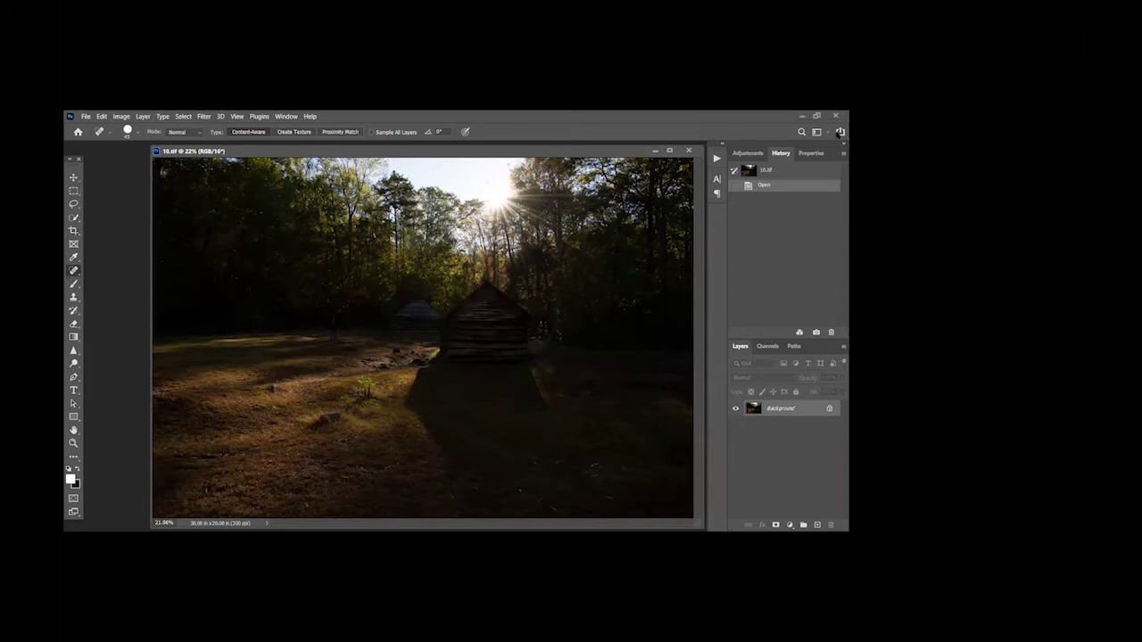
pyautogui.hotkey('ctrl', 'l')
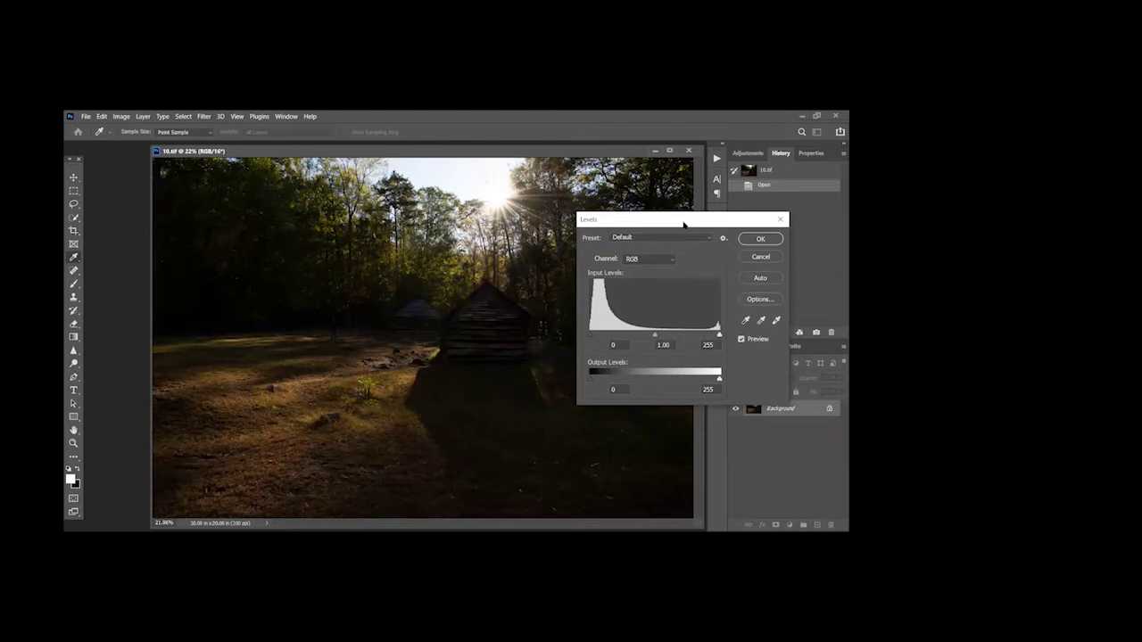
pyautogui.moveTo(684, 225); pyautogui.dragTo(626, 201)
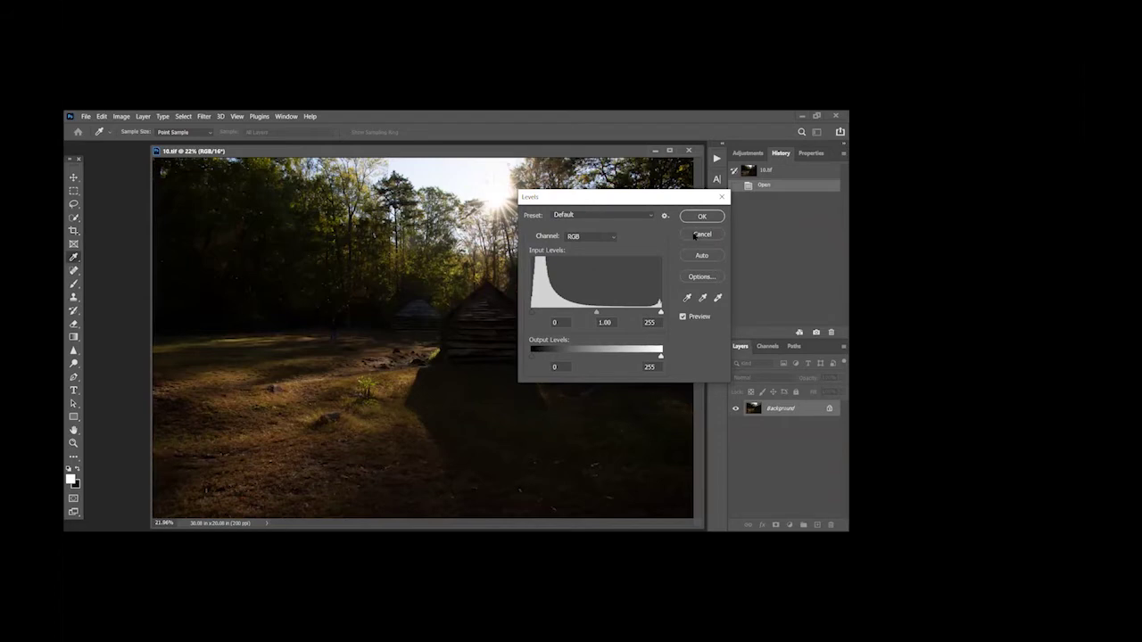
pyautogui.click(695, 233)
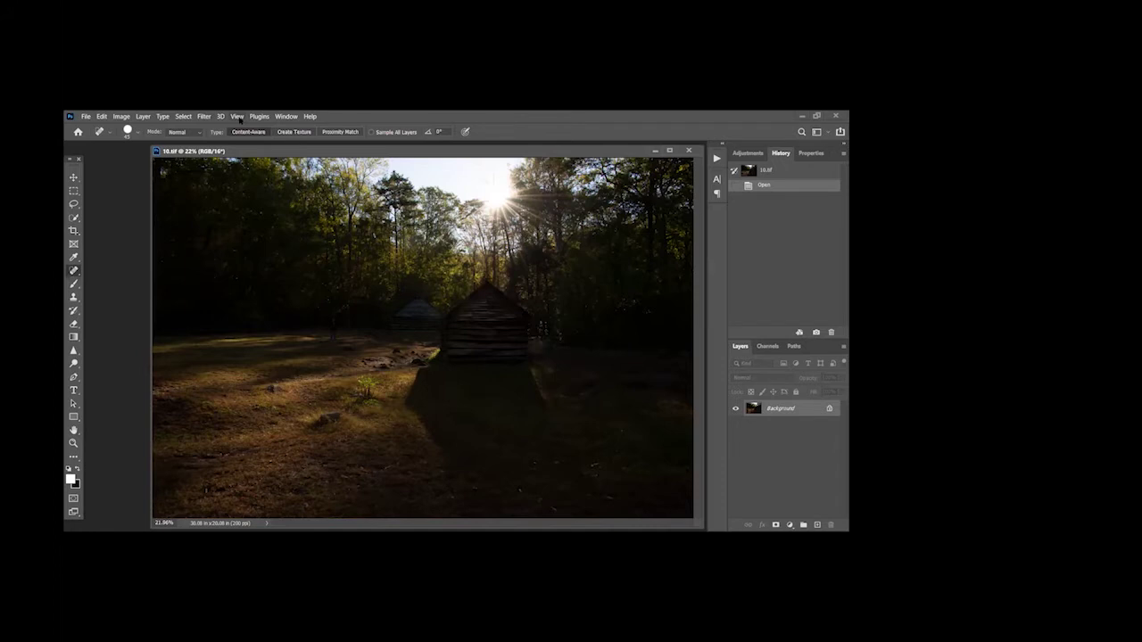
# Open the Camera Raw Filter for the cabin photo and set Shadows to +100 and Exposure to +0.75
pyautogui.click(238, 117)
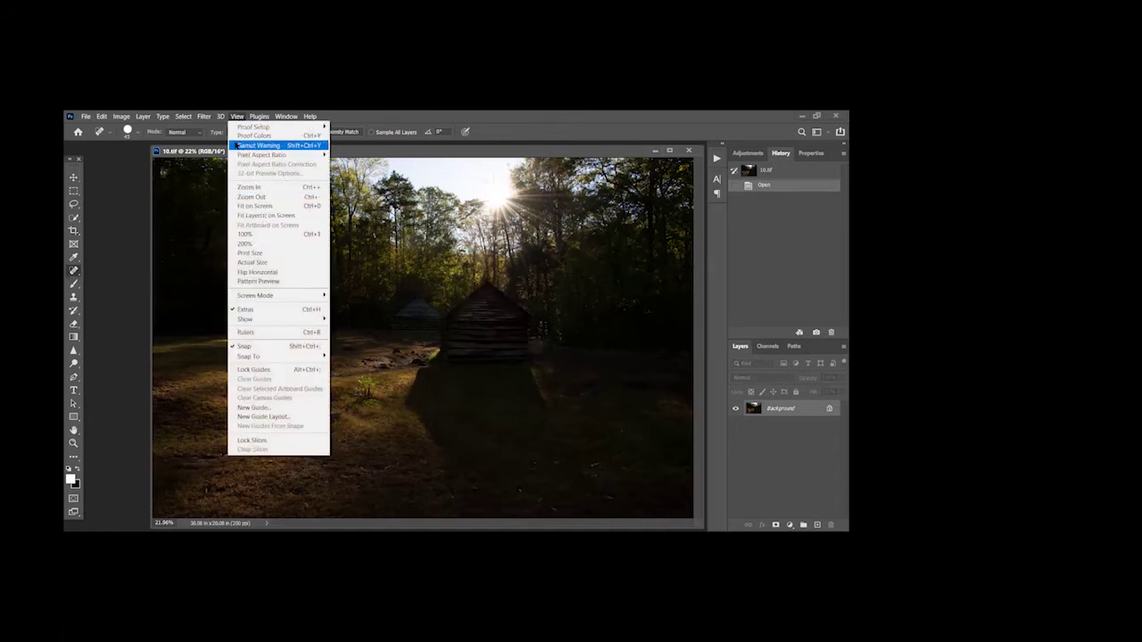
pyautogui.click(205, 116)
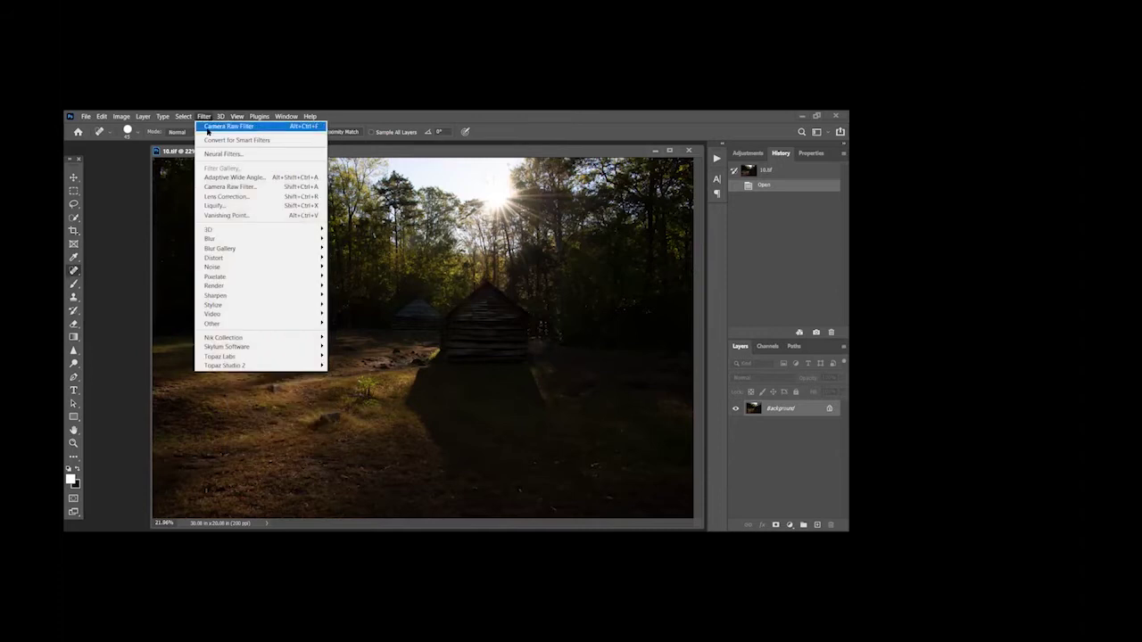
pyautogui.click(224, 187)
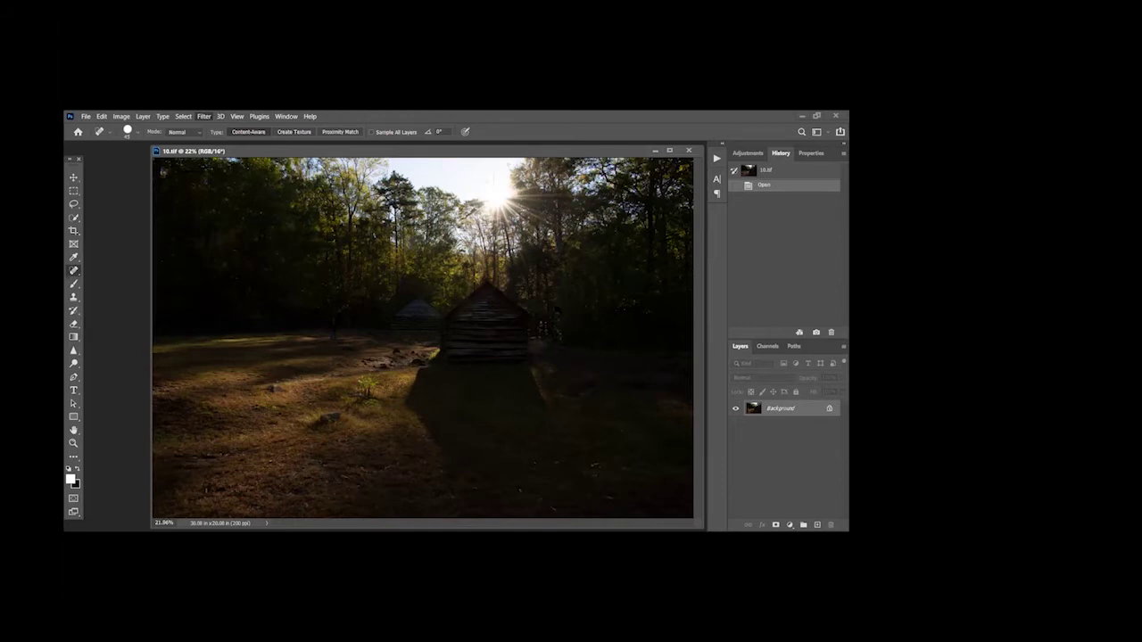
pyautogui.hotkey('ctrl', 'shift', 'a')
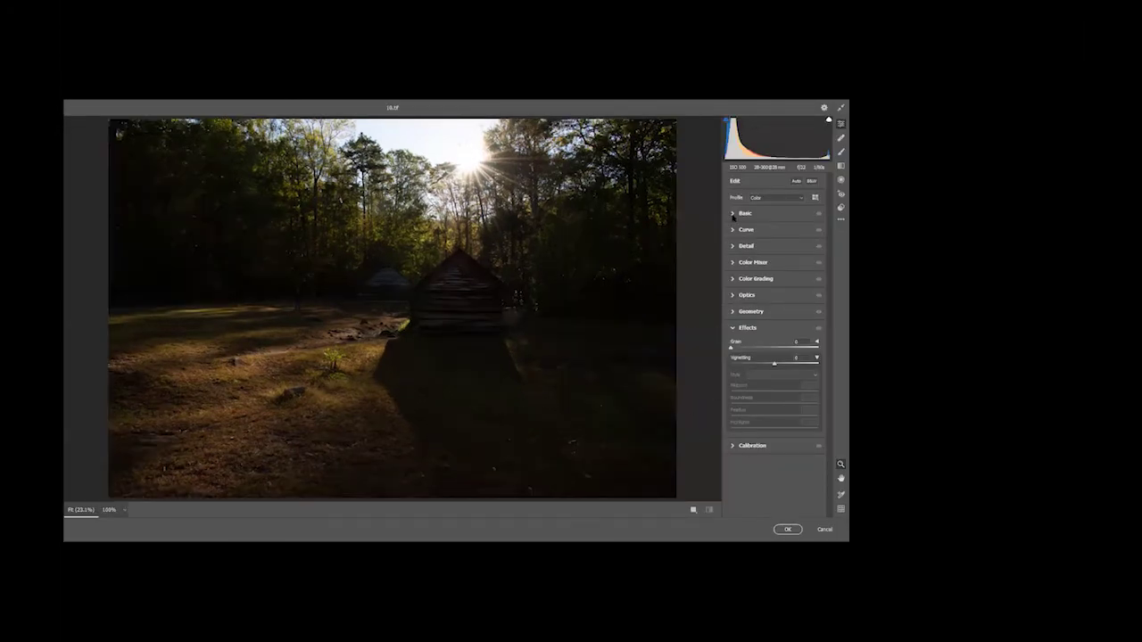
pyautogui.click(732, 214)
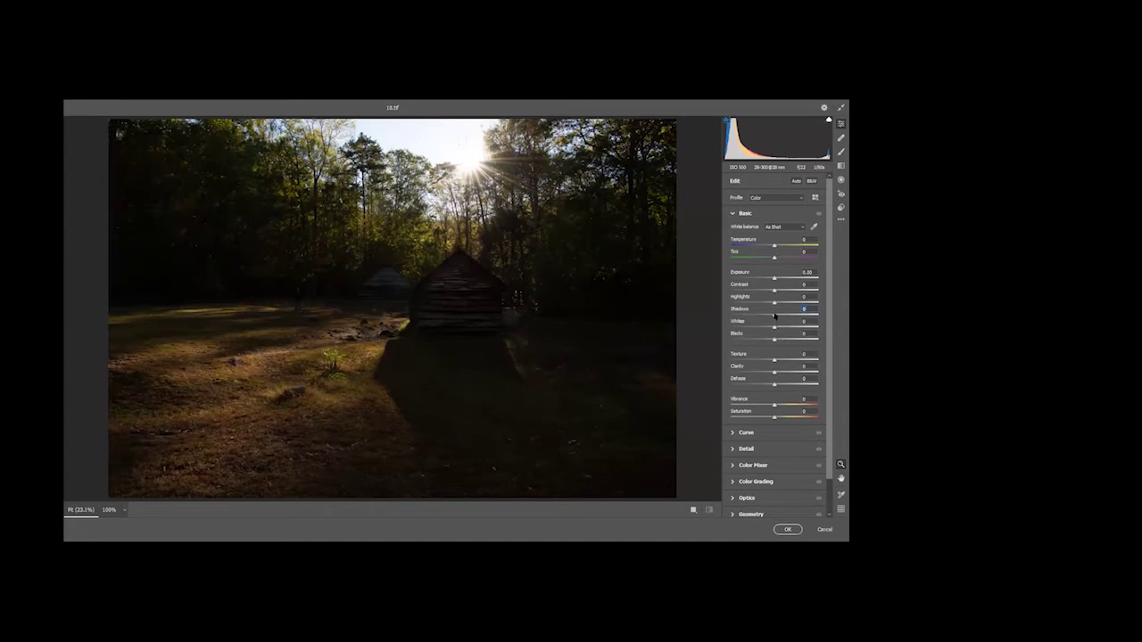
pyautogui.moveTo(774, 315); pyautogui.dragTo(823, 310)
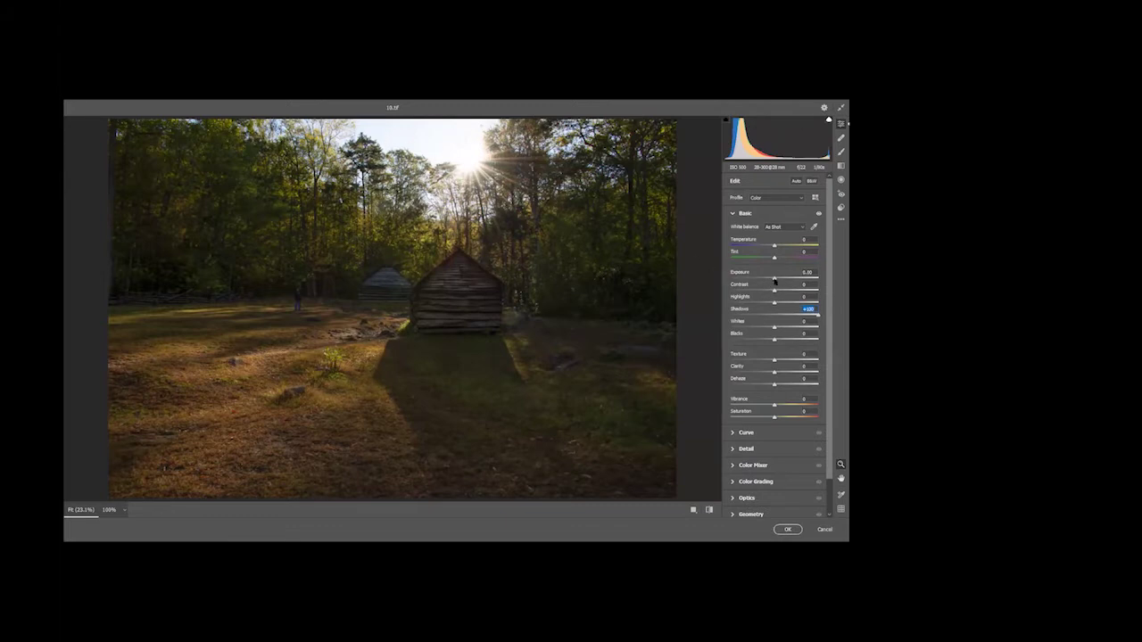
pyautogui.moveTo(775, 280); pyautogui.dragTo(780, 280)
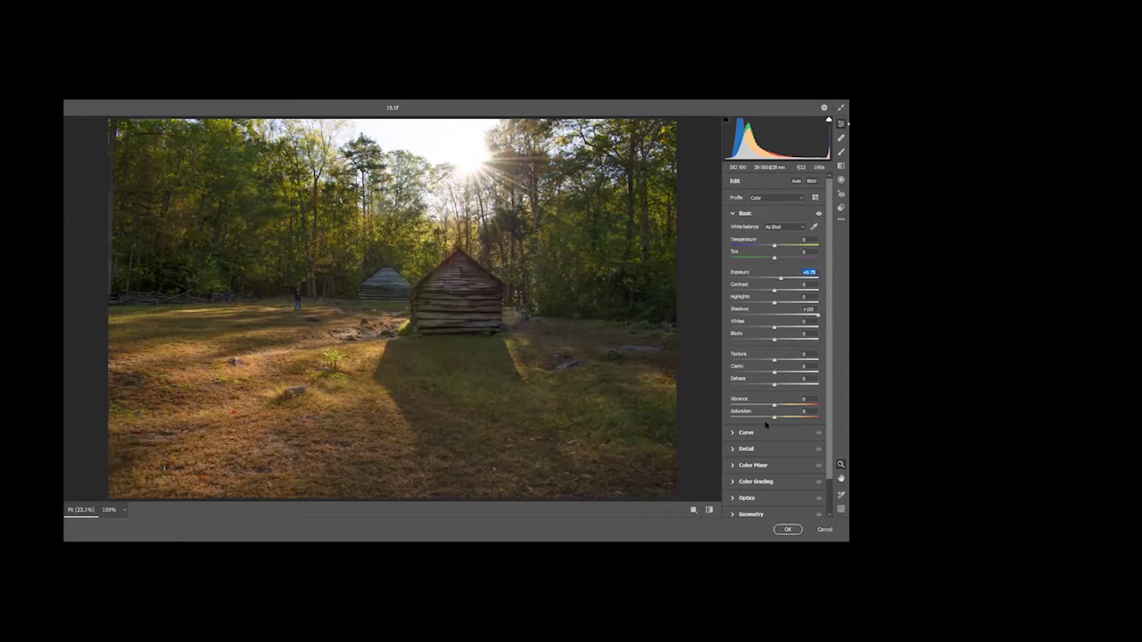
# Set Dehaze to +44, Clarity to +35, Texture to +59 and Vibrance to +46, and apply the Camera Raw adjustments
pyautogui.scroll(-1, 761, 442)
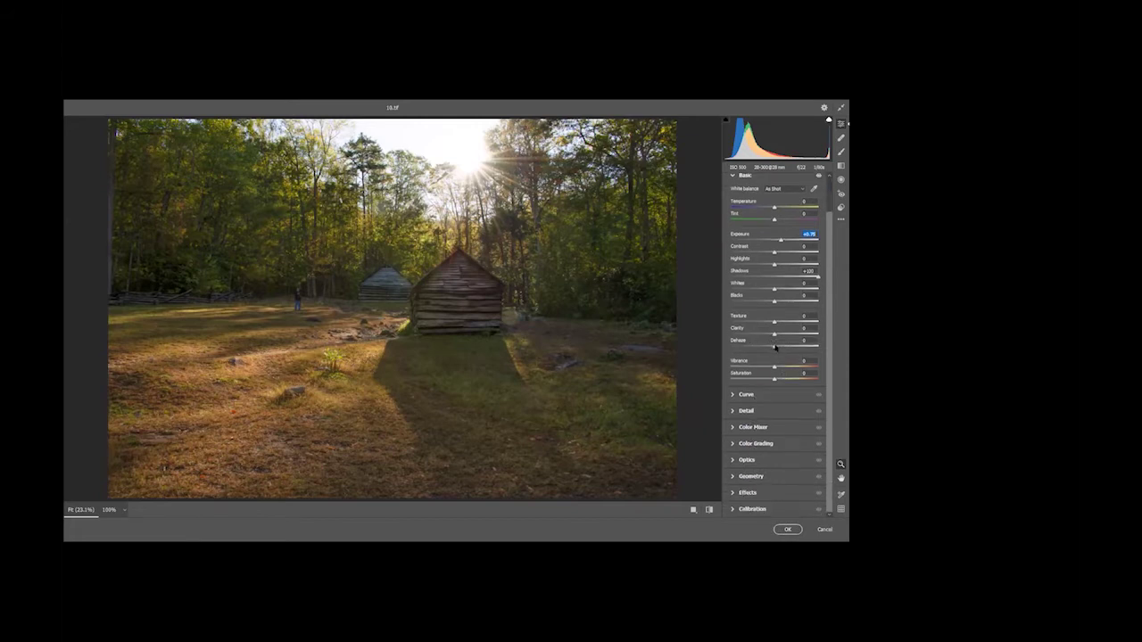
pyautogui.moveTo(775, 346)
pyautogui.mouseDown()
pyautogui.moveTo(801, 332)
pyautogui.moveTo(776, 332)
pyautogui.moveTo(789, 331)
pyautogui.mouseUp()
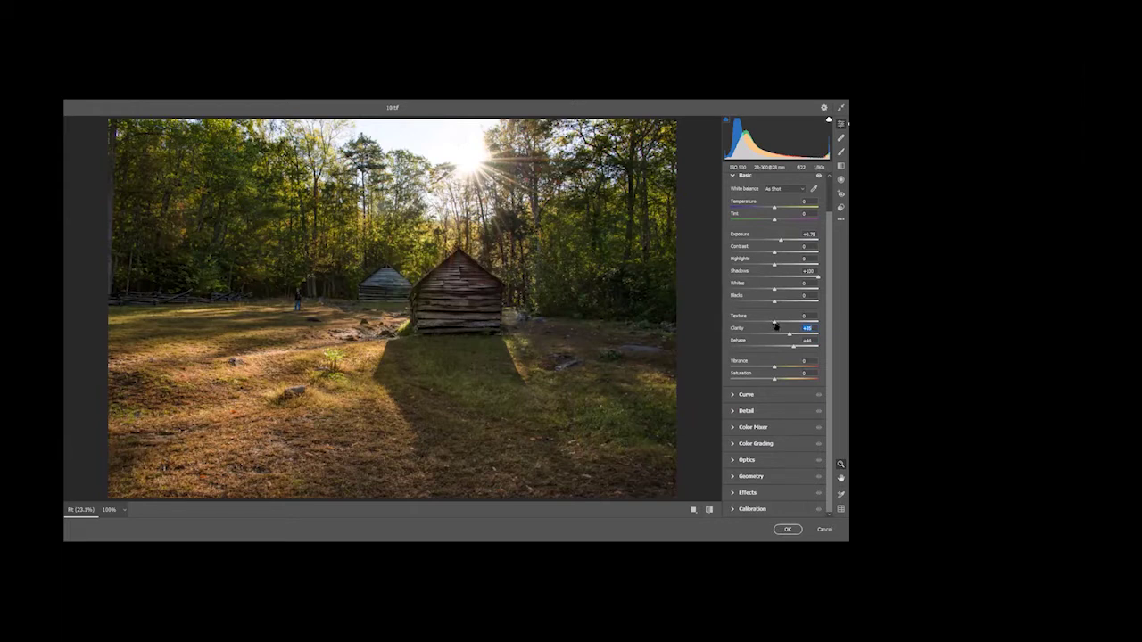
pyautogui.moveTo(774, 325); pyautogui.dragTo(805, 314)
pyautogui.moveTo(773, 369); pyautogui.dragTo(794, 361)
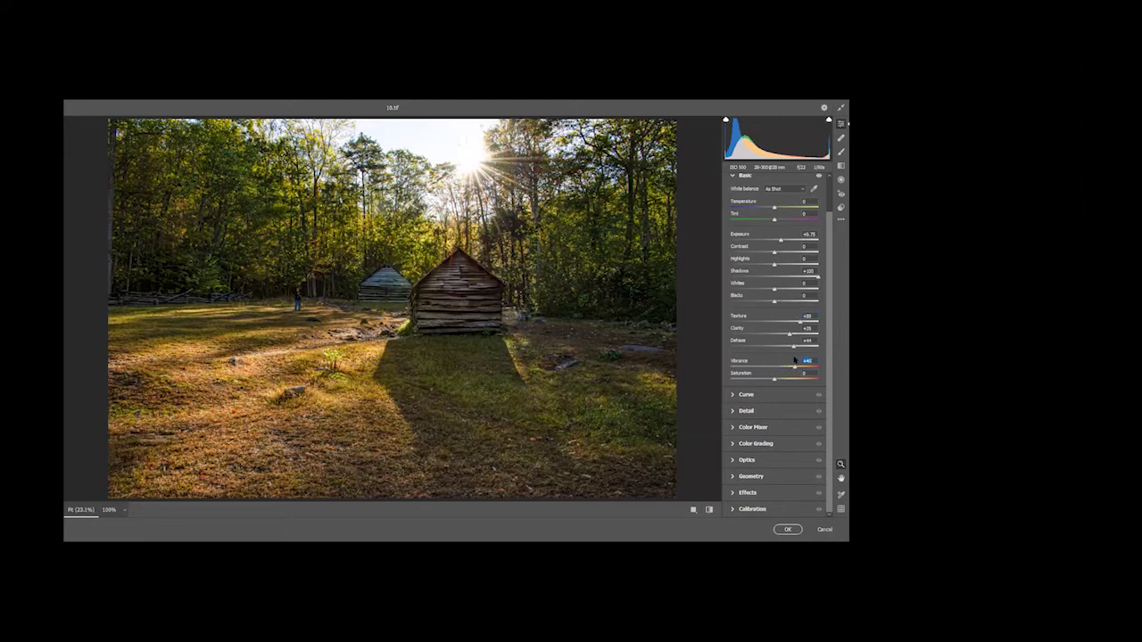
pyautogui.click(787, 530)
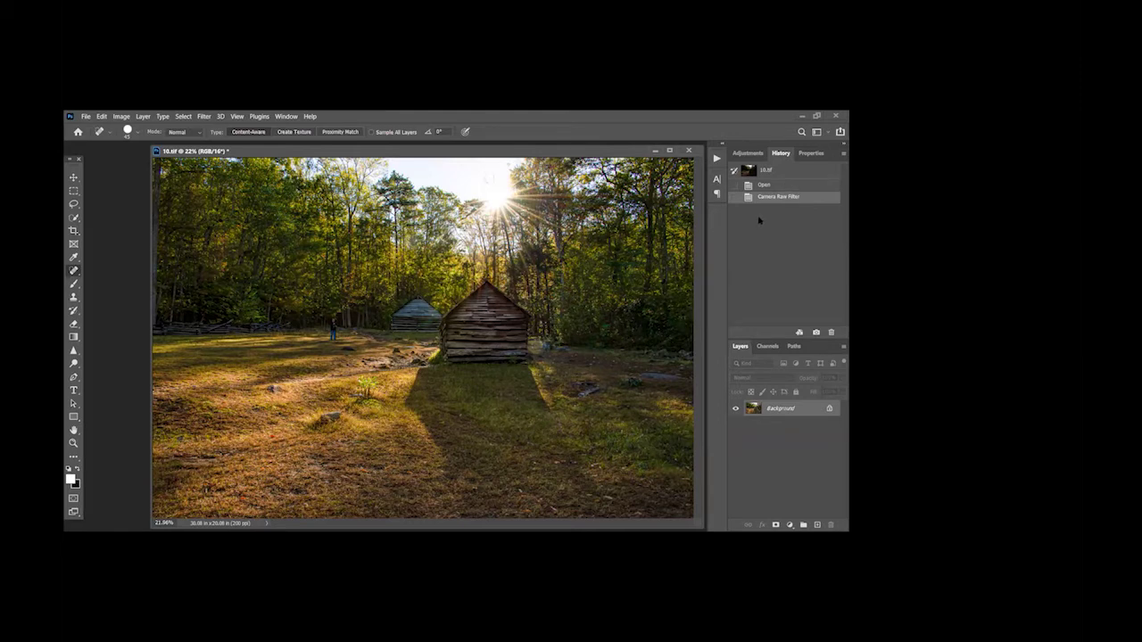
# Compare the originally opened photo with its Camera Raw Filter state in the edit history
pyautogui.click(785, 186)
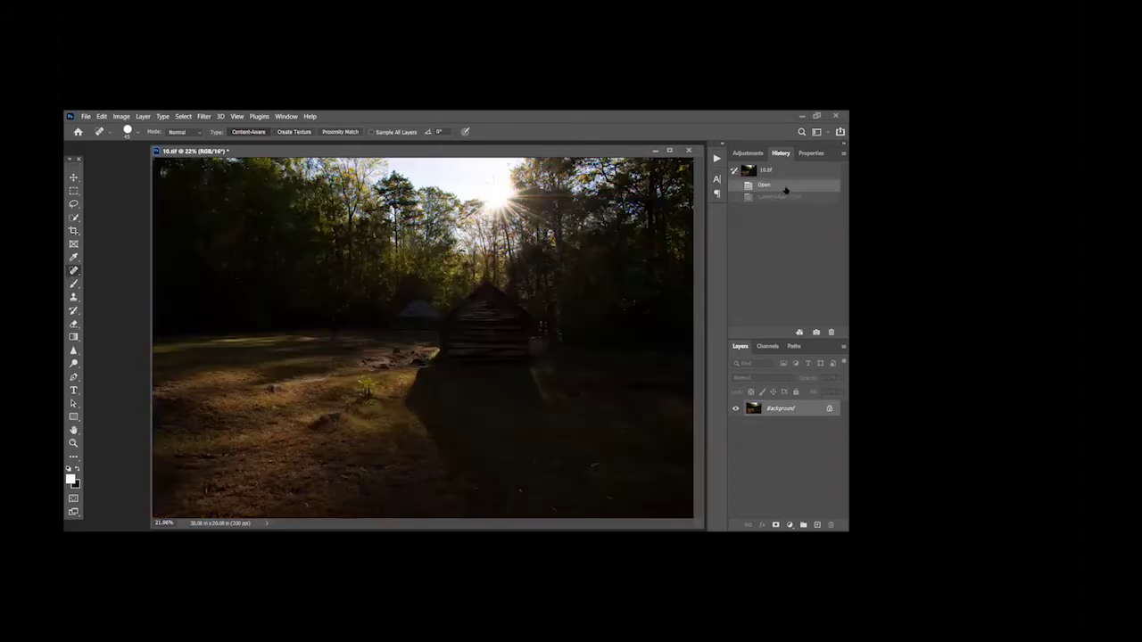
pyautogui.click(784, 198)
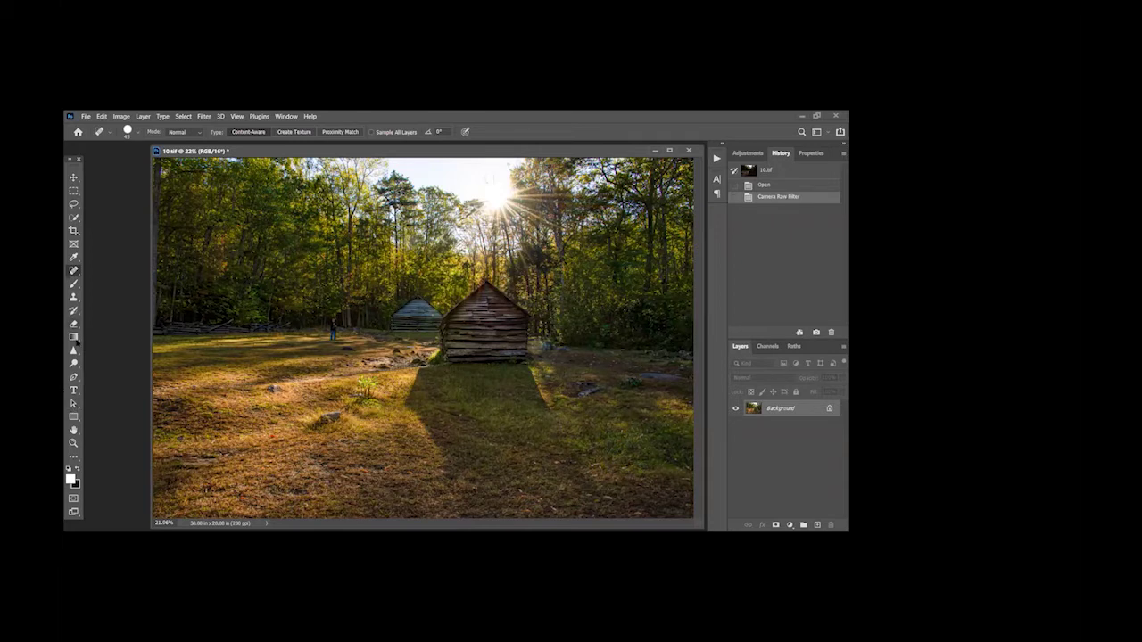
# Intensify the colours around the two cabins and the trees behind them using the Sponge tool in Saturate mode
pyautogui.click(74, 363)
pyautogui.rightClick(74, 362)
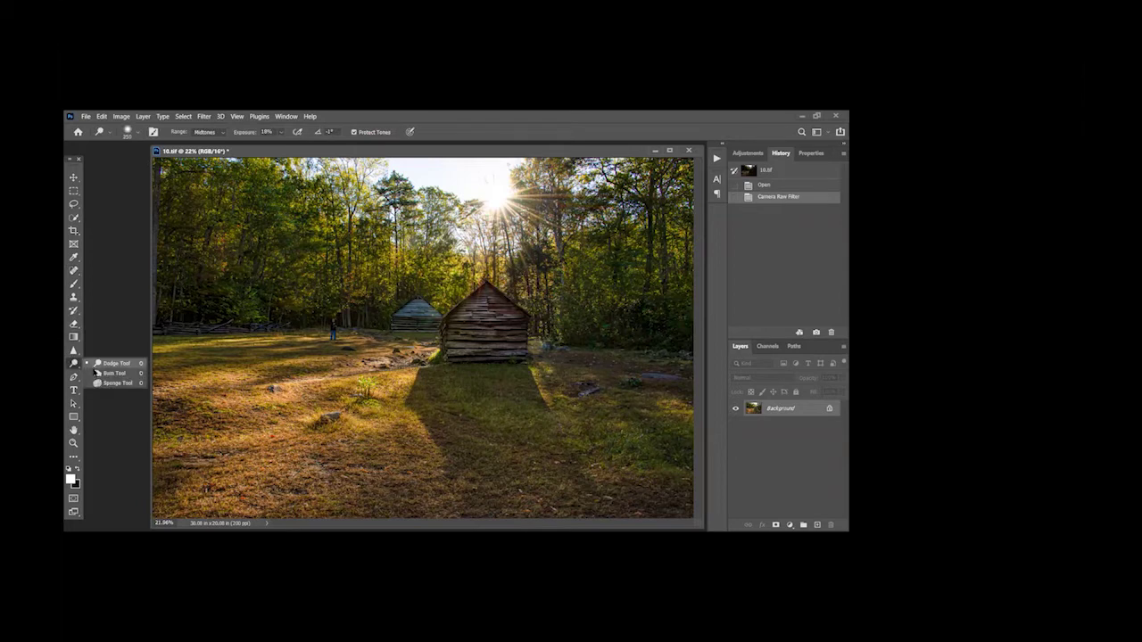
pyautogui.click(114, 383)
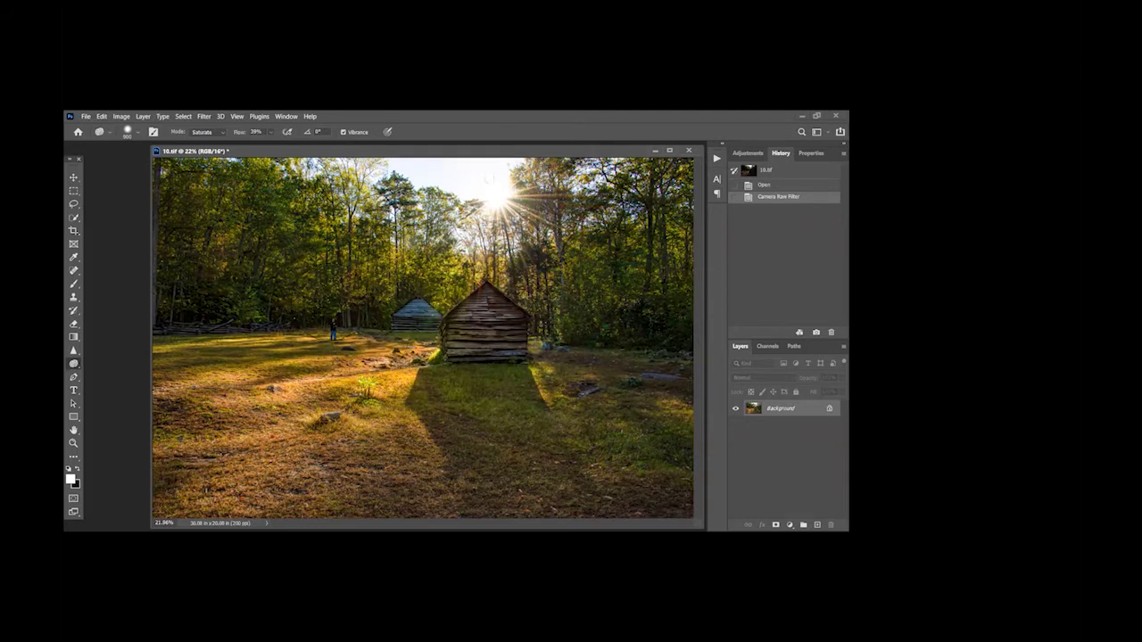
pyautogui.moveTo(411, 281); pyautogui.dragTo(486, 286)
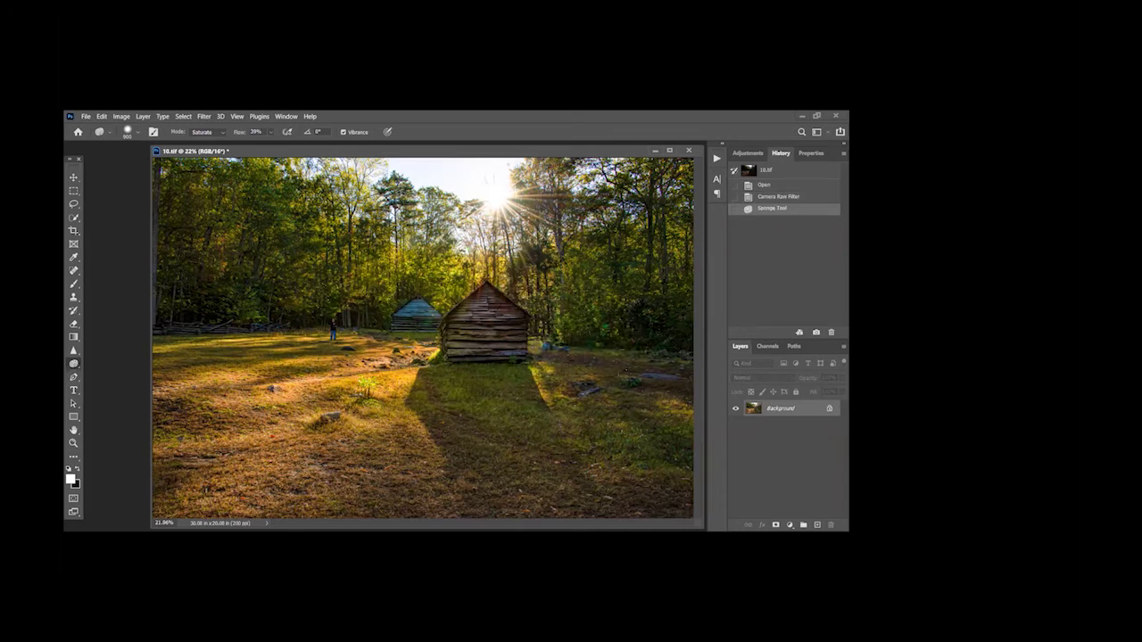
pyautogui.moveTo(423, 248); pyautogui.dragTo(459, 260)
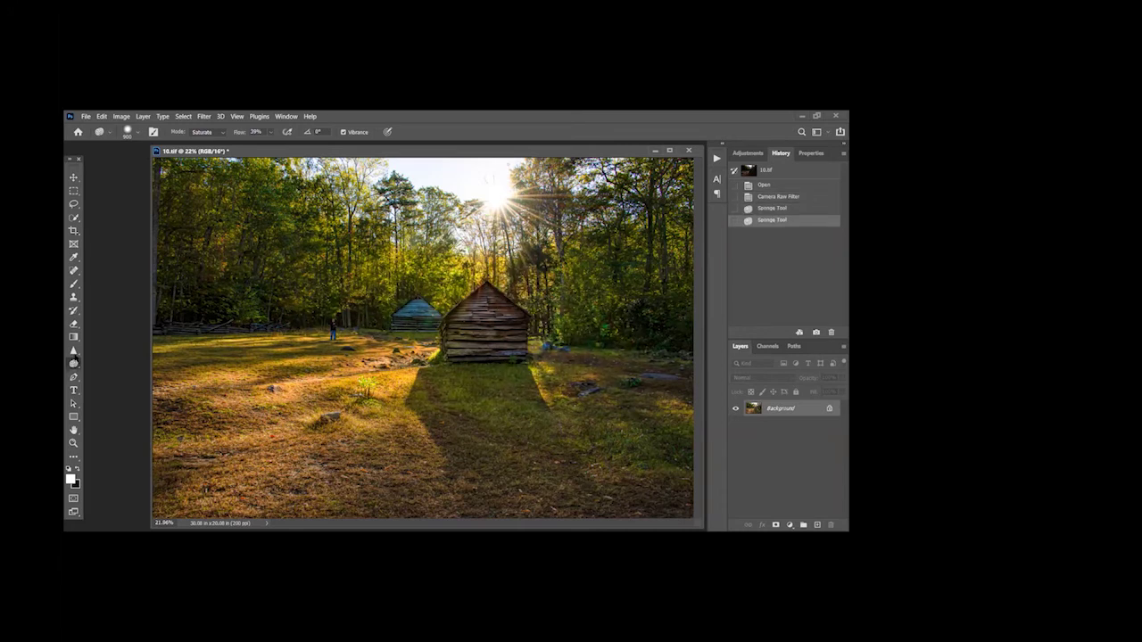
# Crop away strips from the photo's top, bottom and left edges, leaving about 28.1 by 14.75 inches
pyautogui.click(73, 230)
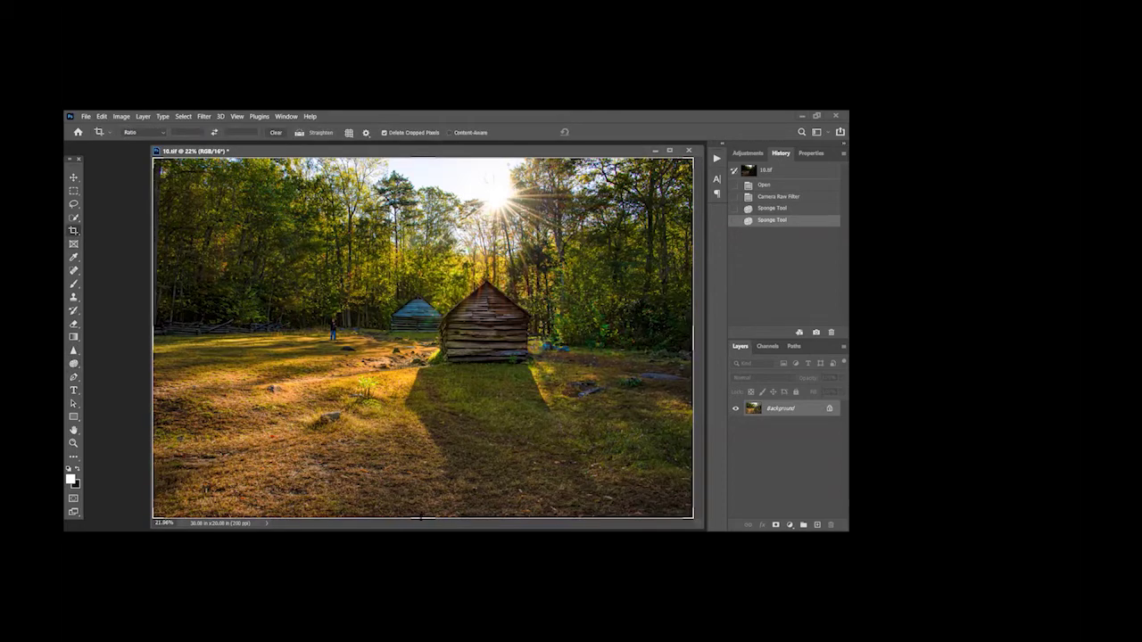
pyautogui.moveTo(422, 516); pyautogui.dragTo(427, 482)
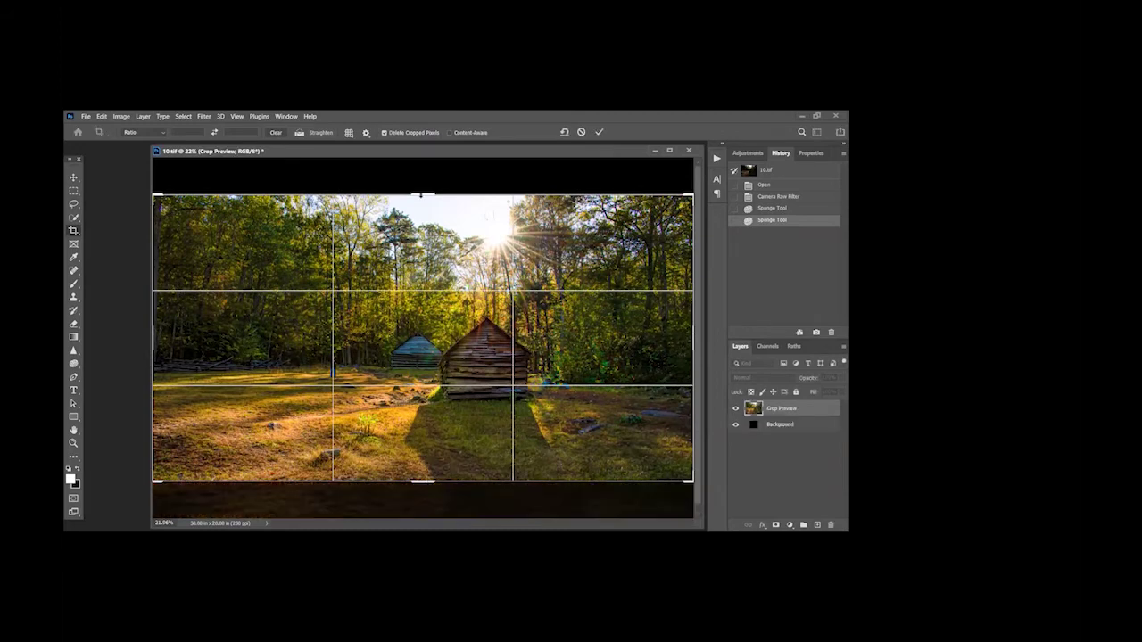
pyautogui.moveTo(421, 195); pyautogui.dragTo(421, 206)
pyautogui.press('Return')
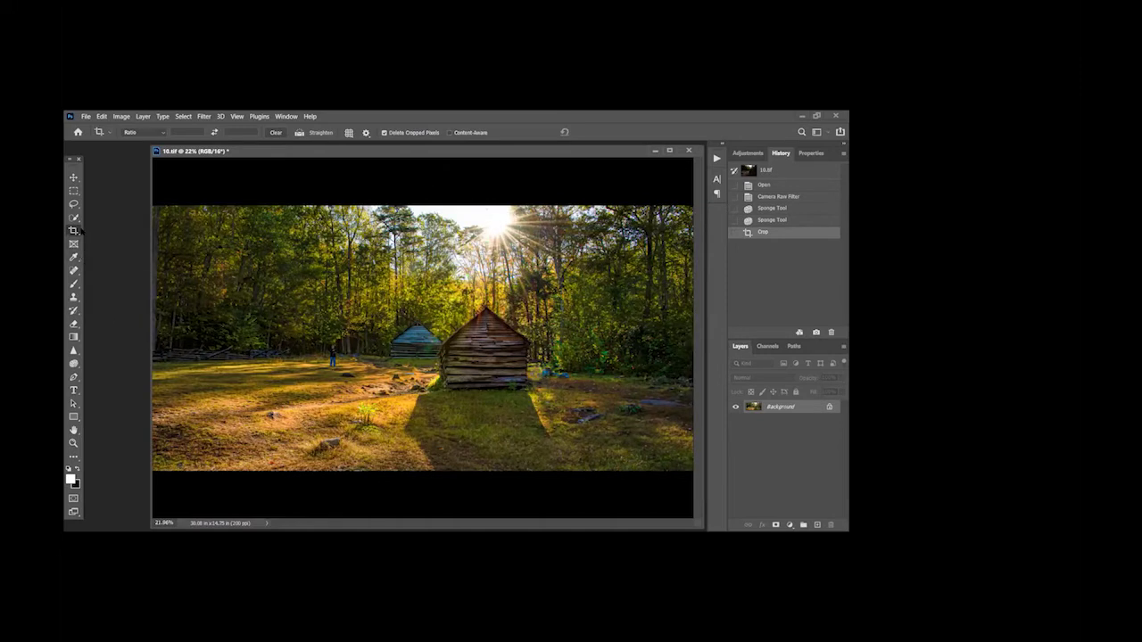
pyautogui.moveTo(154, 337); pyautogui.dragTo(168, 337)
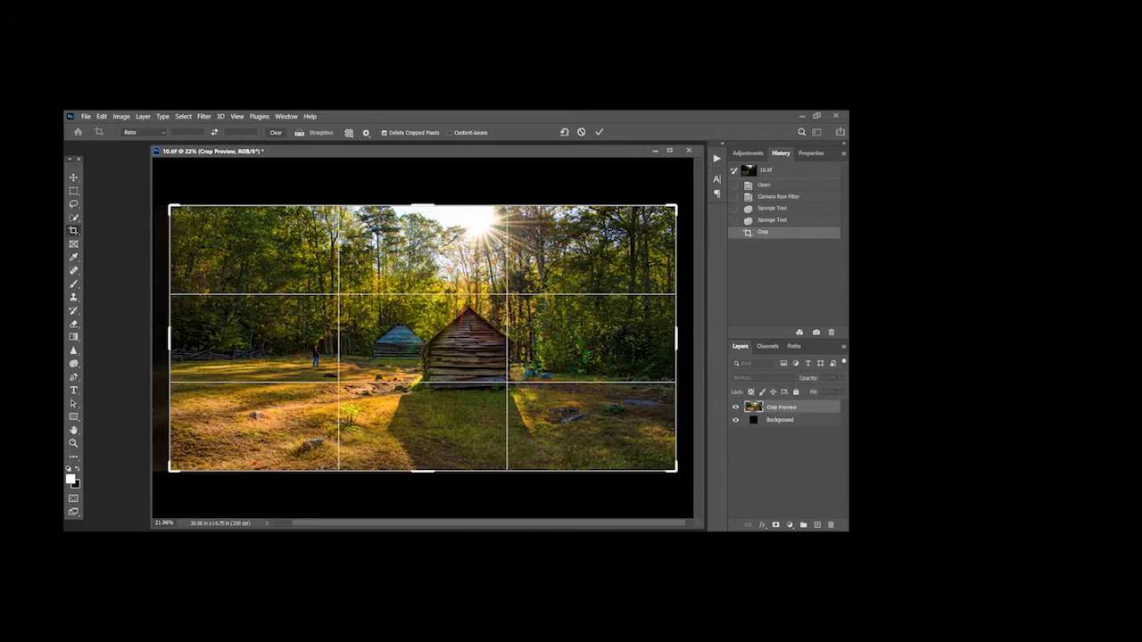
pyautogui.press('Return')
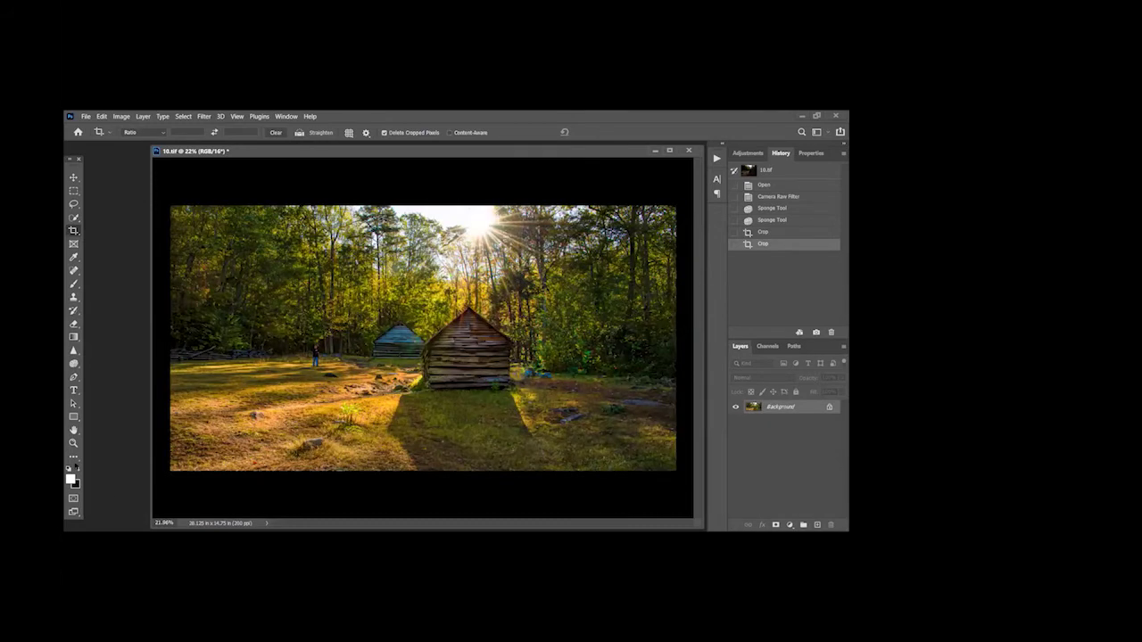
# Darken the shaded grass in the photo's lower-right corner and its left side with a large Burn tool brush on midtones
pyautogui.click(74, 365)
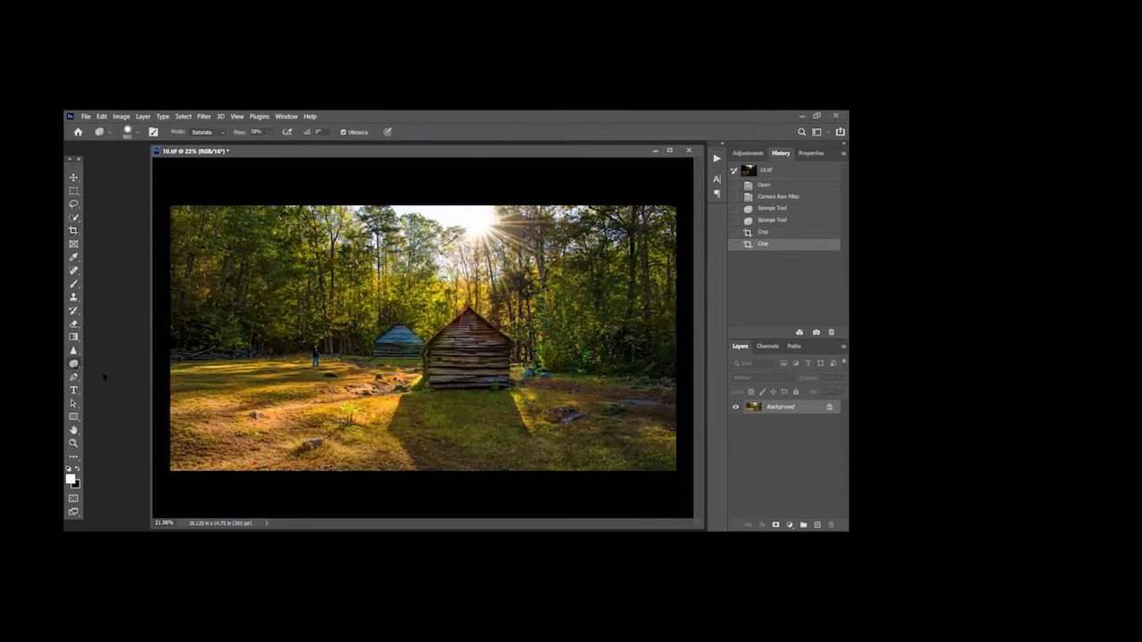
pyautogui.rightClick(74, 364)
pyautogui.click(114, 373)
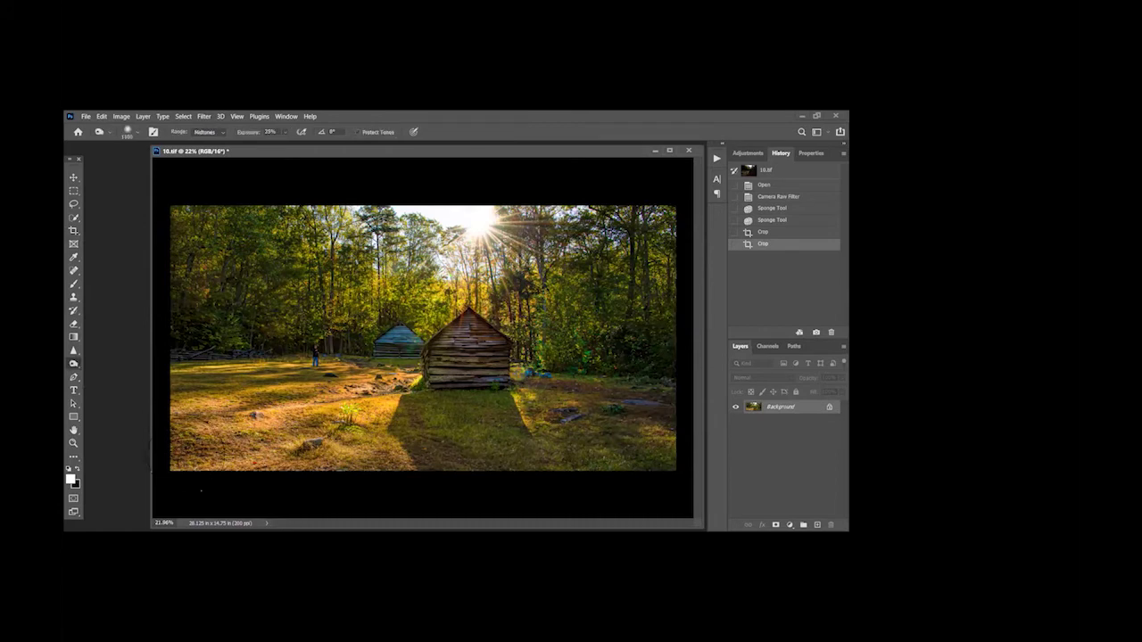
pyautogui.press(']')
pyautogui.press(']')
pyautogui.press(']')
pyautogui.press(']')
pyautogui.moveTo(625, 441)
pyautogui.mouseDown()
pyautogui.moveTo(297, 442)
pyautogui.moveTo(674, 450)
pyautogui.mouseUp()
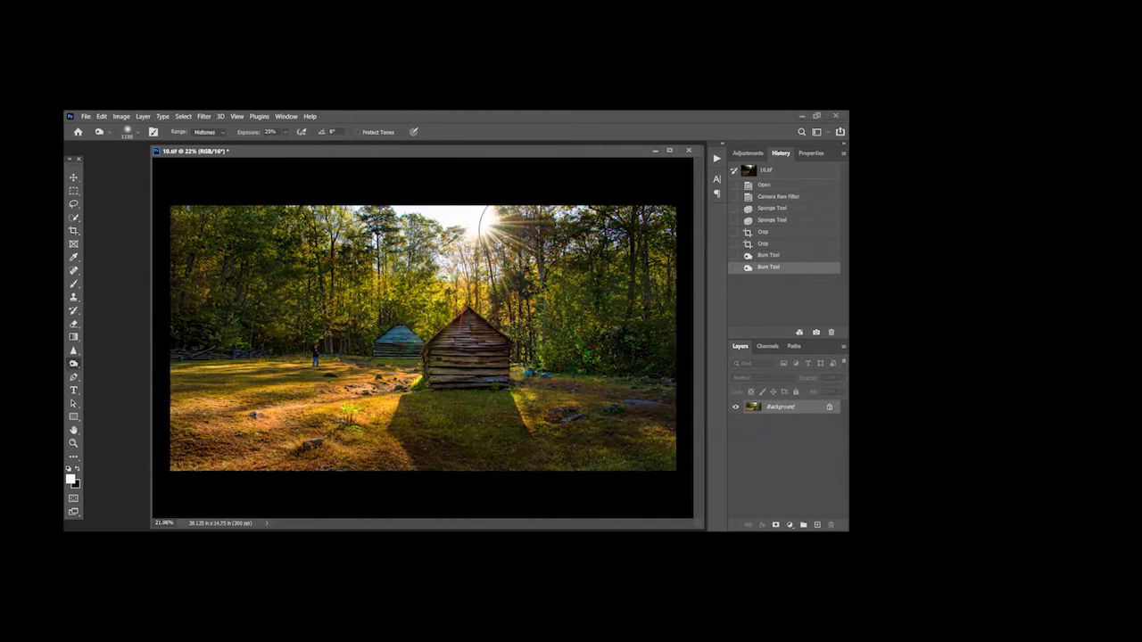
pyautogui.click(250, 378)
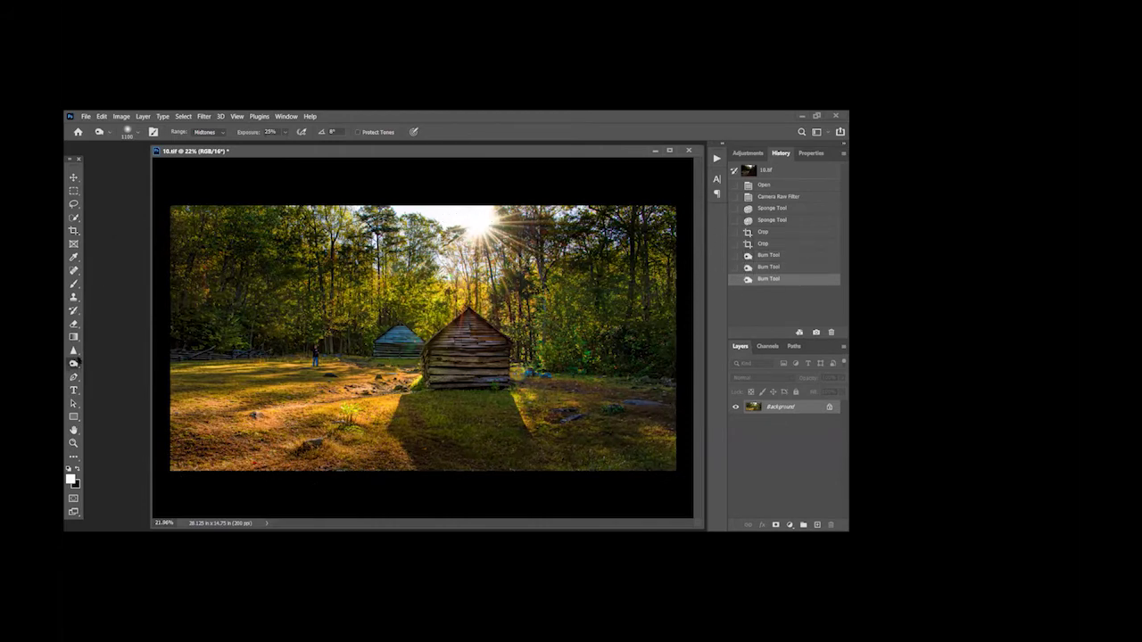
# Brighten the sunlit grass left of the main cabin and the cabin's front with the Dodge tool on midtones
pyautogui.rightClick(75, 364)
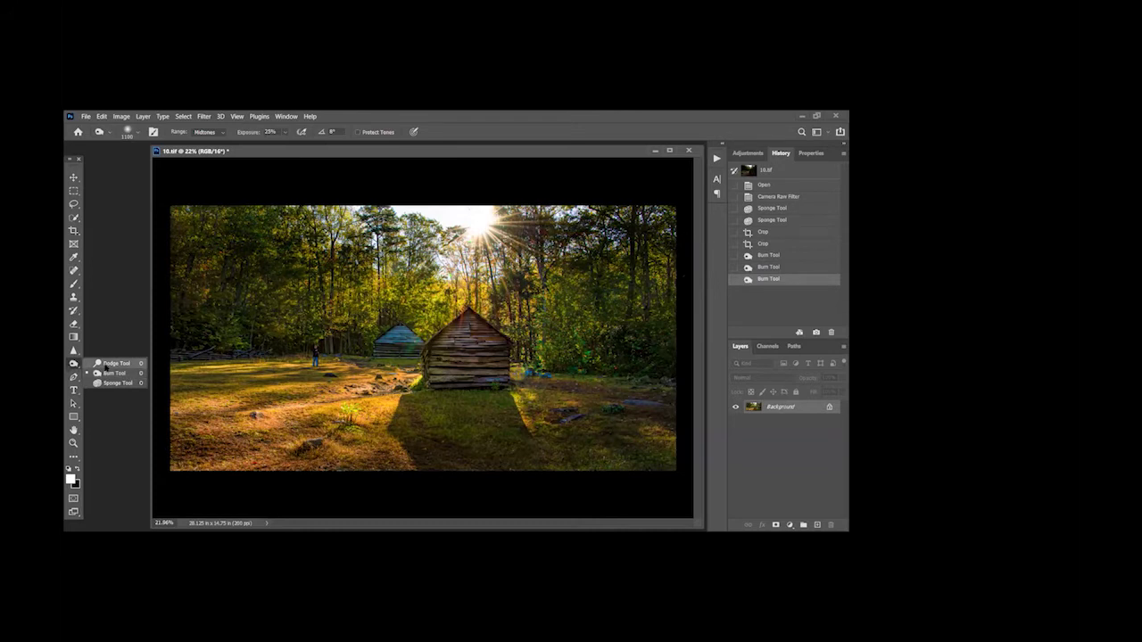
pyautogui.click(106, 364)
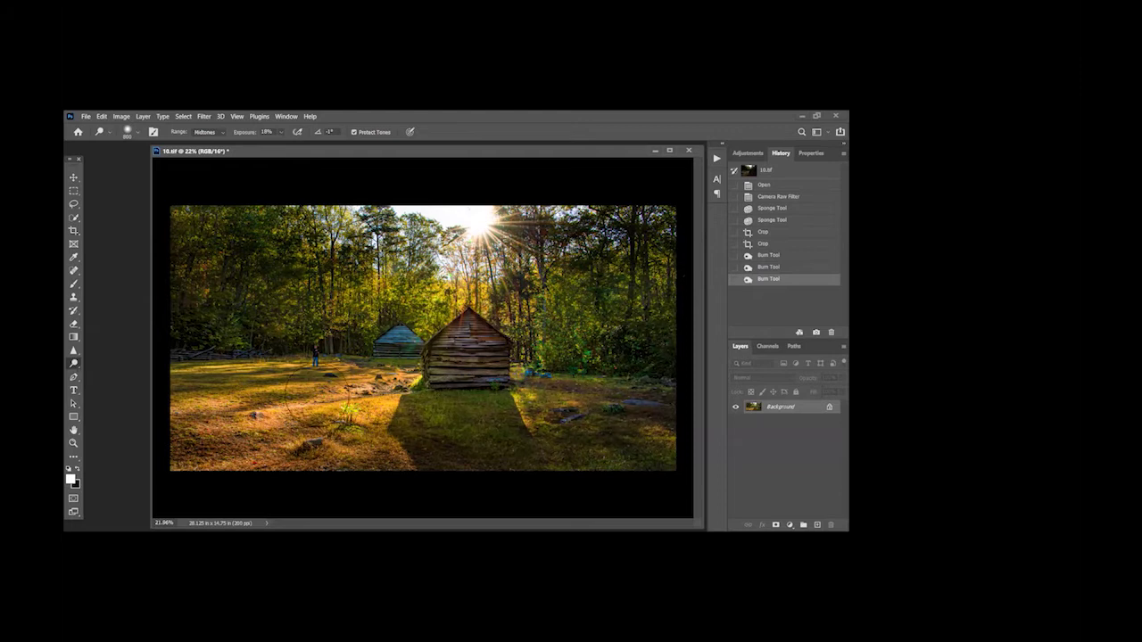
pyautogui.moveTo(326, 402); pyautogui.dragTo(343, 401)
pyautogui.moveTo(472, 341); pyautogui.dragTo(464, 306)
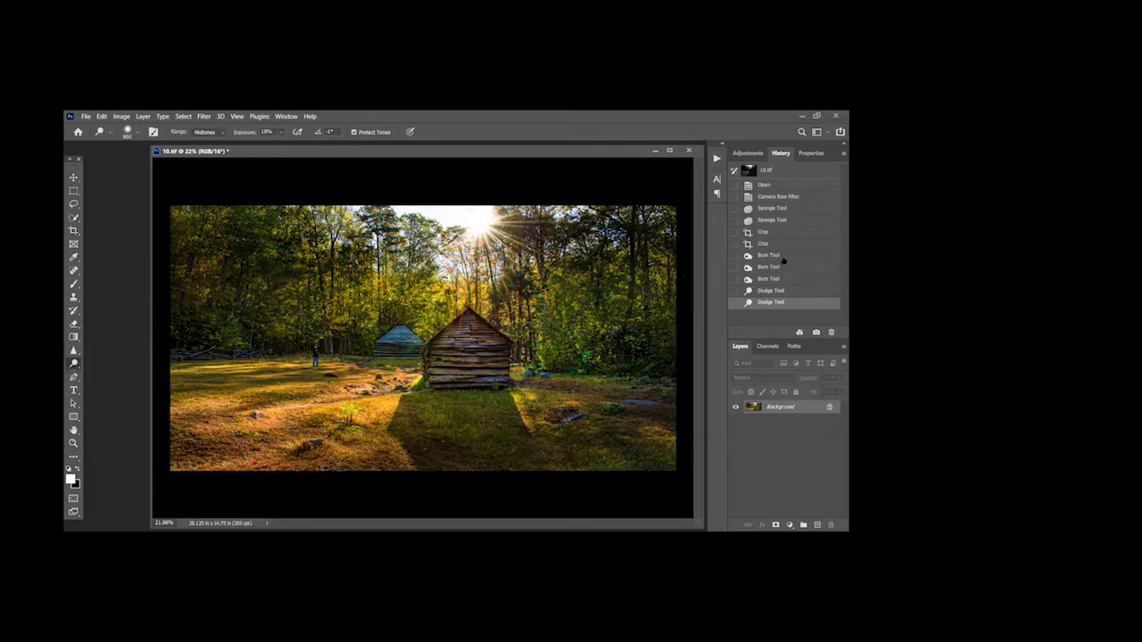
# Compare the cabin photo's originally opened state with its latest Dodge Tool state in the history, keeping the document open
pyautogui.click(782, 186)
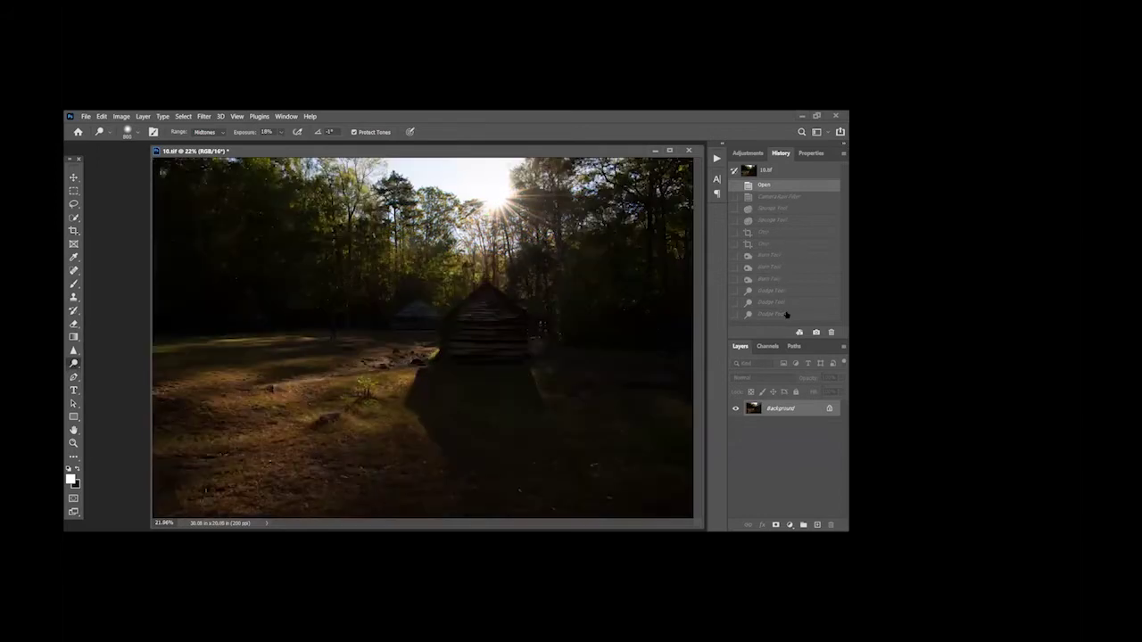
pyautogui.click(779, 315)
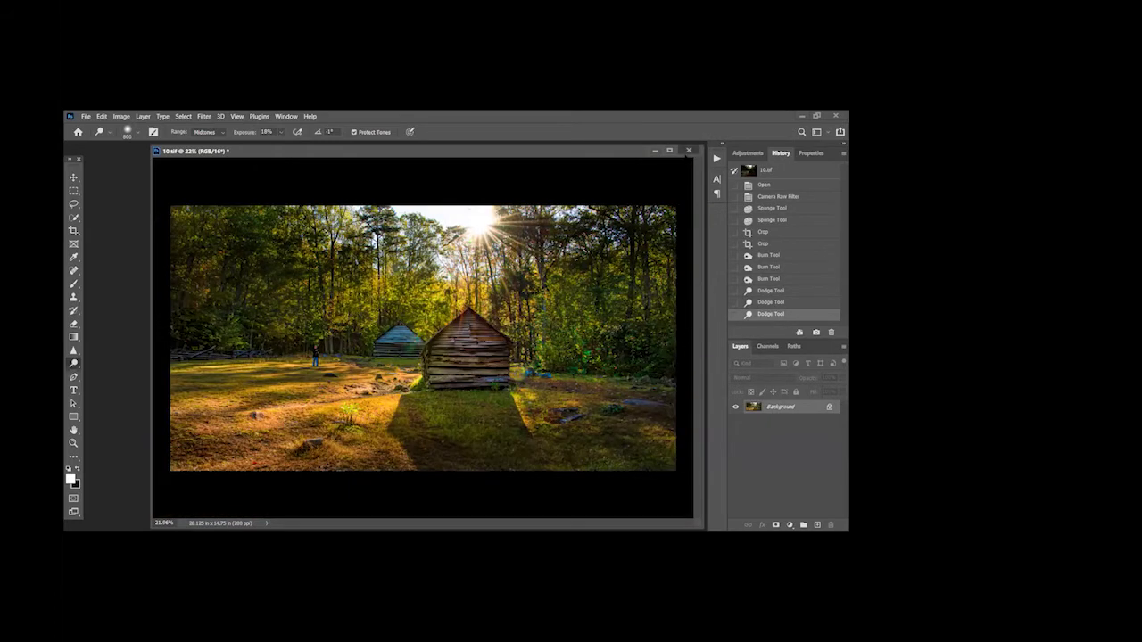
pyautogui.click(688, 149)
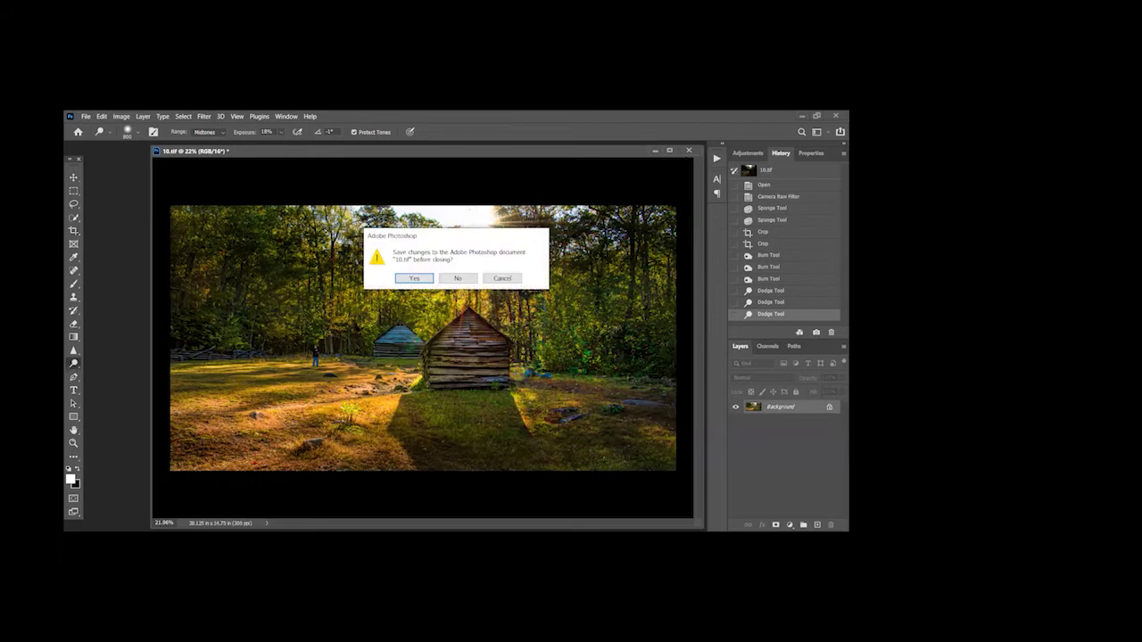
pyautogui.click(498, 279)
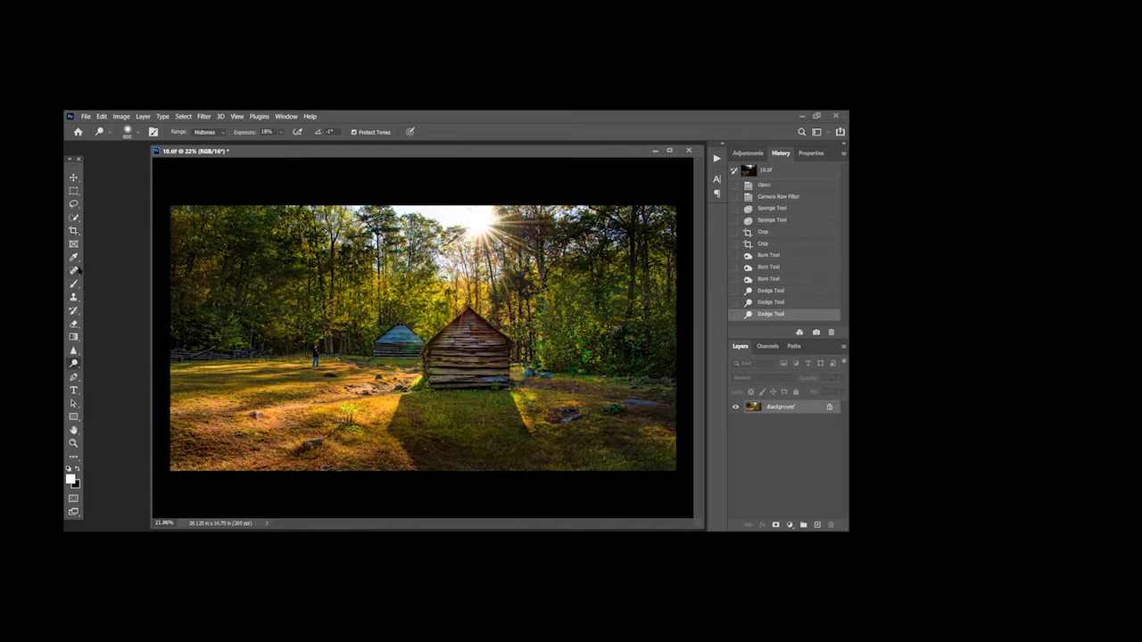
# Retouch the treetops and sky gap left of the sun with a 125 px Content-Aware Spot Healing Brush
pyautogui.click(74, 270)
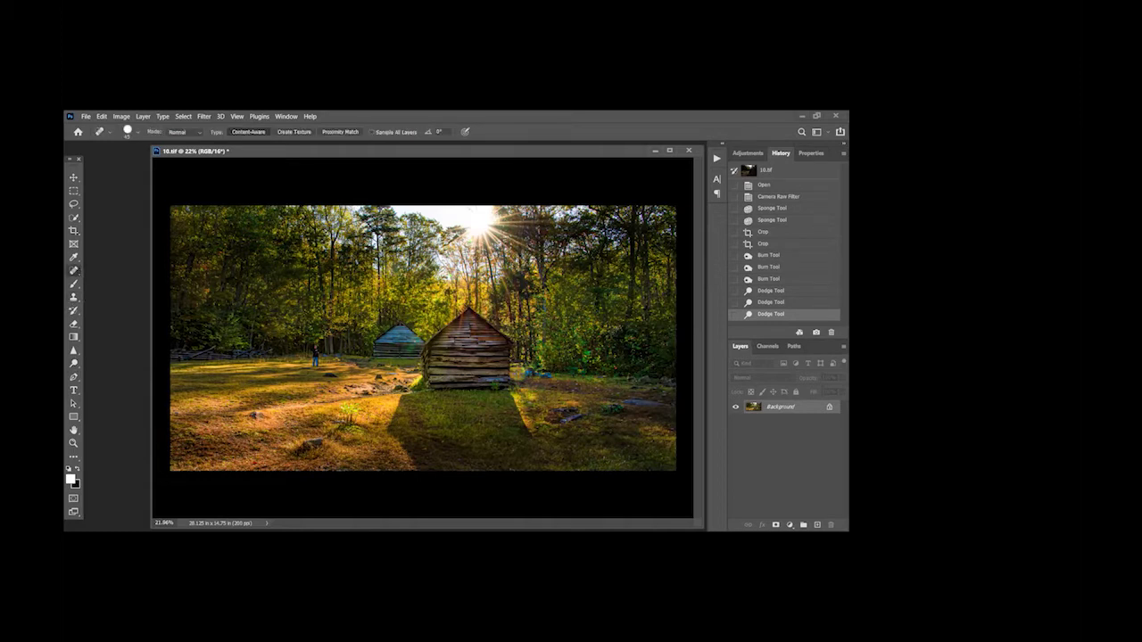
pyautogui.press(']')
pyautogui.press(']')
pyautogui.press(']')
pyautogui.press(']')
pyautogui.press(']')
pyautogui.press(']')
pyautogui.click(398, 214)
pyautogui.click(403, 213)
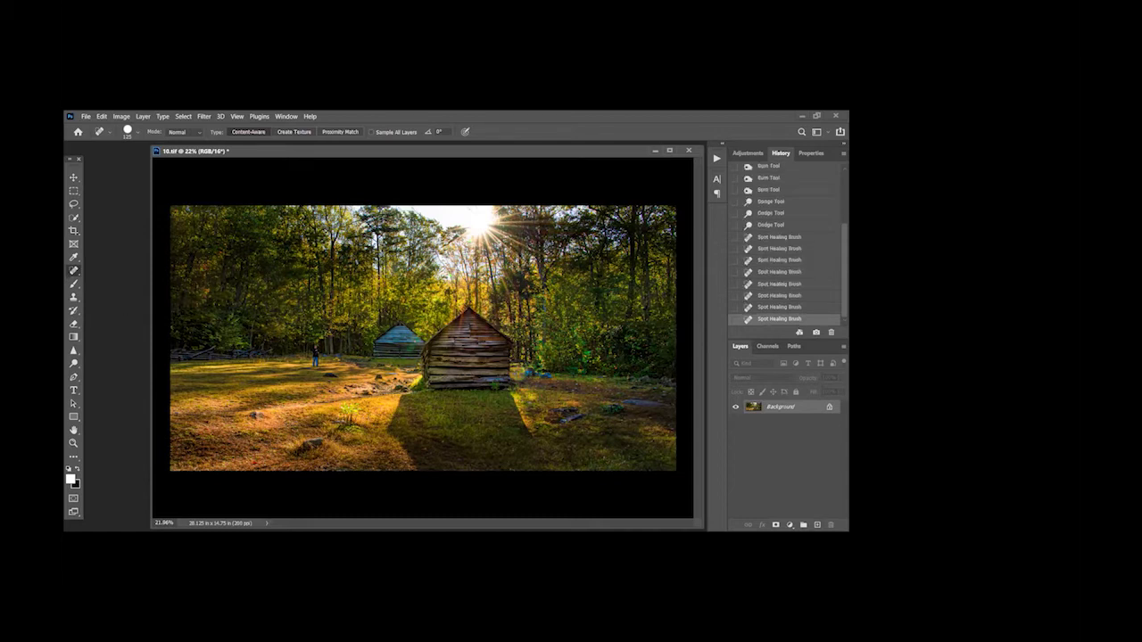
# Clone tree foliage over the bright sky left of the sun with a harder 175 px Clone Stamp brush
pyautogui.click(75, 297)
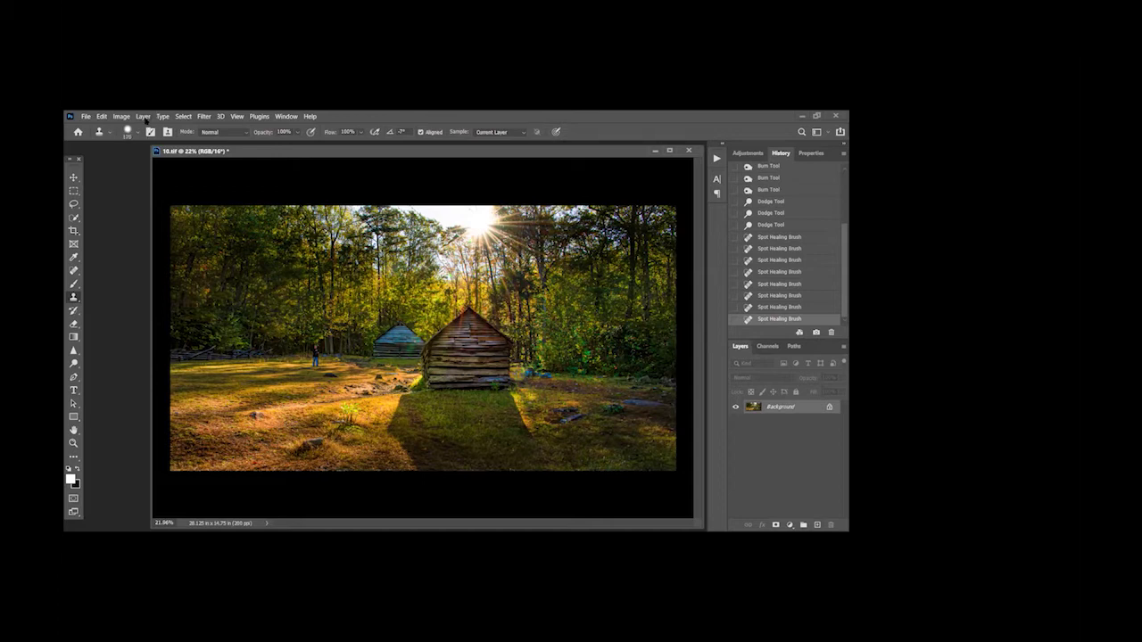
pyautogui.press(']')
pyautogui.press(']')
pyautogui.click(140, 135)
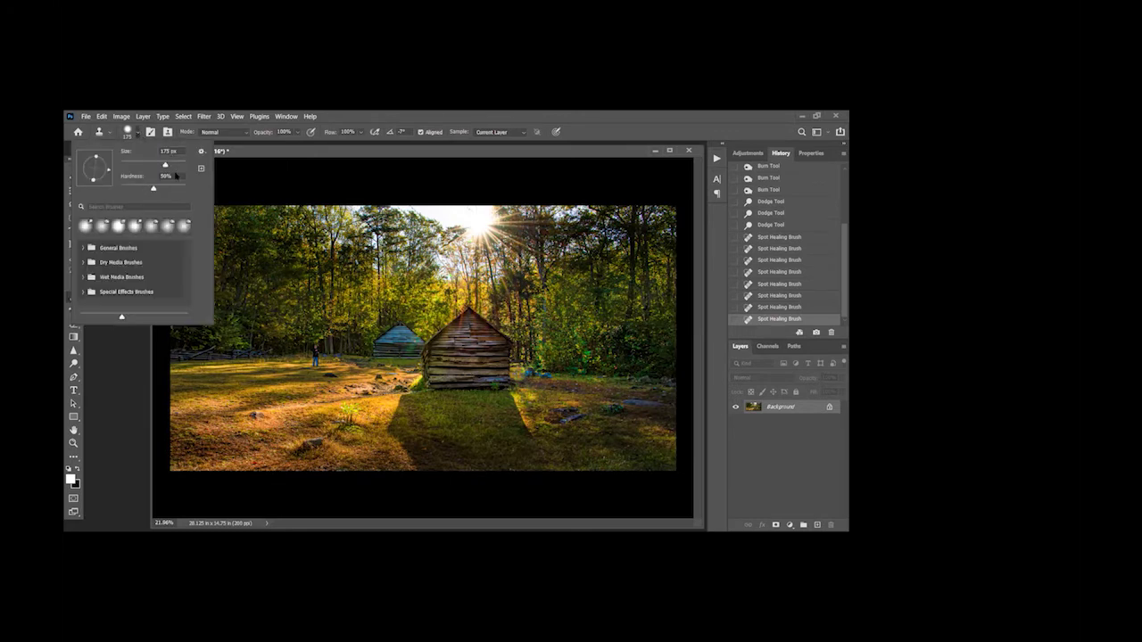
pyautogui.click(133, 135)
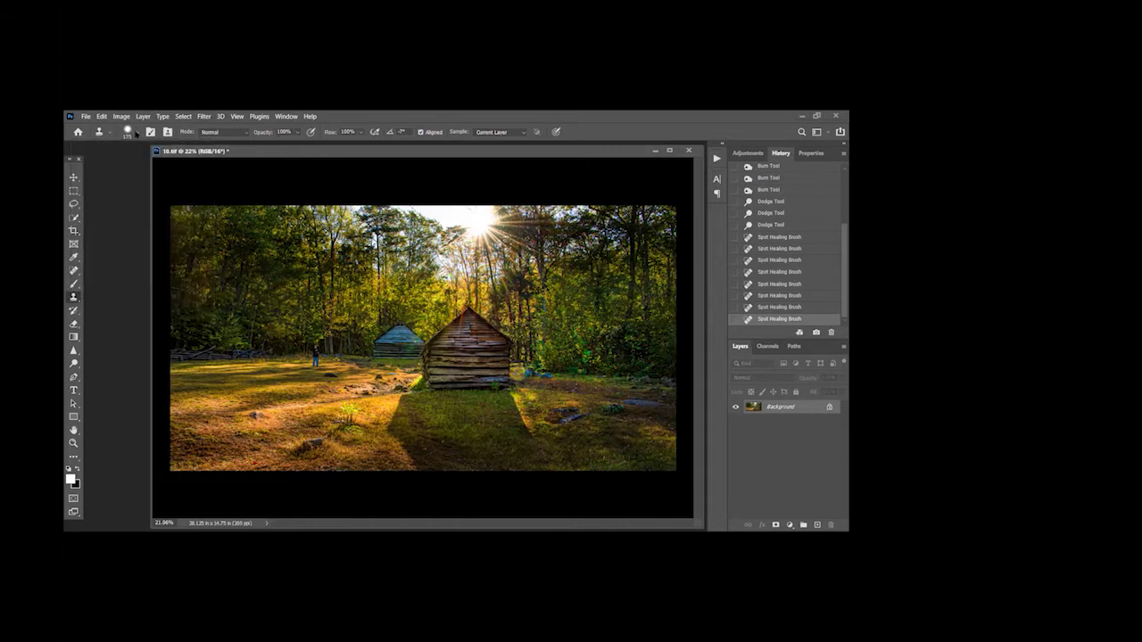
pyautogui.click(129, 133)
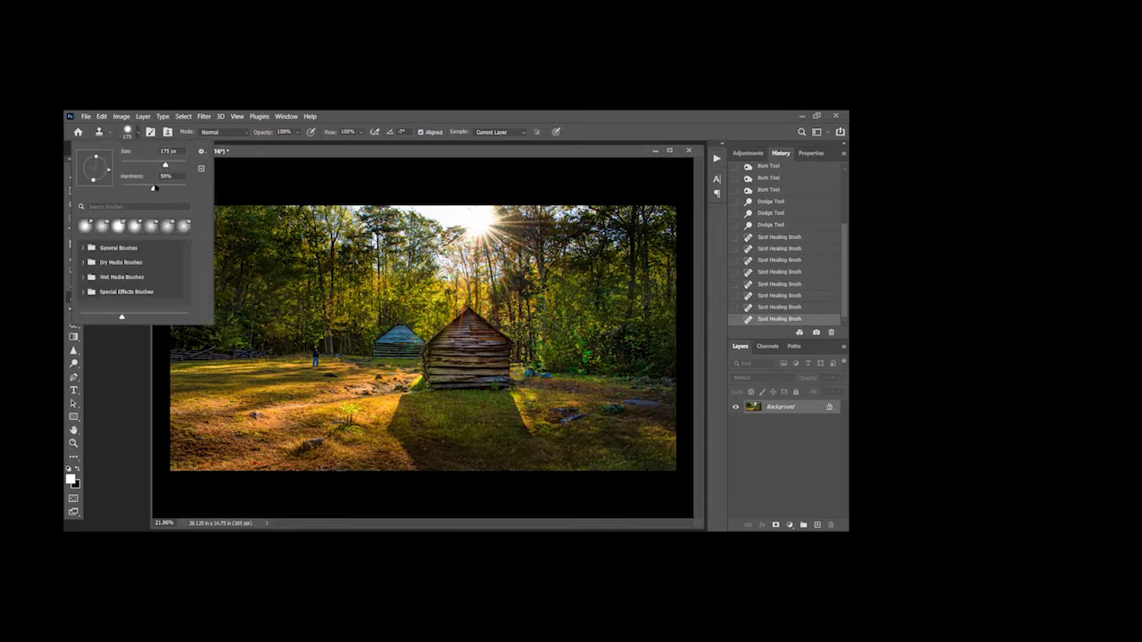
pyautogui.moveTo(153, 187); pyautogui.dragTo(169, 187)
pyautogui.press('Return')
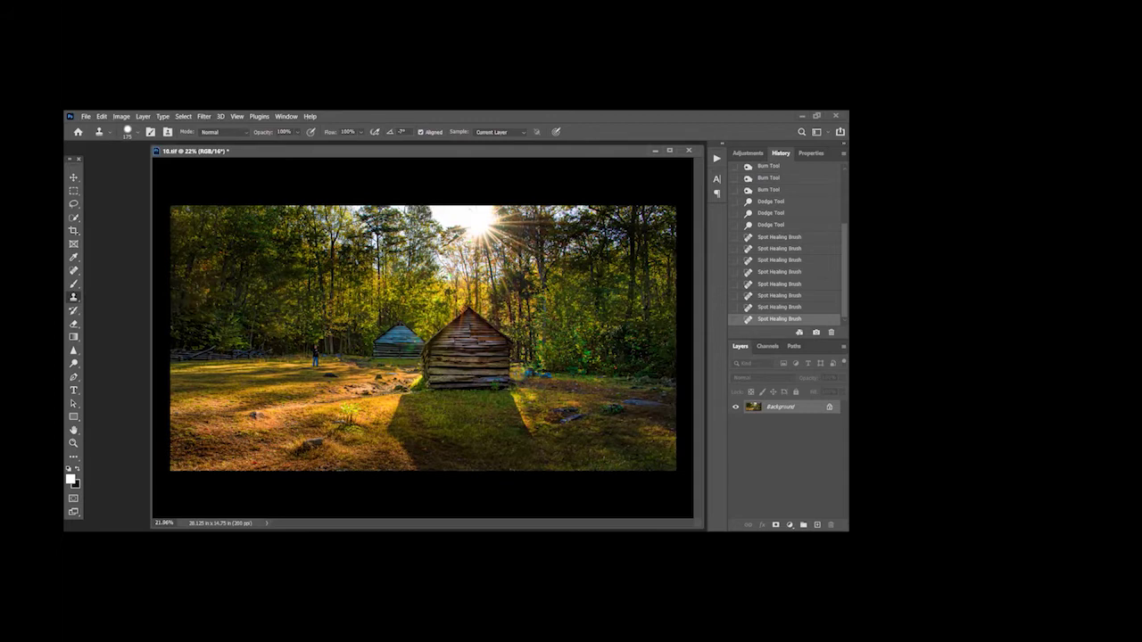
pyautogui.click(419, 245)
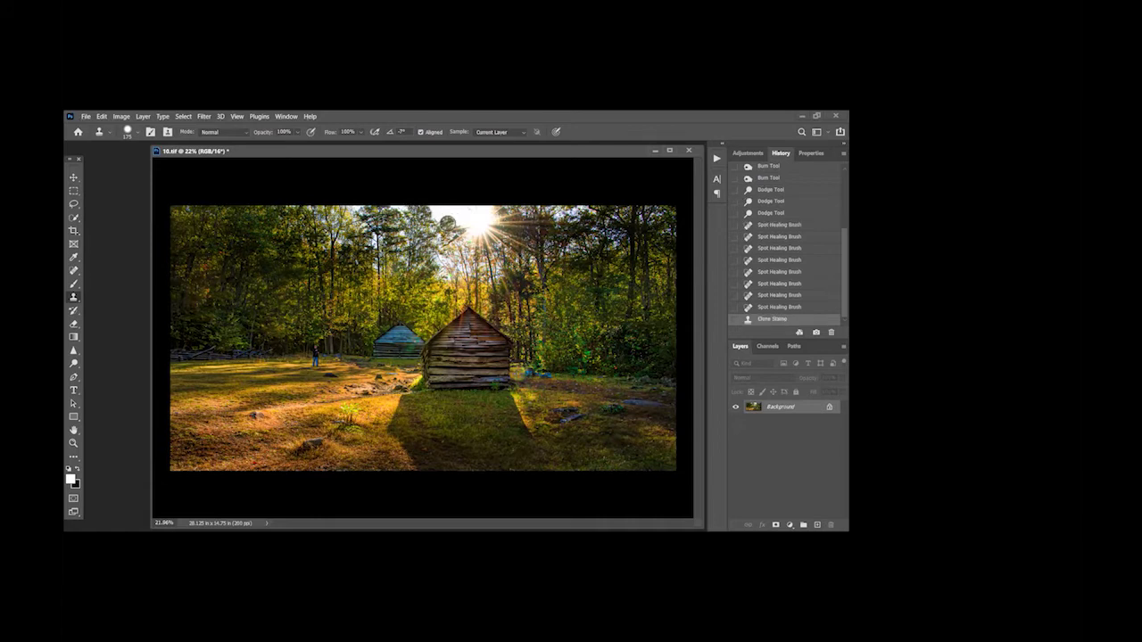
pyautogui.click(442, 220)
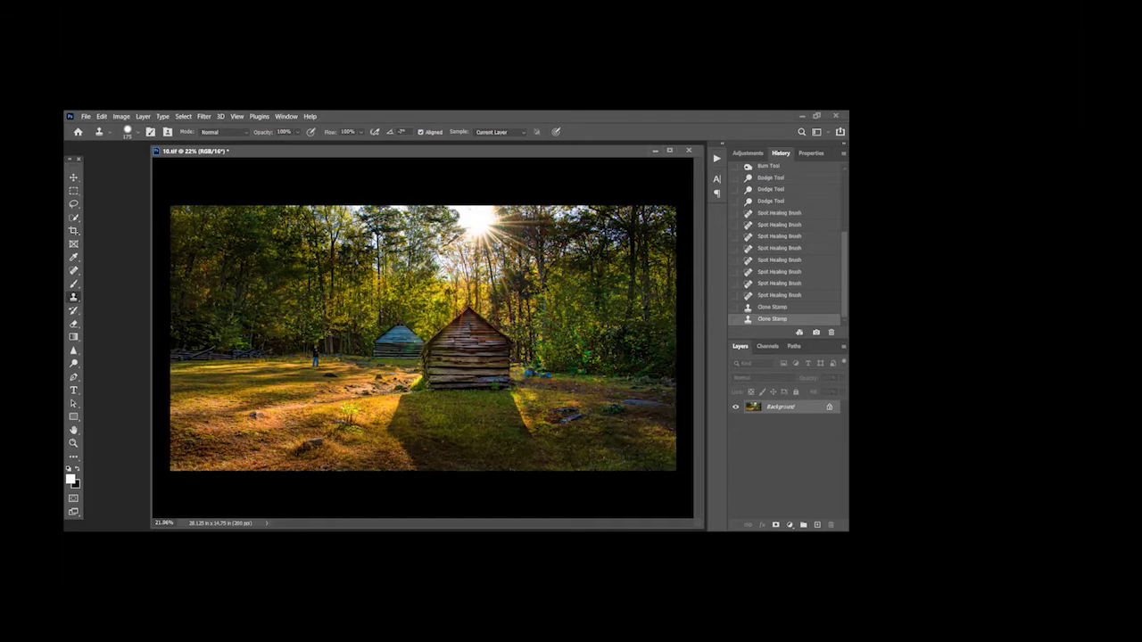
pyautogui.click(439, 214)
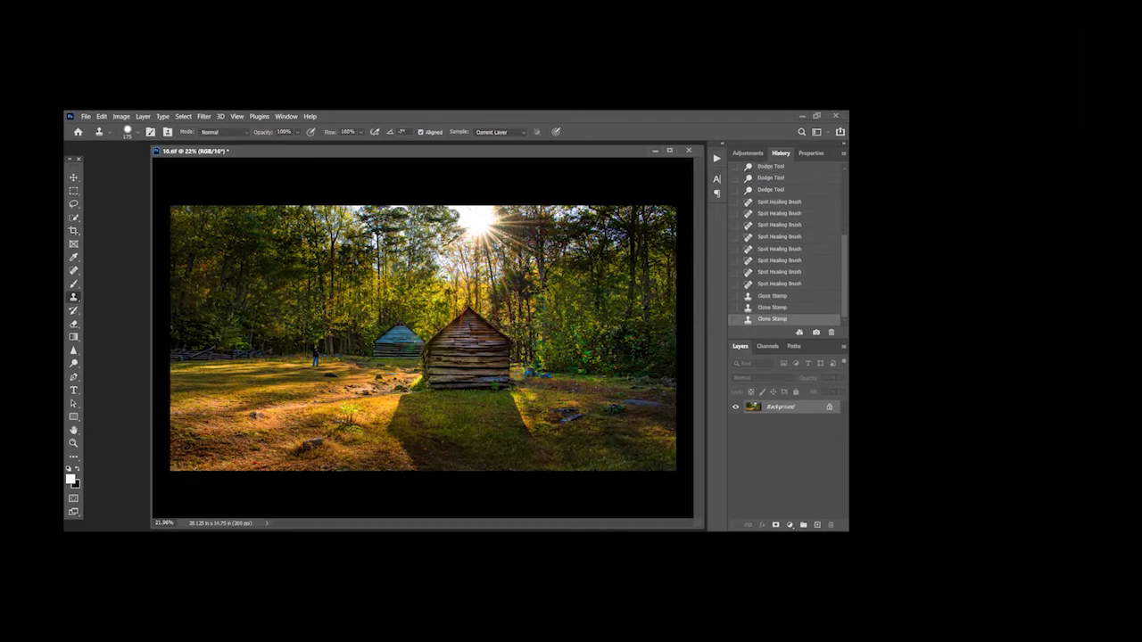
# Clone foliage over the remaining bright patches among the left trees and along the top edge above the sun
pyautogui.click(256, 257)
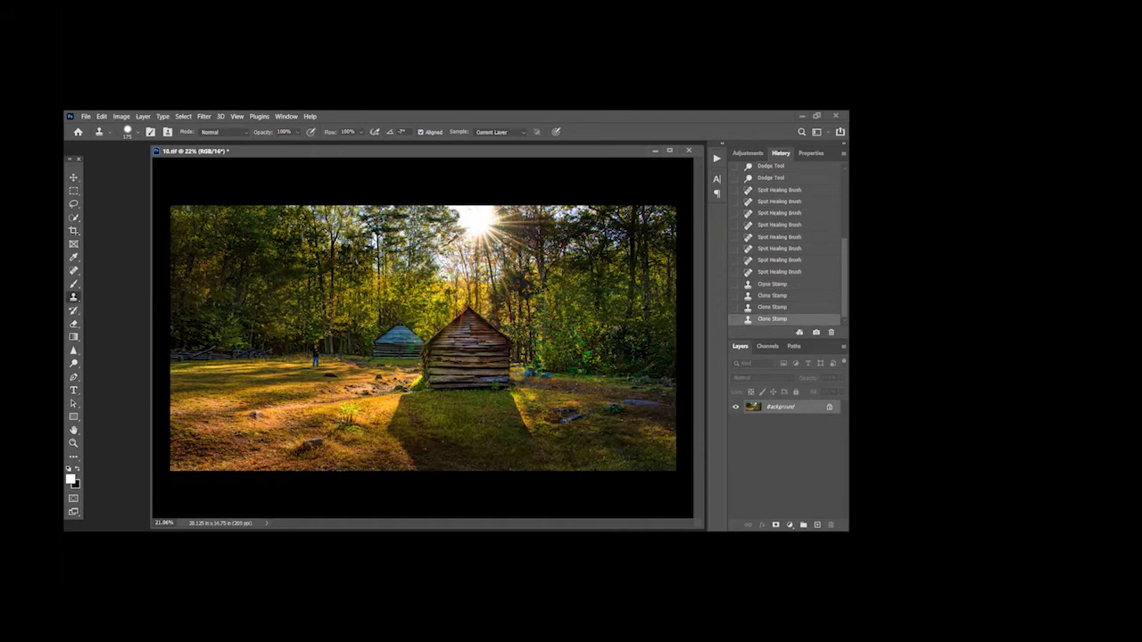
pyautogui.click(341, 242)
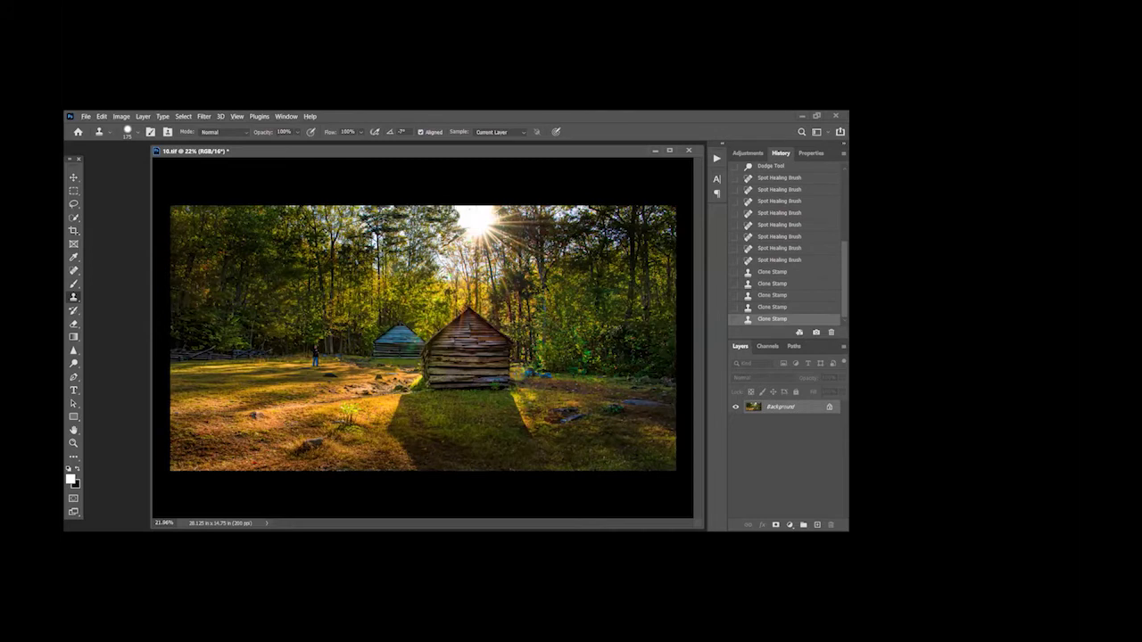
pyautogui.click(477, 207)
pyautogui.click(477, 209)
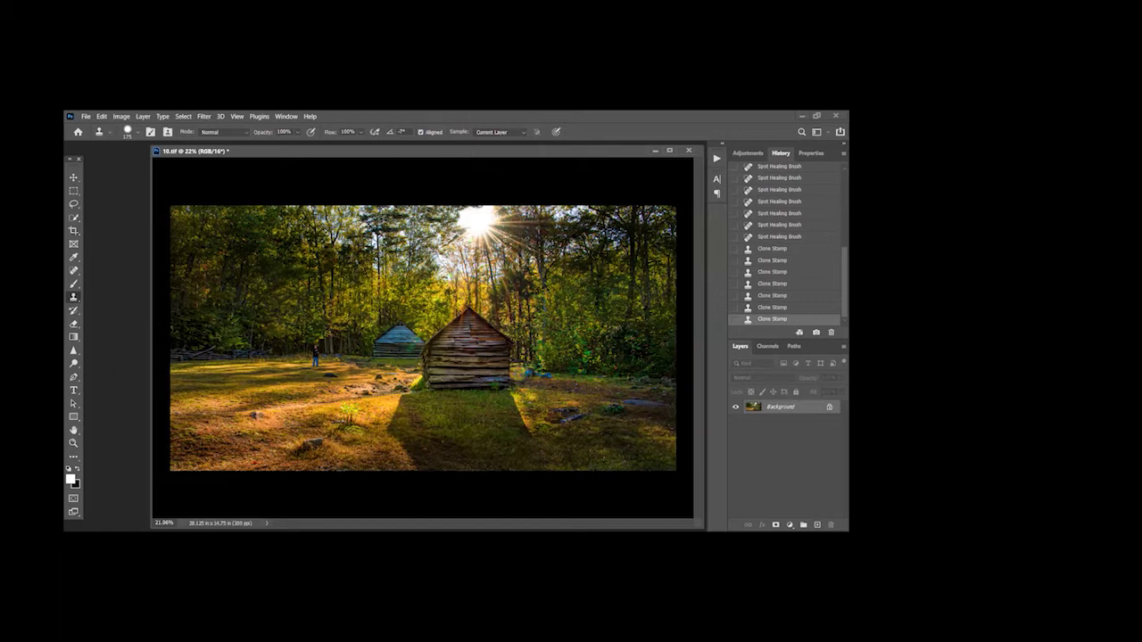
# Heal two distracting spots in the trees left of the sun with a 125 px Content-Aware Spot Healing Brush
pyautogui.click(74, 269)
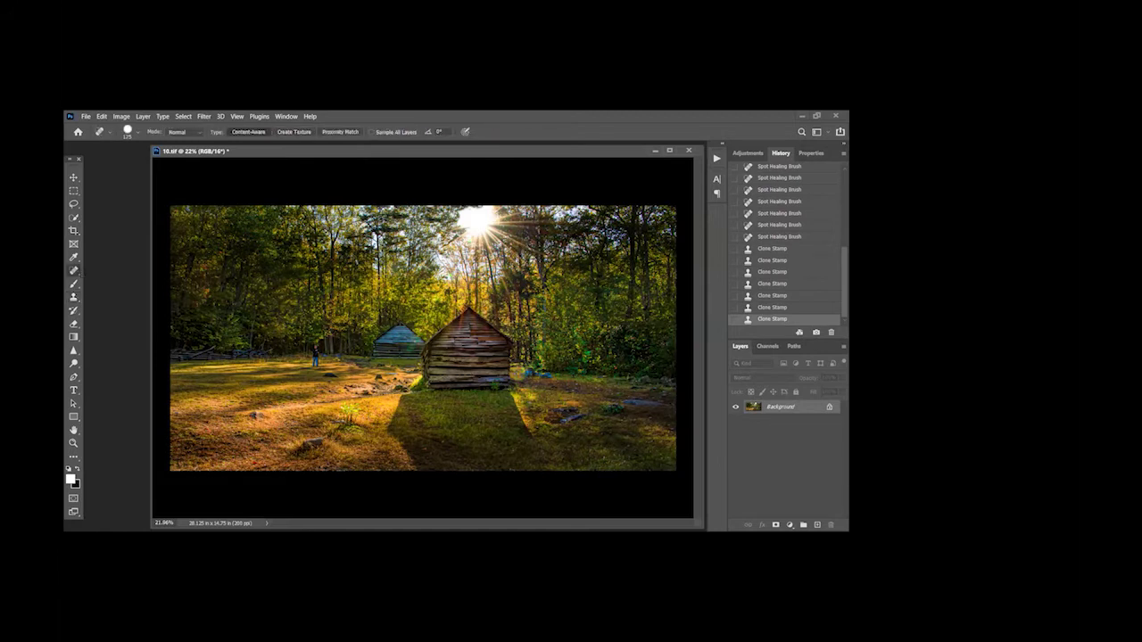
pyautogui.click(344, 241)
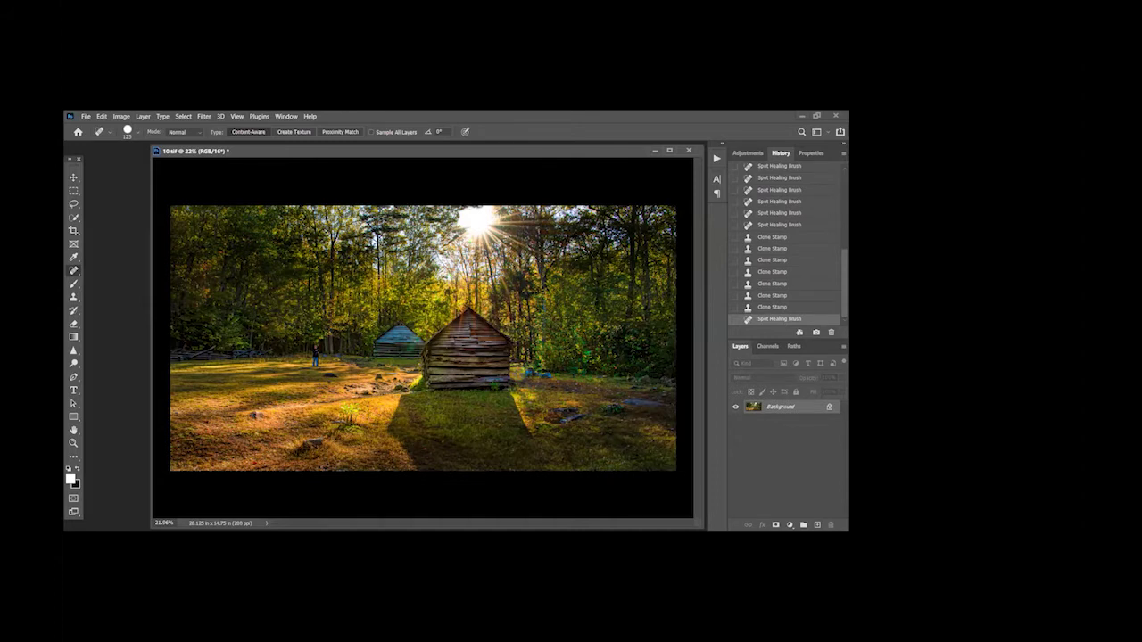
pyautogui.moveTo(376, 240); pyautogui.dragTo(376, 227)
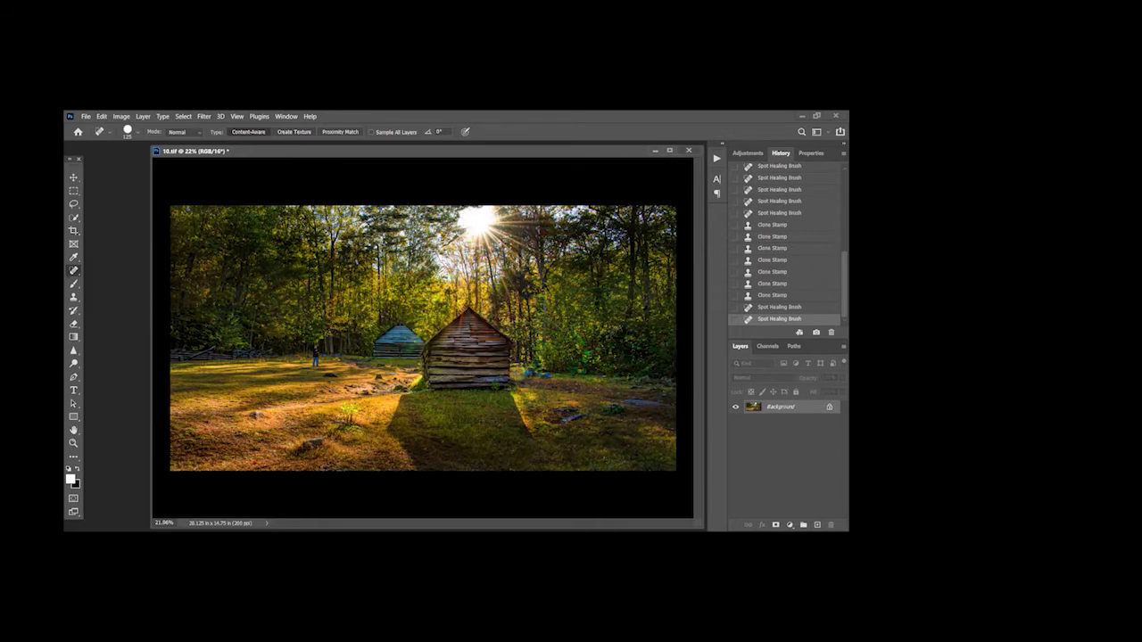
# Close 10.tif without saving and open photo 19 from the Class 28 Images folder, centring its window in the workspace
pyautogui.click(688, 150)
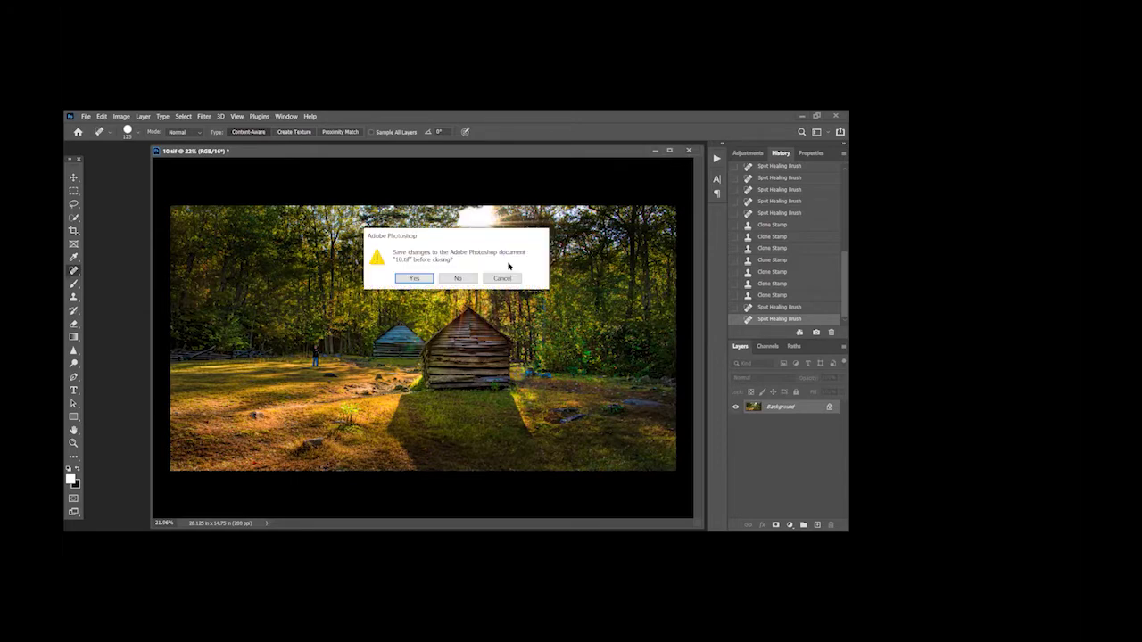
pyautogui.click(466, 277)
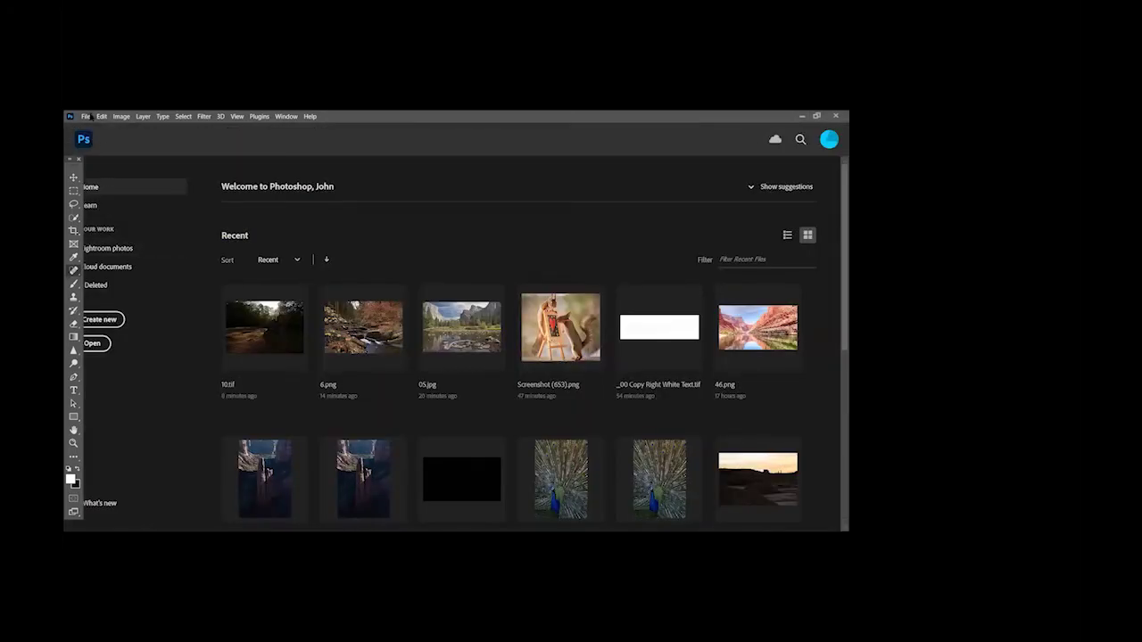
pyautogui.click(86, 117)
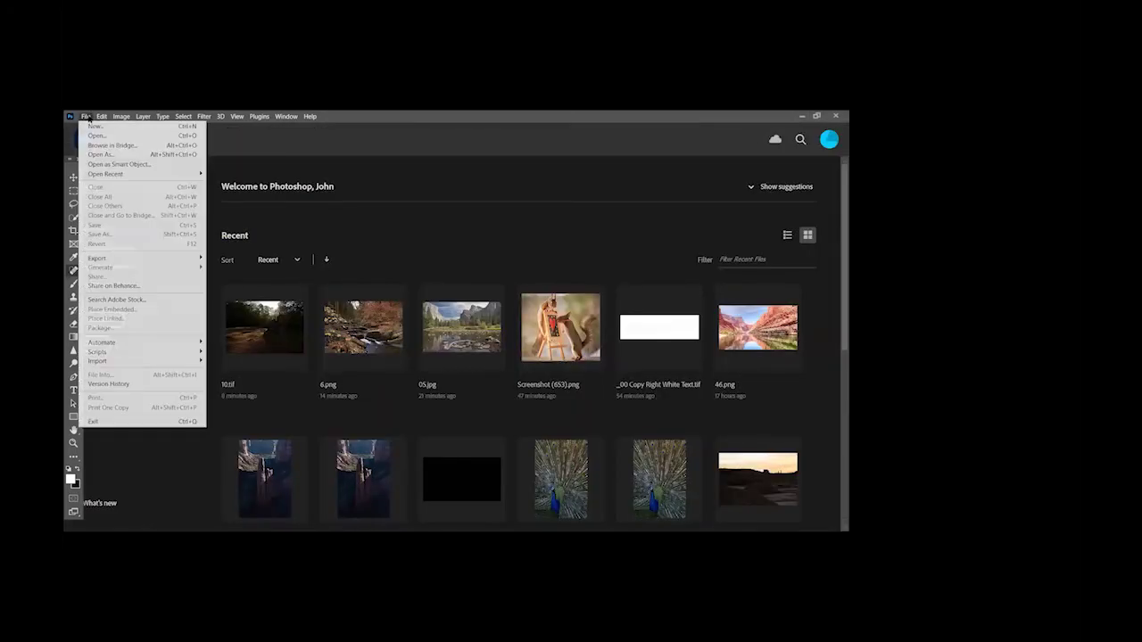
pyautogui.click(102, 137)
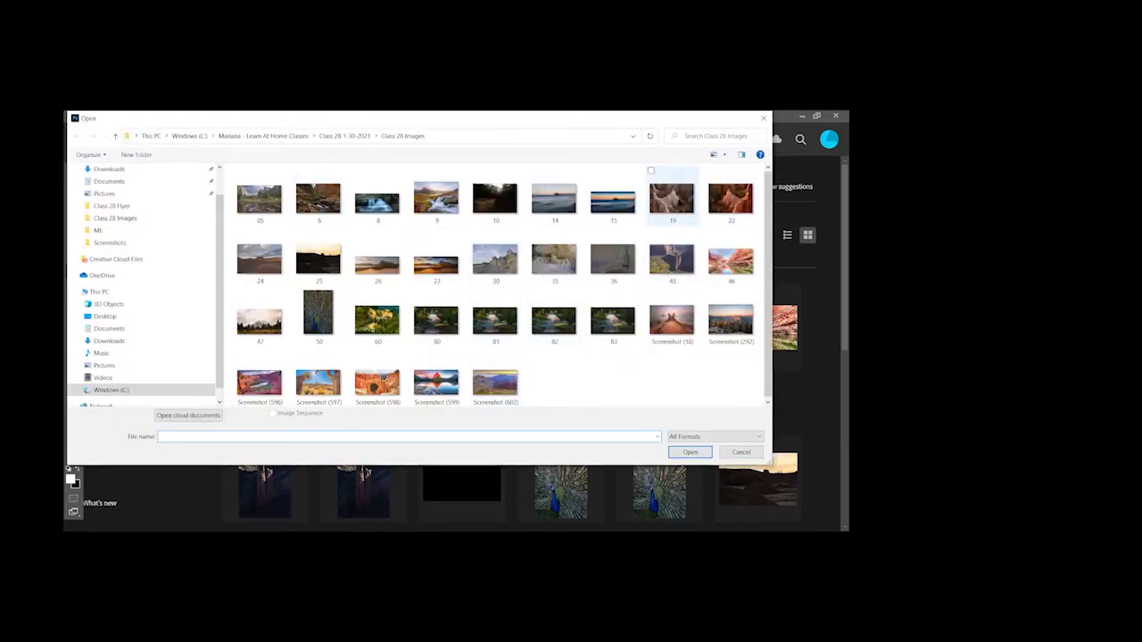
pyautogui.click(678, 202)
pyautogui.click(690, 453)
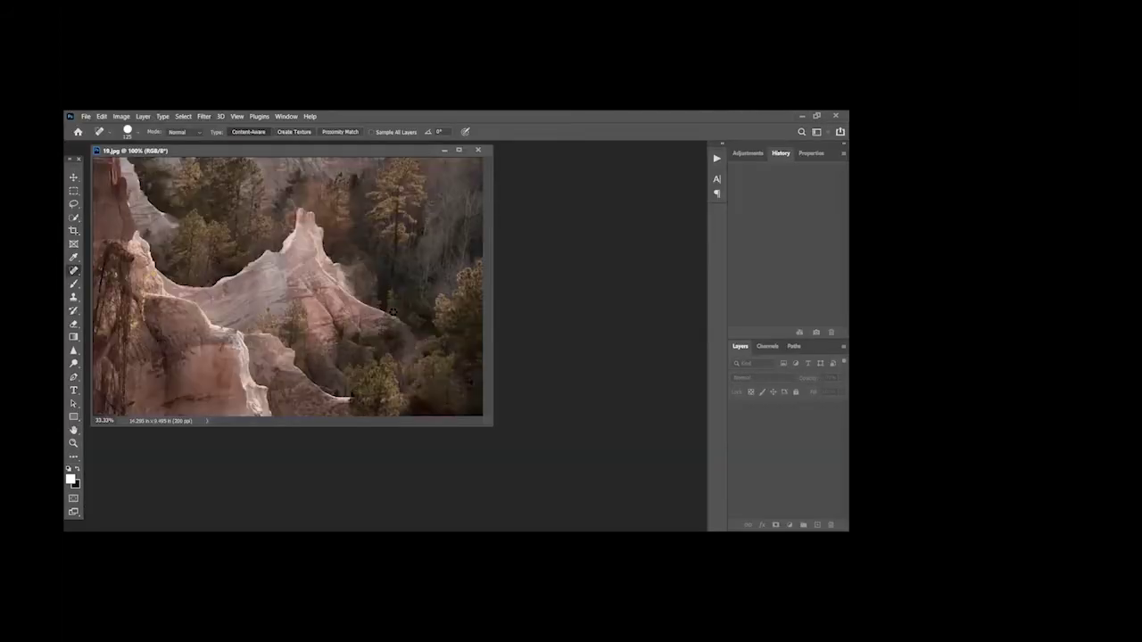
pyautogui.moveTo(271, 152); pyautogui.dragTo(416, 178)
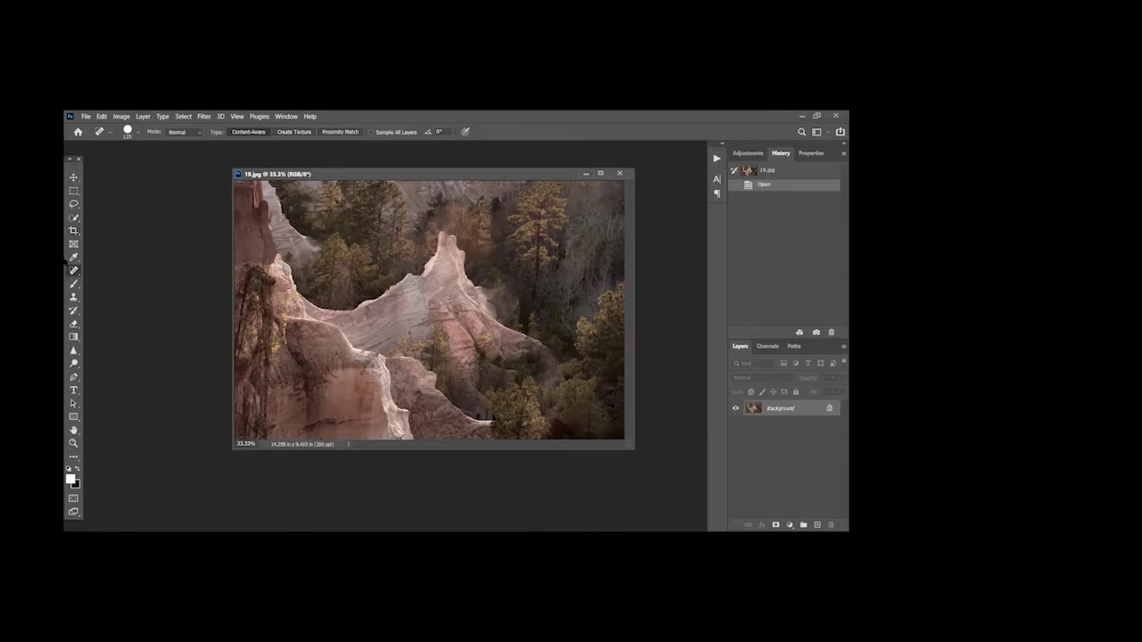
pyautogui.moveTo(403, 177)
pyautogui.mouseDown()
pyautogui.moveTo(380, 193)
pyautogui.moveTo(391, 187)
pyautogui.mouseUp()
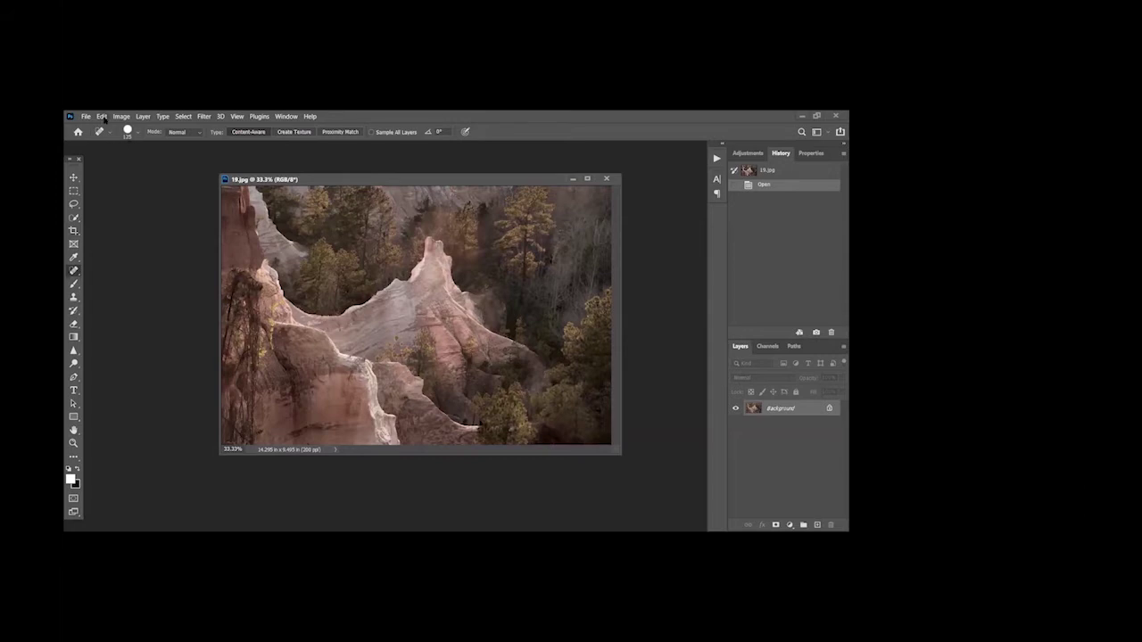
# Flip the canvas of the rock formation photo 19.jpg horizontally
pyautogui.hotkey('alt', 'i')
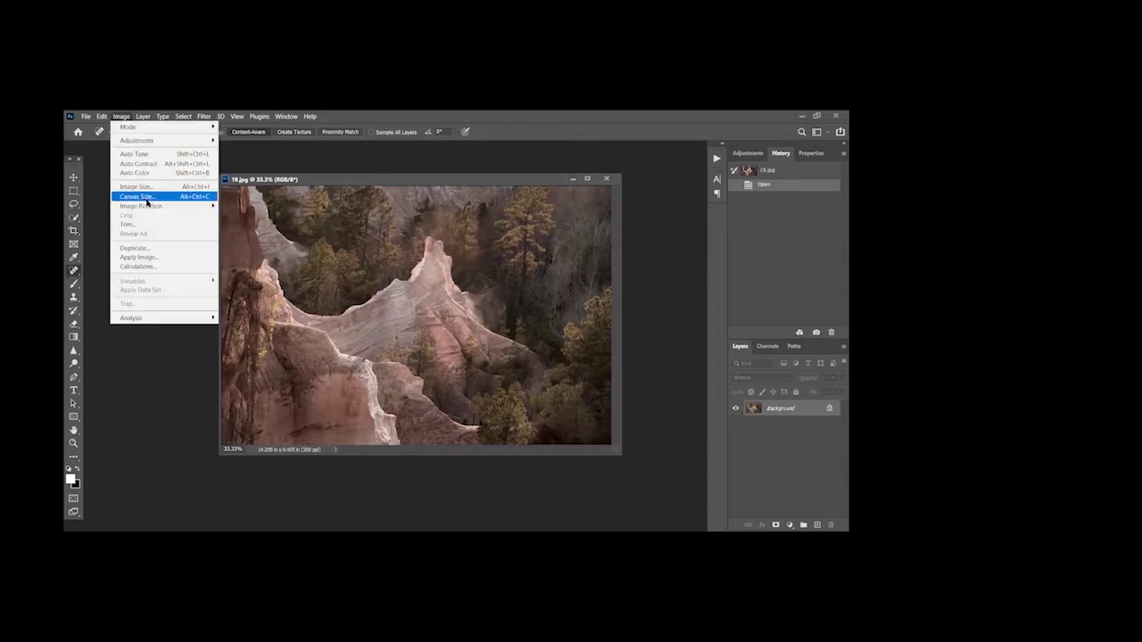
pyautogui.click(143, 421)
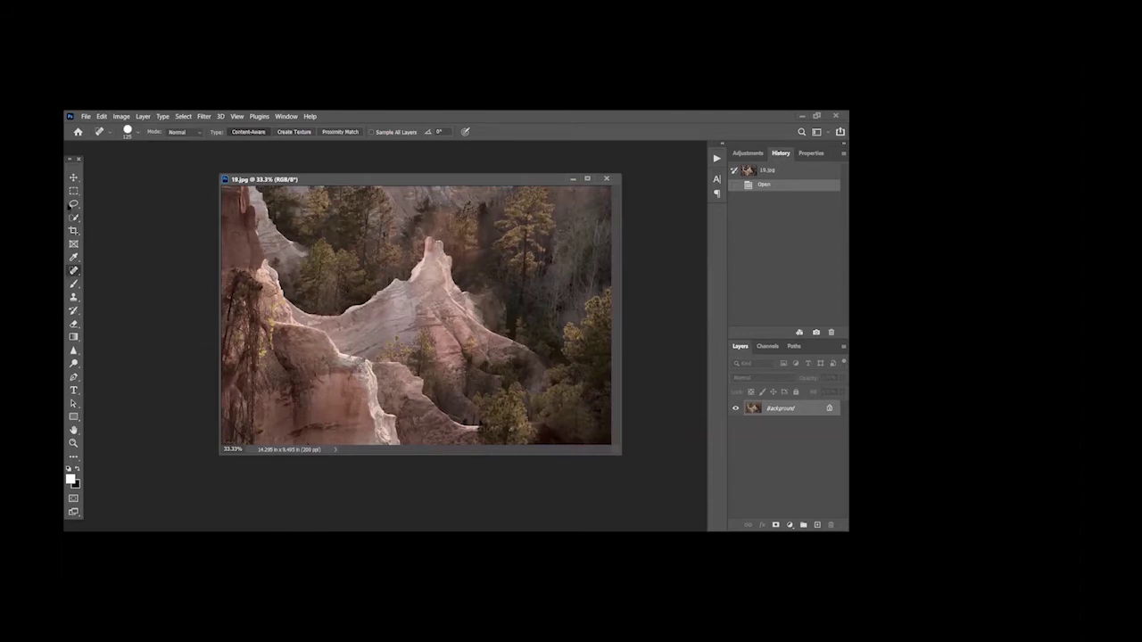
pyautogui.click(119, 116)
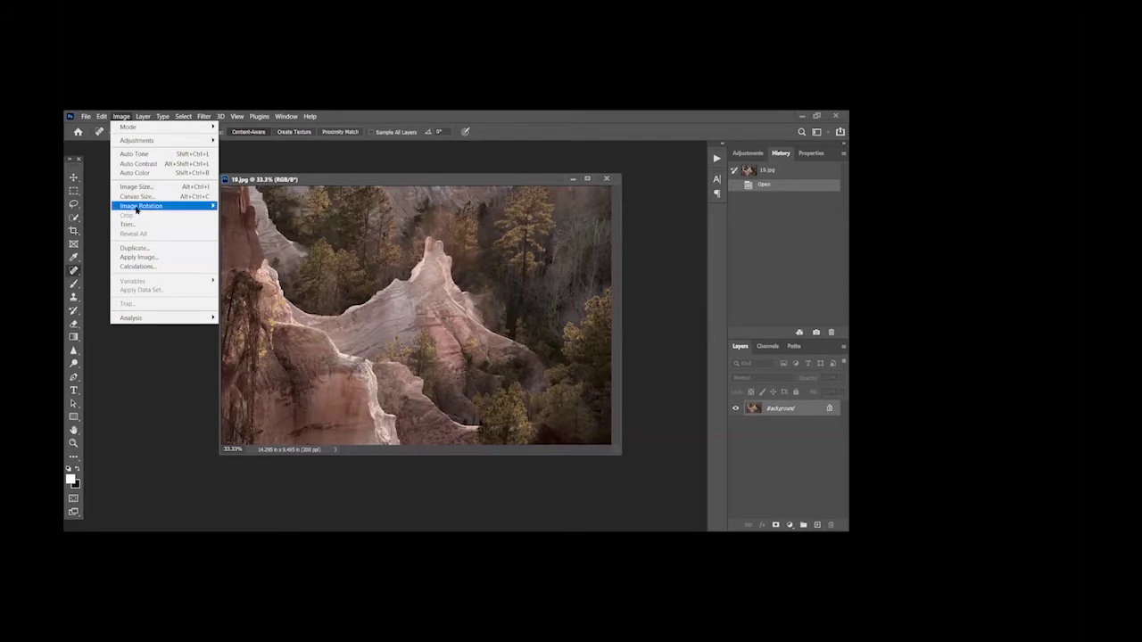
pyautogui.moveTo(139, 206)
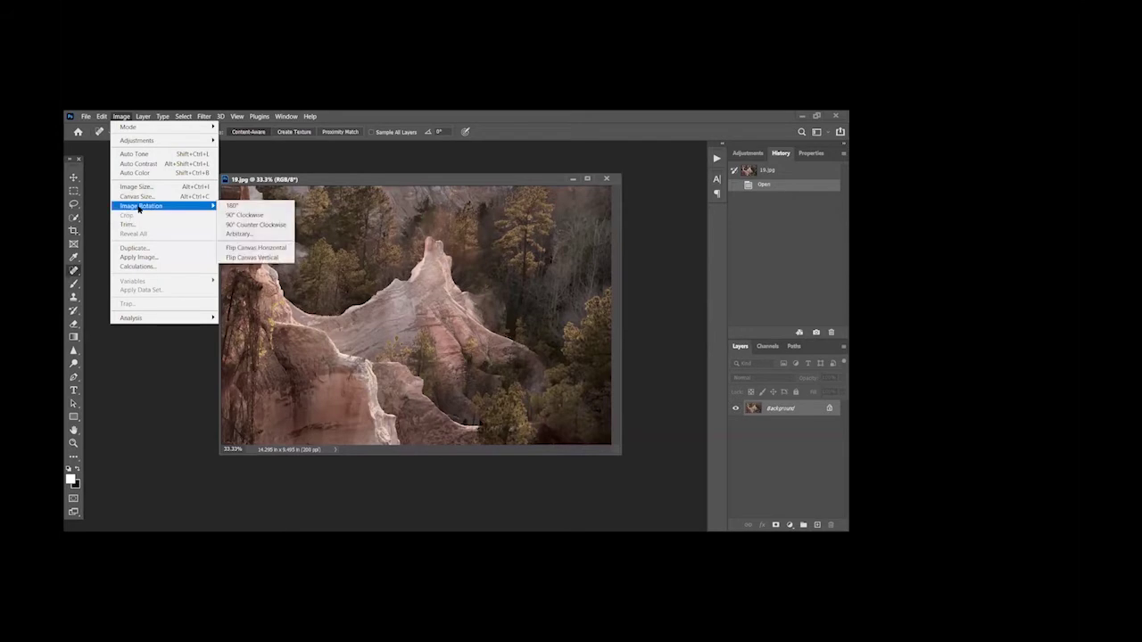
pyautogui.click(286, 248)
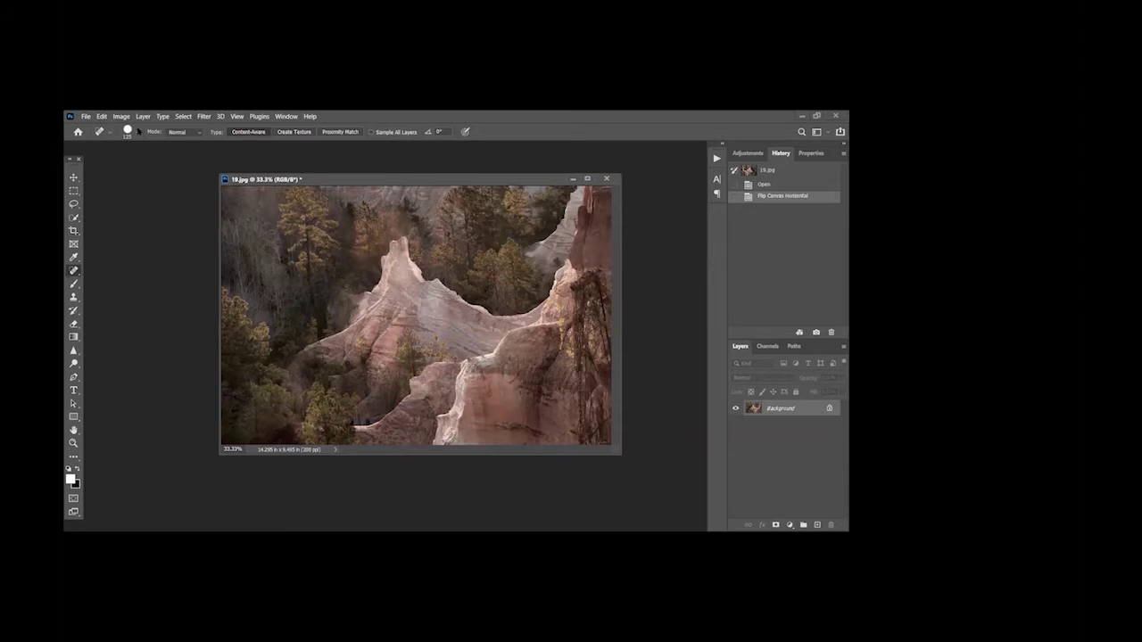
# In the Camera Raw Filter, set Texture to +28, Clarity +37, Dehaze +42, Vibrance +82 and Saturation +17
pyautogui.click(205, 117)
pyautogui.click(244, 187)
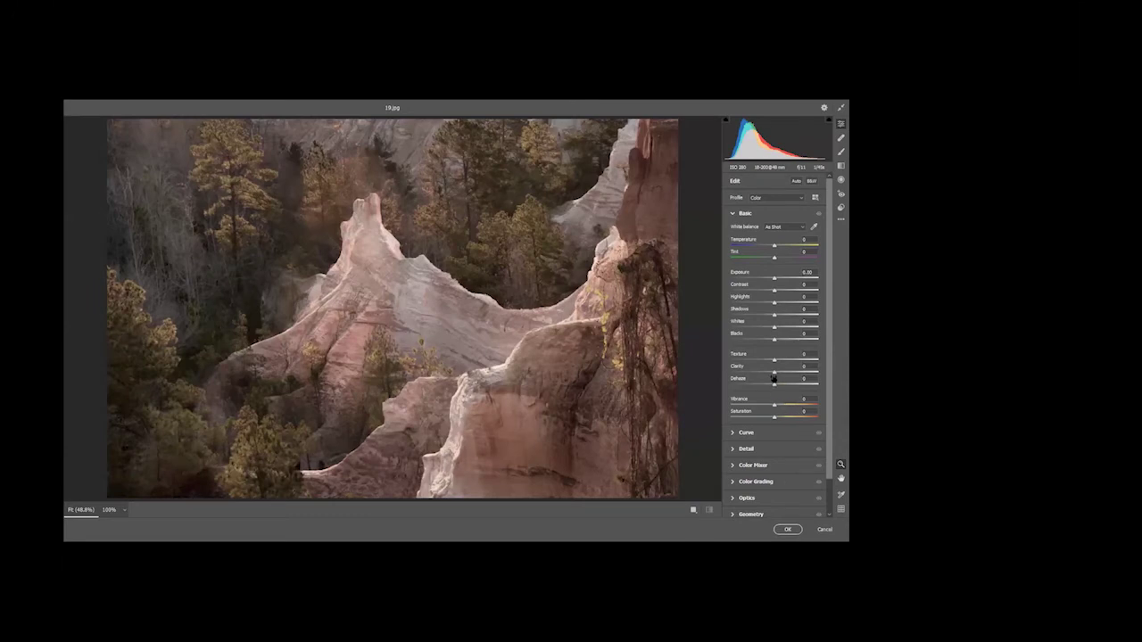
pyautogui.moveTo(772, 383); pyautogui.dragTo(788, 357)
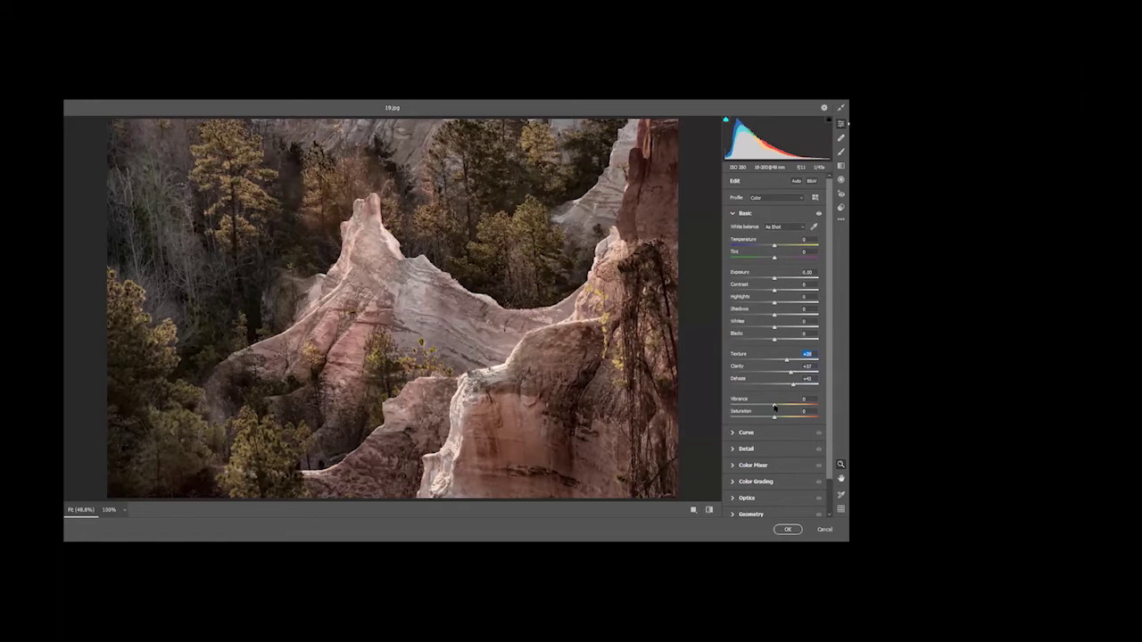
pyautogui.moveTo(774, 407)
pyautogui.mouseDown()
pyautogui.moveTo(812, 391)
pyautogui.moveTo(781, 416)
pyautogui.mouseUp()
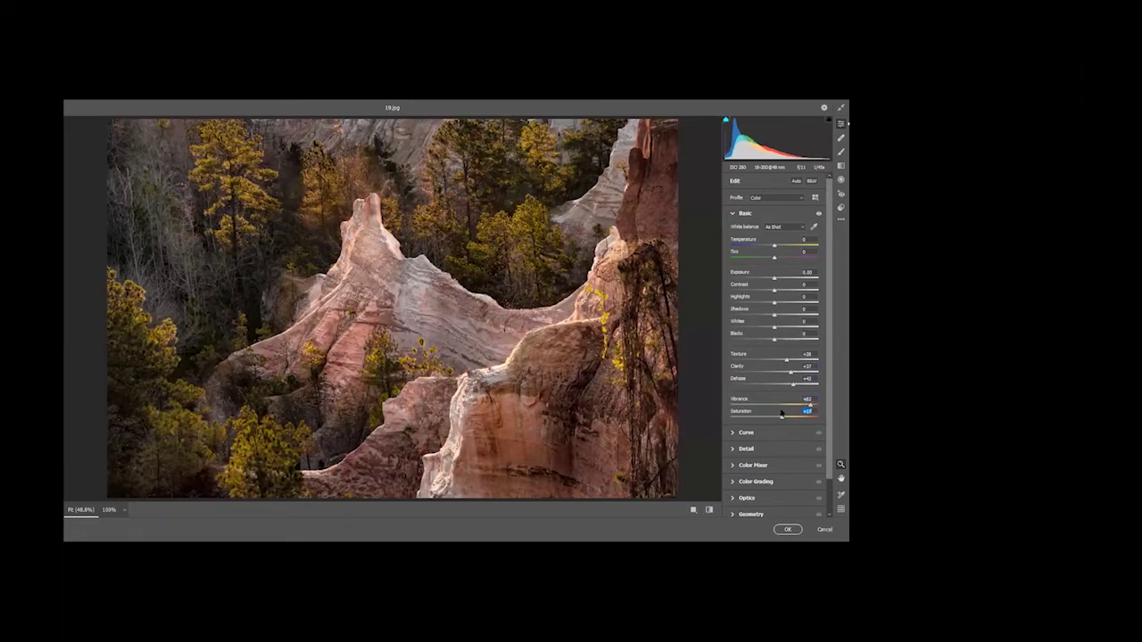
# Add a slight dark vignette to the rock formation photo and increase the vignette's feather
pyautogui.scroll(-1, 761, 439)
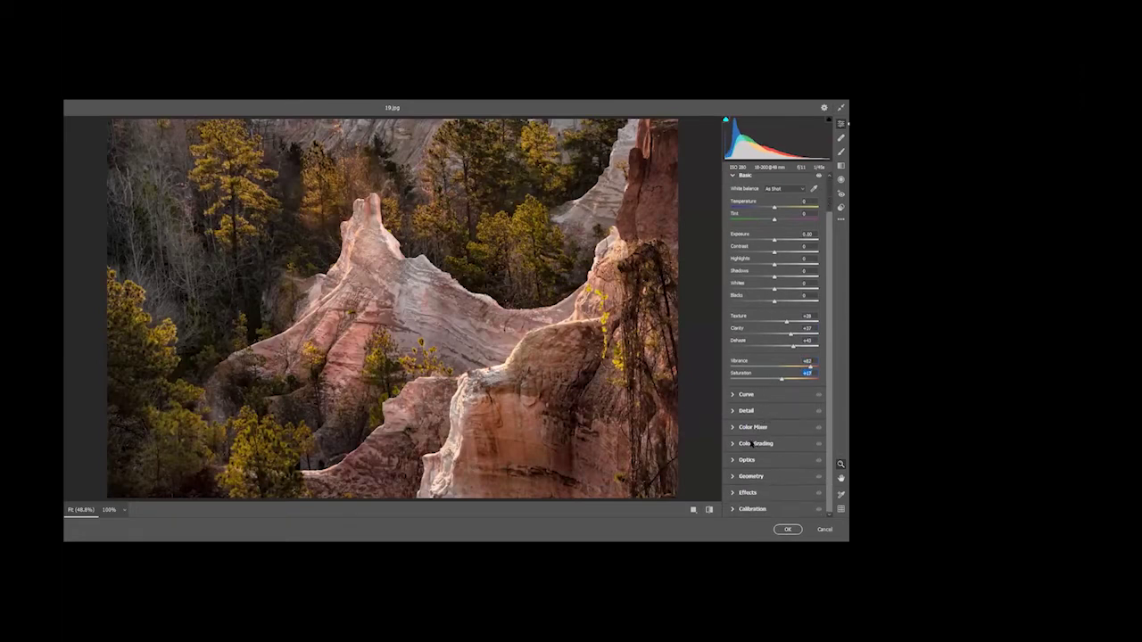
pyautogui.click(737, 493)
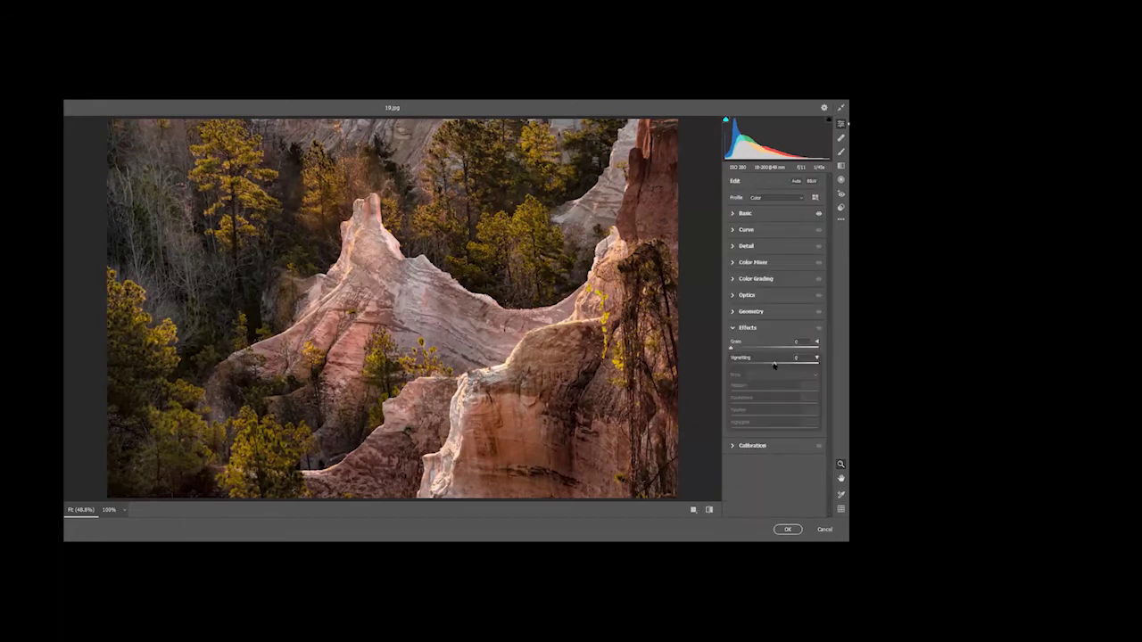
pyautogui.moveTo(773, 365); pyautogui.dragTo(769, 365)
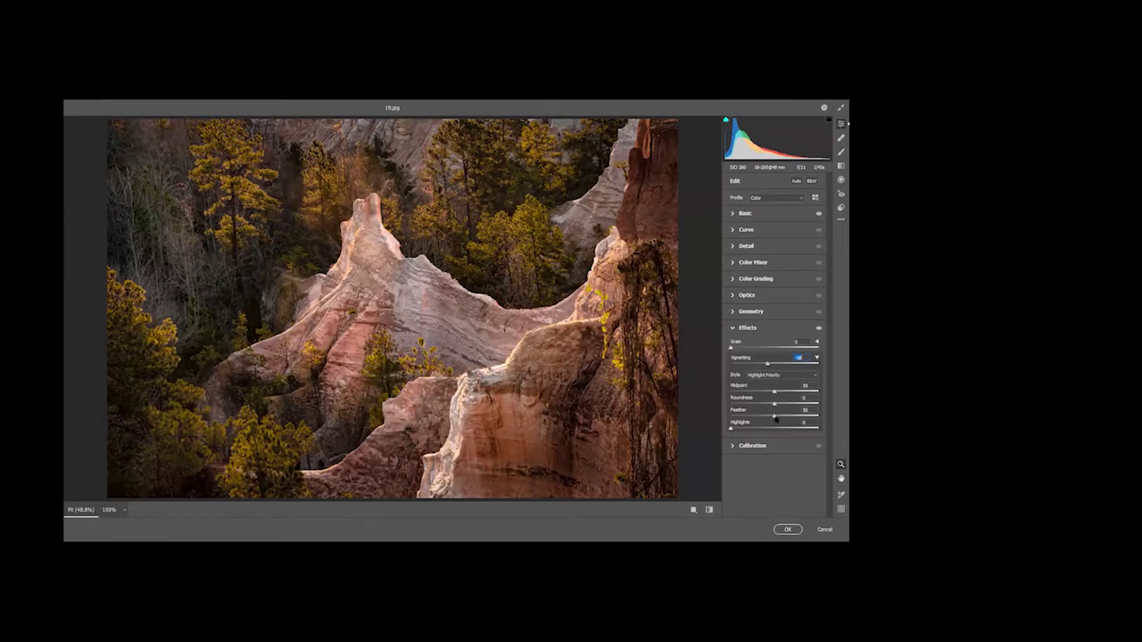
pyautogui.moveTo(774, 416); pyautogui.dragTo(793, 416)
# Raise the temperature to about +10 and apply the filter, comparing the photo with its pre-filter history state
pyautogui.click(742, 215)
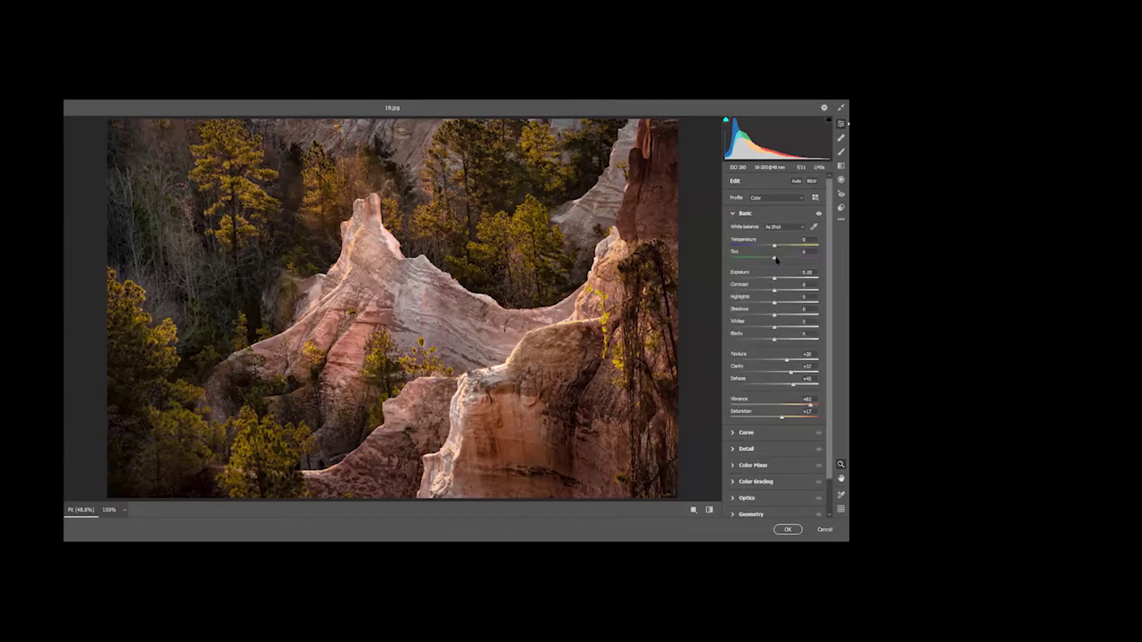
pyautogui.moveTo(775, 247); pyautogui.dragTo(779, 245)
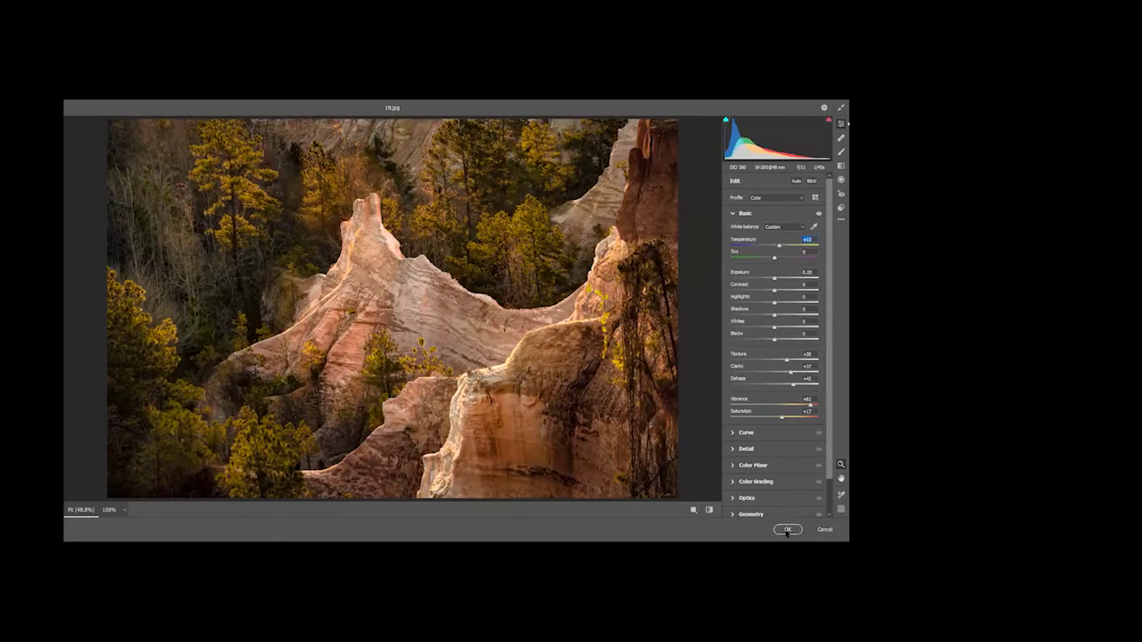
pyautogui.click(787, 531)
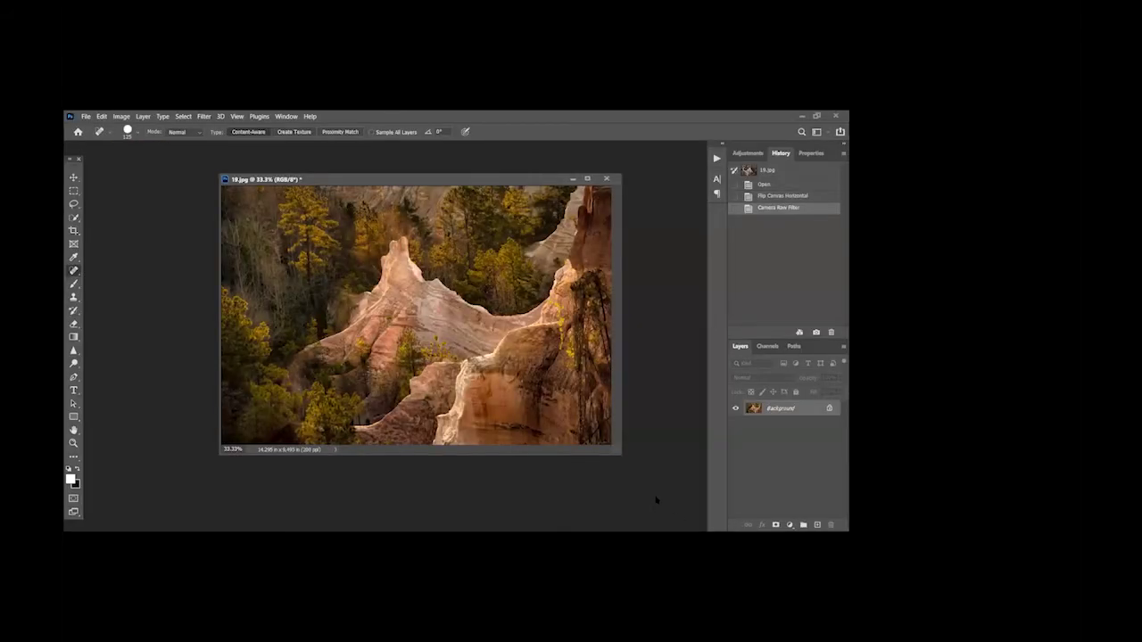
pyautogui.click(793, 197)
pyautogui.click(793, 208)
pyautogui.click(792, 197)
pyautogui.click(793, 208)
# Darken the foreground rock with a 1100 px Burn brush set to Midtones, comparing it with the state before burning
pyautogui.hotkey('ctrl', '0')
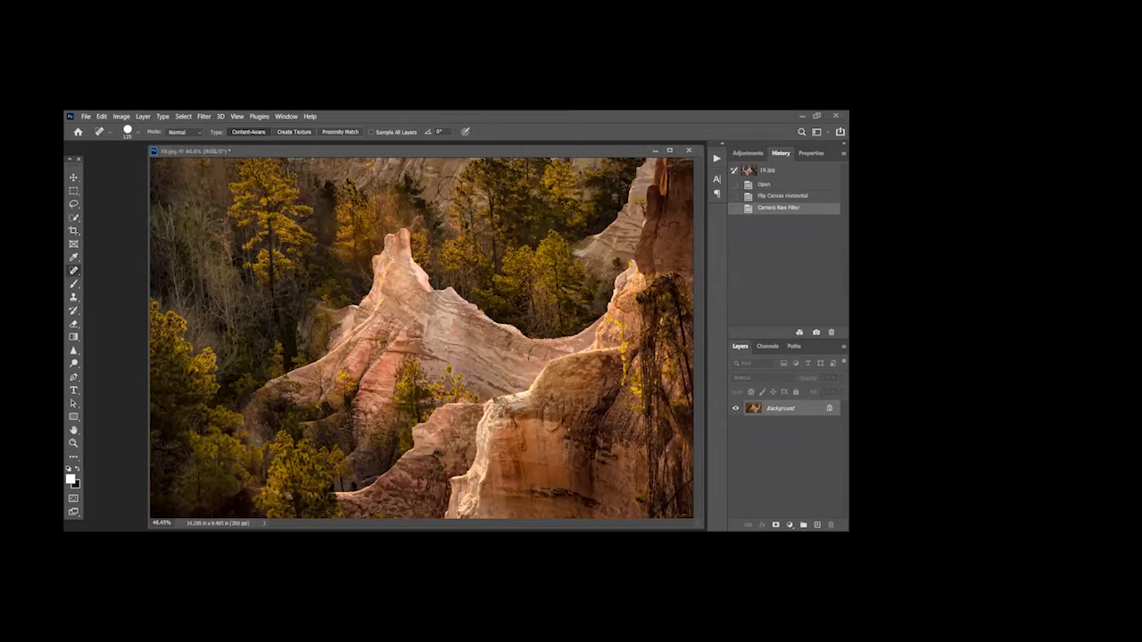
pyautogui.hotkey('ctrl', '-')
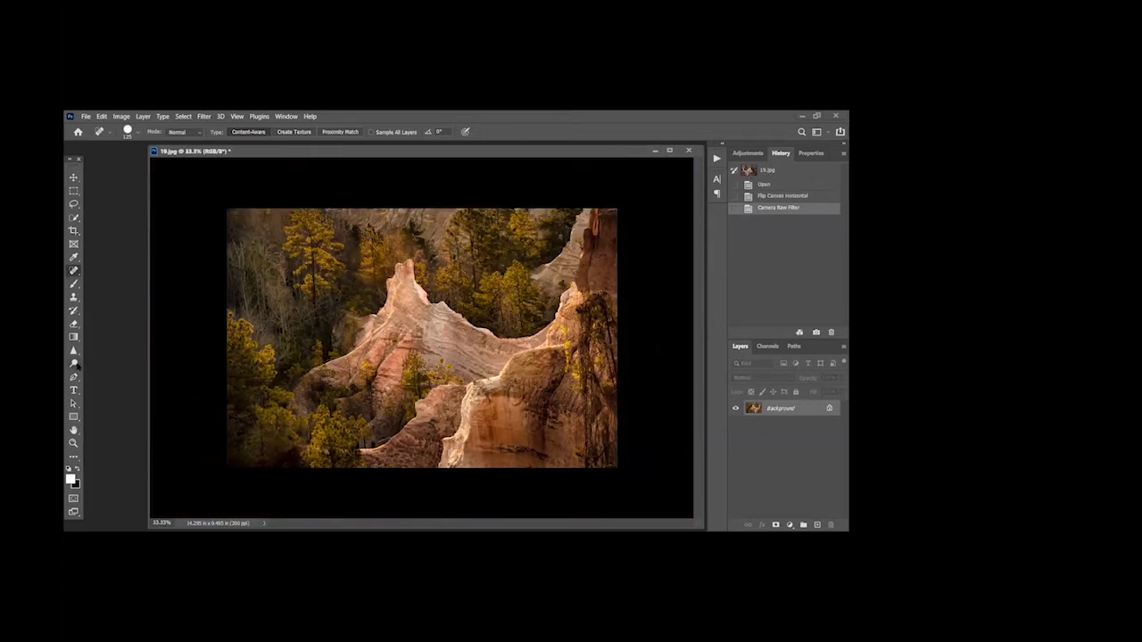
pyautogui.click(74, 363)
pyautogui.moveTo(105, 377); pyautogui.dragTo(108, 374)
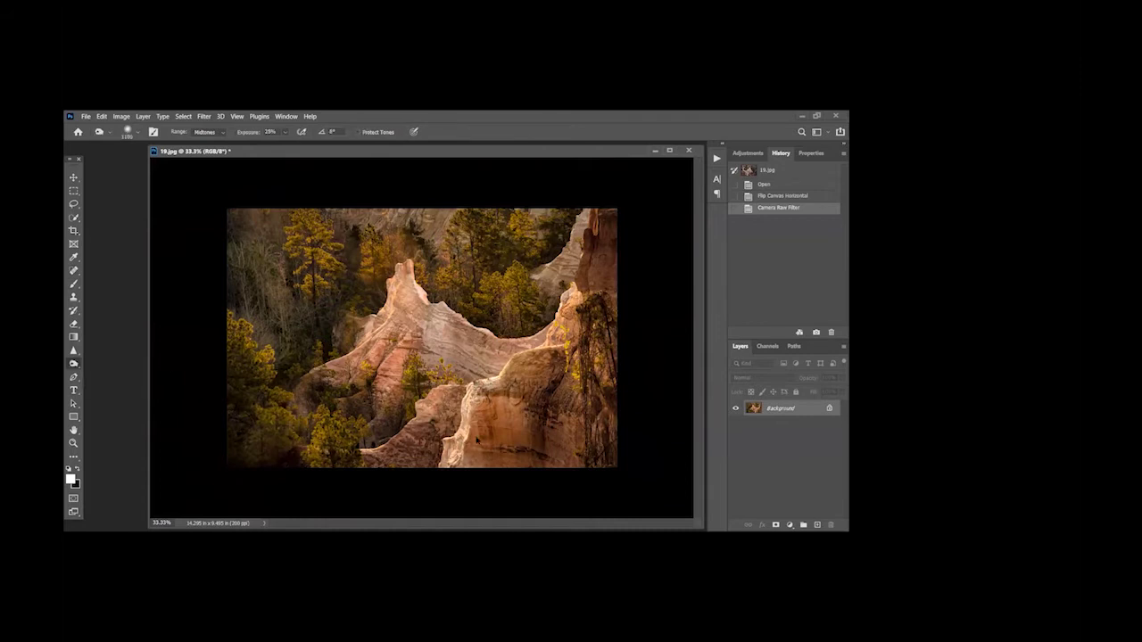
pyautogui.moveTo(495, 430)
pyautogui.mouseDown()
pyautogui.moveTo(468, 406)
pyautogui.moveTo(518, 377)
pyautogui.mouseUp()
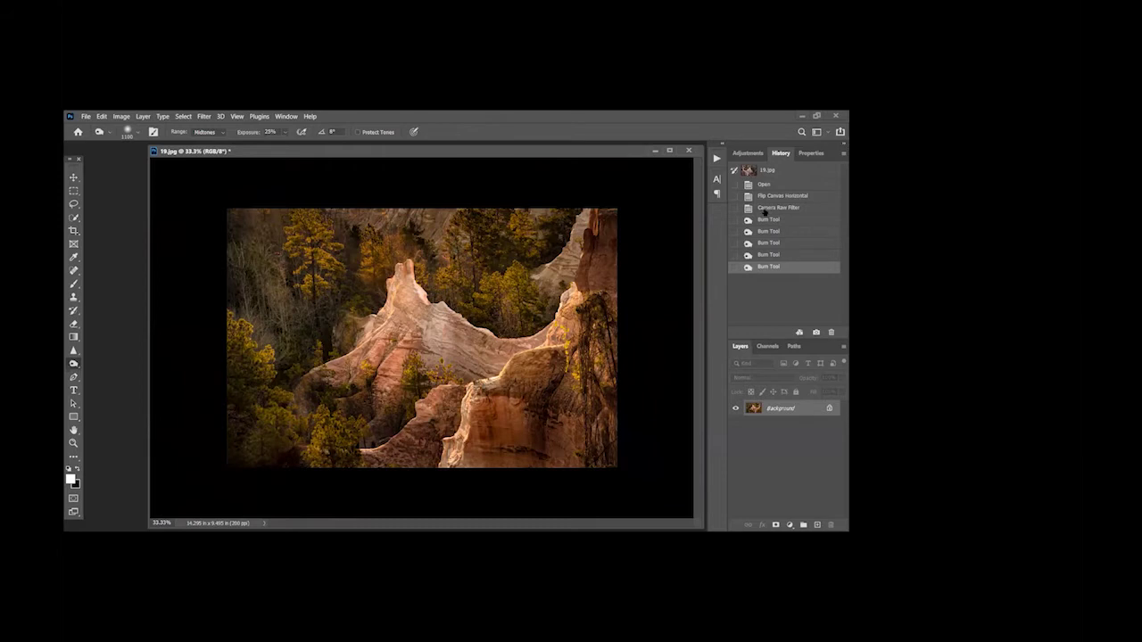
pyautogui.click(766, 209)
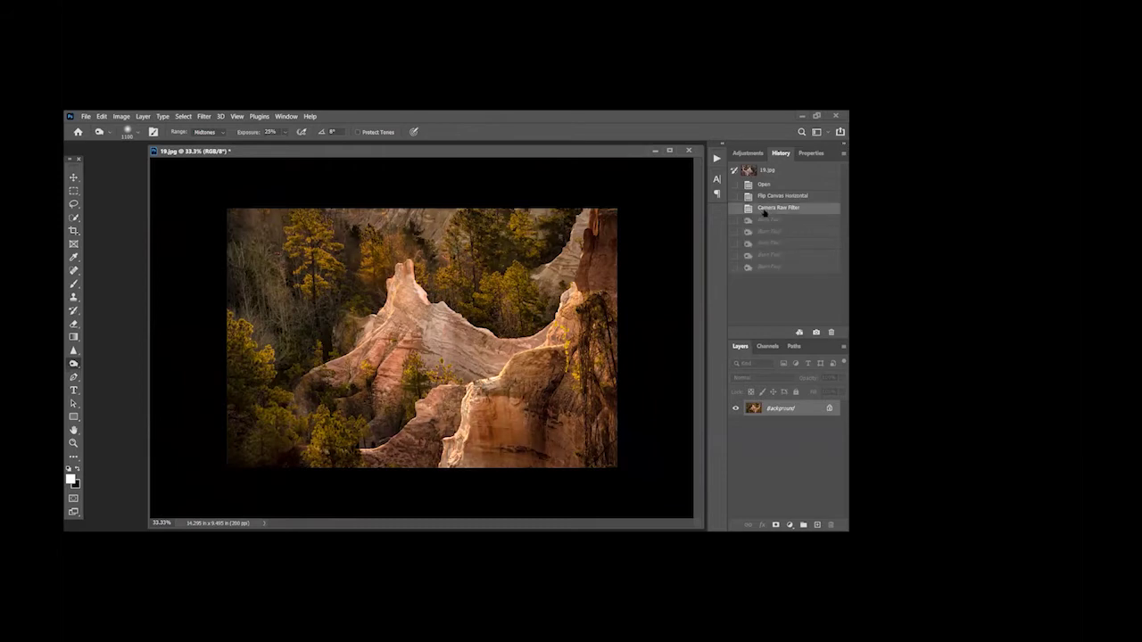
pyautogui.click(757, 267)
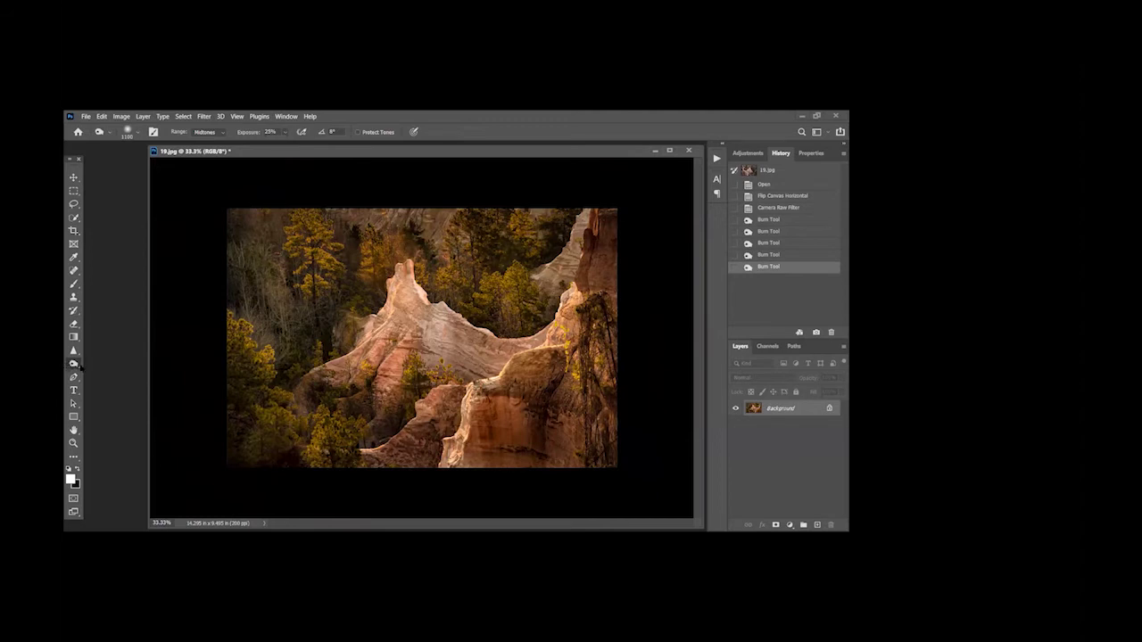
# Saturate the central rock peak, its slopes and the connecting ridge with a 300 px Sponge brush in Saturate mode
pyautogui.rightClick(74, 364)
pyautogui.click(114, 383)
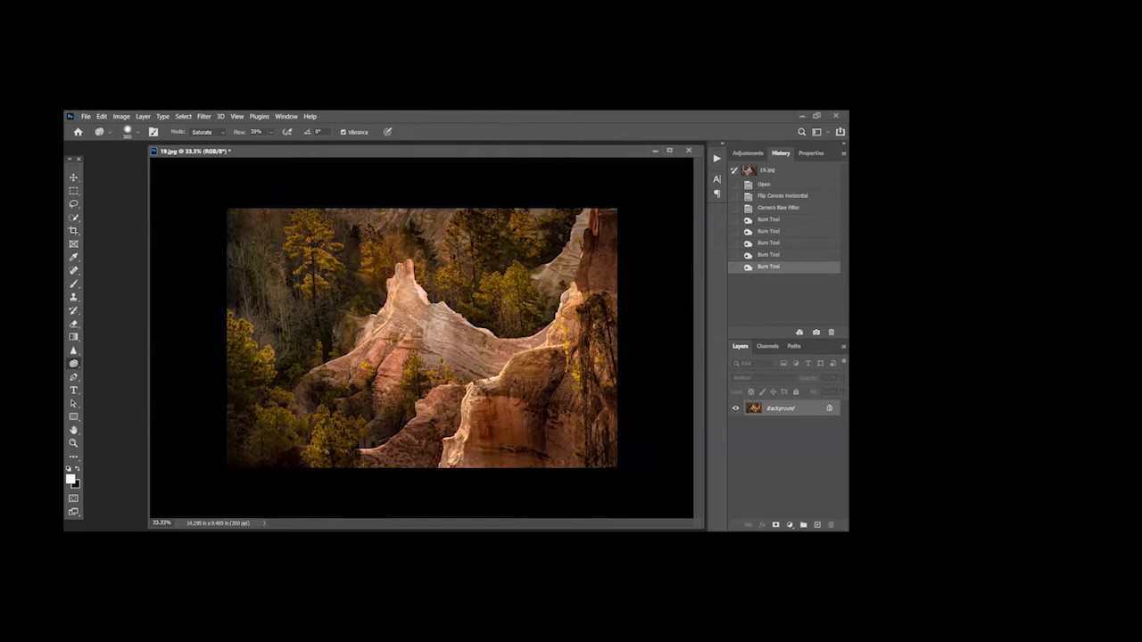
pyautogui.moveTo(306, 419)
pyautogui.mouseDown()
pyautogui.moveTo(400, 399)
pyautogui.moveTo(426, 330)
pyautogui.moveTo(412, 284)
pyautogui.moveTo(400, 321)
pyautogui.moveTo(341, 366)
pyautogui.moveTo(388, 319)
pyautogui.moveTo(418, 317)
pyautogui.moveTo(470, 343)
pyautogui.moveTo(443, 325)
pyautogui.moveTo(437, 343)
pyautogui.moveTo(464, 347)
pyautogui.mouseUp()
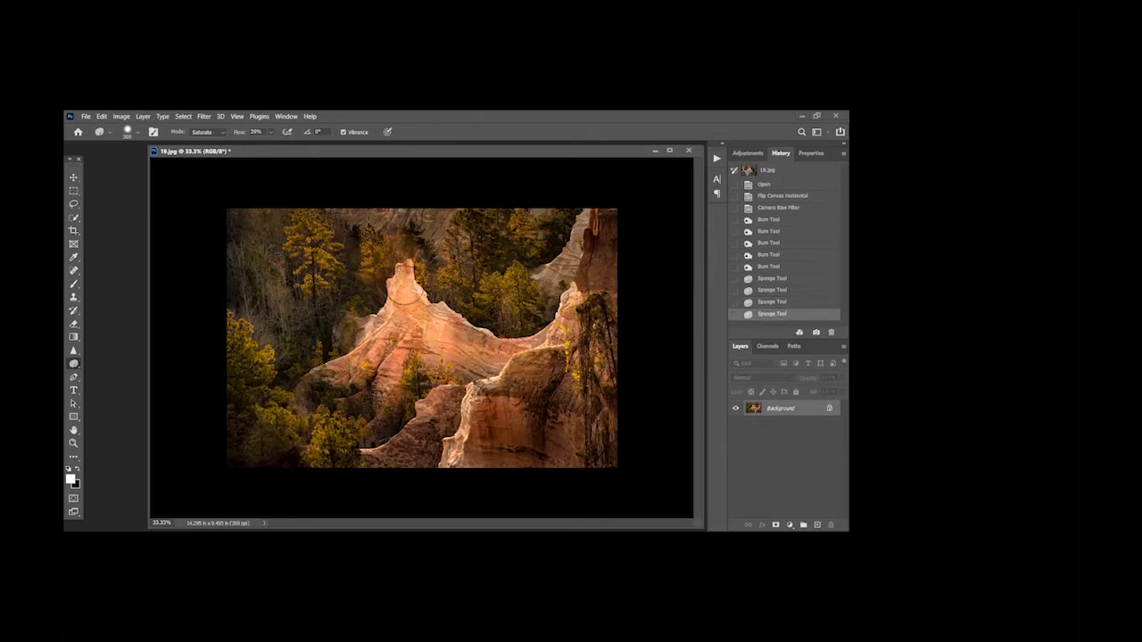
pyautogui.moveTo(406, 286); pyautogui.dragTo(335, 372)
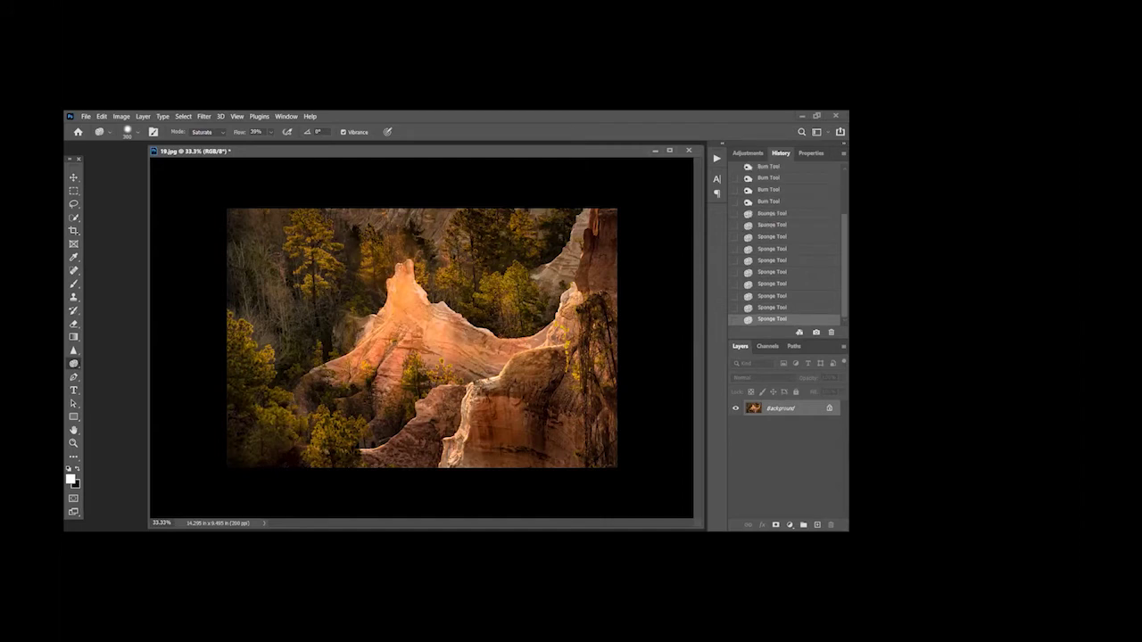
pyautogui.moveTo(527, 343); pyautogui.dragTo(466, 332)
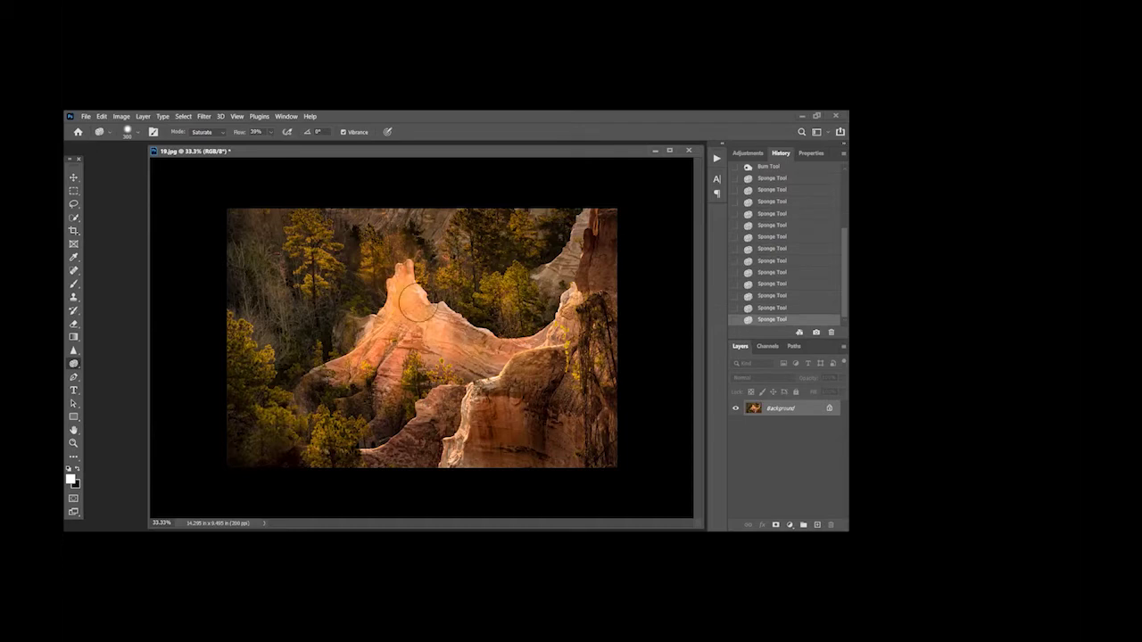
pyautogui.moveTo(415, 303); pyautogui.dragTo(406, 277)
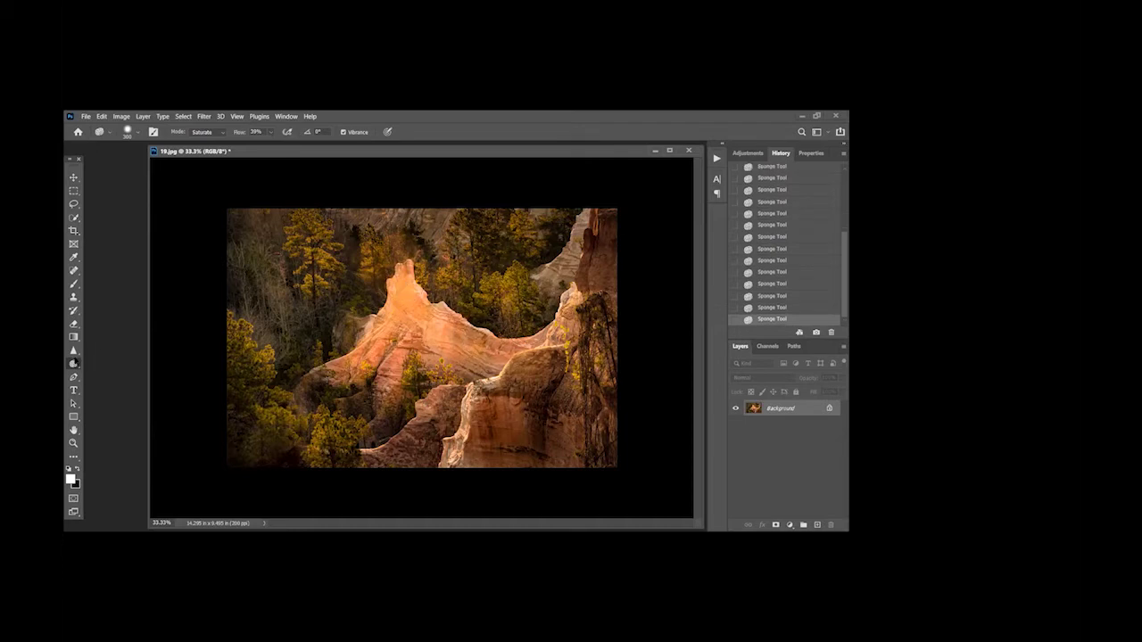
# Darken the upper part and left slope of the central peak with a 300 px Burn brush set to Midtones
pyautogui.moveTo(75, 364)
pyautogui.mouseDown()
pyautogui.moveTo(106, 376)
pyautogui.moveTo(107, 366)
pyautogui.mouseUp()
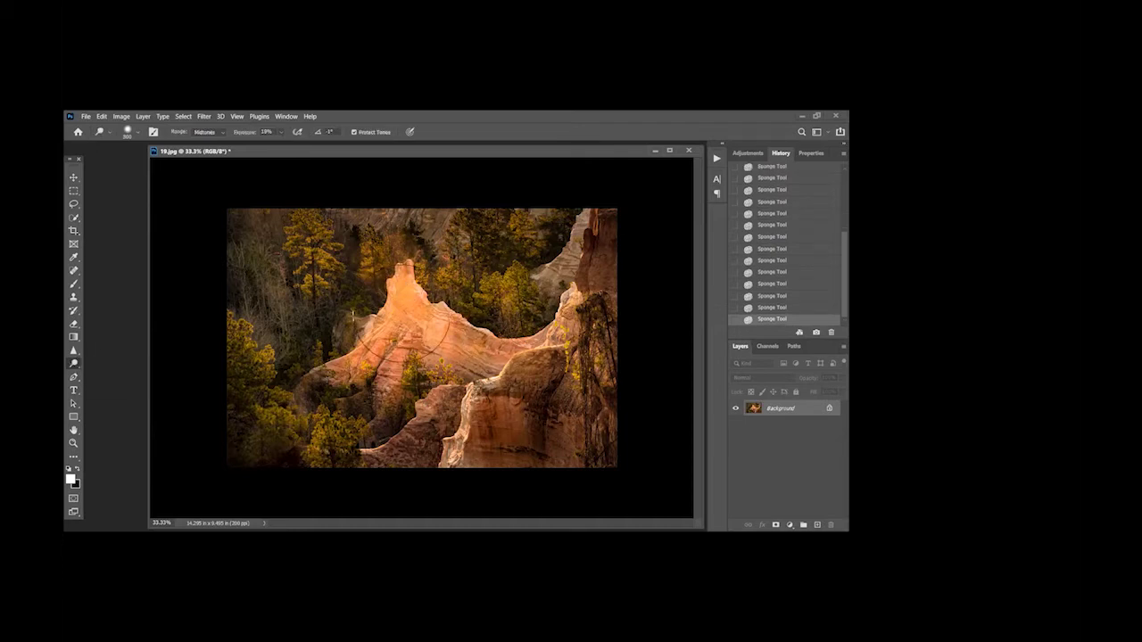
pyautogui.moveTo(406, 339)
pyautogui.mouseDown()
pyautogui.moveTo(447, 325)
pyautogui.moveTo(362, 352)
pyautogui.mouseUp()
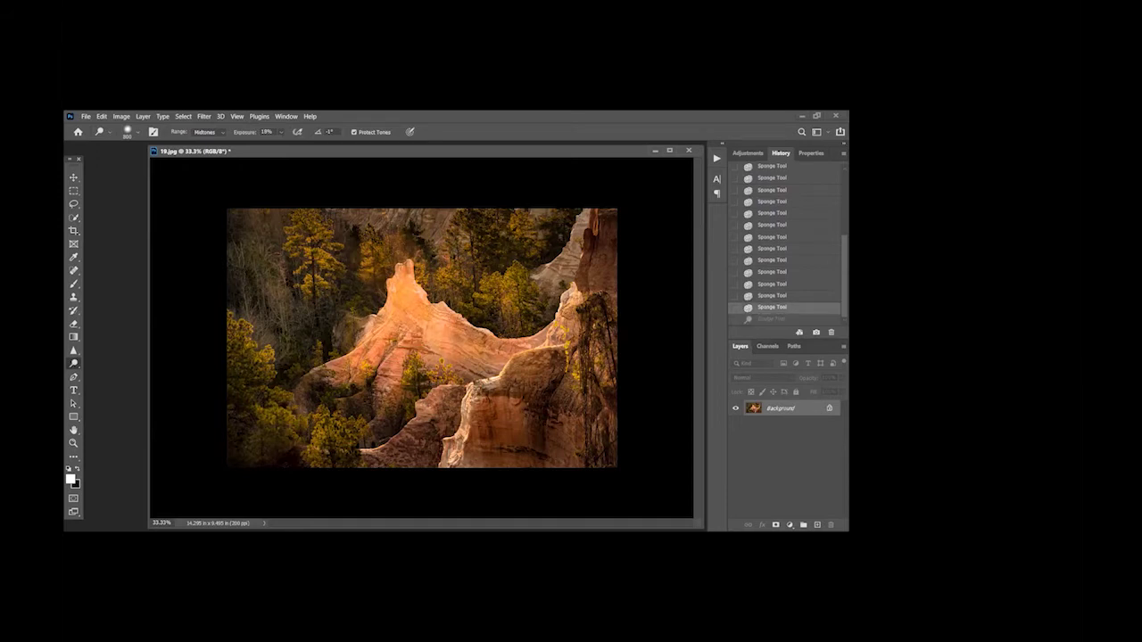
pyautogui.moveTo(75, 363); pyautogui.dragTo(99, 374)
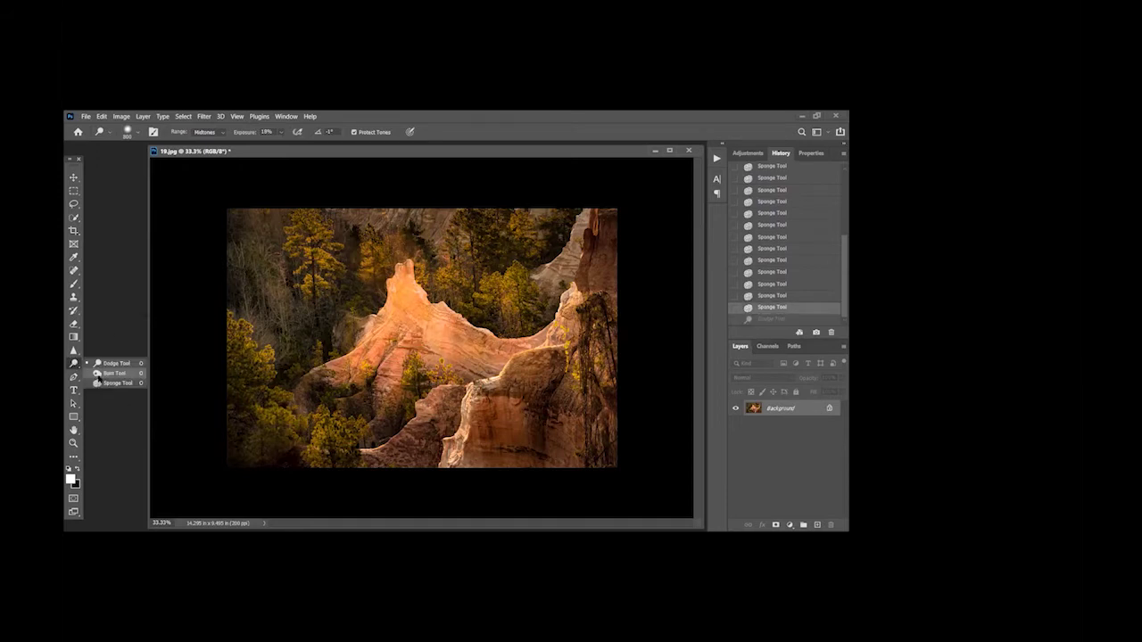
pyautogui.click(99, 374)
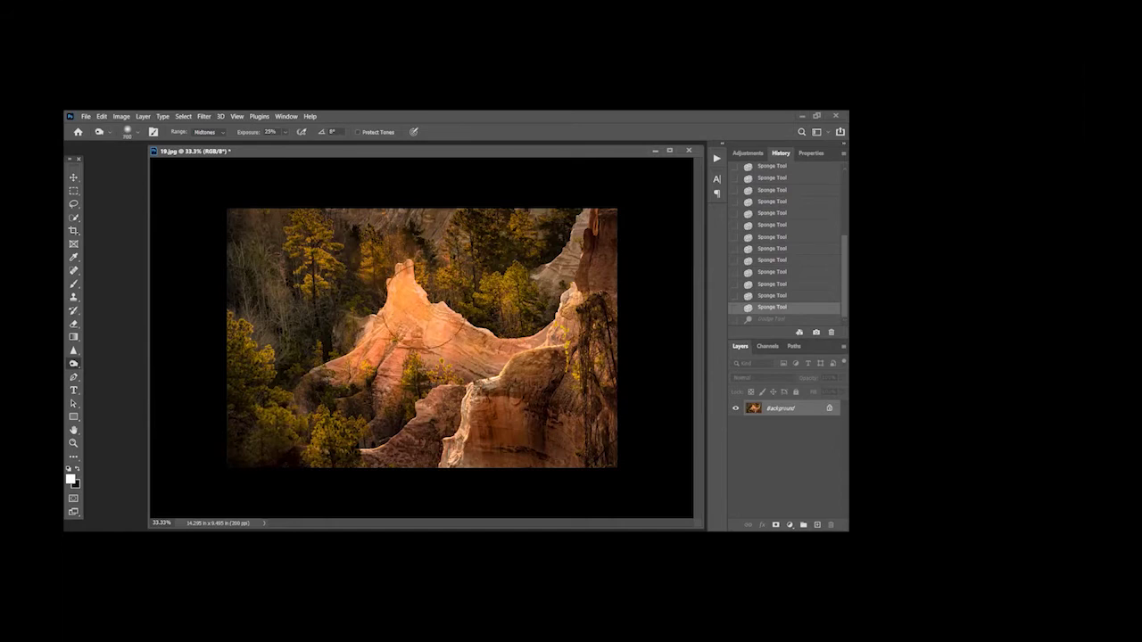
pyautogui.moveTo(411, 299)
pyautogui.mouseDown()
pyautogui.moveTo(401, 284)
pyautogui.moveTo(438, 322)
pyautogui.moveTo(372, 342)
pyautogui.mouseUp()
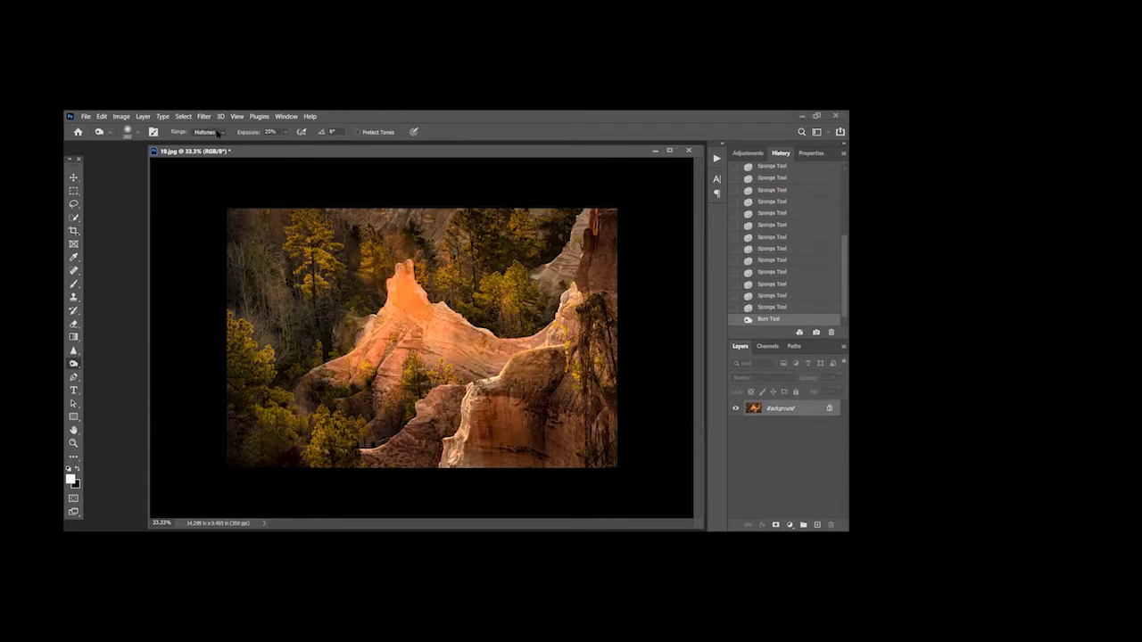
# Burn the Shadows range on the central peak, its slopes and the ridge beside it
pyautogui.click(217, 134)
pyautogui.click(210, 140)
pyautogui.moveTo(397, 330); pyautogui.dragTo(344, 371)
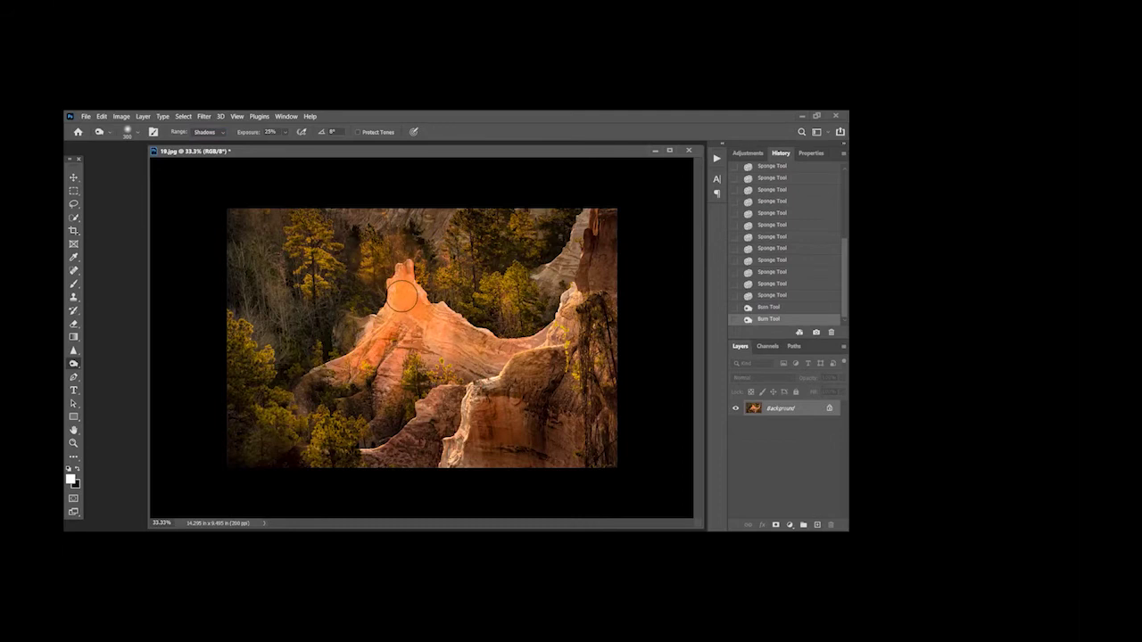
pyautogui.moveTo(401, 295)
pyautogui.mouseDown()
pyautogui.moveTo(422, 269)
pyautogui.moveTo(428, 299)
pyautogui.mouseUp()
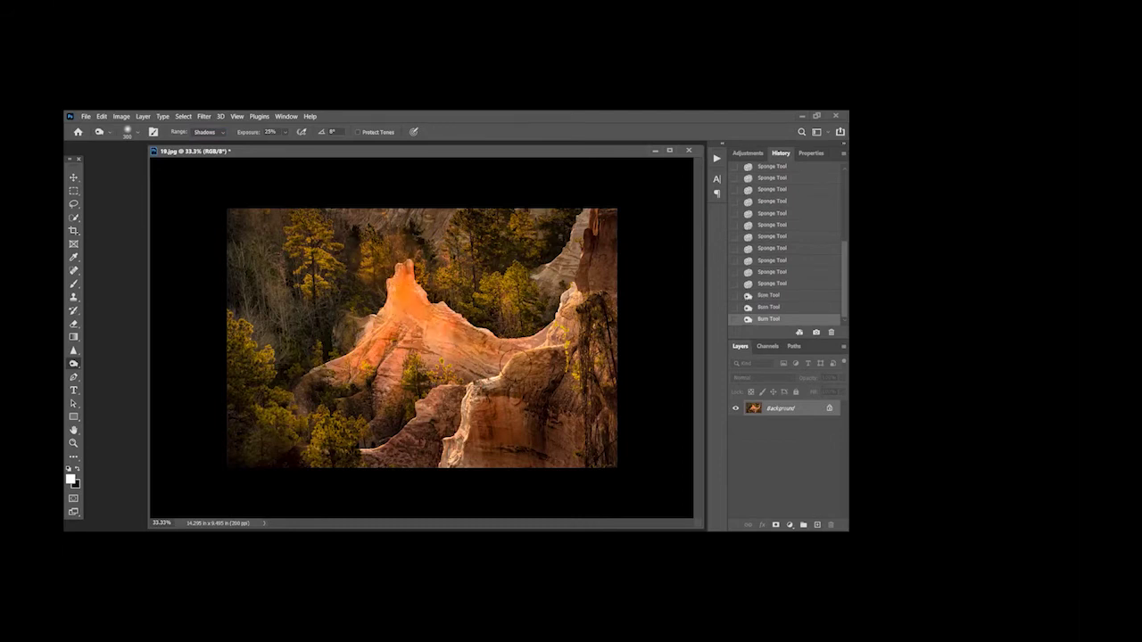
pyautogui.moveTo(448, 361)
pyautogui.mouseDown()
pyautogui.moveTo(377, 385)
pyautogui.moveTo(437, 368)
pyautogui.mouseUp()
pyautogui.moveTo(446, 319); pyautogui.dragTo(546, 267)
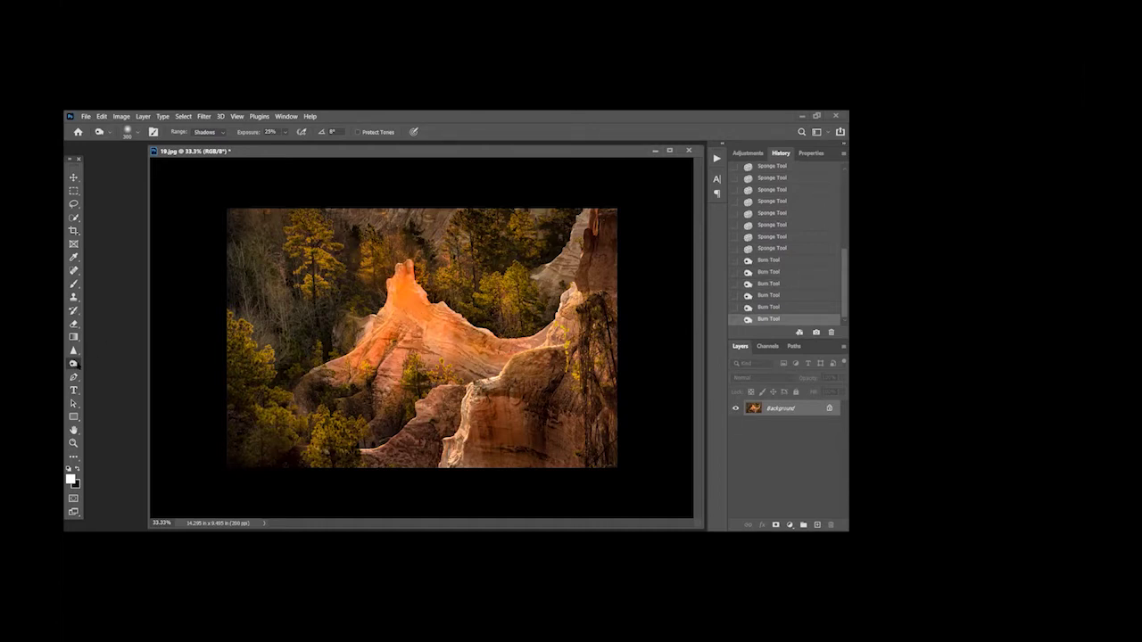
# Switch the Burn range back to Midtones and darken the peak's top and the ridge right of it
pyautogui.rightClick(74, 364)
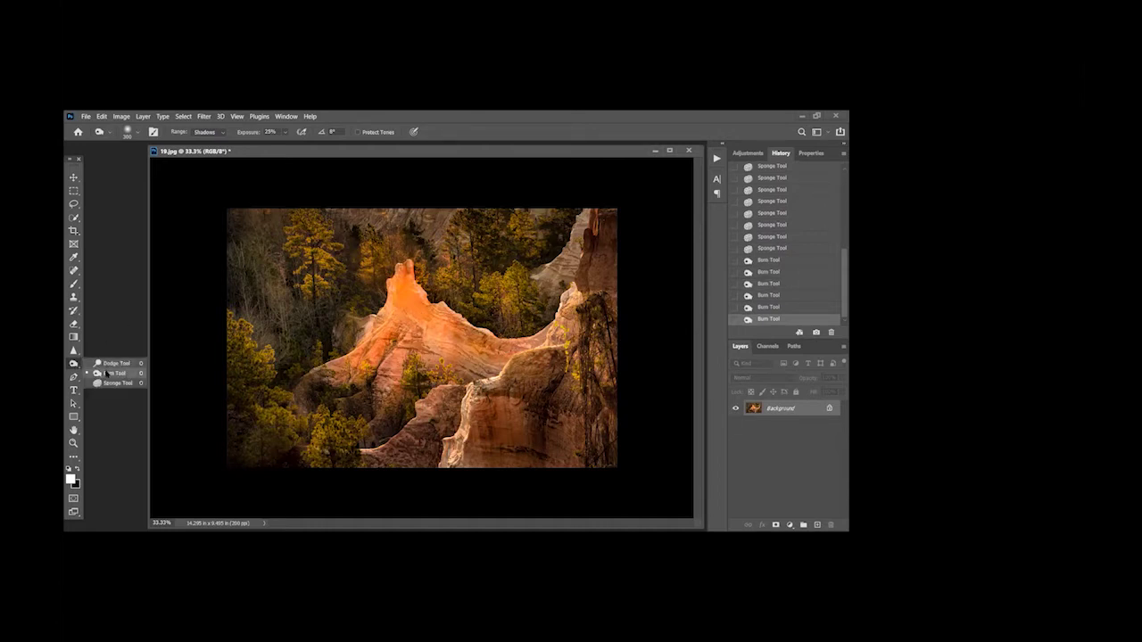
pyautogui.click(107, 373)
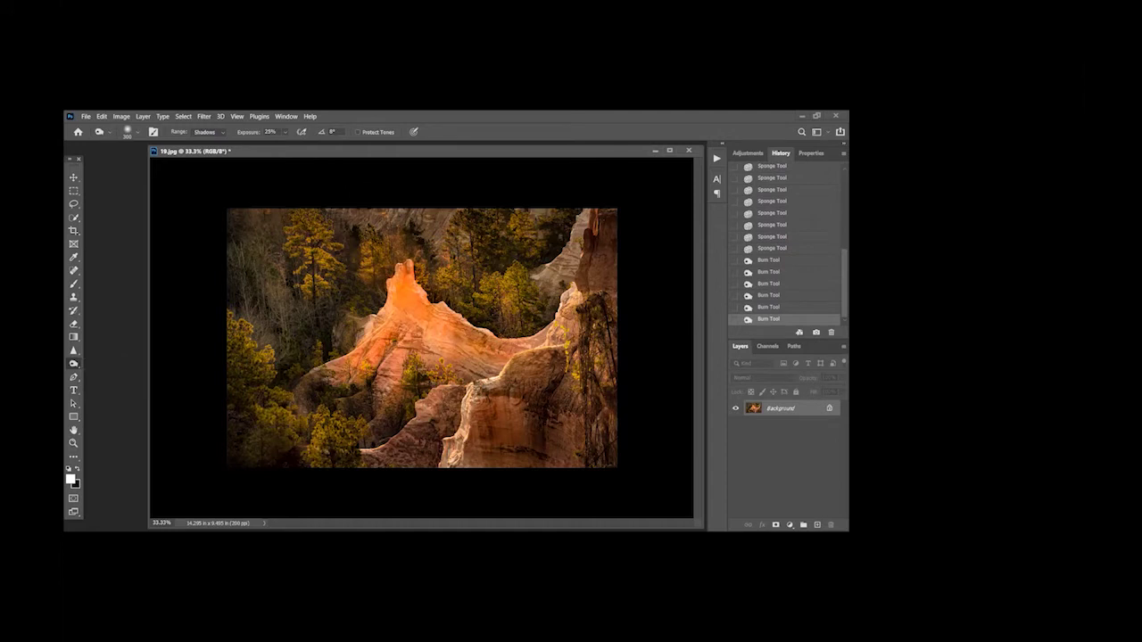
pyautogui.click(206, 132)
pyautogui.click(205, 148)
pyautogui.moveTo(413, 281); pyautogui.dragTo(409, 290)
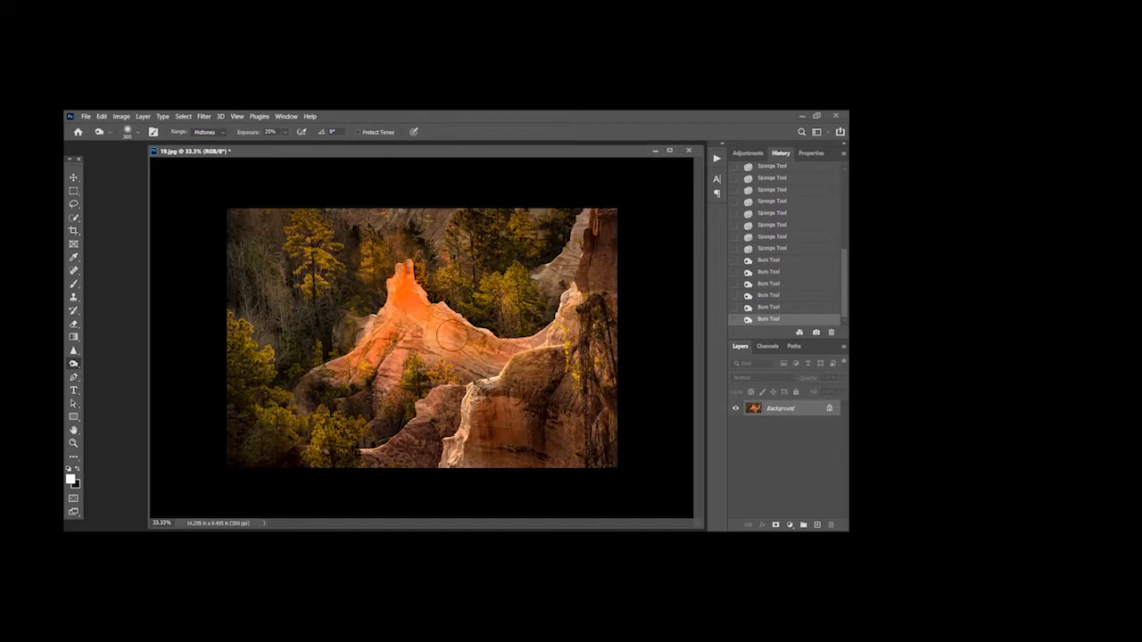
pyautogui.moveTo(453, 336); pyautogui.dragTo(464, 344)
# Saturate the trees around and behind the central peak with the 300 px Sponge brush
pyautogui.click(76, 364)
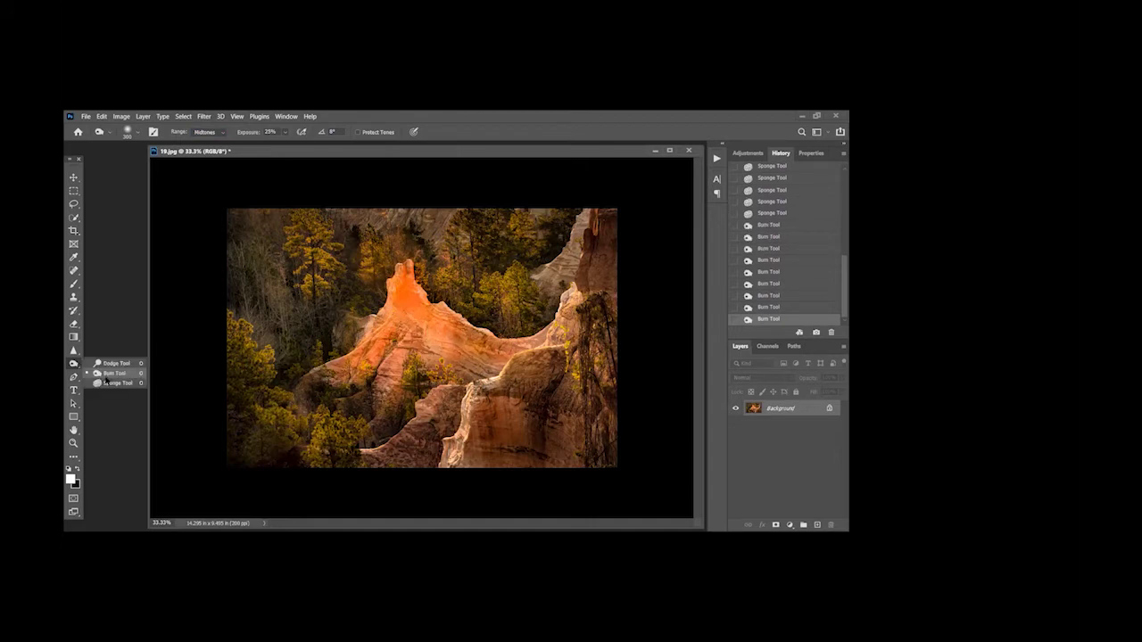
pyautogui.click(105, 384)
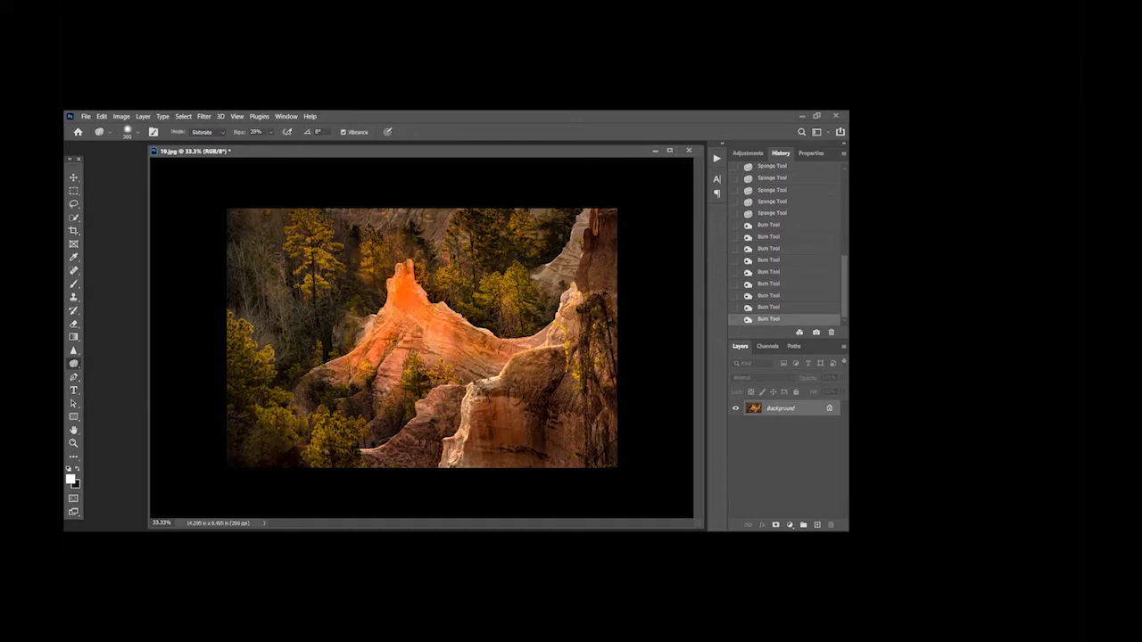
pyautogui.moveTo(361, 266); pyautogui.dragTo(382, 272)
pyautogui.moveTo(361, 323); pyautogui.dragTo(348, 335)
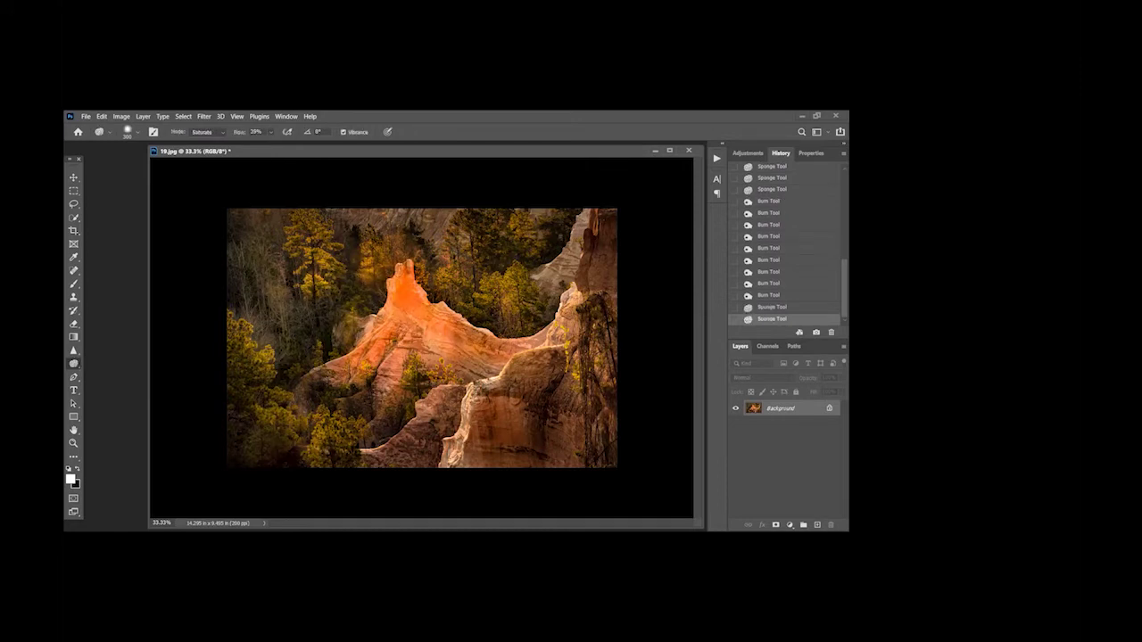
pyautogui.moveTo(442, 268)
pyautogui.mouseDown()
pyautogui.moveTo(460, 272)
pyautogui.moveTo(464, 304)
pyautogui.moveTo(486, 300)
pyautogui.mouseUp()
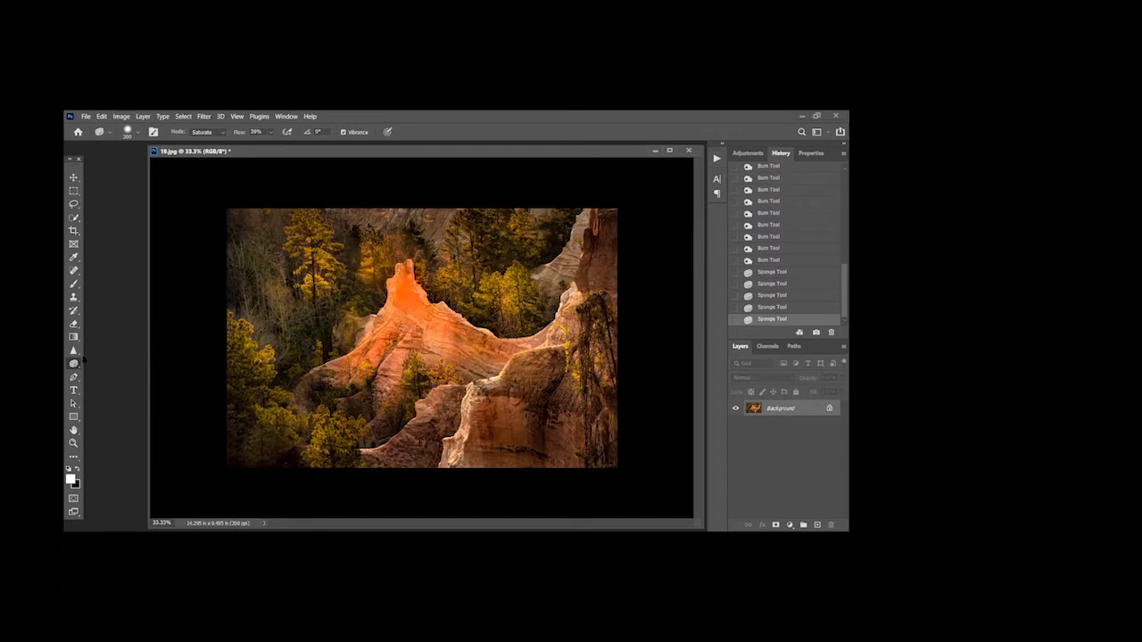
pyautogui.rightClick(74, 364)
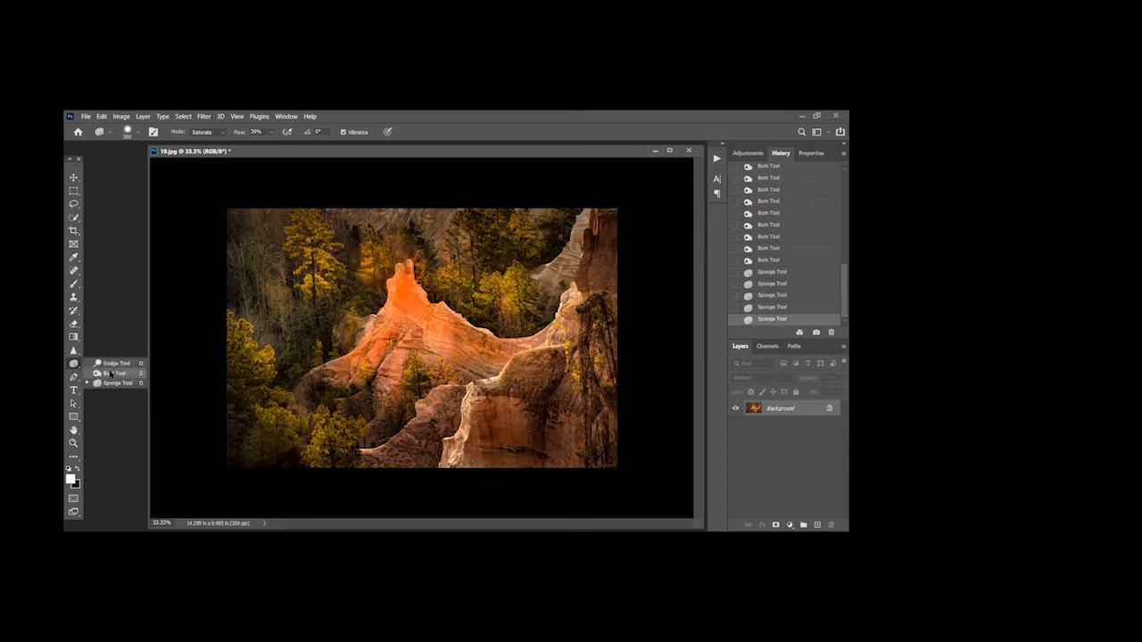
pyautogui.click(110, 373)
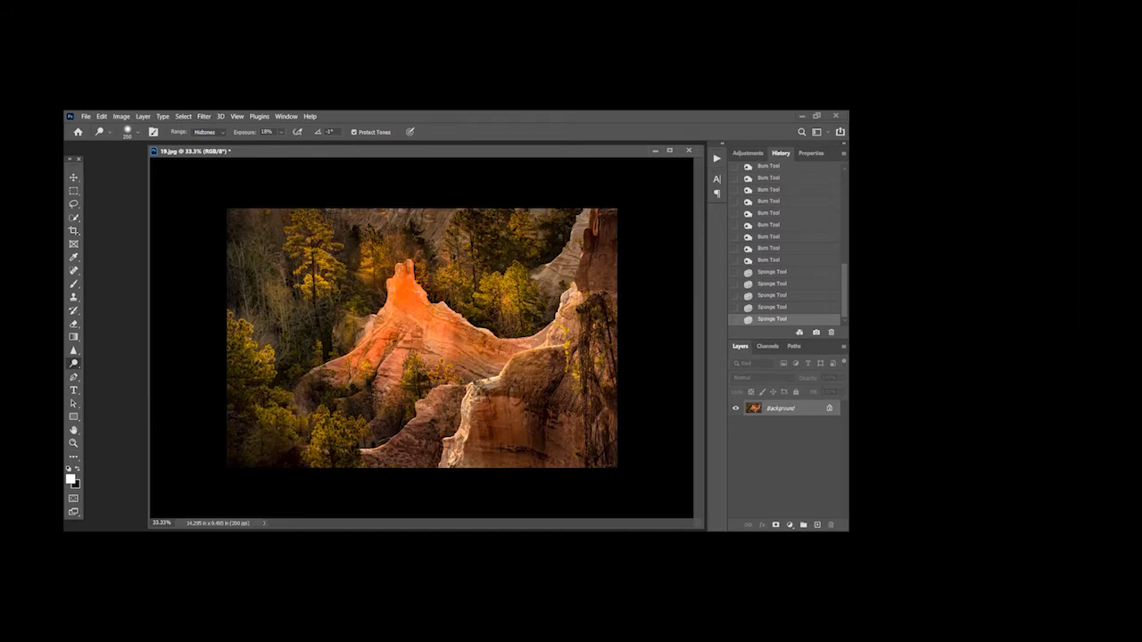
pyautogui.moveTo(466, 398); pyautogui.dragTo(449, 455)
pyautogui.click(772, 307)
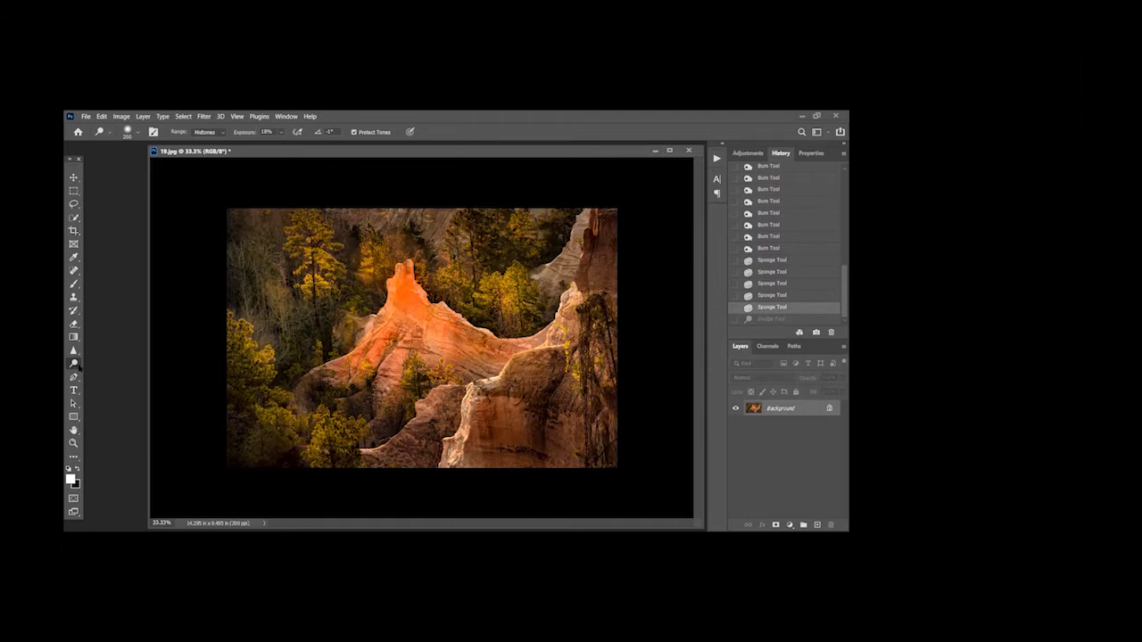
# Darken the foreground rock's pale edge, the lower ridge and spots around the upper trees with a 175 px Burn brush set to Midtones
pyautogui.rightClick(74, 364)
pyautogui.click(103, 374)
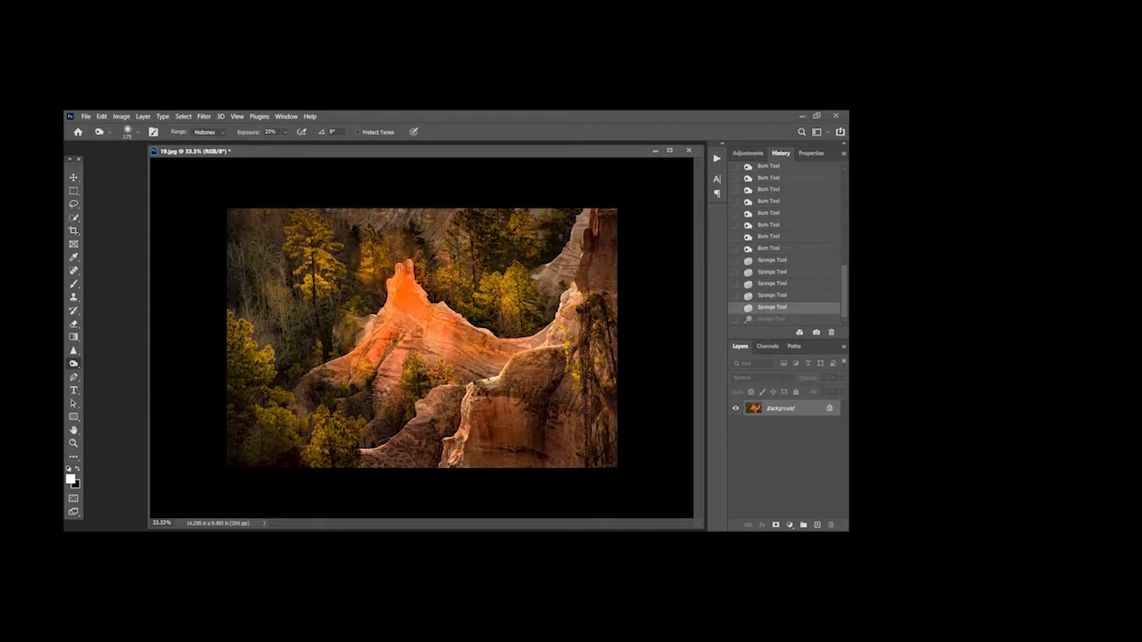
pyautogui.click(375, 450)
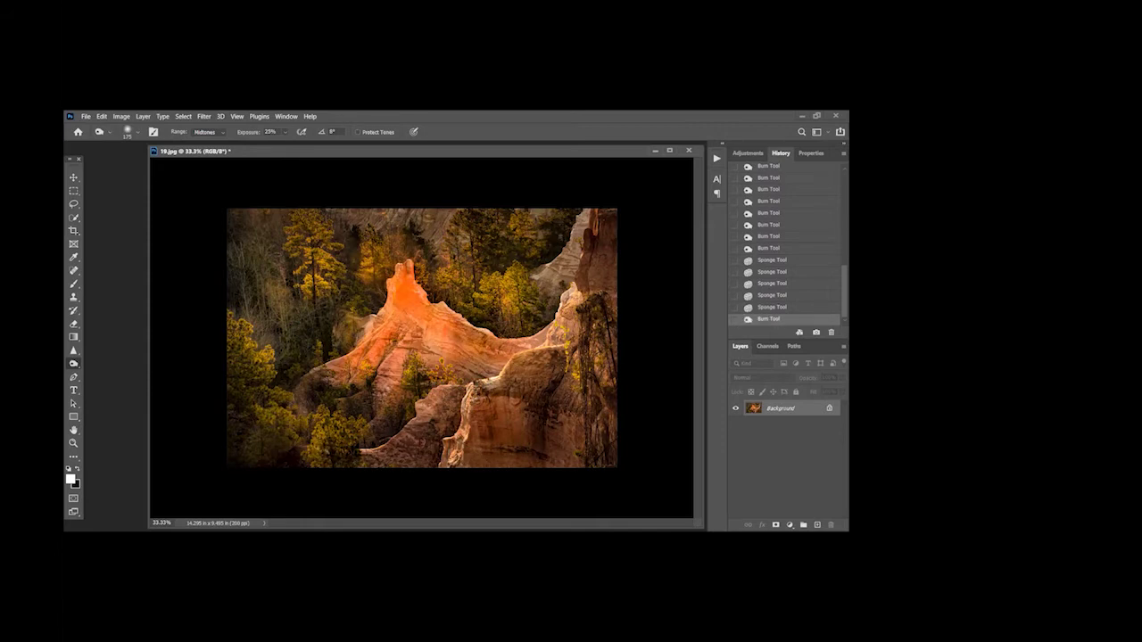
pyautogui.click(452, 446)
pyautogui.click(467, 427)
pyautogui.click(477, 397)
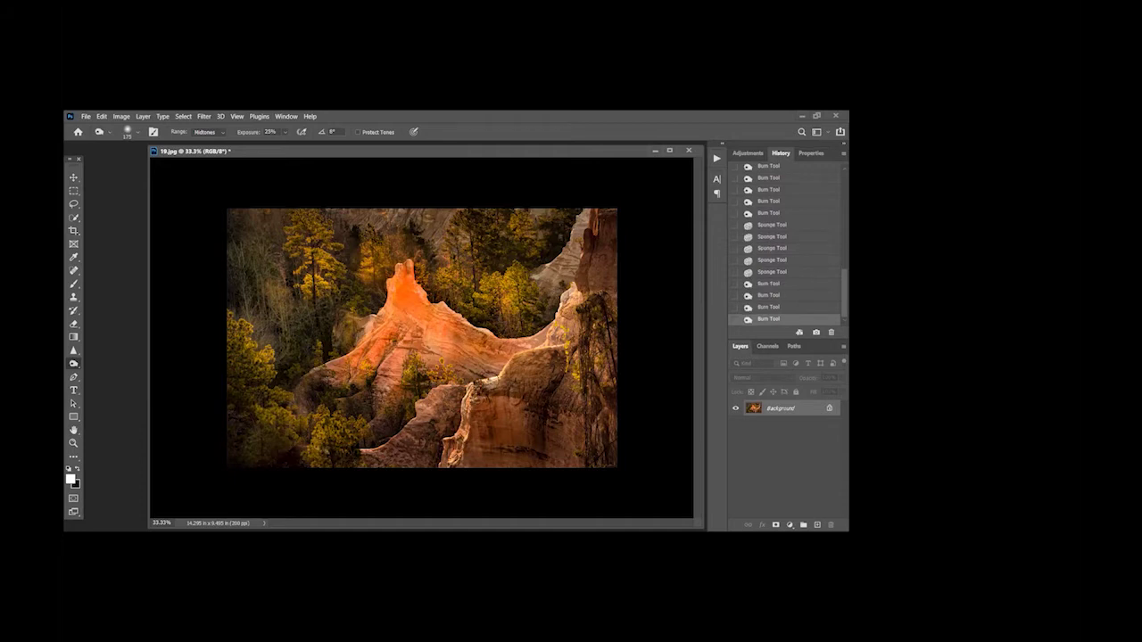
pyautogui.click(559, 279)
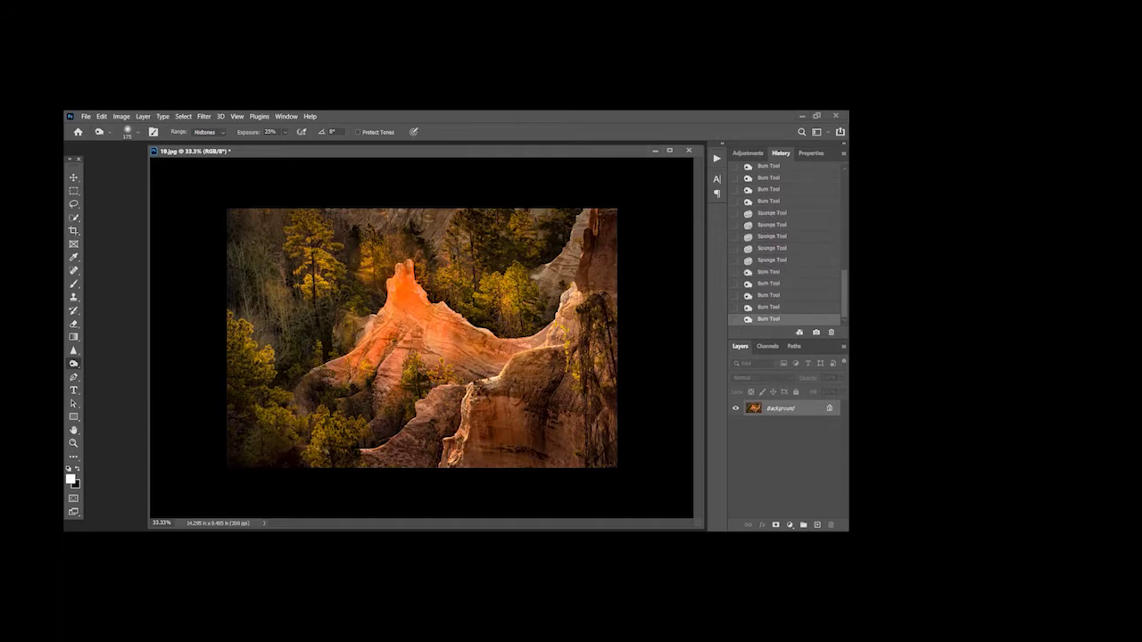
pyautogui.click(509, 290)
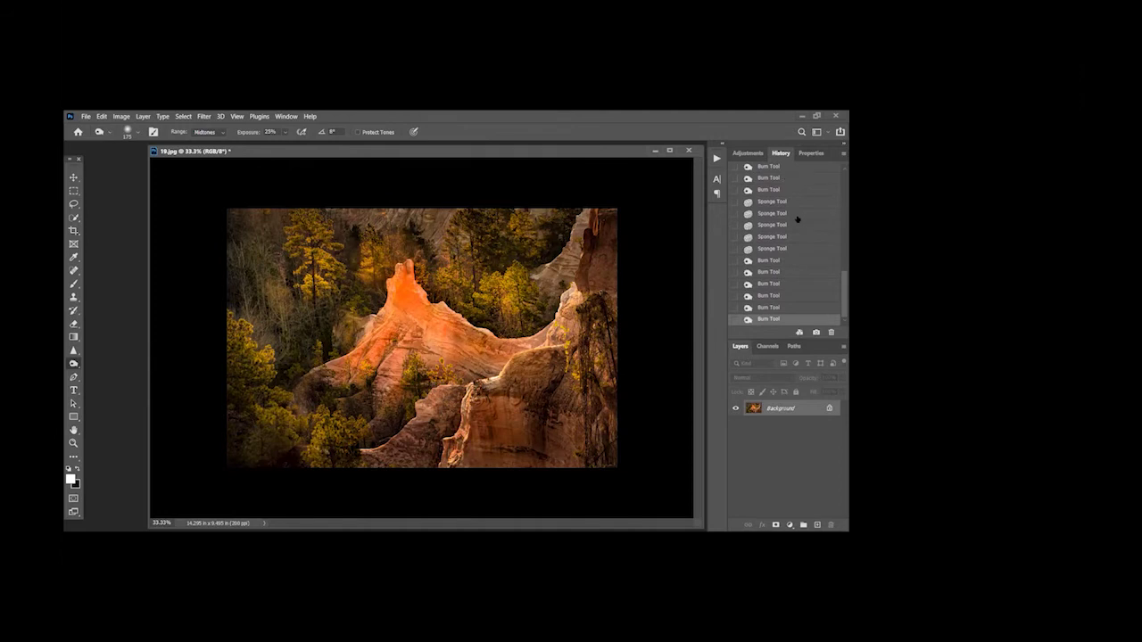
# Compare the edited photo with its Flip Canvas Horizontal history state and return to the latest Burn state
pyautogui.scroll(1, 799, 221)
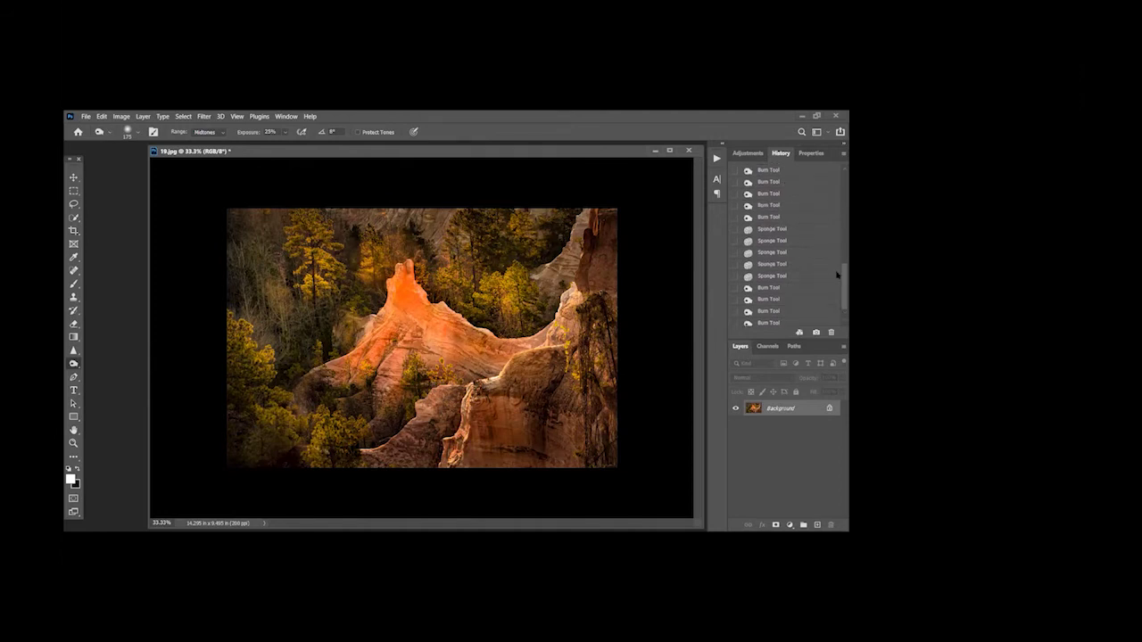
pyautogui.moveTo(838, 271); pyautogui.dragTo(838, 170)
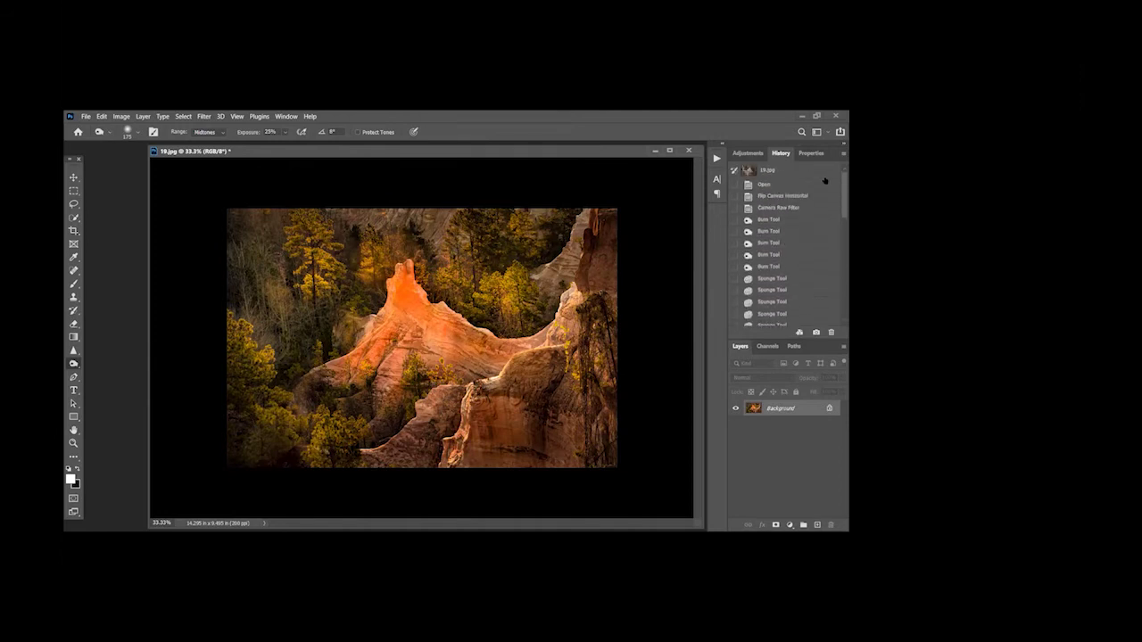
pyautogui.click(766, 198)
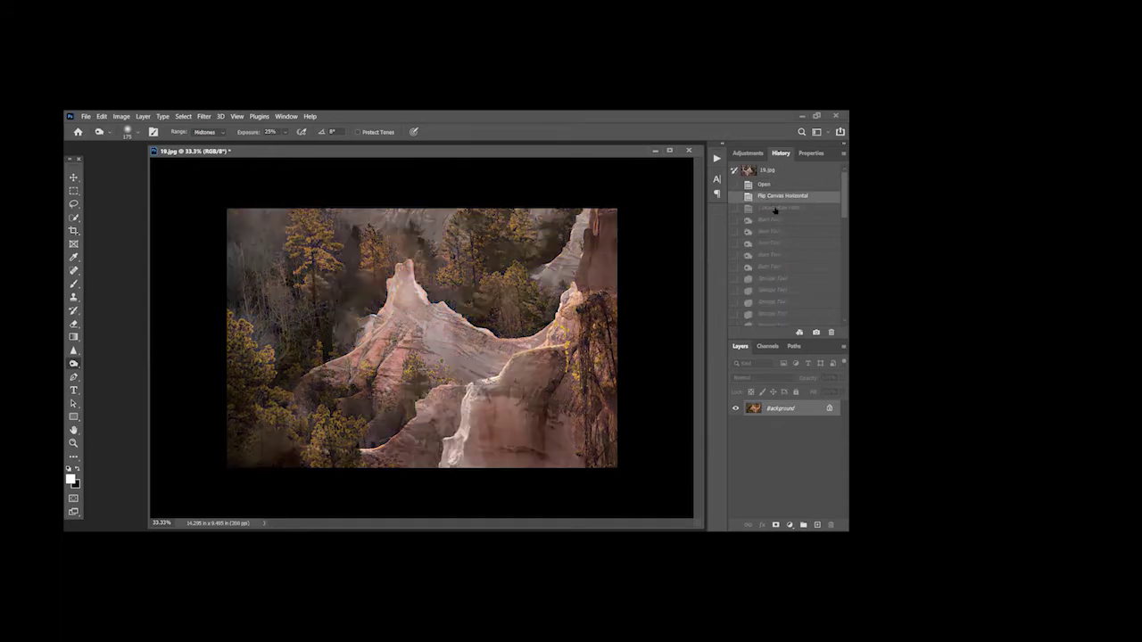
pyautogui.scroll(-5, 787, 234)
pyautogui.scroll(-3, 796, 249)
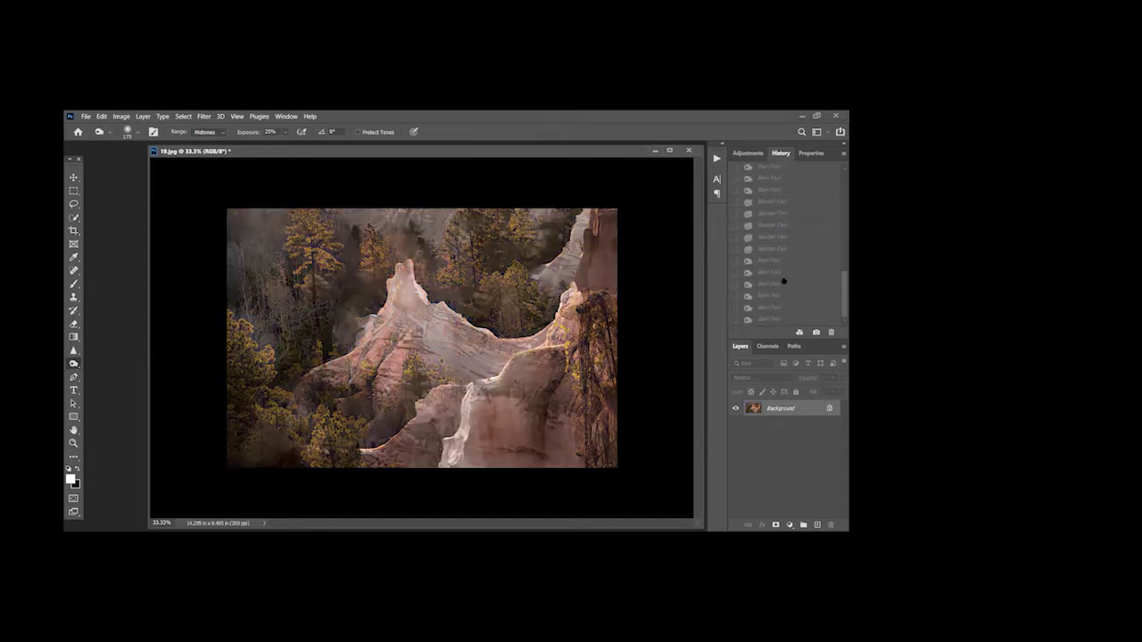
pyautogui.click(769, 318)
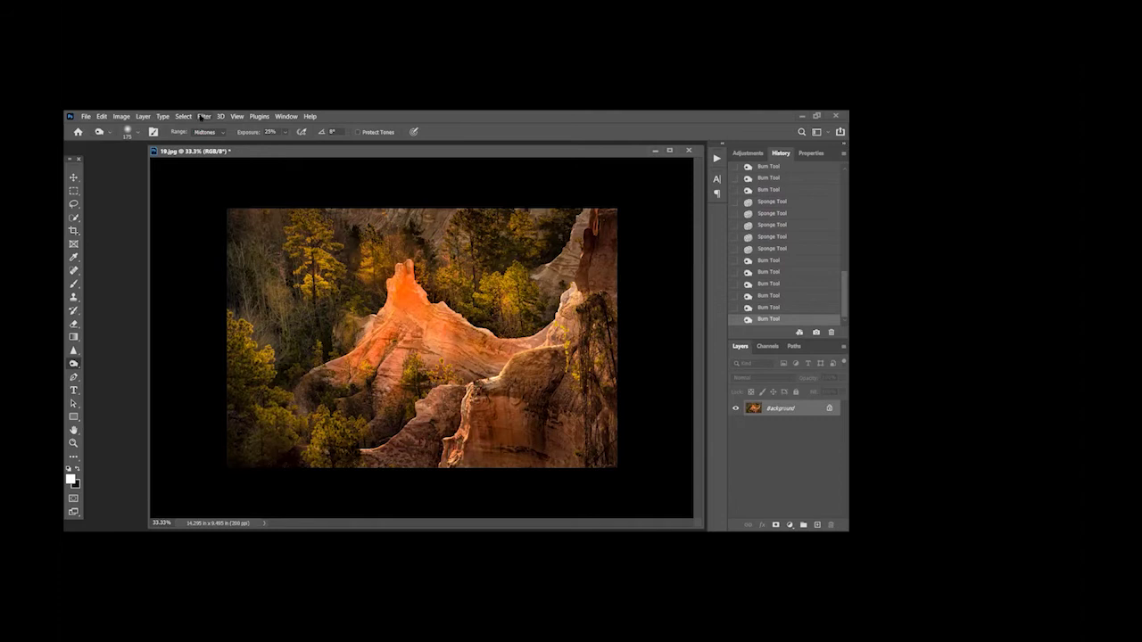
# Apply Smart Sharpen to the photo with Amount 197%, Radius 1.5 px, Reduce Noise 15% and Gaussian Blur removal
pyautogui.click(203, 117)
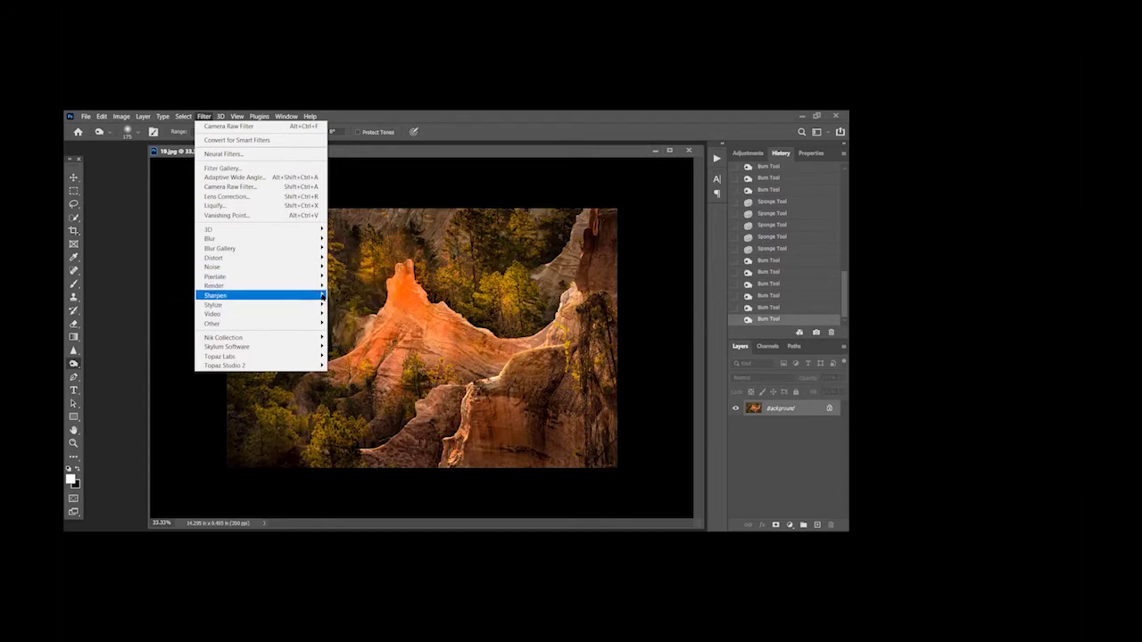
pyautogui.moveTo(322, 298)
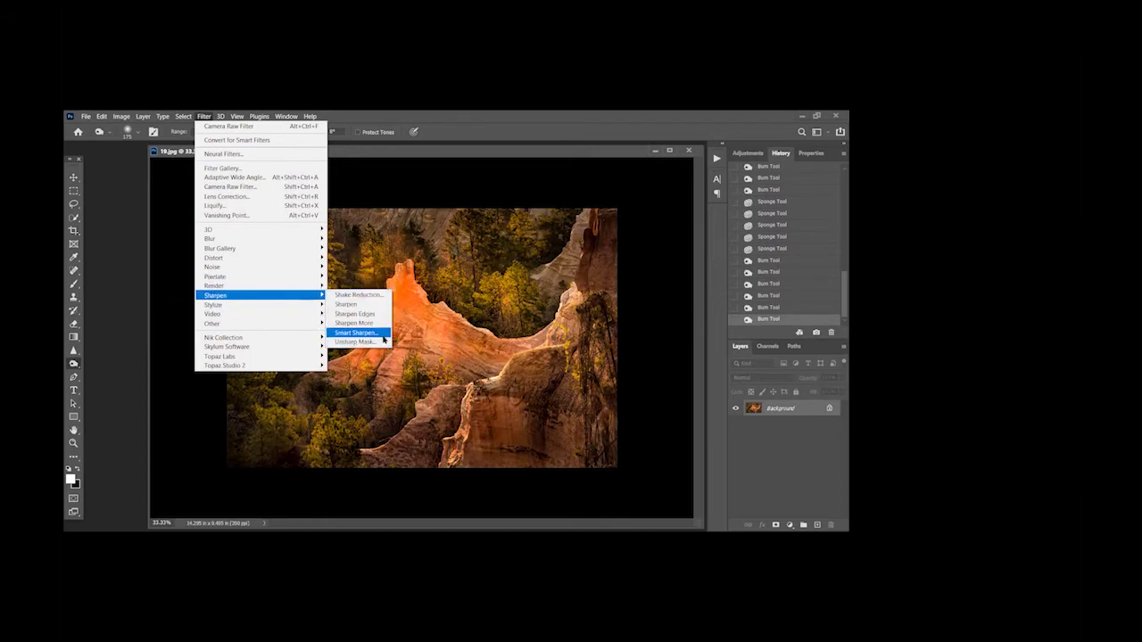
pyautogui.click(382, 336)
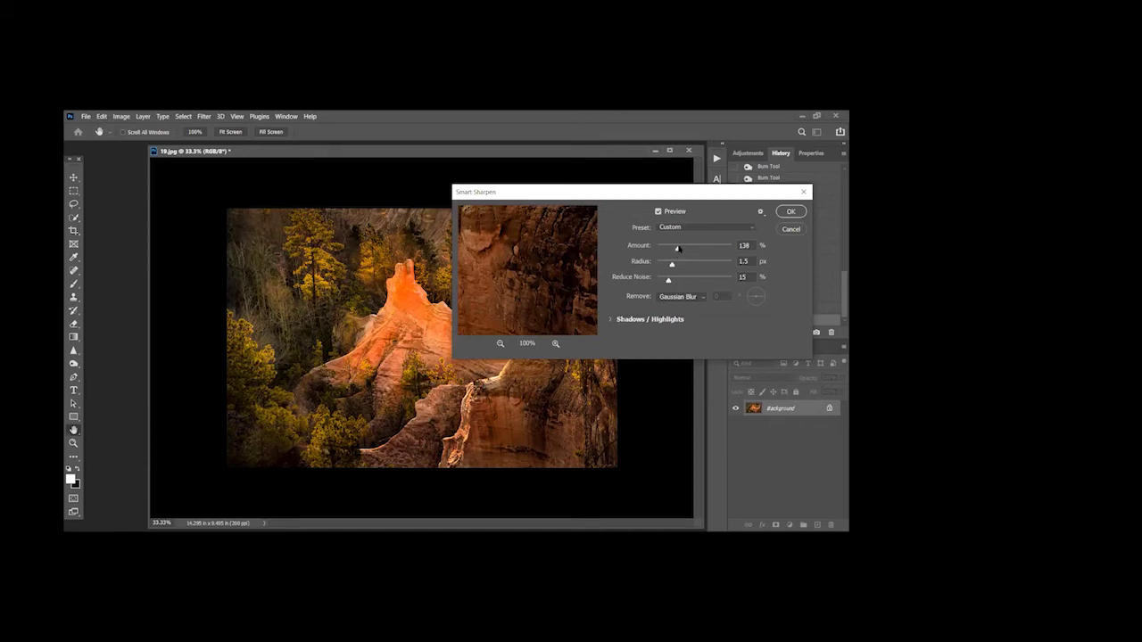
pyautogui.moveTo(678, 248); pyautogui.dragTo(702, 249)
pyautogui.moveTo(507, 288)
pyautogui.mouseDown()
pyautogui.moveTo(495, 280)
pyautogui.moveTo(568, 303)
pyautogui.moveTo(507, 279)
pyautogui.moveTo(497, 256)
pyautogui.moveTo(514, 282)
pyautogui.moveTo(495, 278)
pyautogui.moveTo(502, 267)
pyautogui.mouseUp()
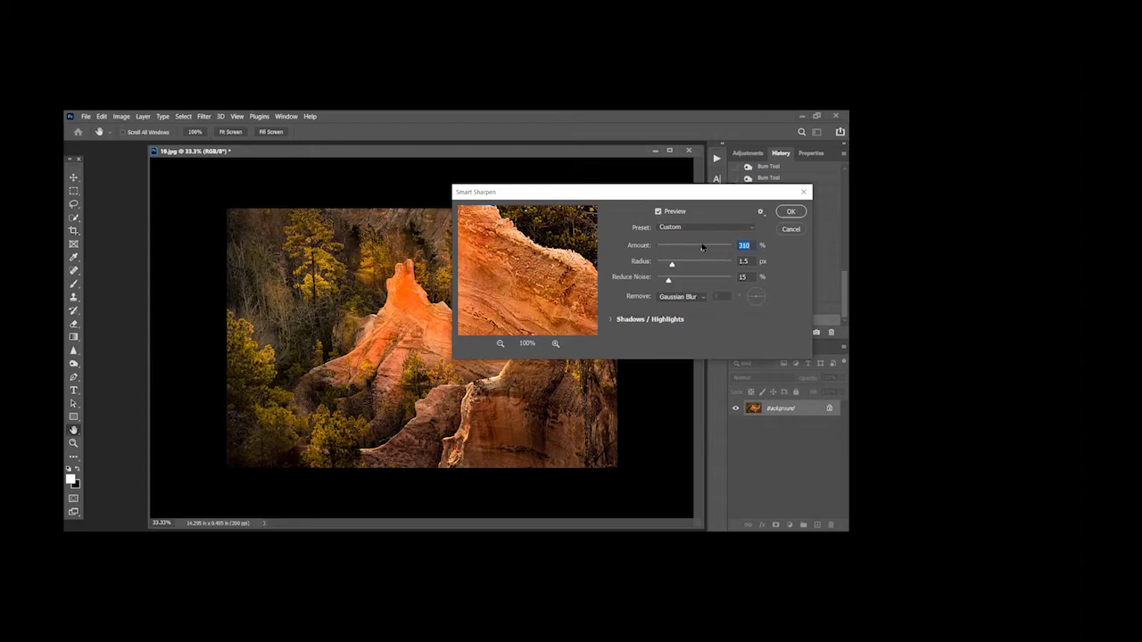
pyautogui.moveTo(703, 248); pyautogui.dragTo(692, 247)
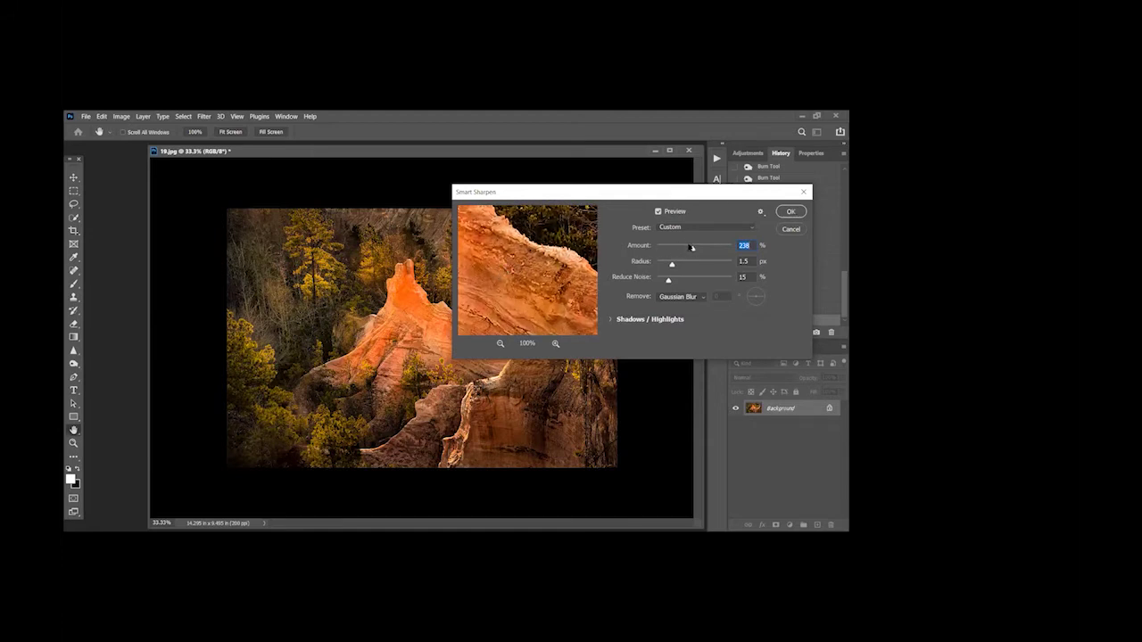
pyautogui.moveTo(694, 249); pyautogui.dragTo(711, 248)
pyautogui.moveTo(524, 275); pyautogui.dragTo(514, 241)
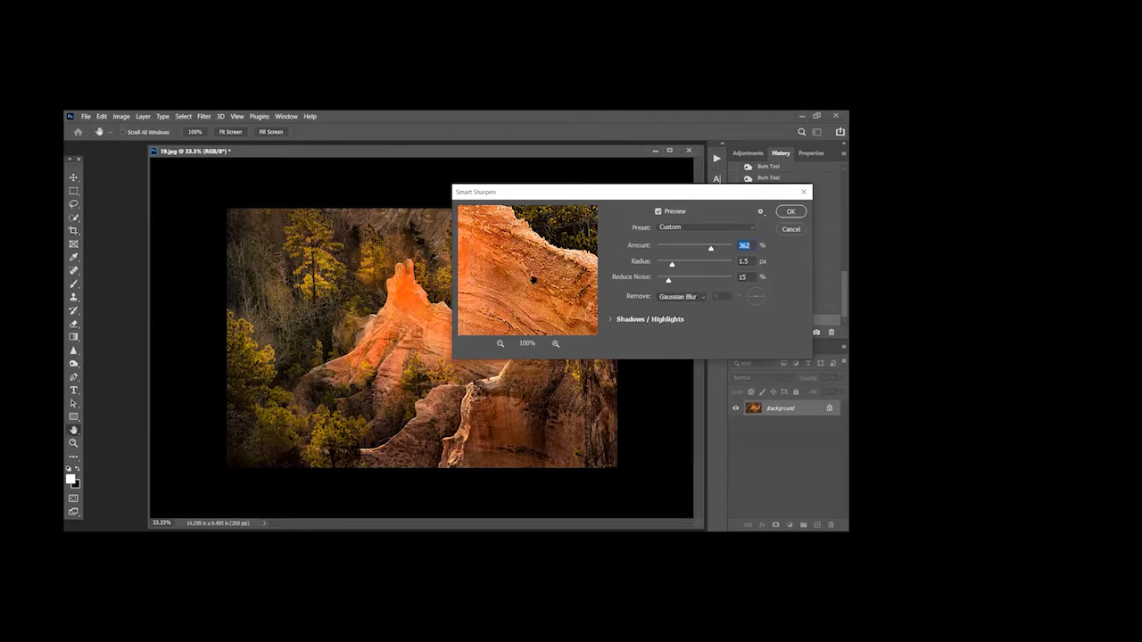
pyautogui.moveTo(545, 265); pyautogui.dragTo(521, 299)
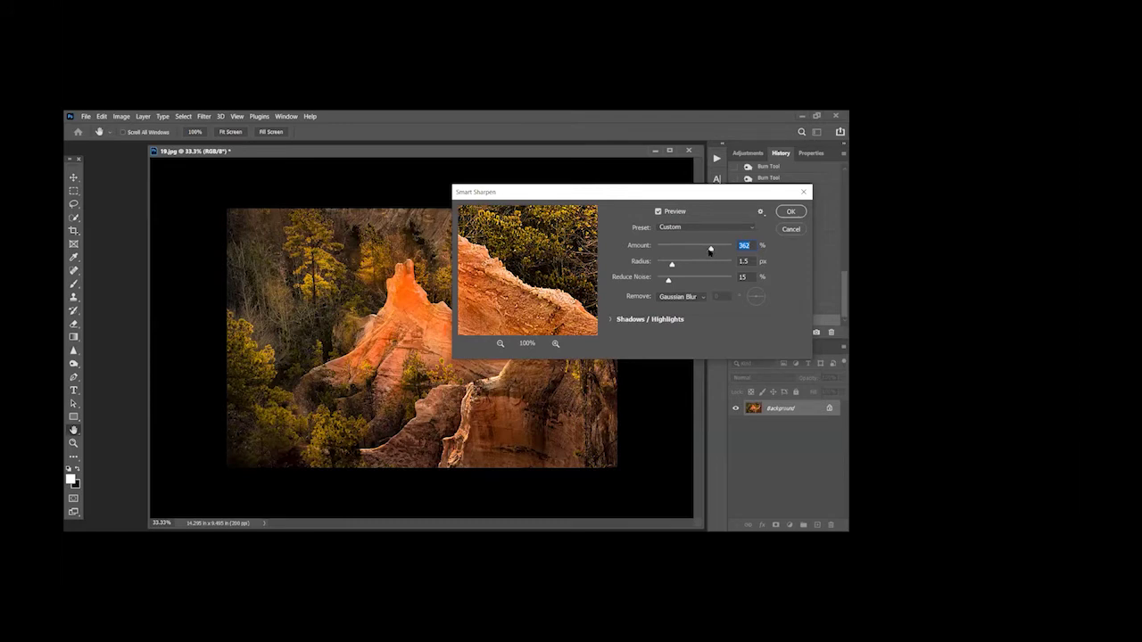
pyautogui.moveTo(710, 250); pyautogui.dragTo(685, 250)
pyautogui.moveTo(684, 252); pyautogui.dragTo(687, 250)
pyautogui.click(789, 213)
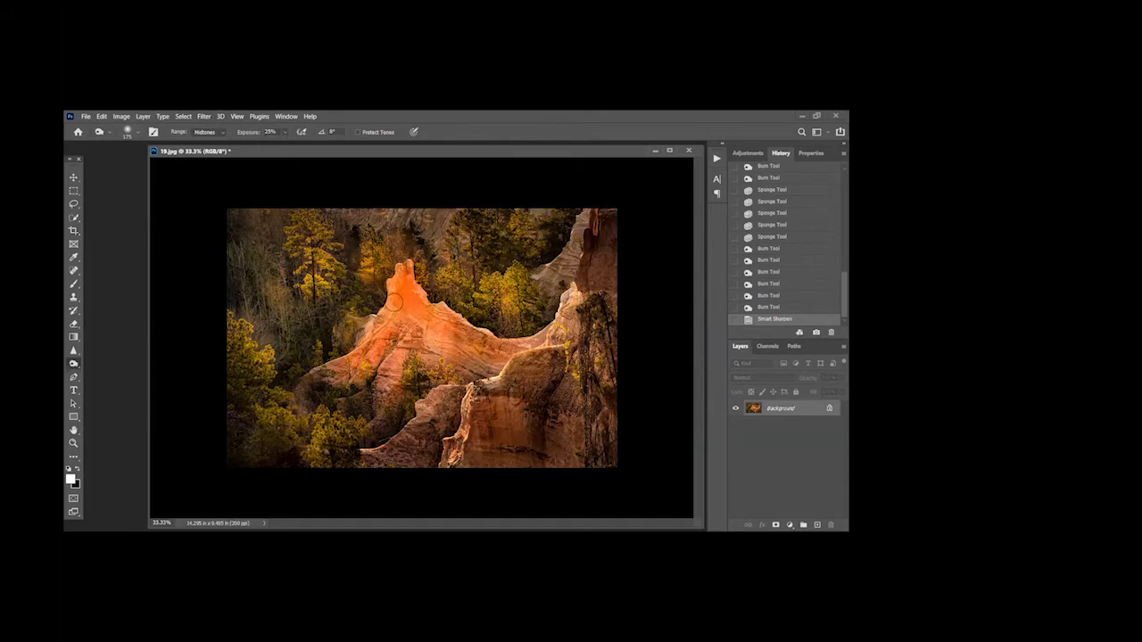
pyautogui.click(204, 117)
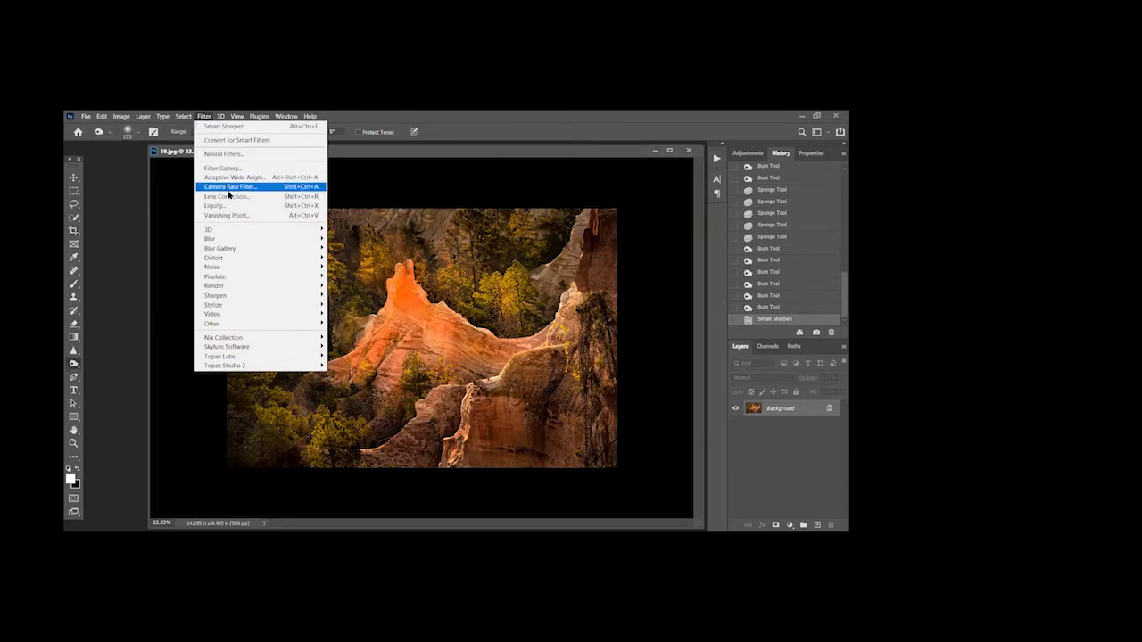
pyautogui.moveTo(241, 295)
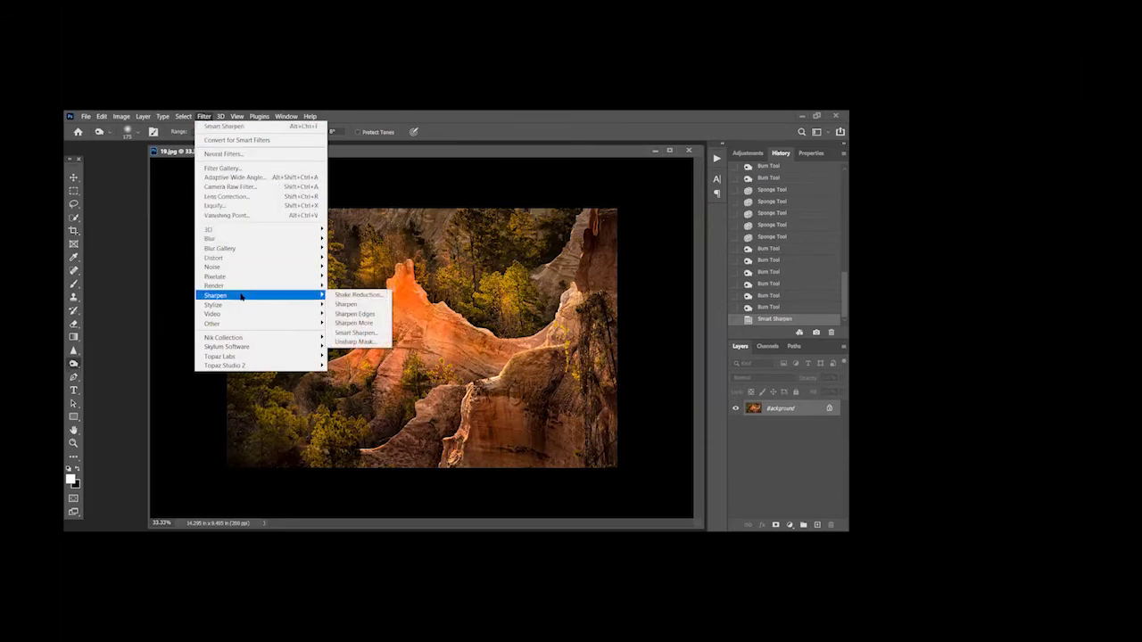
pyautogui.click(362, 333)
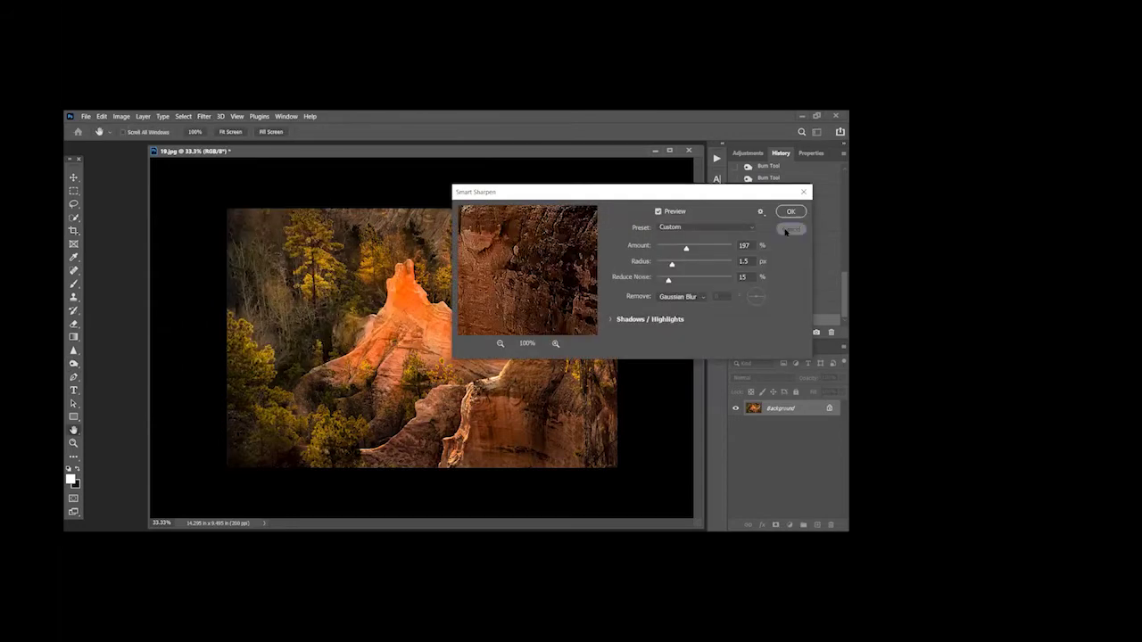
pyautogui.press('Return')
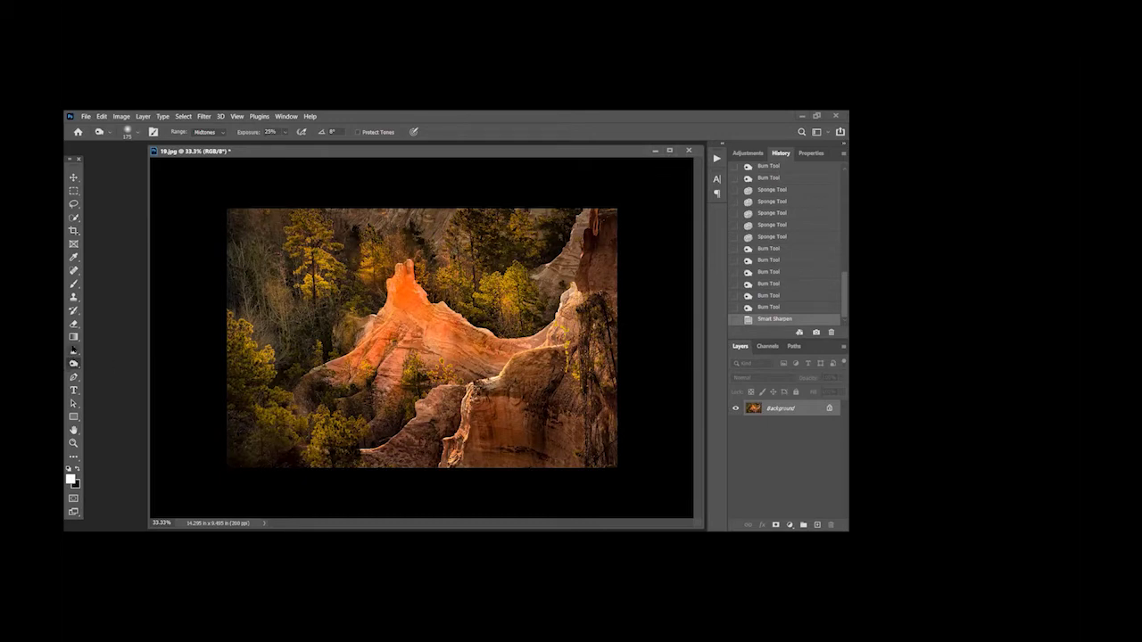
# Sharpen a small patch of the central peak's rock face with a 70 px Sharpen brush at 50% strength
pyautogui.click(74, 351)
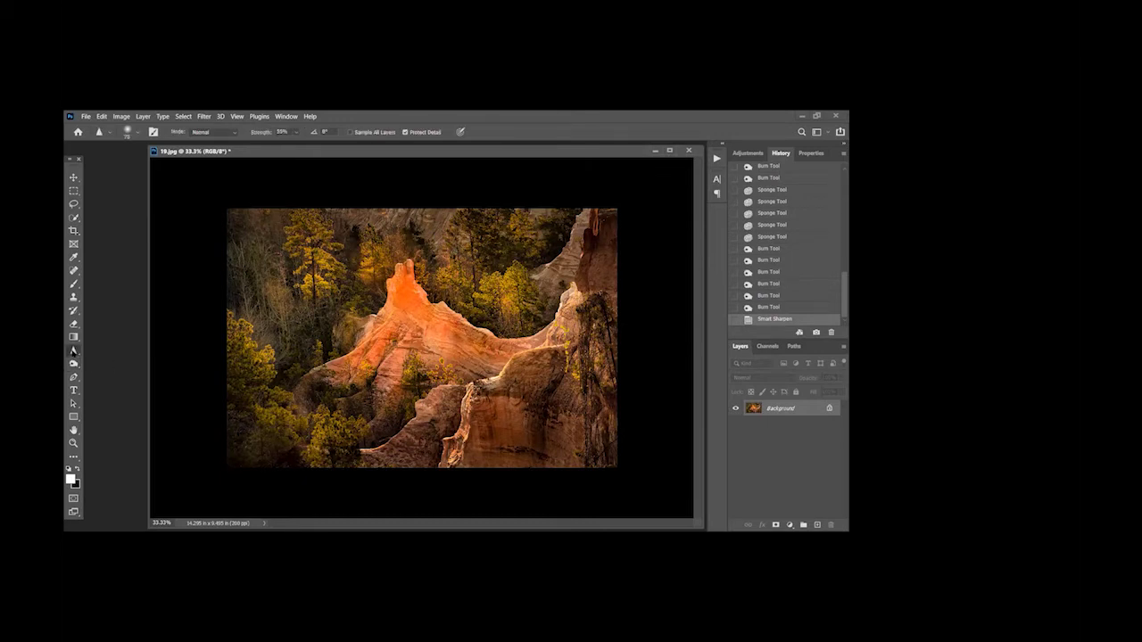
pyautogui.rightClick(74, 351)
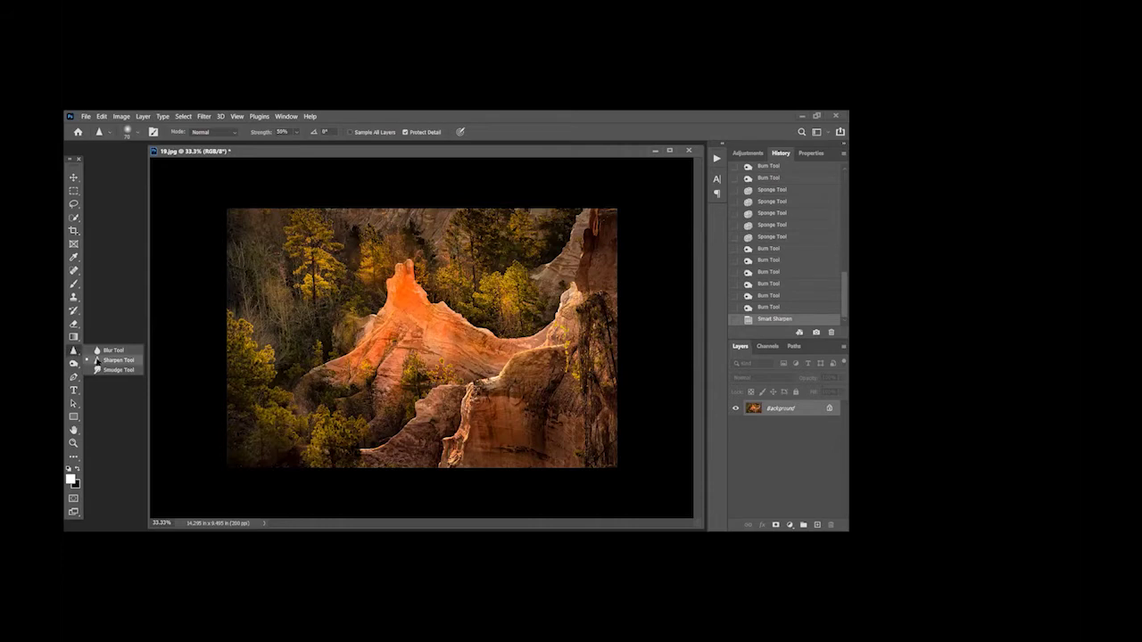
pyautogui.click(116, 360)
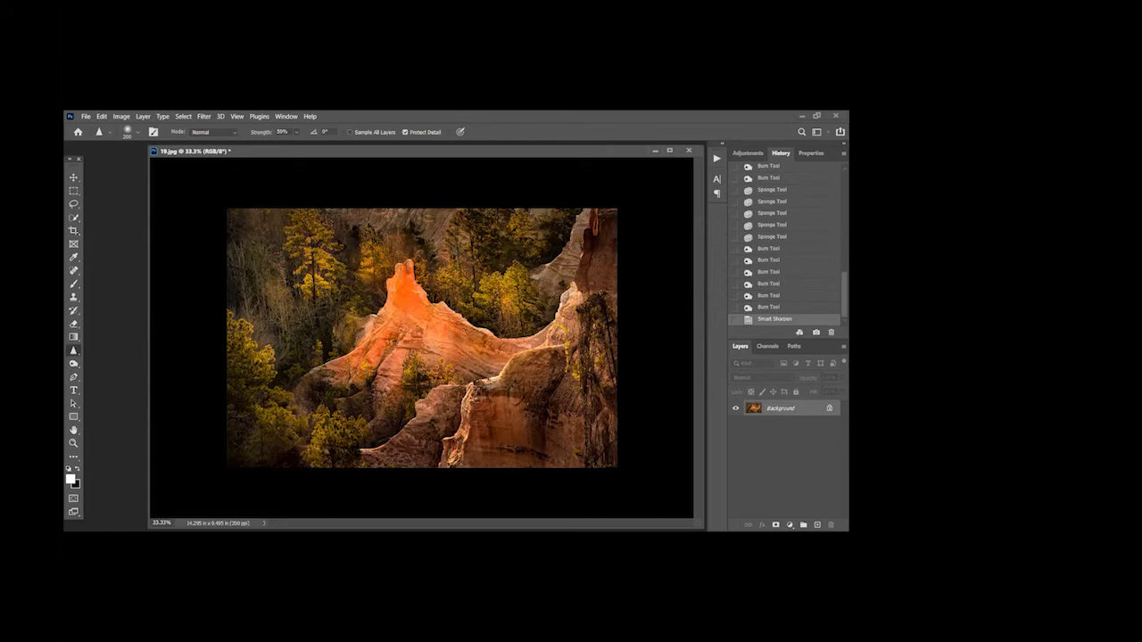
pyautogui.hotkey('ctrl', '+')
pyautogui.hotkey('ctrl', '+')
pyautogui.hotkey('ctrl', '+')
pyautogui.hotkey('ctrl', '+')
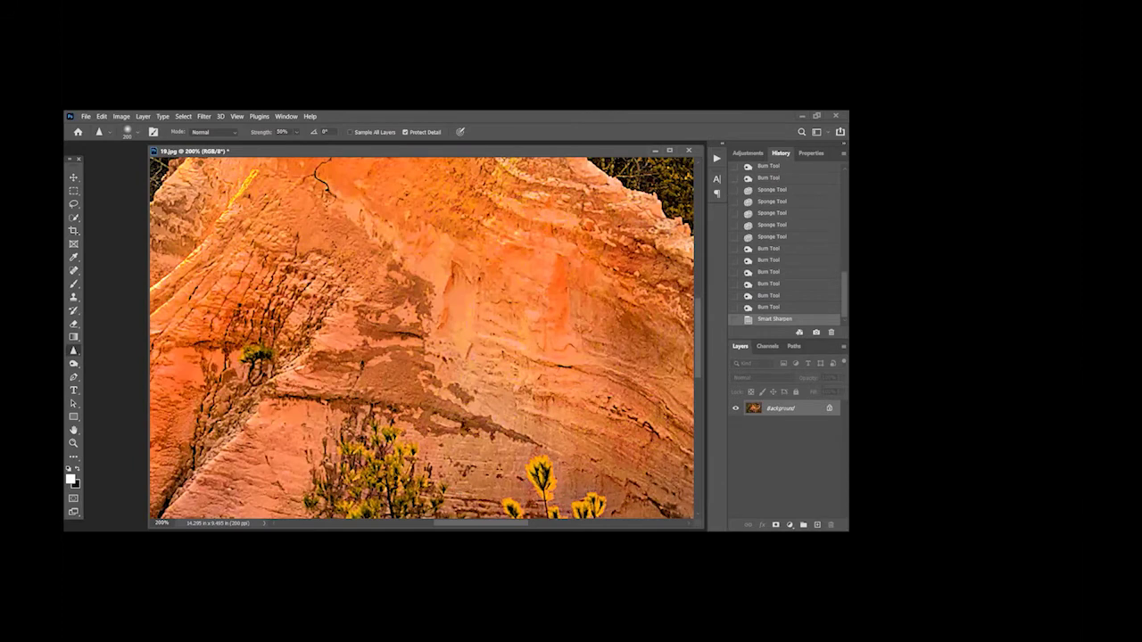
pyautogui.press('[')
pyautogui.press('[')
pyautogui.press('[')
pyautogui.press('[')
pyautogui.press('[')
pyautogui.moveTo(466, 393); pyautogui.dragTo(455, 400)
pyautogui.hotkey('ctrl', '0')
pyautogui.hotkey('ctrl', '-')
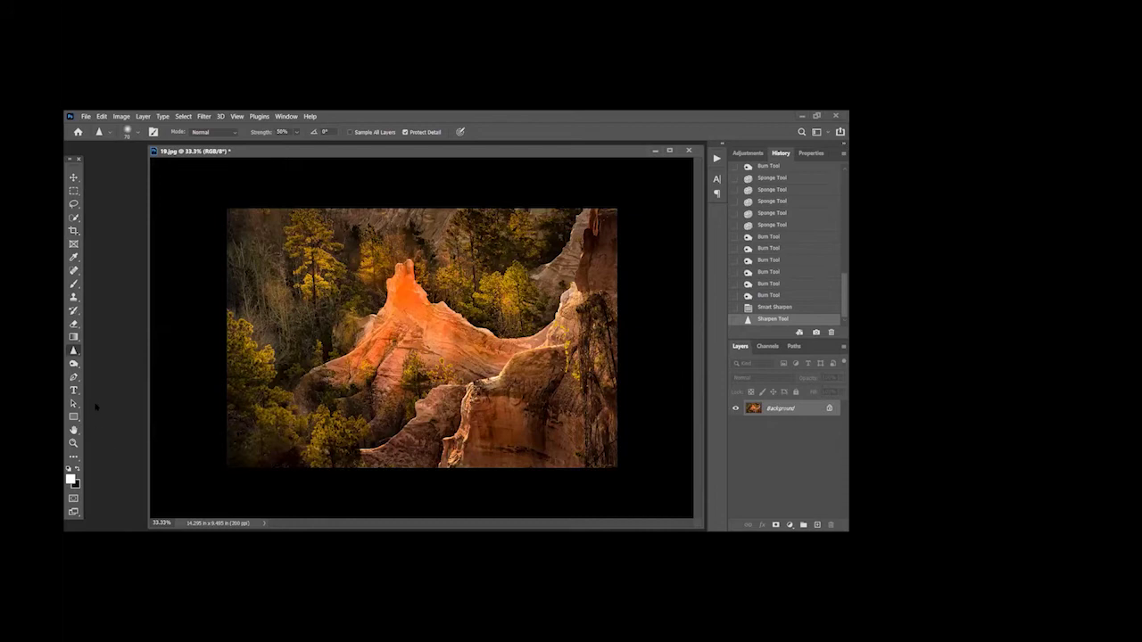
# Lighten the top of the central peak with repeated dabs of a 200 px Dodge brush set to Midtones at 18% exposure
pyautogui.click(74, 363)
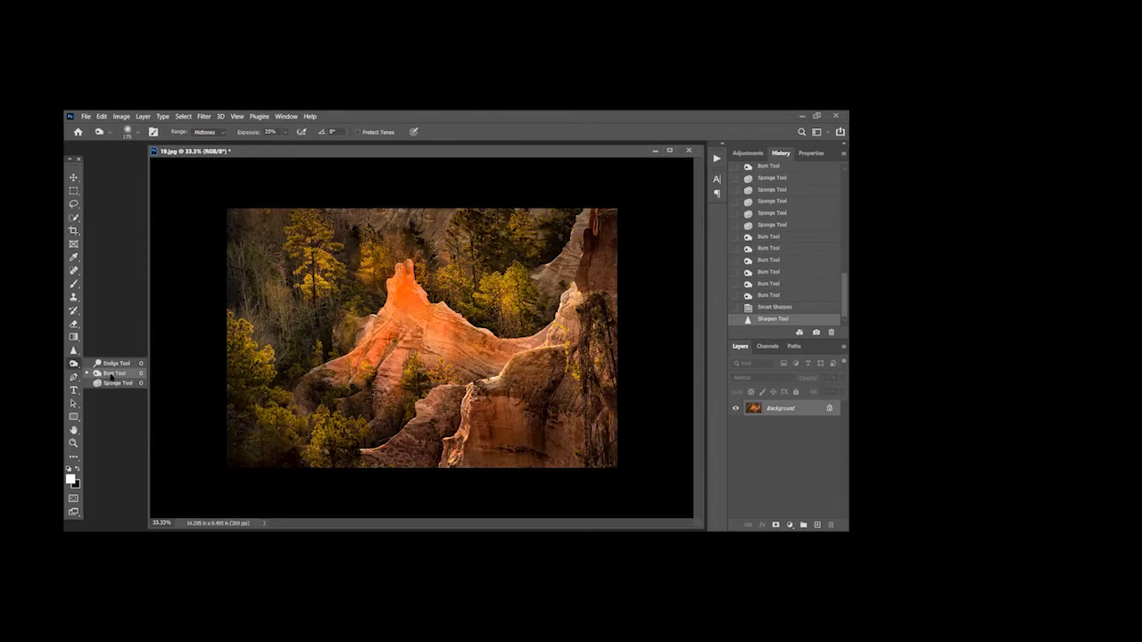
pyautogui.click(112, 374)
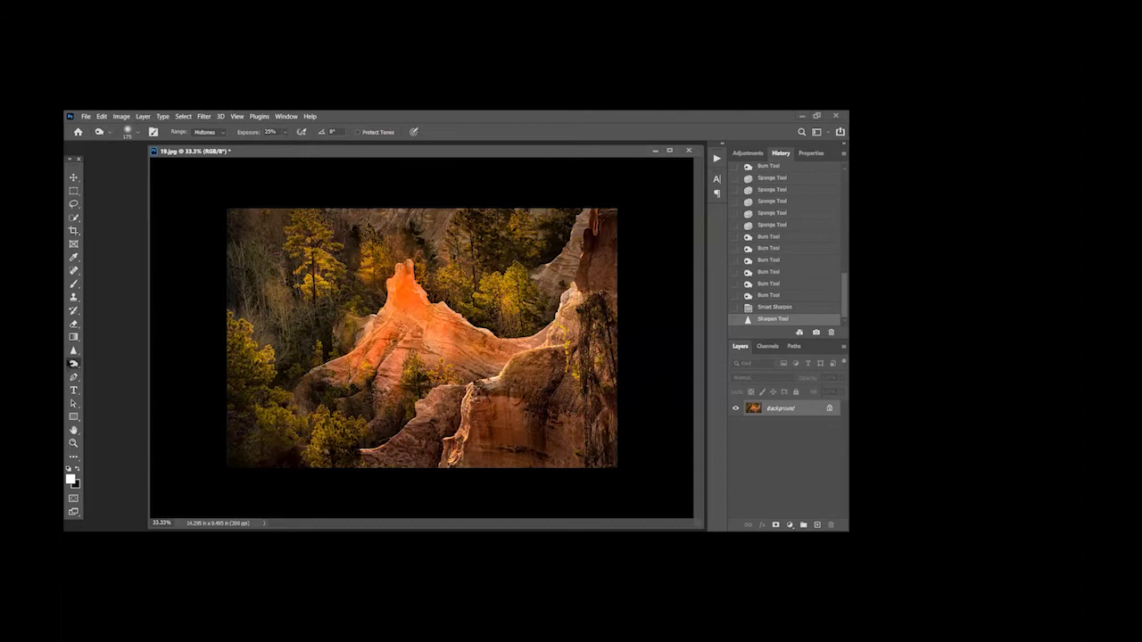
pyautogui.rightClick(74, 363)
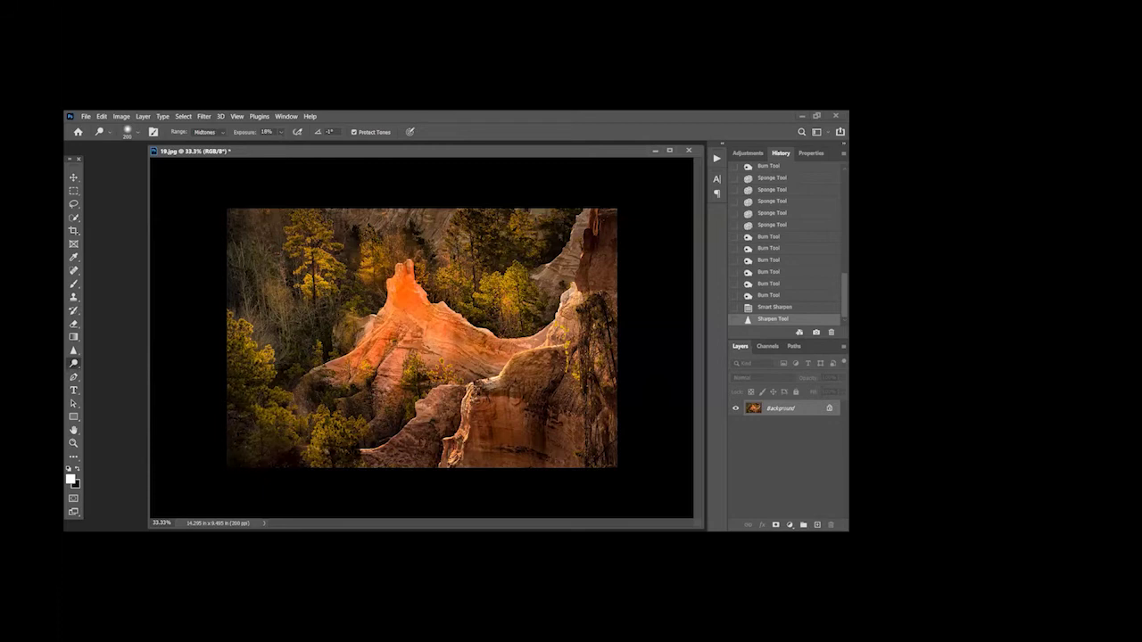
pyautogui.click(407, 287)
pyautogui.click(407, 288)
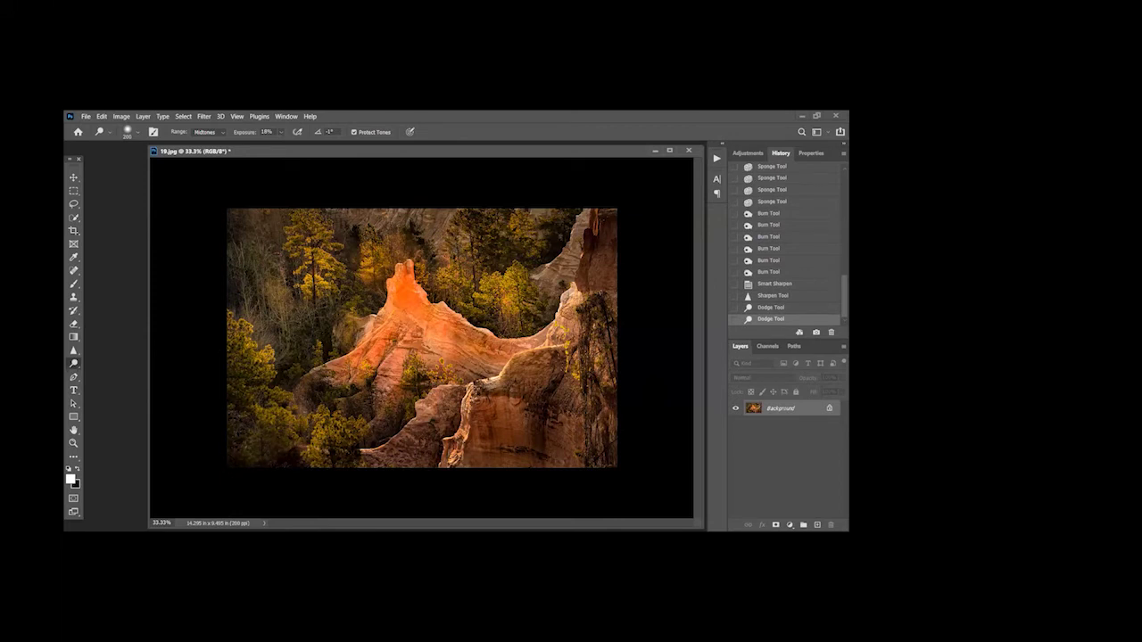
pyautogui.click(407, 287)
pyautogui.click(407, 287)
pyautogui.click(407, 287)
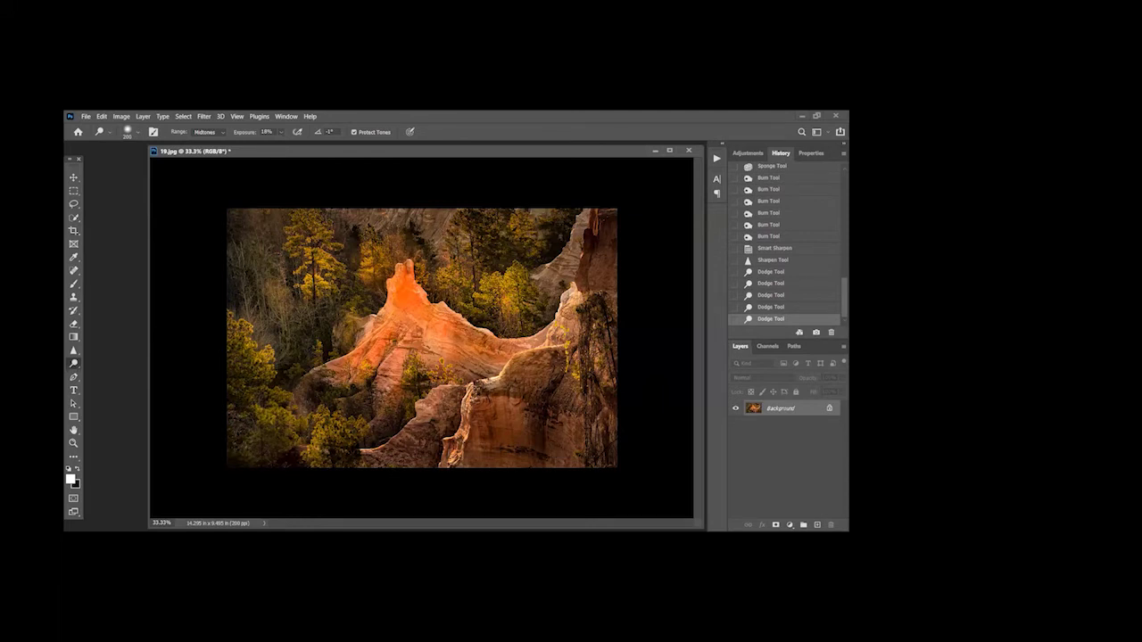
# Brighten the rock face just below the tip of the central peak with three more Midtones Dodge dabs
pyautogui.click(407, 287)
pyautogui.click(407, 287)
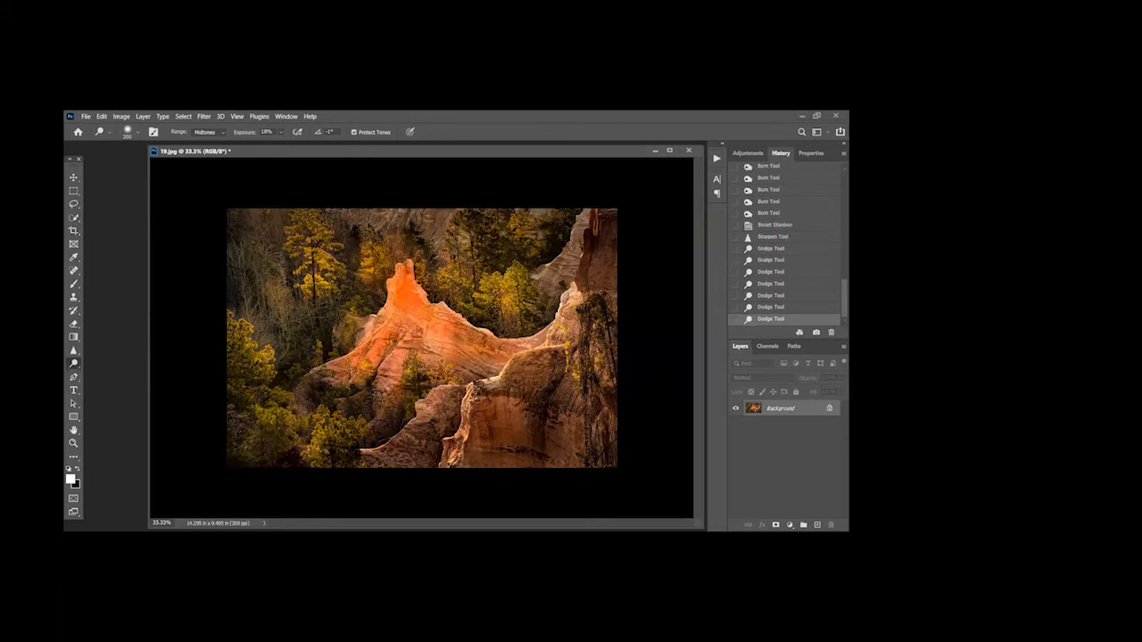
pyautogui.click(407, 288)
# Compare the photo with its Flip Canvas Horizontal history state and return to the latest Dodge state
pyautogui.moveTo(838, 284); pyautogui.dragTo(837, 150)
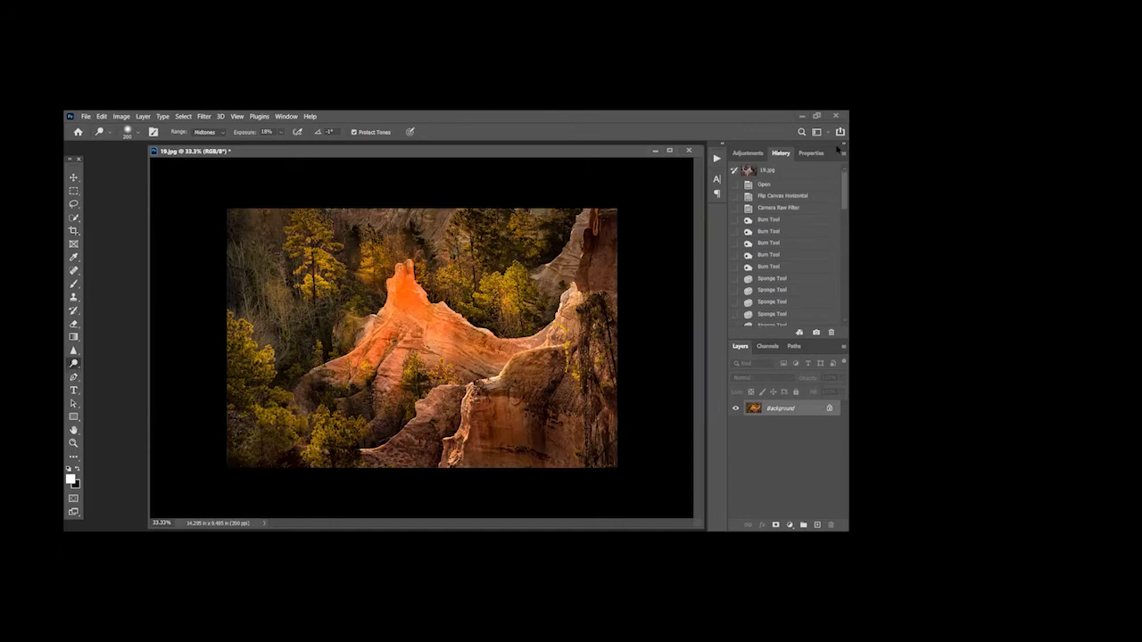
pyautogui.click(770, 198)
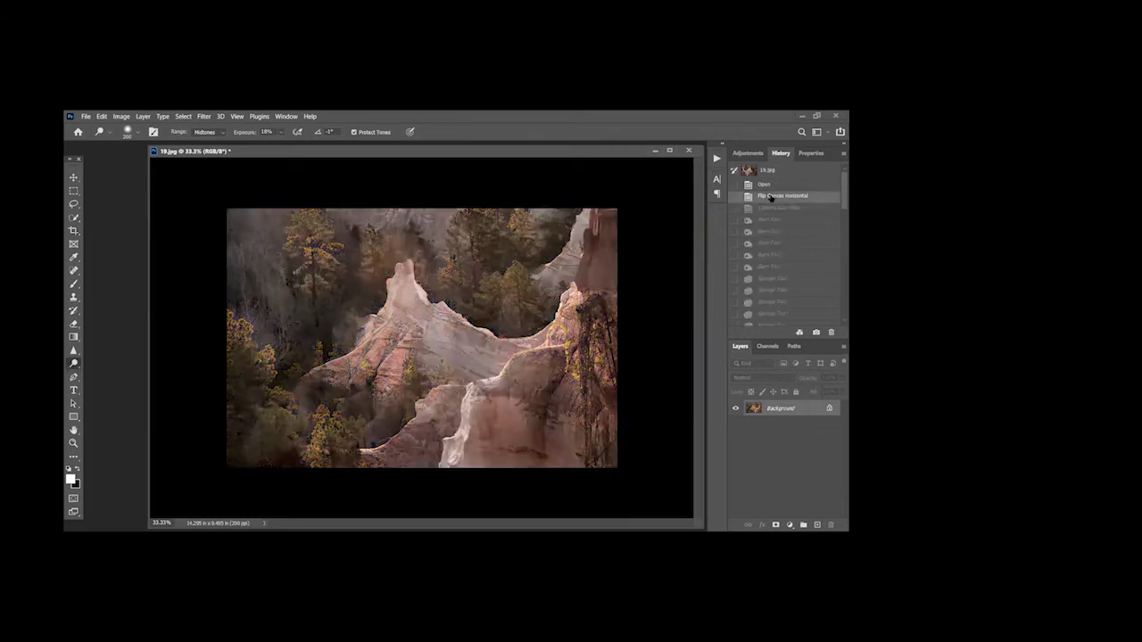
pyautogui.scroll(-3, 767, 237)
pyautogui.scroll(-5, 762, 234)
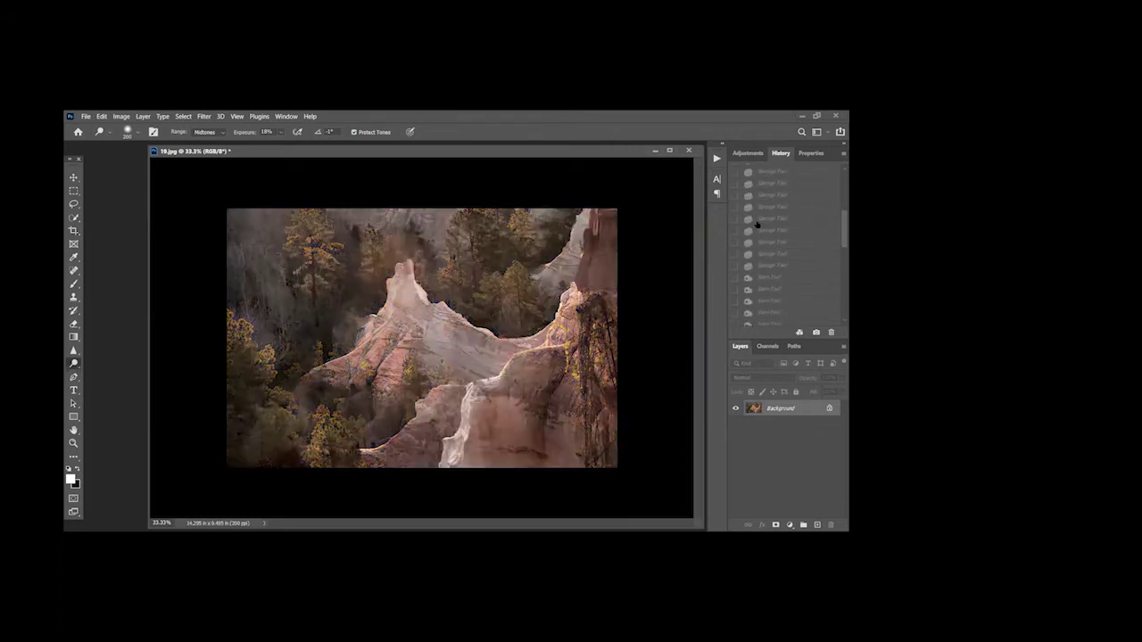
pyautogui.scroll(-1, 752, 231)
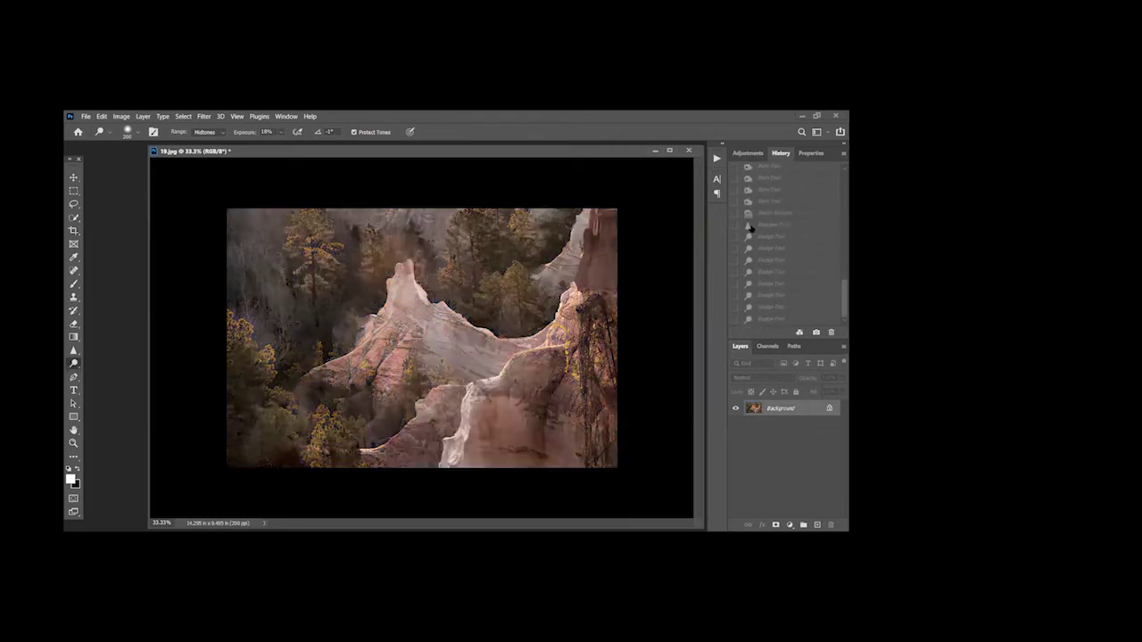
pyautogui.click(787, 321)
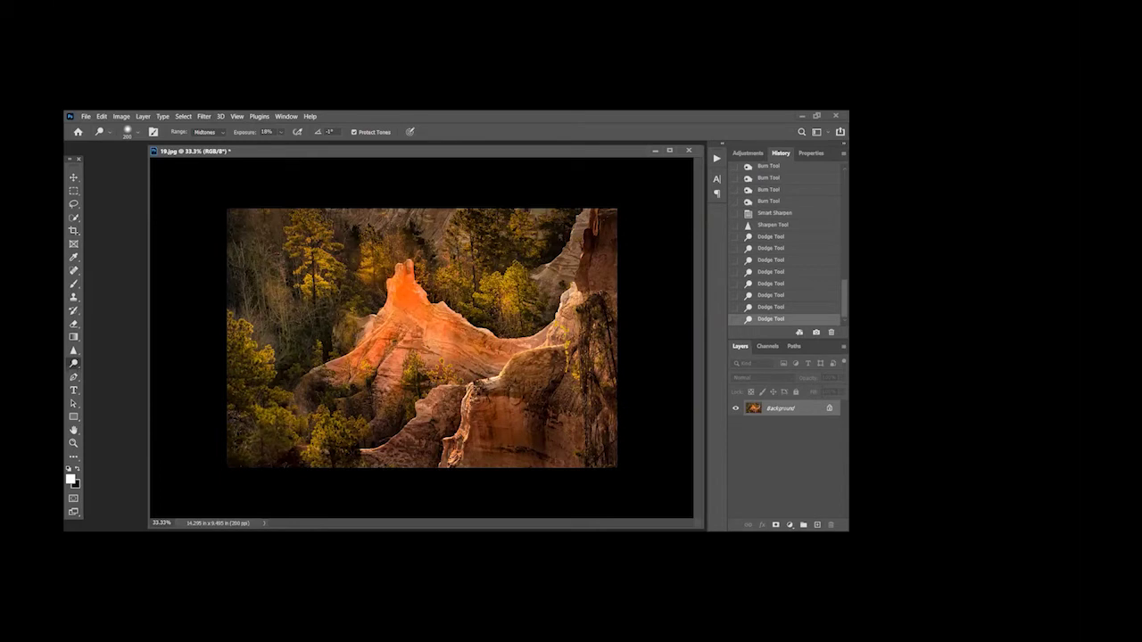
# Dodge one spot on the right foreground cliff and one in the dark background above the central peak at 18% exposure
pyautogui.rightClick(74, 363)
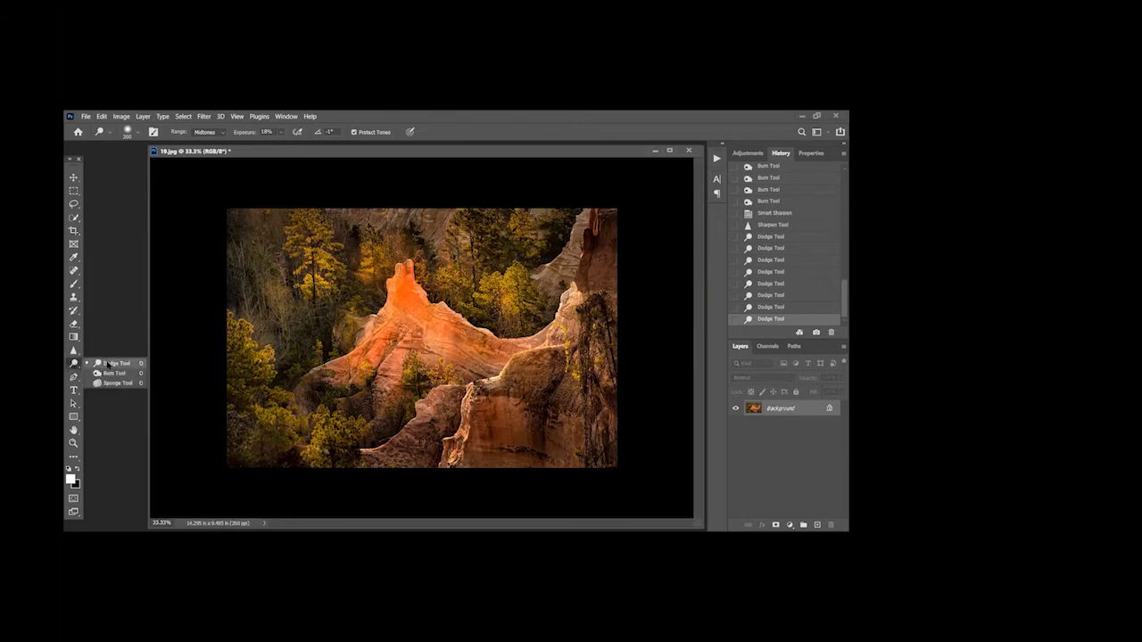
pyautogui.click(109, 364)
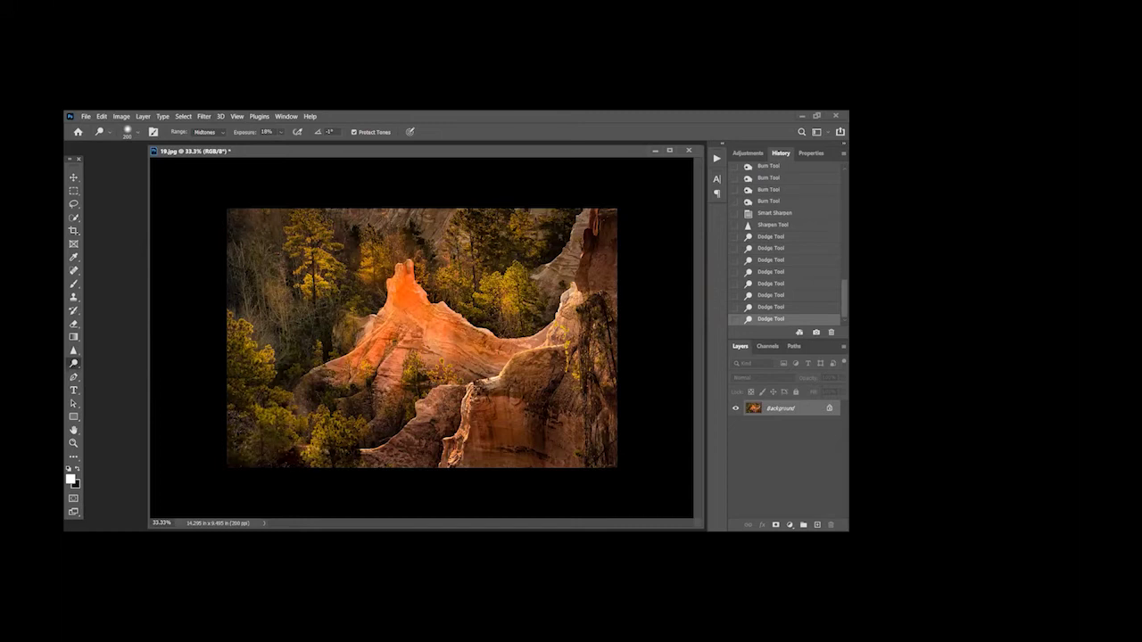
pyautogui.click(515, 391)
pyautogui.click(436, 227)
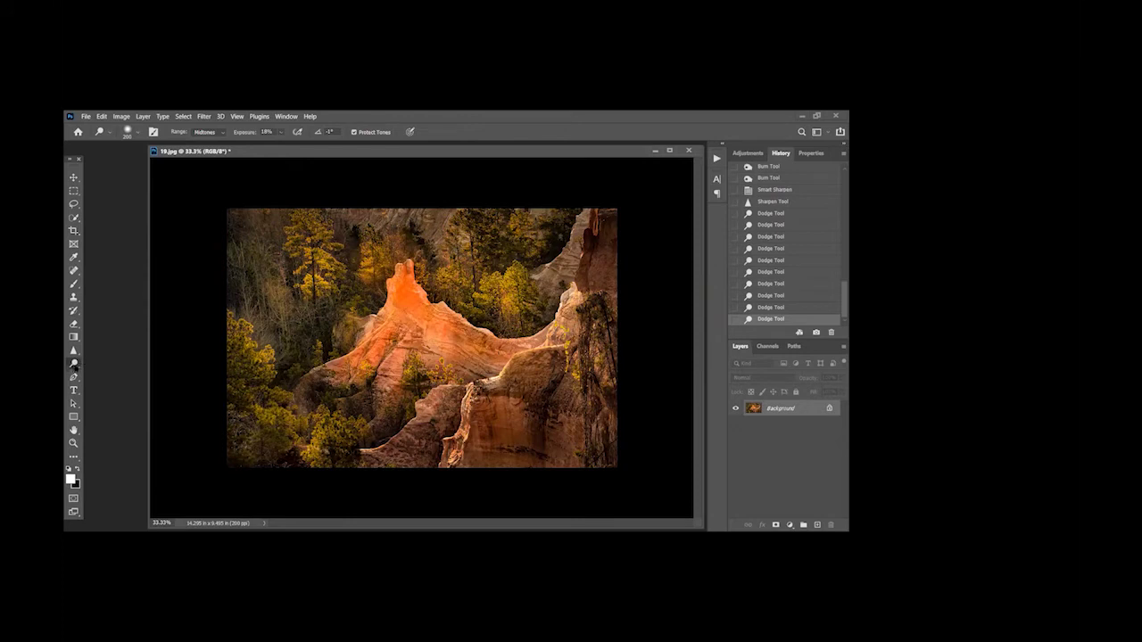
# Darken the background near the photo's upper edge with a Burn stroke set to Midtones at 25% exposure
pyautogui.rightClick(74, 367)
pyautogui.click(111, 373)
pyautogui.press('2')
pyautogui.press('5')
pyautogui.moveTo(438, 221)
pyautogui.mouseDown()
pyautogui.moveTo(446, 219)
pyautogui.moveTo(419, 214)
pyautogui.mouseUp()
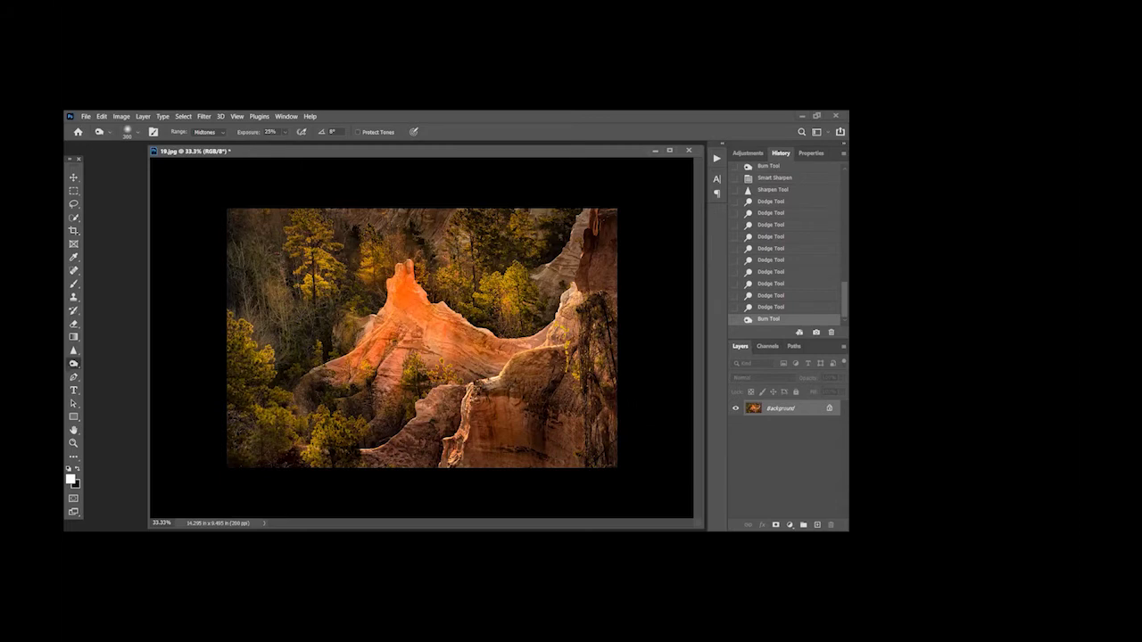
# Compare the photo with its Flip Canvas Horizontal history state and return to the latest Burn state
pyautogui.scroll(3, 807, 228)
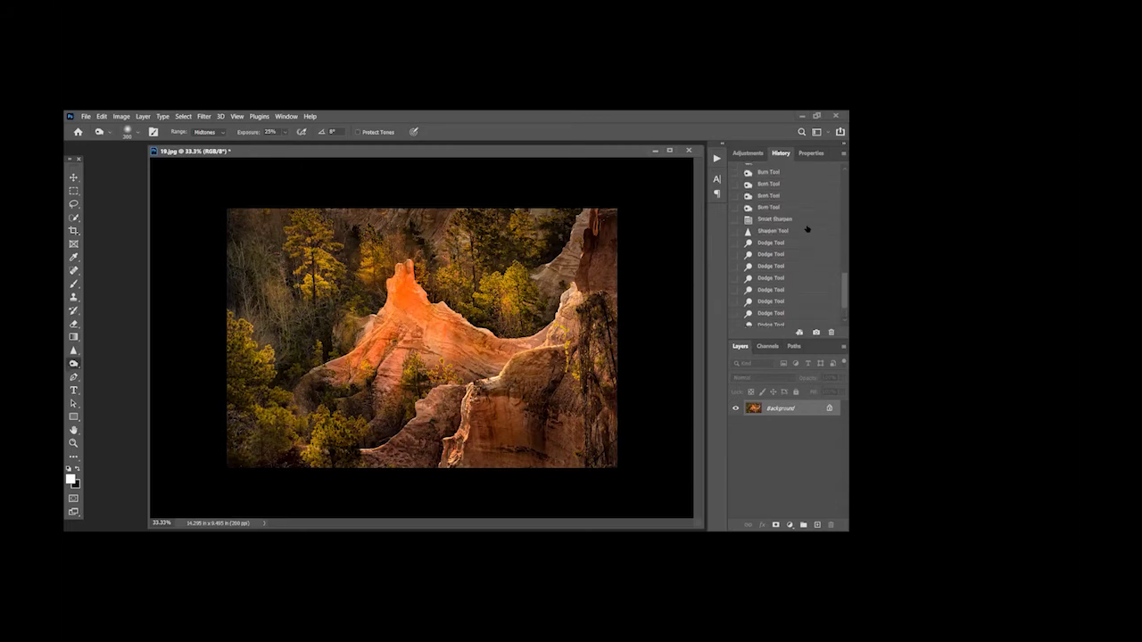
pyautogui.scroll(4, 808, 221)
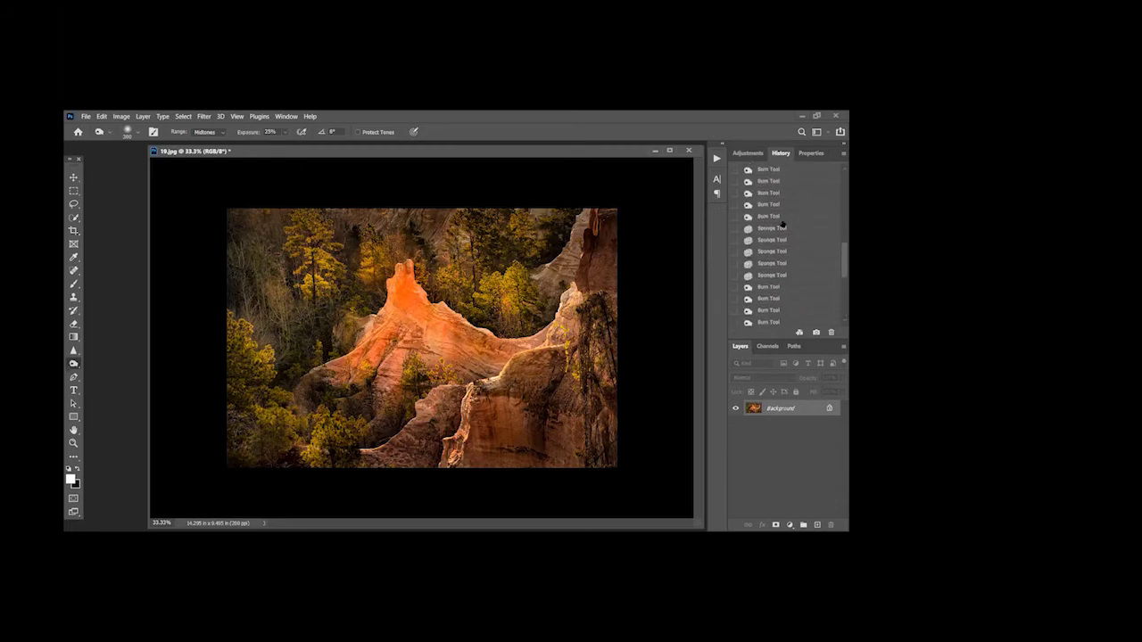
pyautogui.scroll(5, 808, 207)
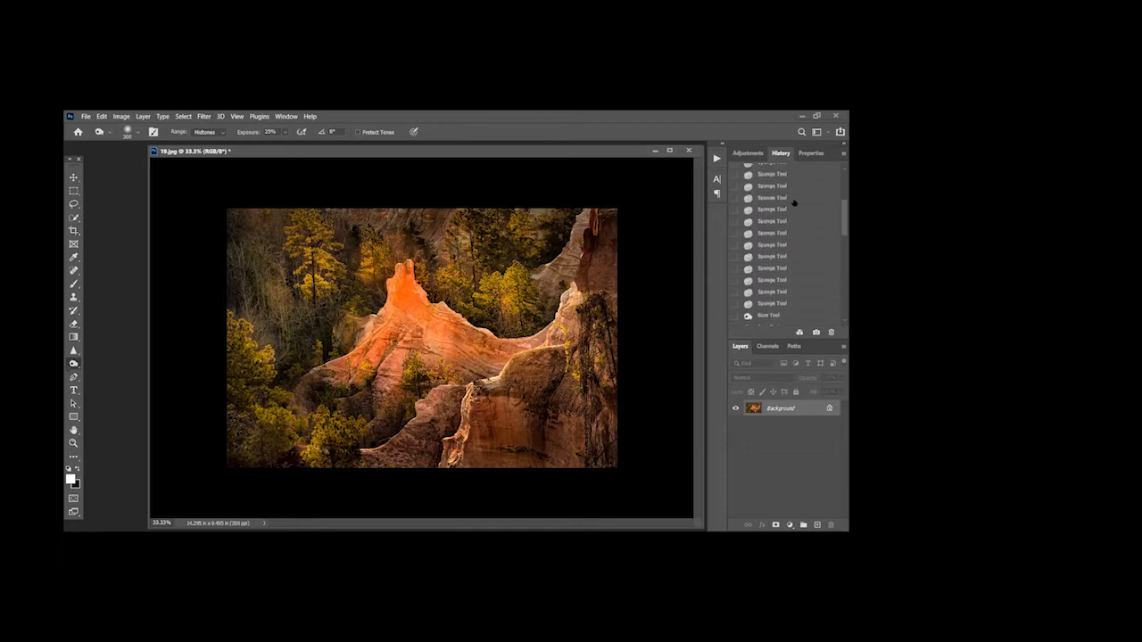
pyautogui.scroll(5, 798, 203)
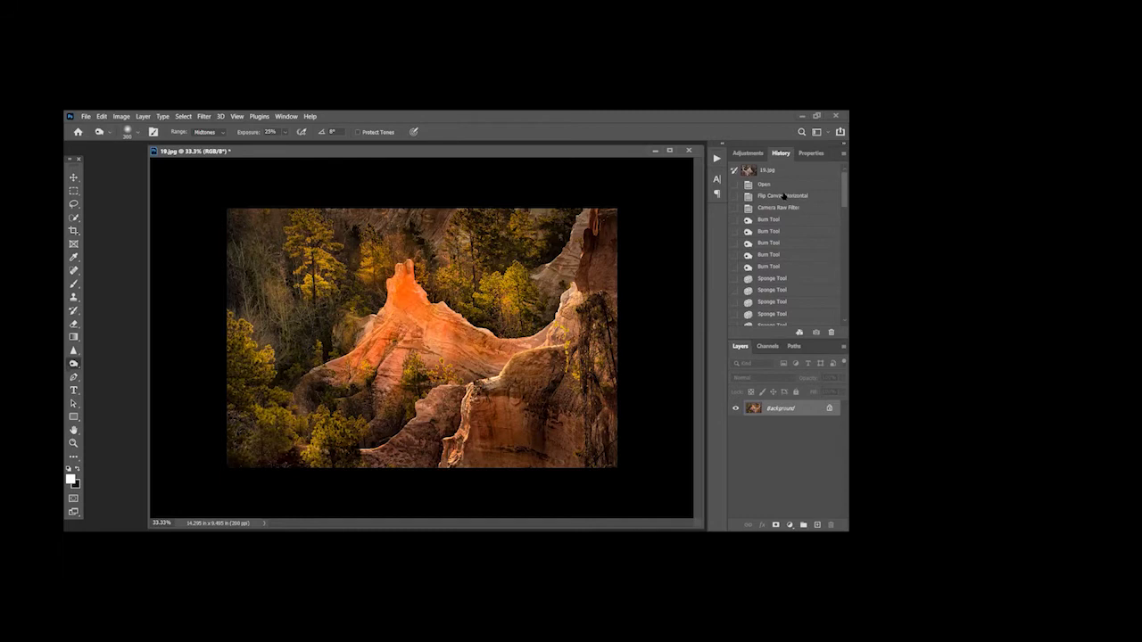
pyautogui.click(786, 194)
pyautogui.scroll(-5, 790, 214)
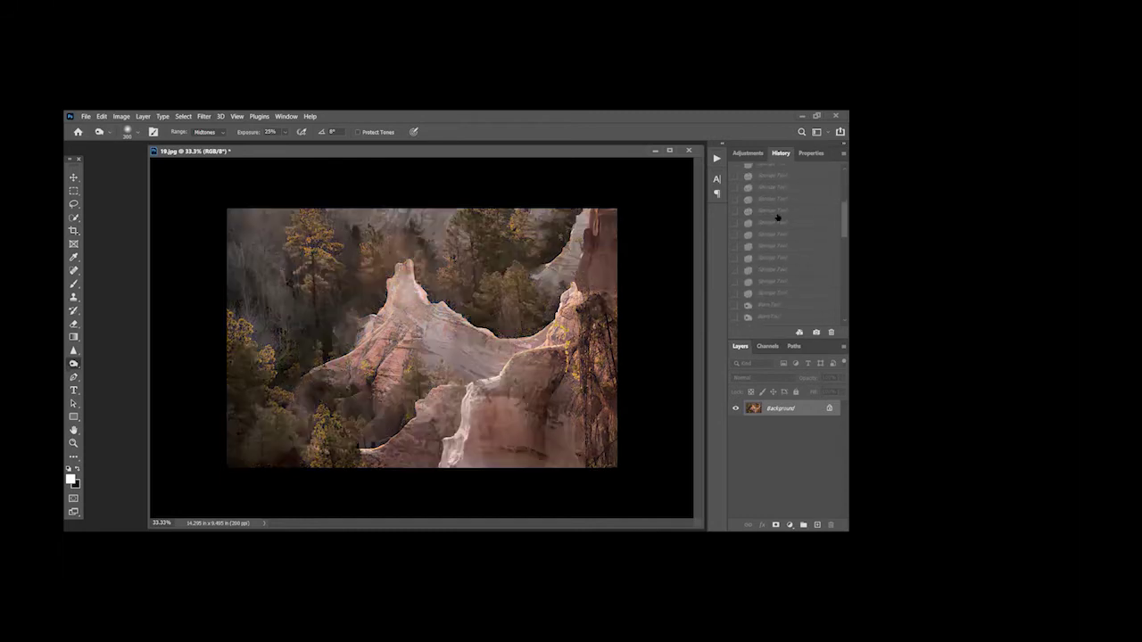
pyautogui.scroll(-3, 788, 265)
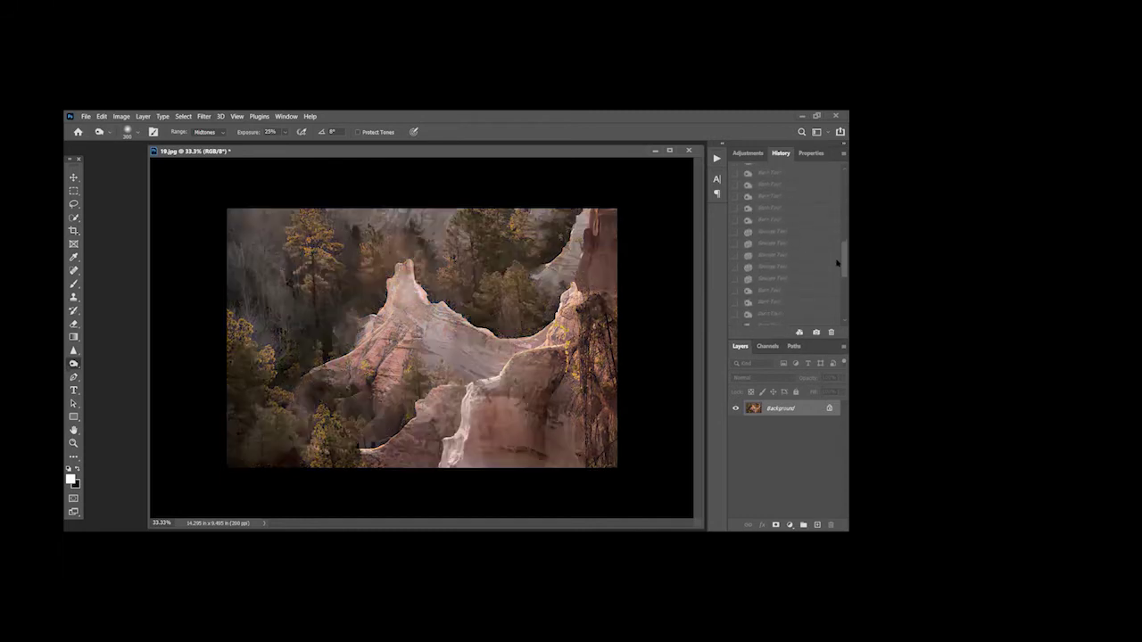
pyautogui.moveTo(837, 261); pyautogui.dragTo(837, 337)
pyautogui.click(777, 320)
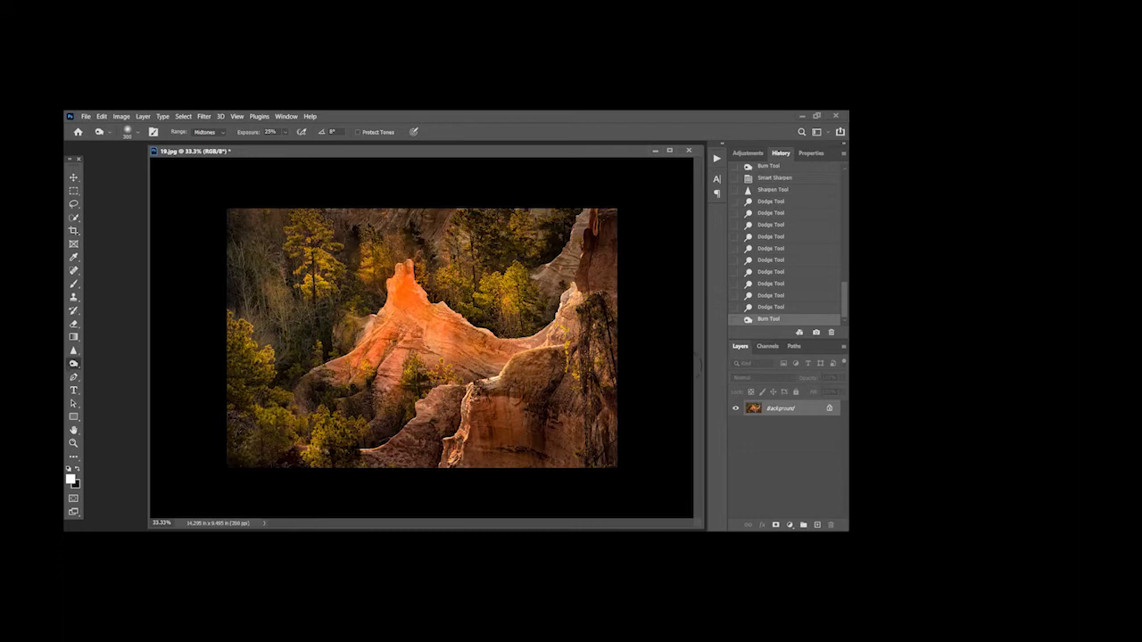
# Brighten the pale foreground ridge, neighbouring slope and central rock face with a 100 px Dodge brush set to Highlights at 18% exposure
pyautogui.moveTo(580, 388); pyautogui.dragTo(603, 375)
pyautogui.rightClick(74, 364)
pyautogui.click(100, 364)
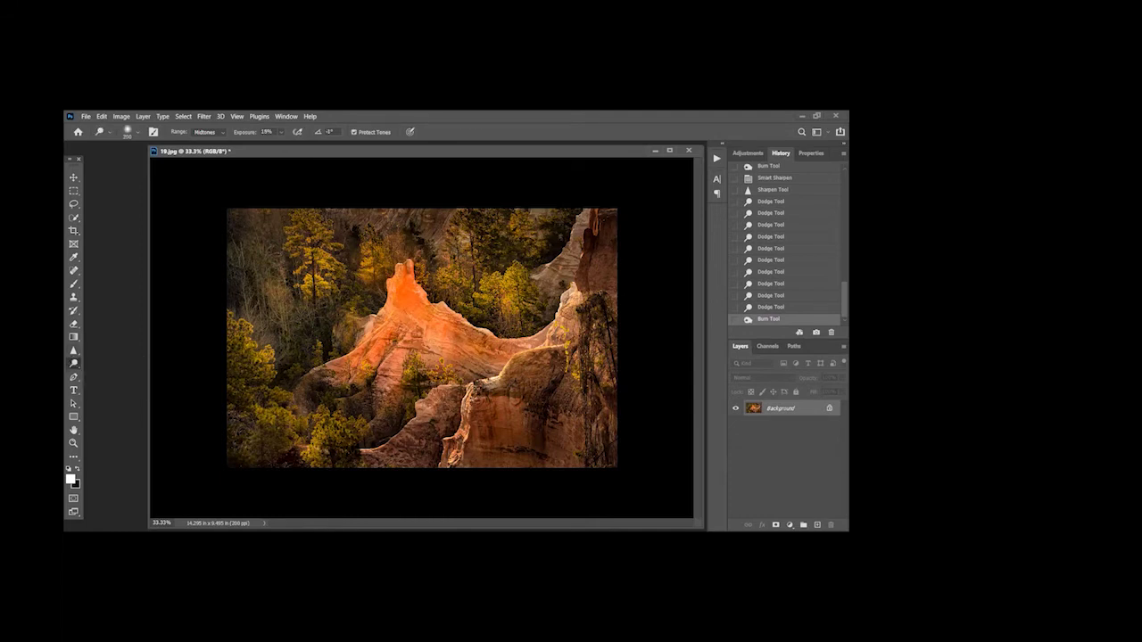
pyautogui.click(207, 132)
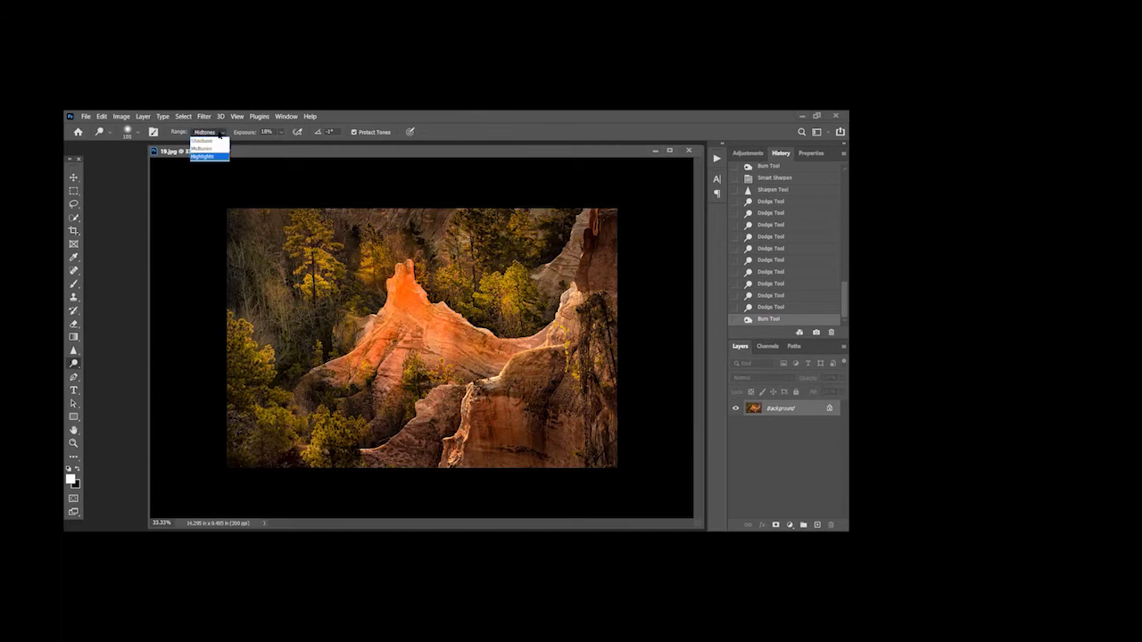
pyautogui.click(211, 157)
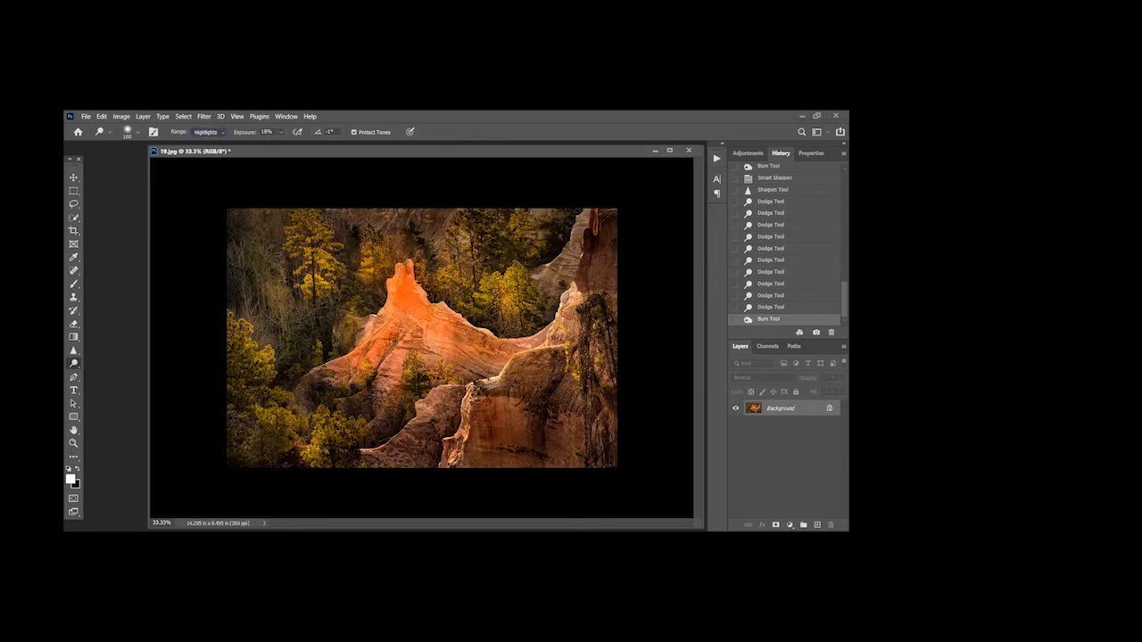
pyautogui.moveTo(465, 402); pyautogui.dragTo(450, 446)
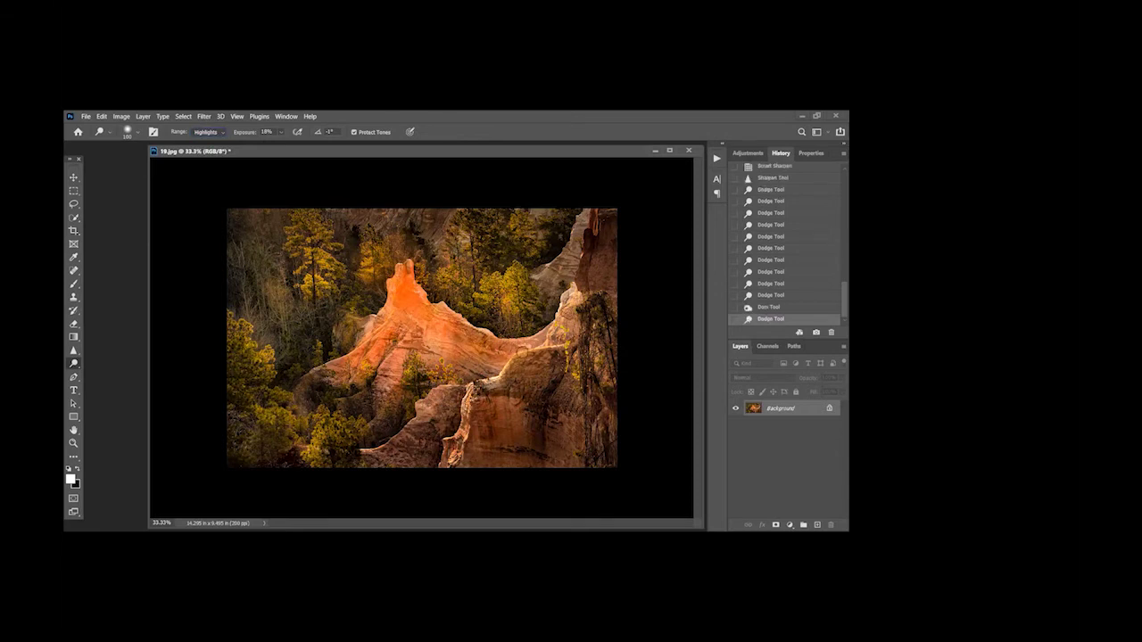
pyautogui.click(441, 386)
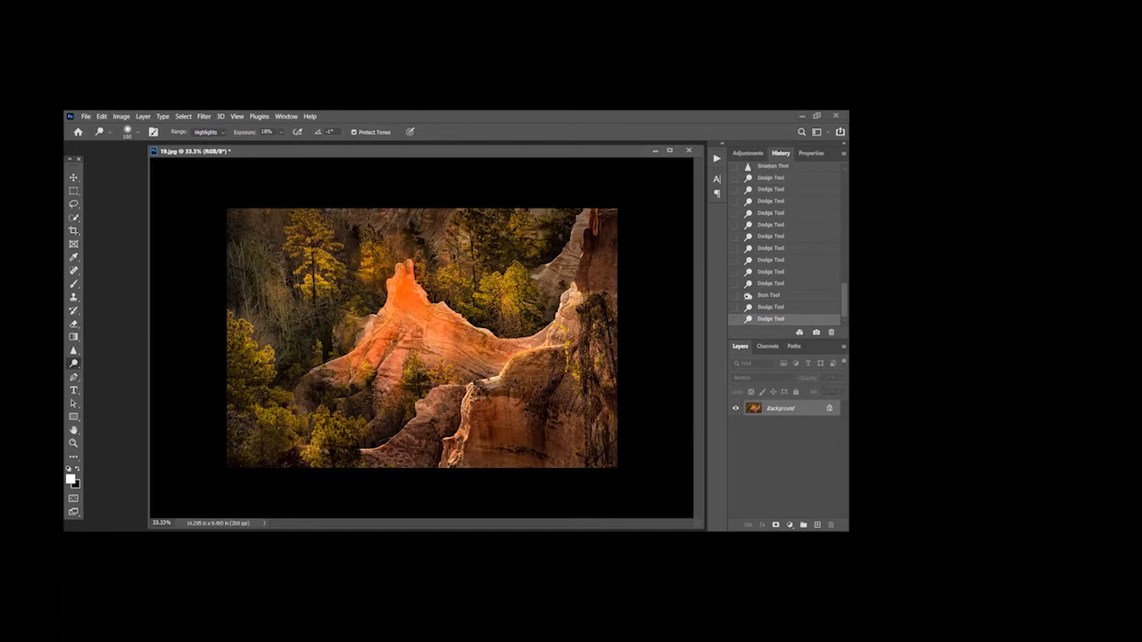
pyautogui.moveTo(434, 392); pyautogui.dragTo(415, 423)
pyautogui.moveTo(398, 350); pyautogui.dragTo(395, 353)
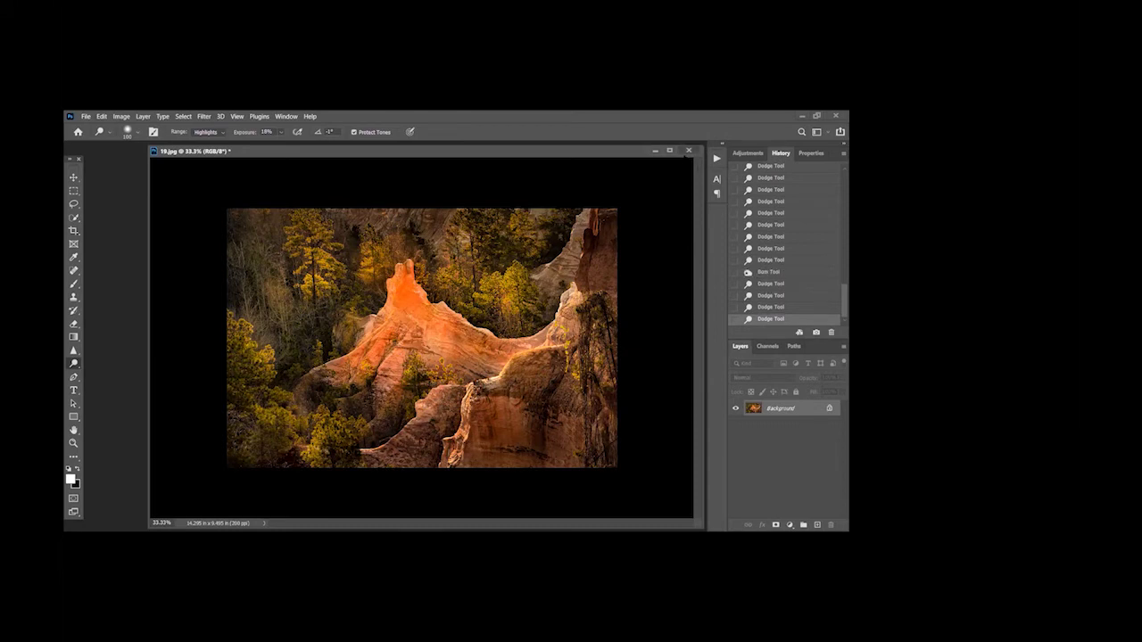
pyautogui.click(688, 151)
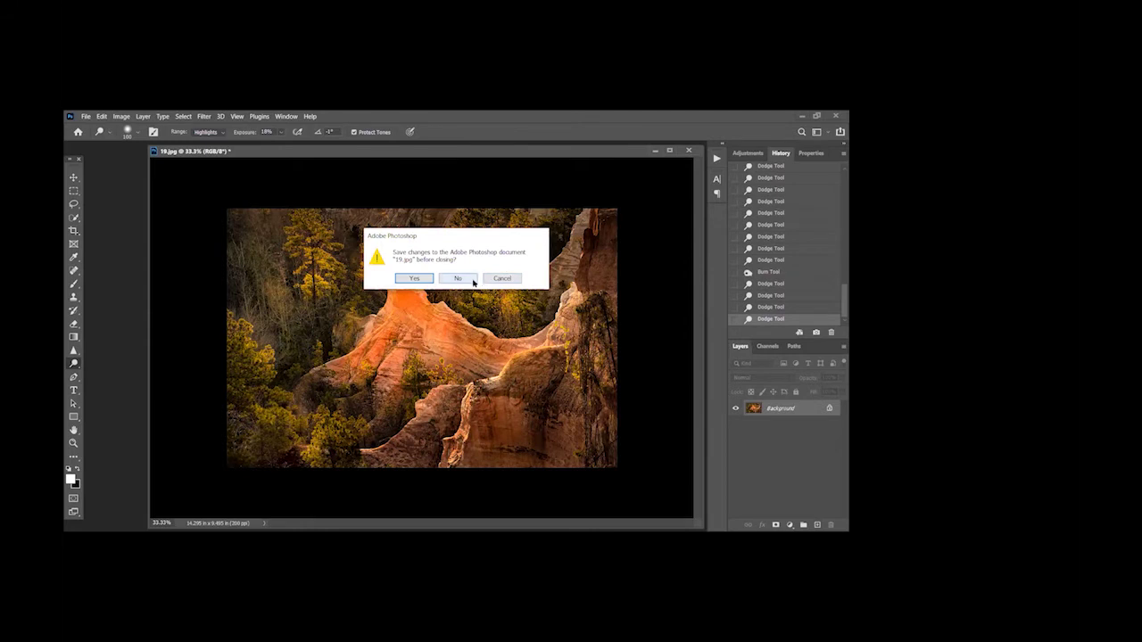
pyautogui.click(500, 279)
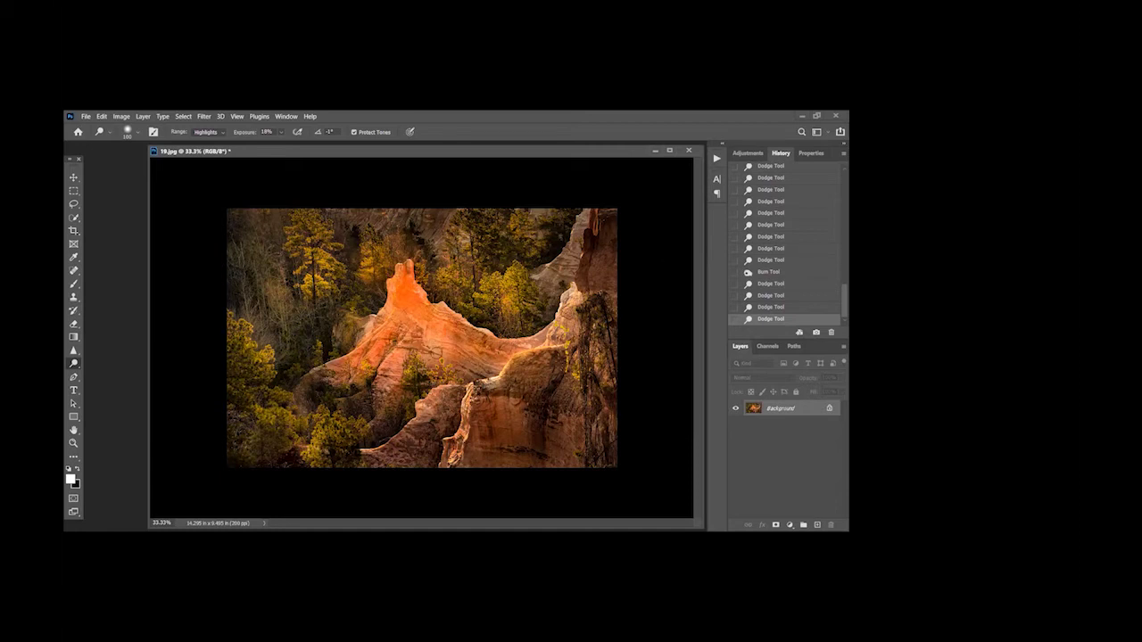
# Dodge a spot on the right foreground cliff and raise the Dodge brush's hardness
pyautogui.click(127, 132)
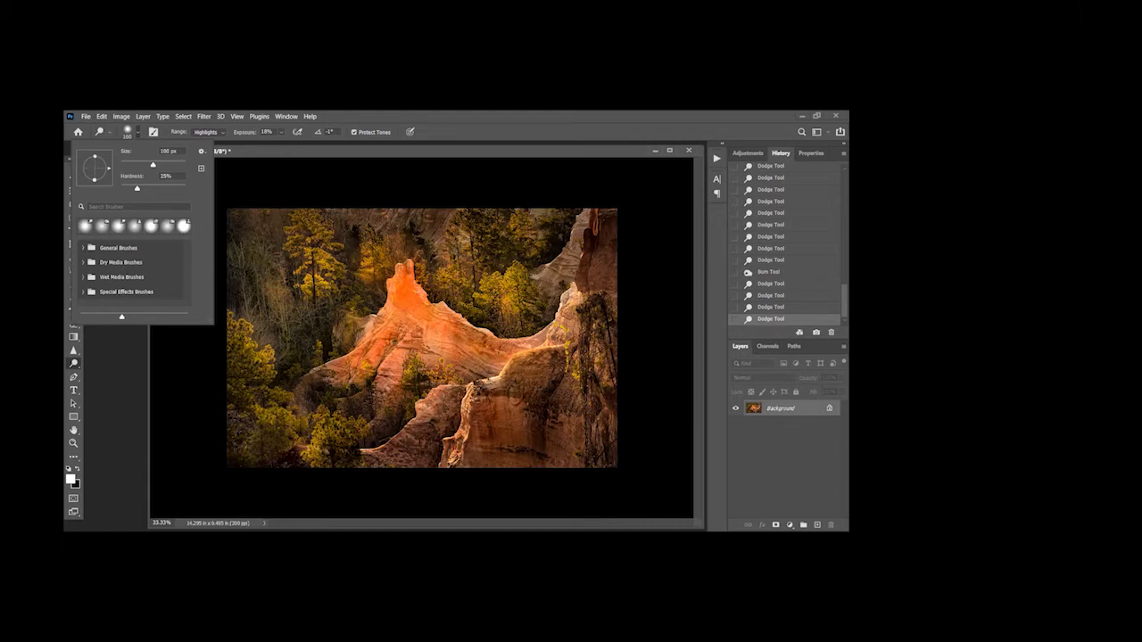
pyautogui.click(536, 378)
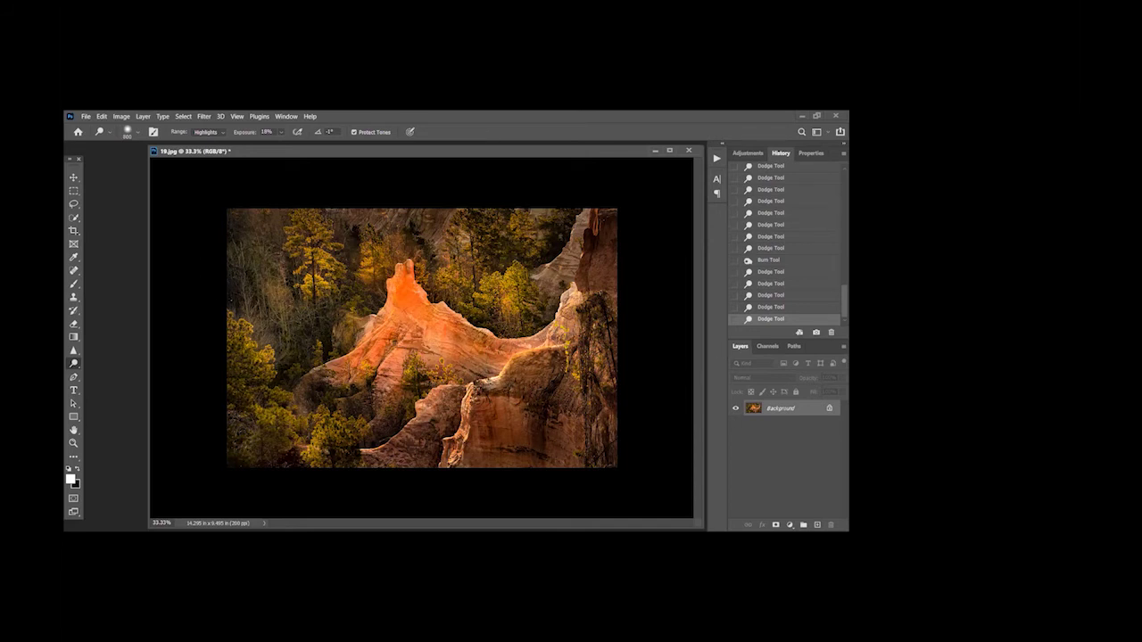
pyautogui.click(136, 133)
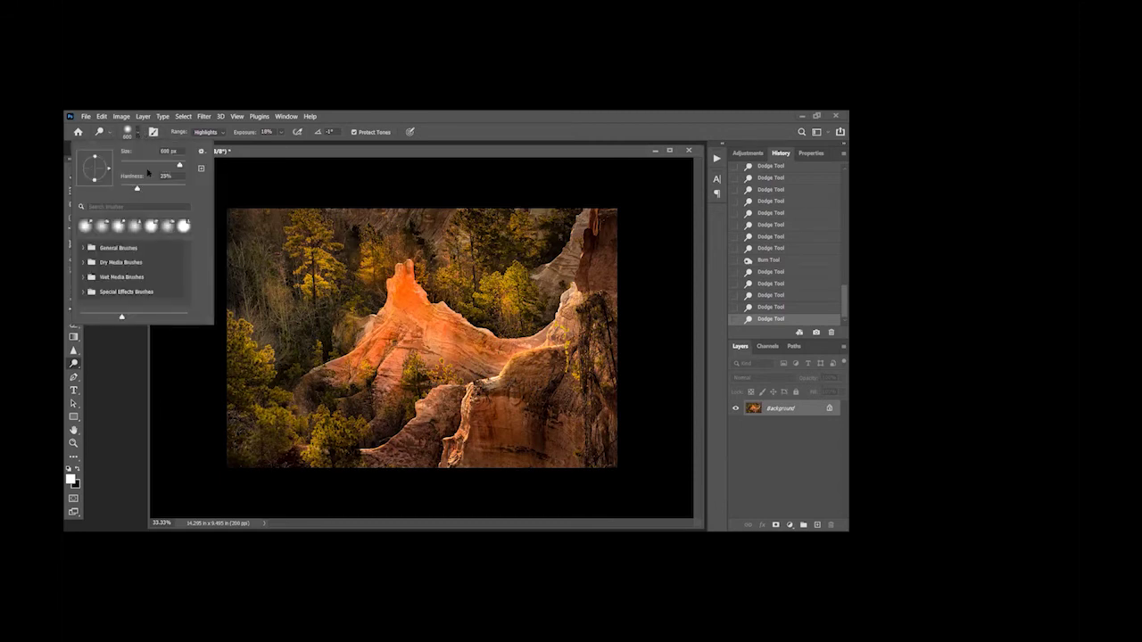
pyautogui.click(139, 133)
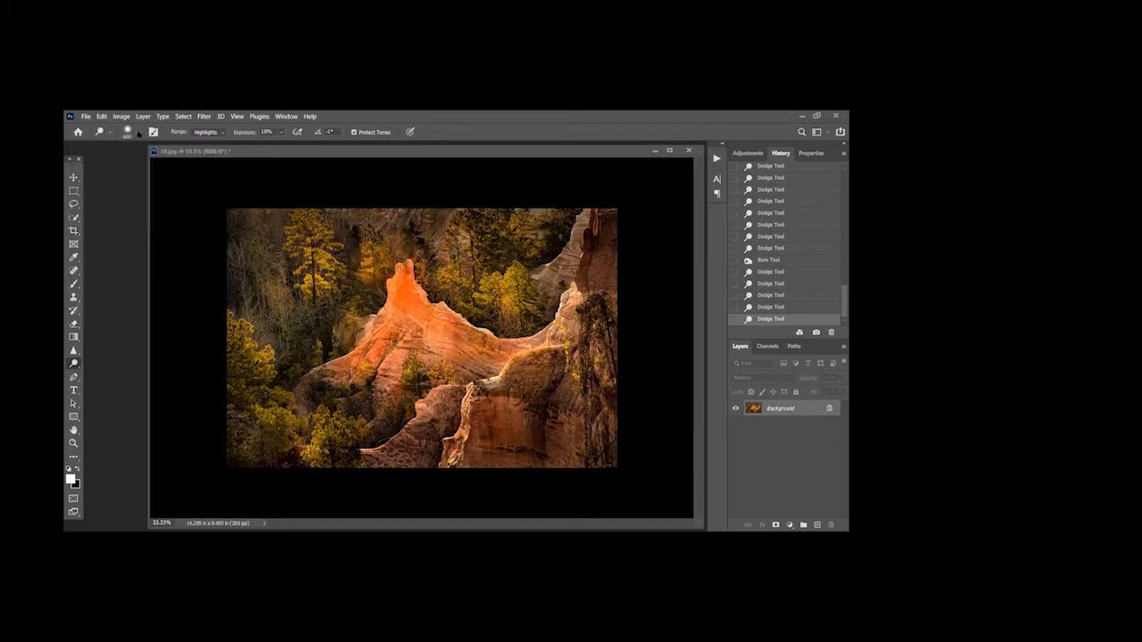
pyautogui.click(136, 133)
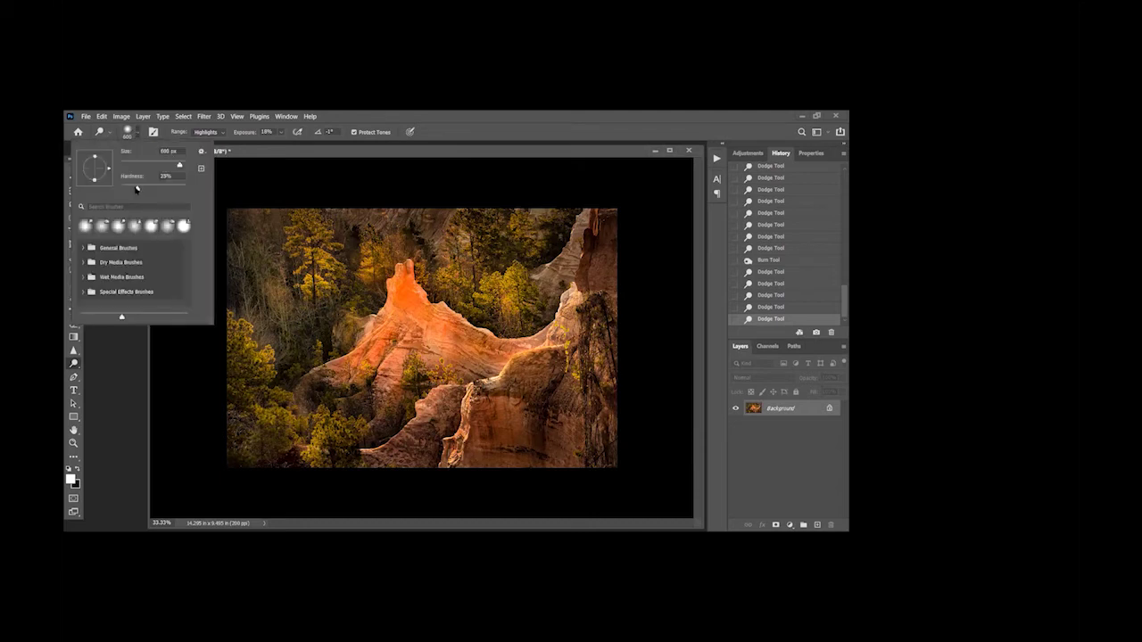
pyautogui.moveTo(136, 190); pyautogui.dragTo(177, 193)
pyautogui.moveTo(177, 188); pyautogui.dragTo(154, 188)
pyautogui.press('Return')
# Enlarge the Dodge brush to 700 px and increase its hardness in increments
pyautogui.press(']')
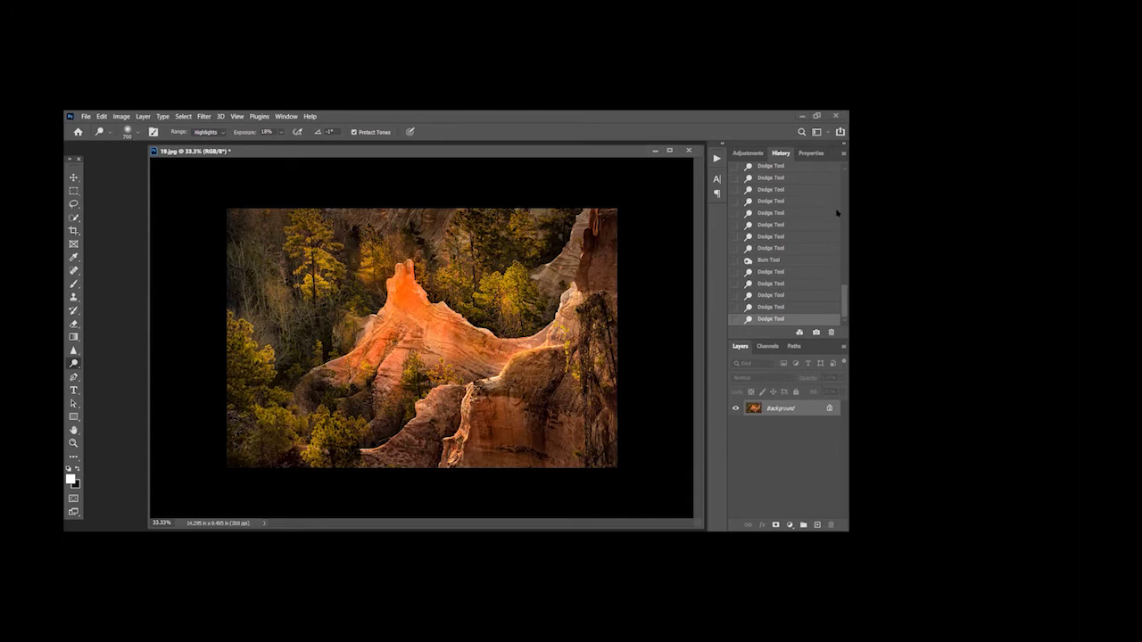
pyautogui.hotkey('shift', ']')
pyautogui.hotkey('shift', ']')
pyautogui.hotkey('shift', '[')
pyautogui.hotkey('shift', ']')
pyautogui.hotkey('shift', ']')
# Close 19.jpg without saving and open photo 30 from the Class 28 Images folder without making Camera Raw adjustments
pyautogui.click(688, 150)
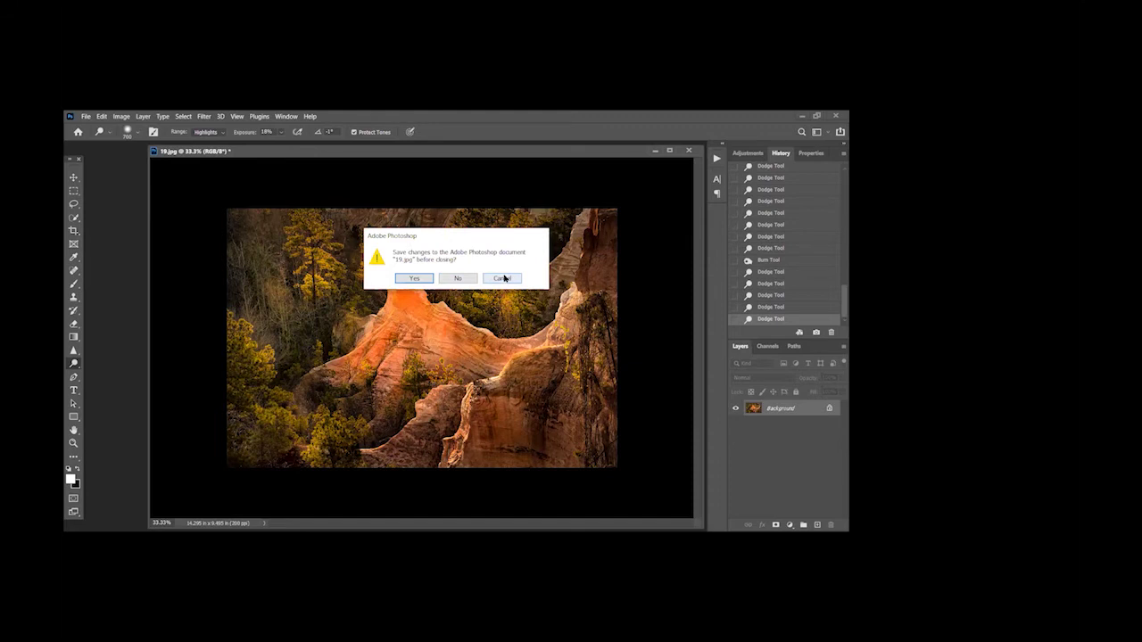
pyautogui.click(457, 279)
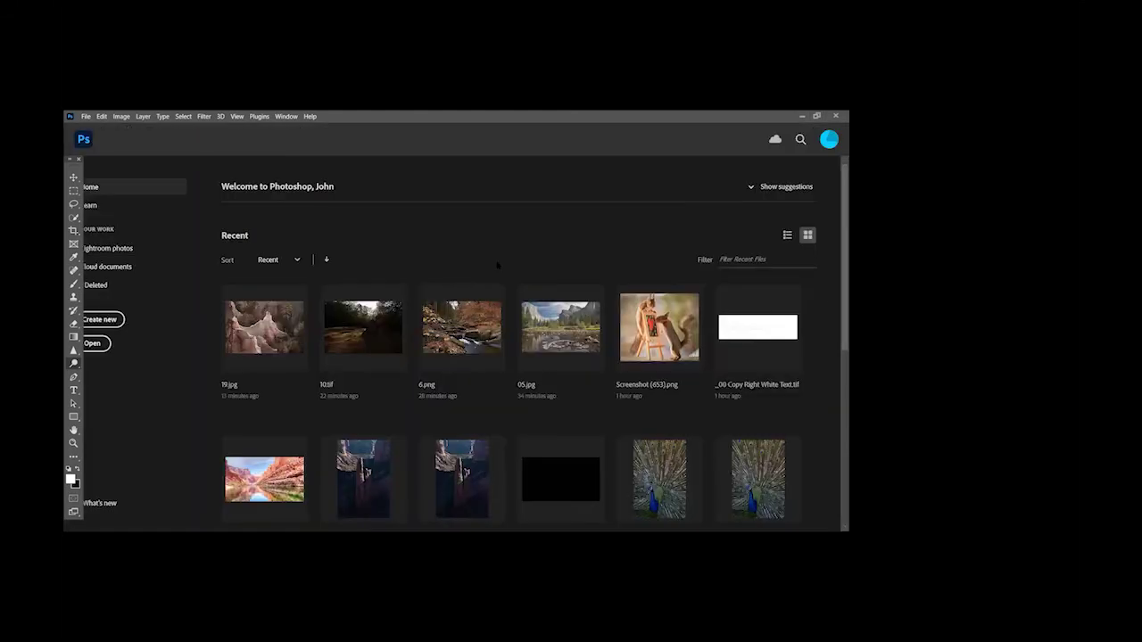
pyautogui.click(87, 116)
pyautogui.click(103, 137)
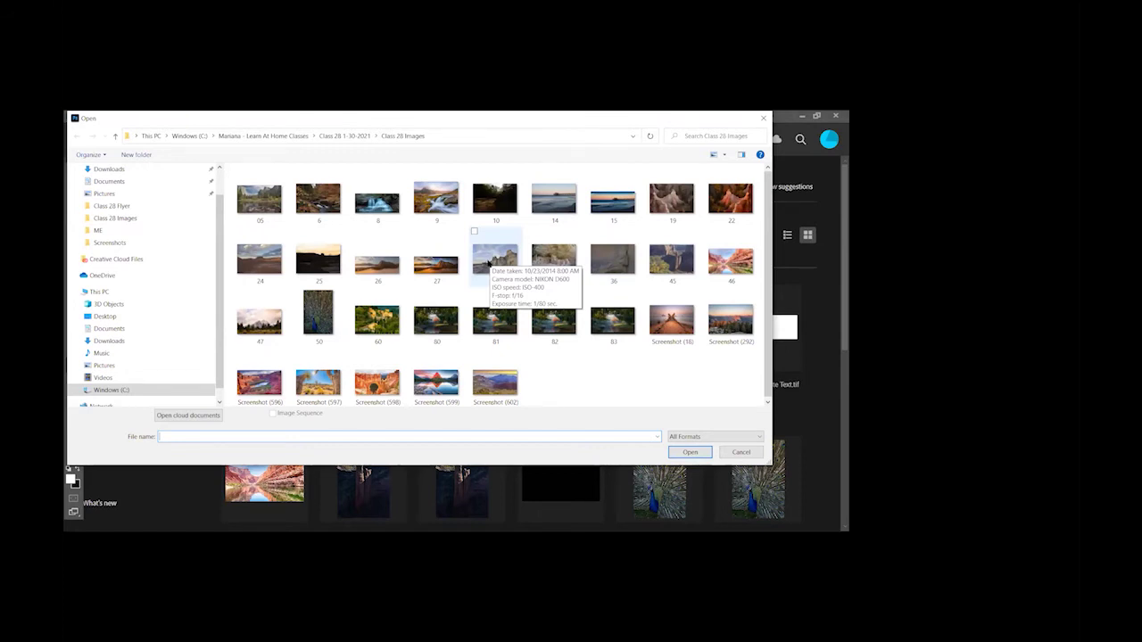
pyautogui.click(487, 261)
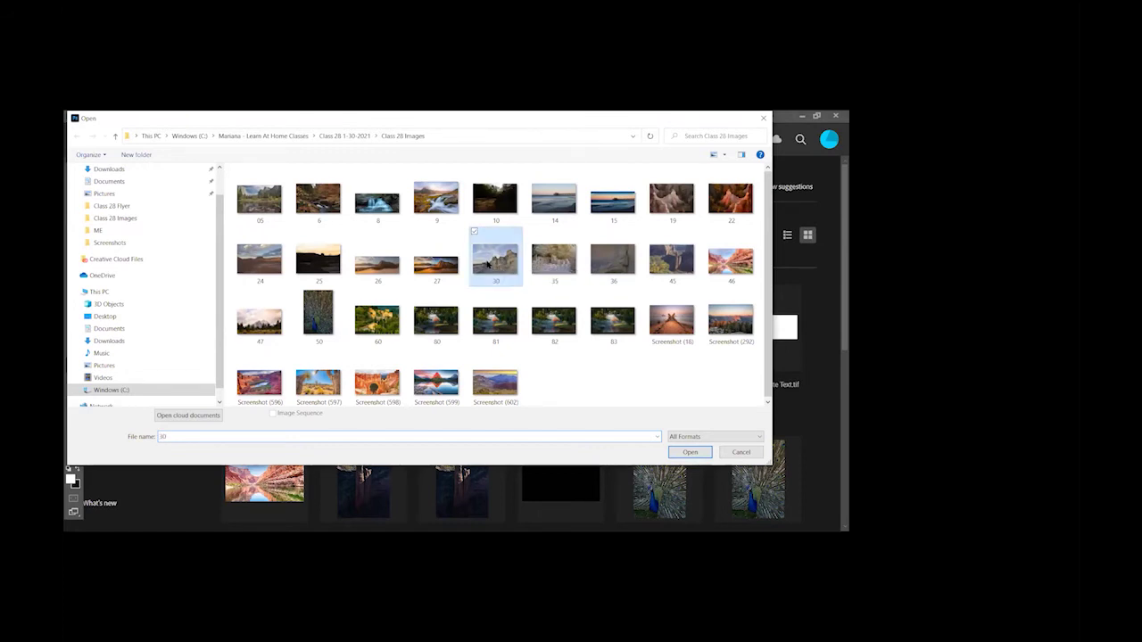
pyautogui.click(692, 451)
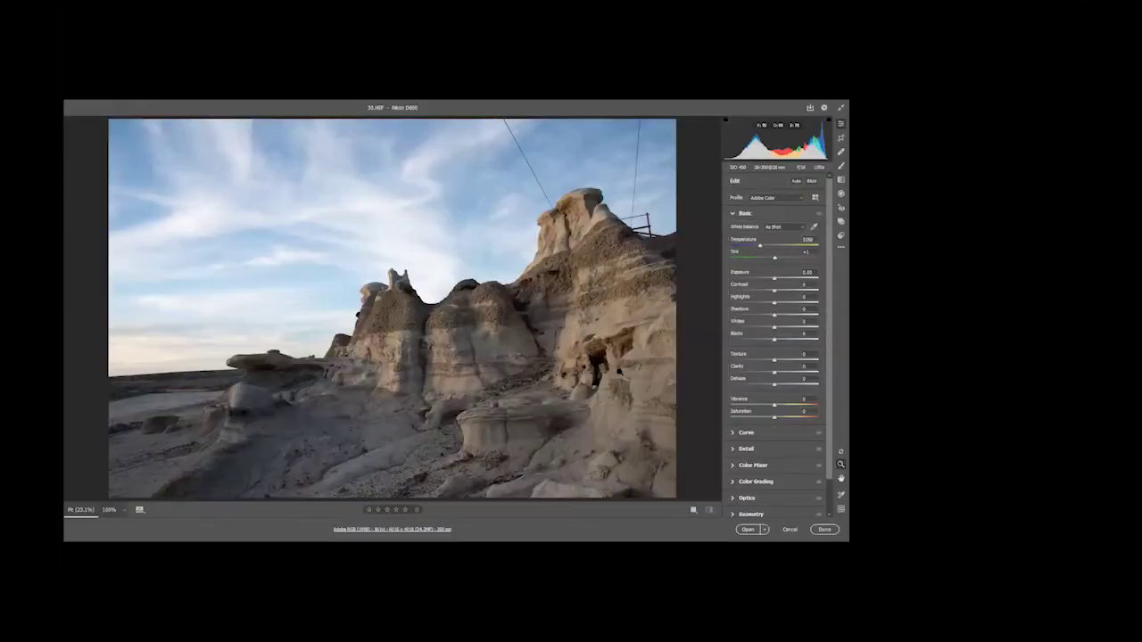
pyautogui.click(747, 530)
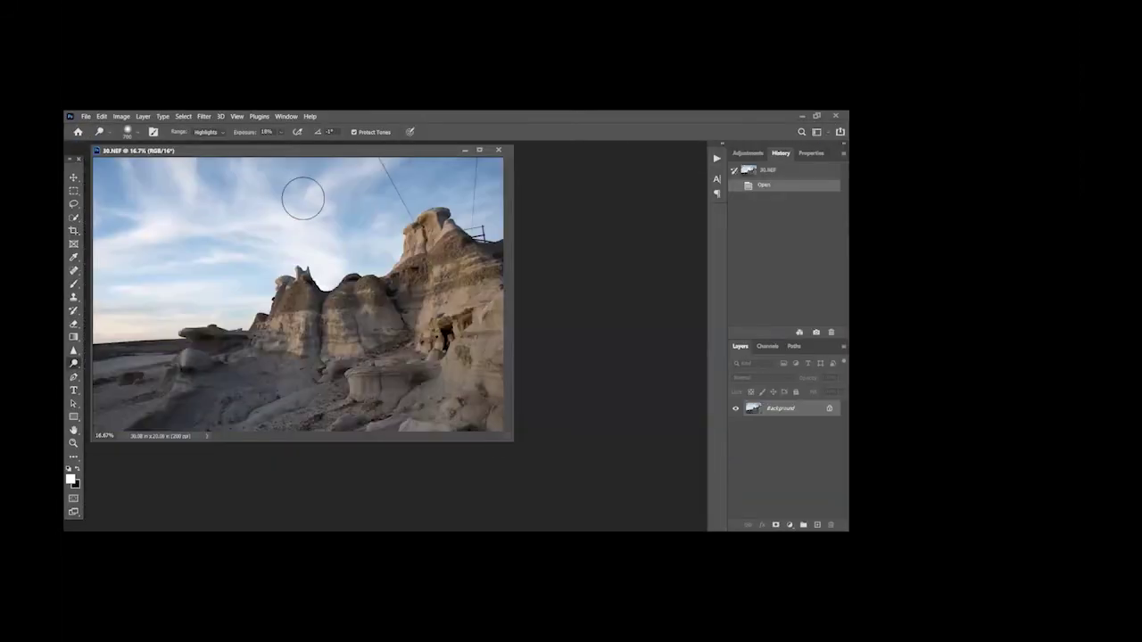
pyautogui.moveTo(268, 150)
pyautogui.mouseDown()
pyautogui.moveTo(399, 162)
pyautogui.moveTo(397, 186)
pyautogui.mouseUp()
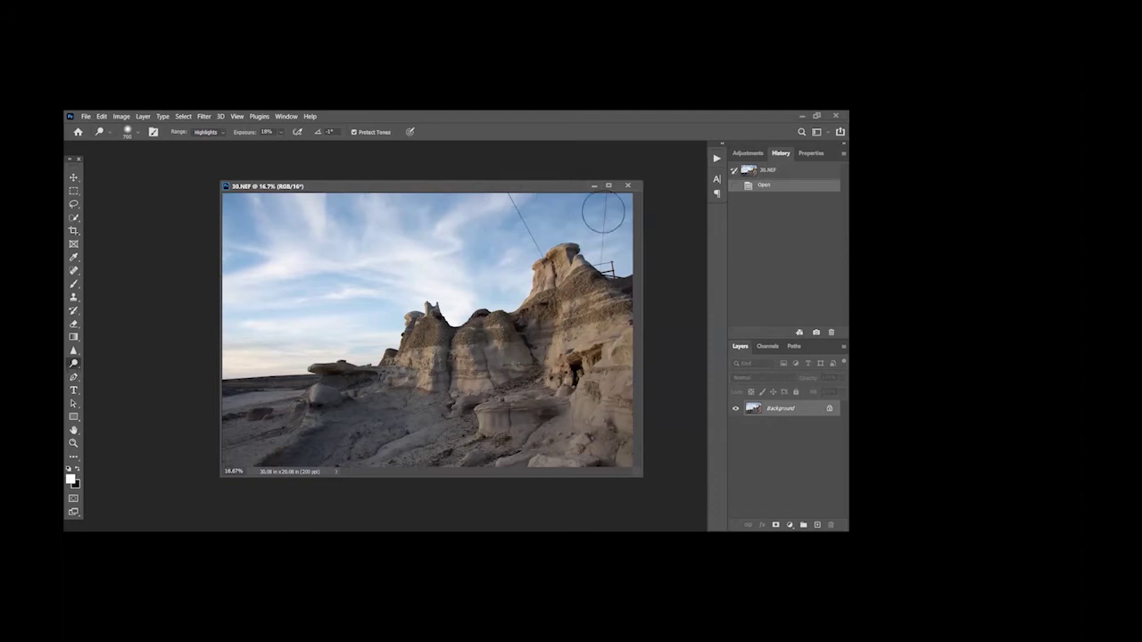
# Remove the two thin wires crossing the sky above the rock peak with a 125 px Content-Aware Spot Healing Brush
pyautogui.click(75, 270)
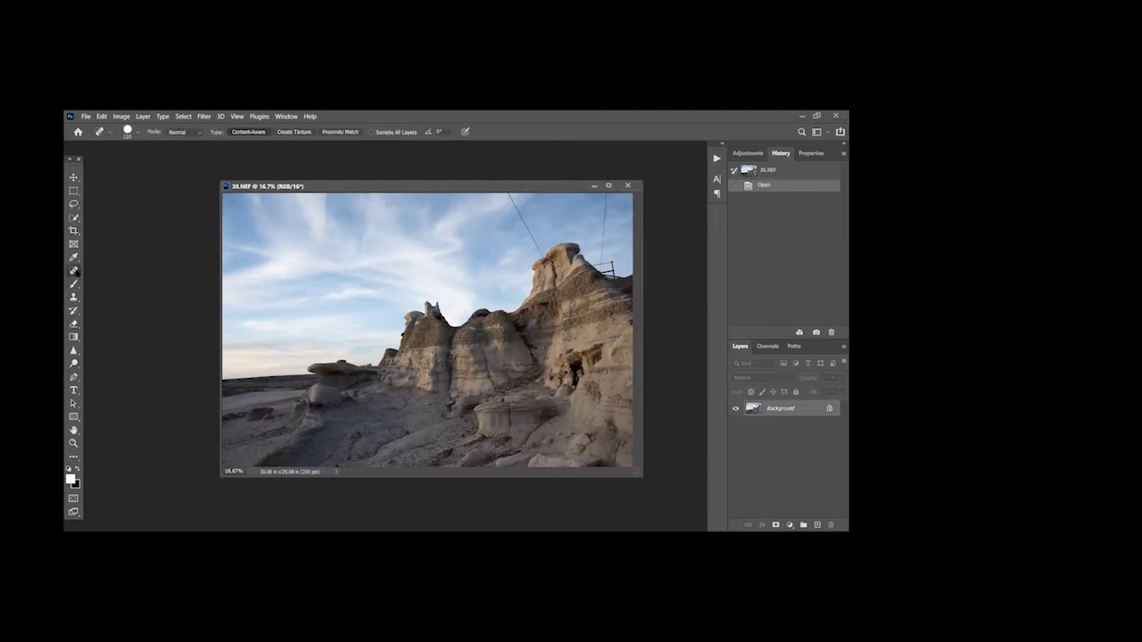
pyautogui.click(509, 195)
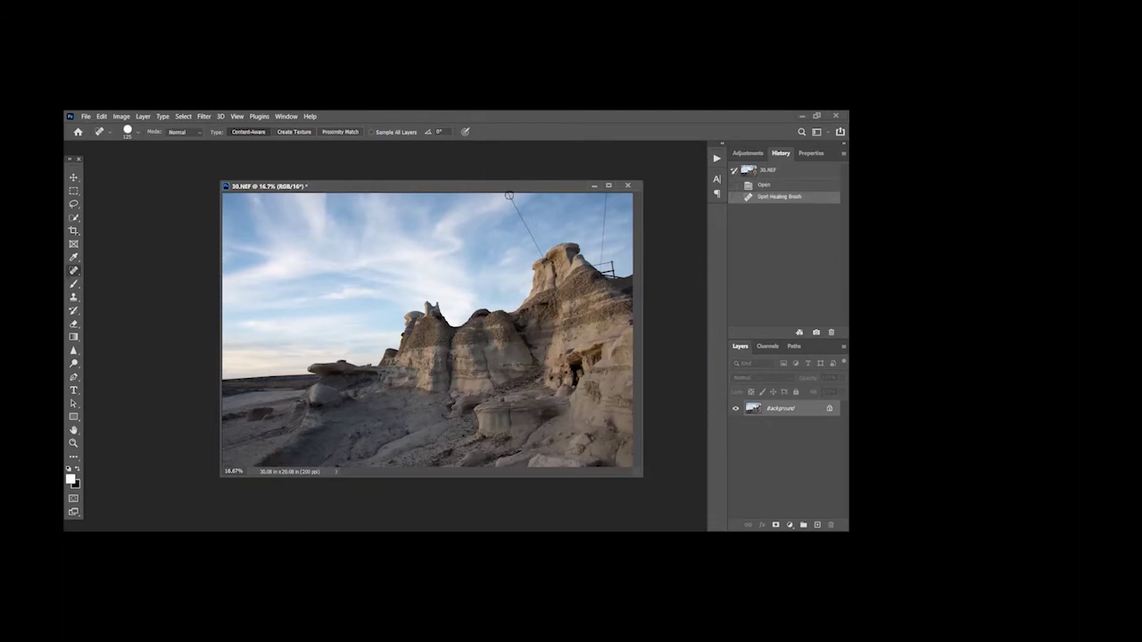
pyautogui.keyDown('shift'); pyautogui.click(543, 254); pyautogui.keyUp('shift')
pyautogui.click(605, 196)
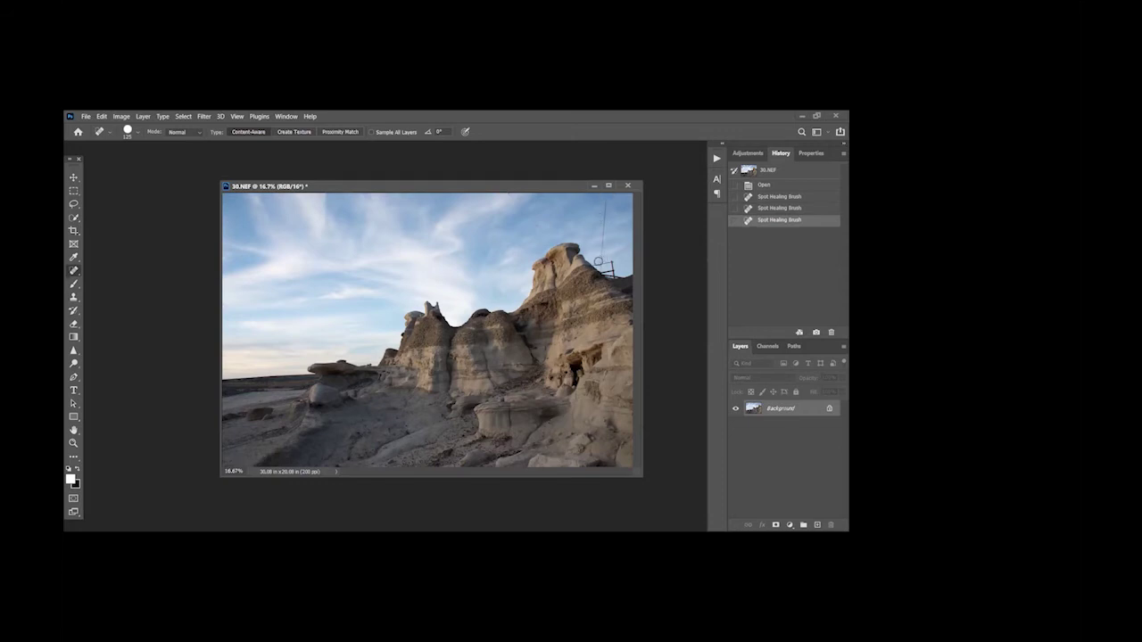
pyautogui.keyDown('shift'); pyautogui.click(603, 261); pyautogui.keyUp('shift')
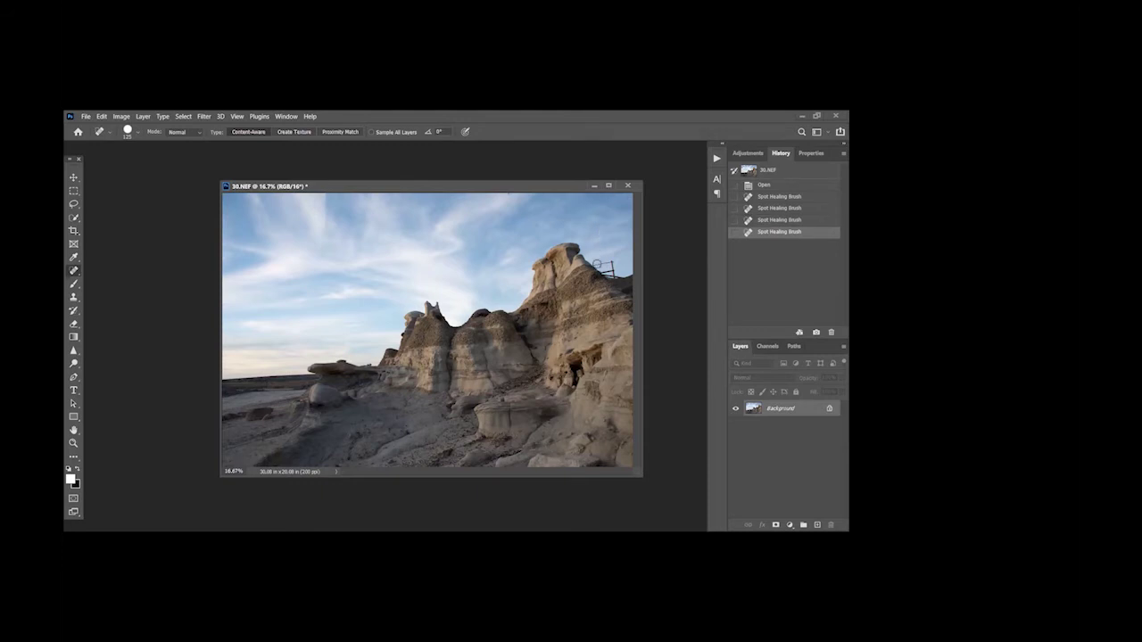
# Heal away the fence structure on the ridge beside the tall rock peak with the Spot Healing Brush
pyautogui.click(604, 265)
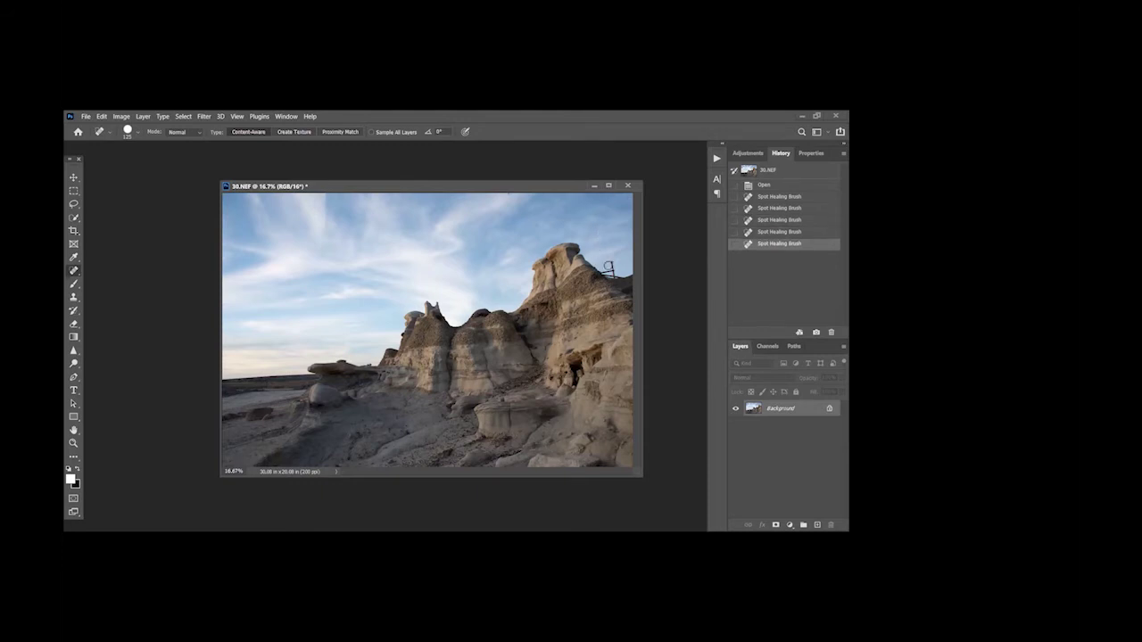
pyautogui.click(616, 272)
pyautogui.click(612, 270)
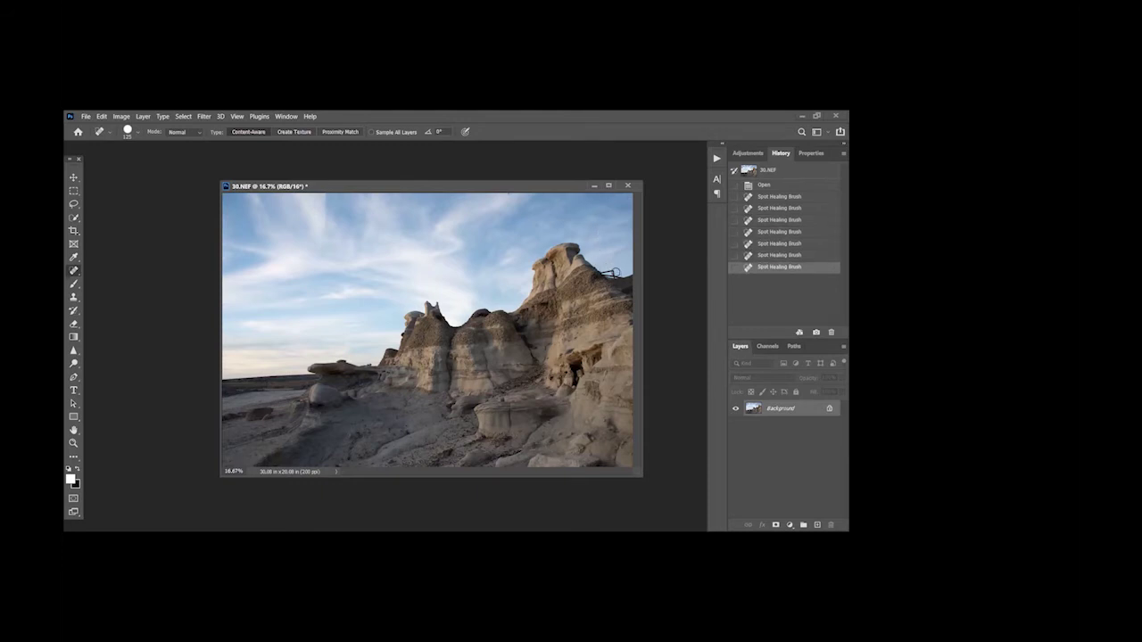
pyautogui.click(610, 271)
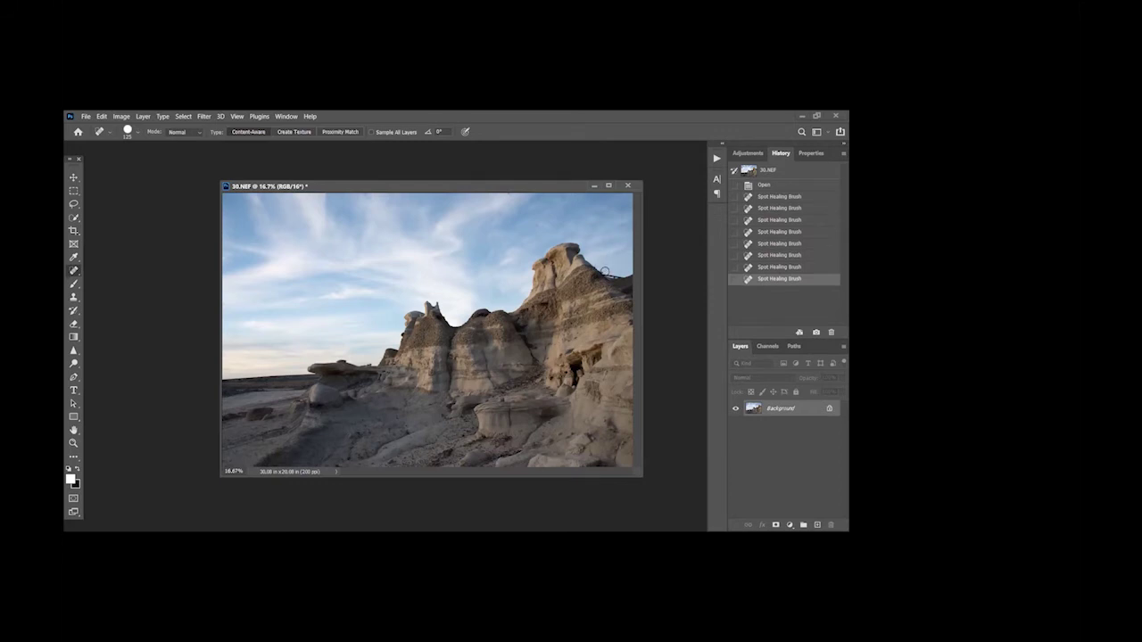
pyautogui.click(610, 272)
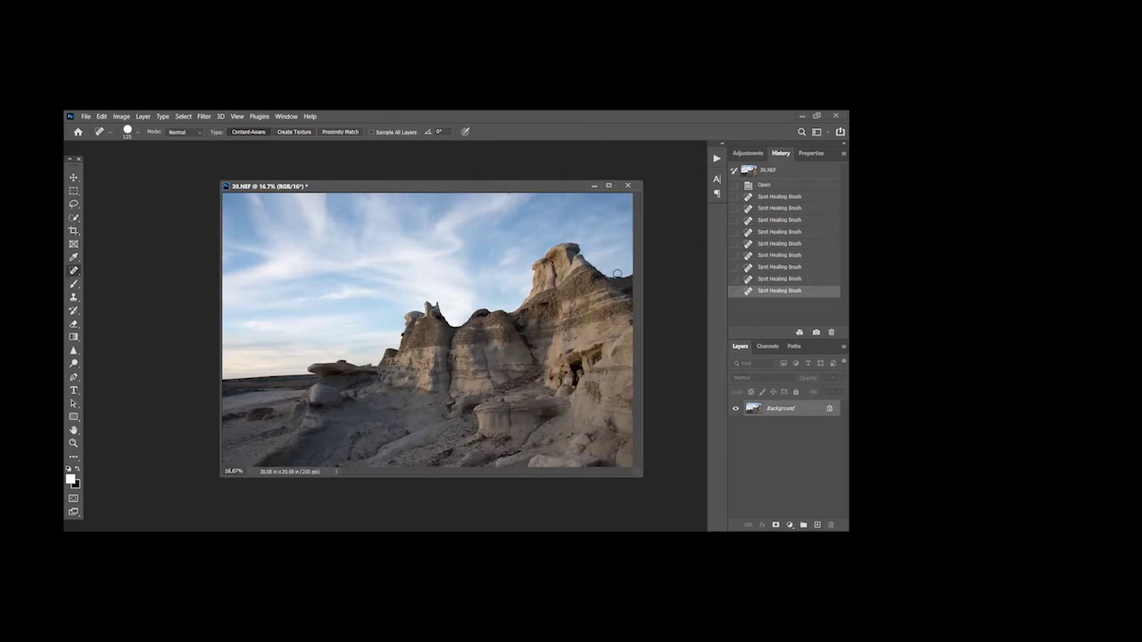
pyautogui.click(617, 274)
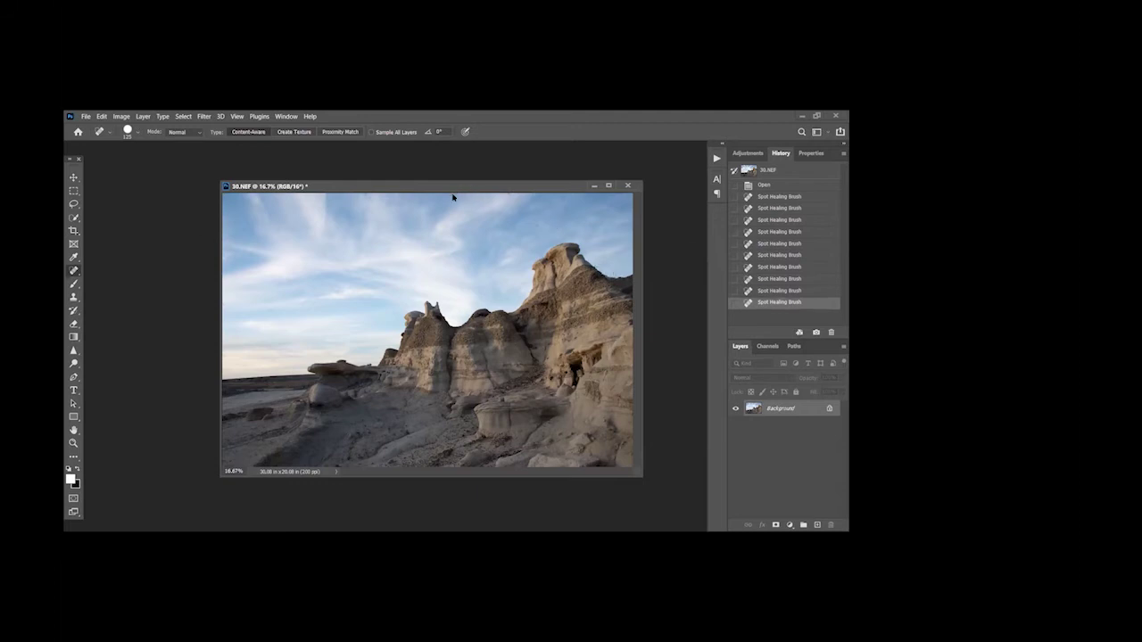
# In the Camera Raw Filter, raise Shadows, Texture and Vibrance, and set Dehaze to +55 and Clarity to +17
pyautogui.click(203, 117)
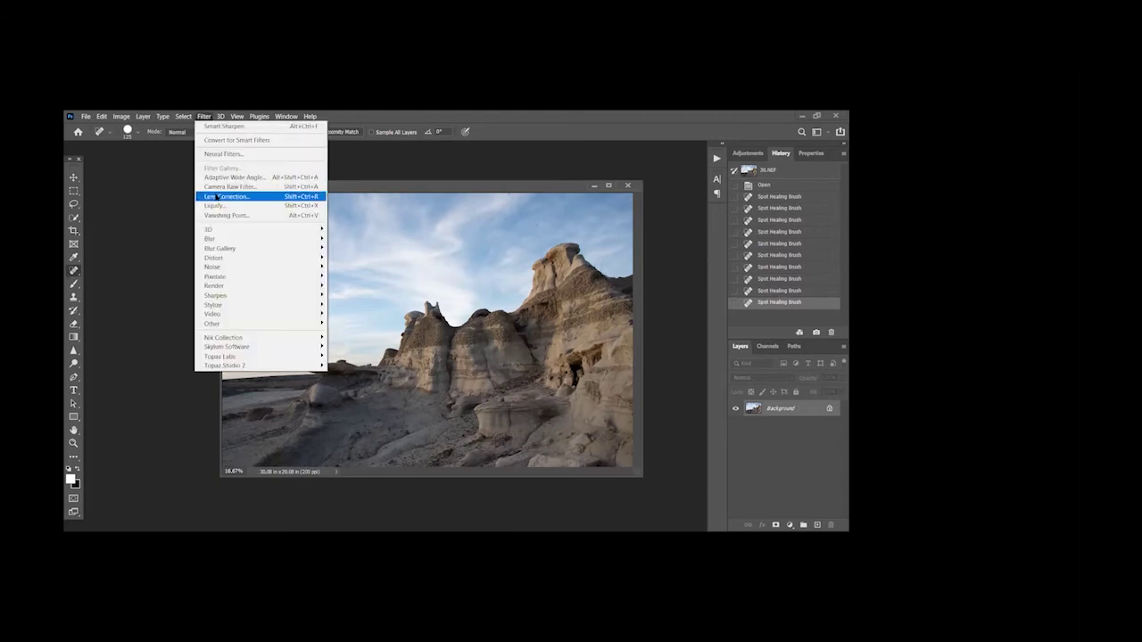
pyautogui.click(217, 188)
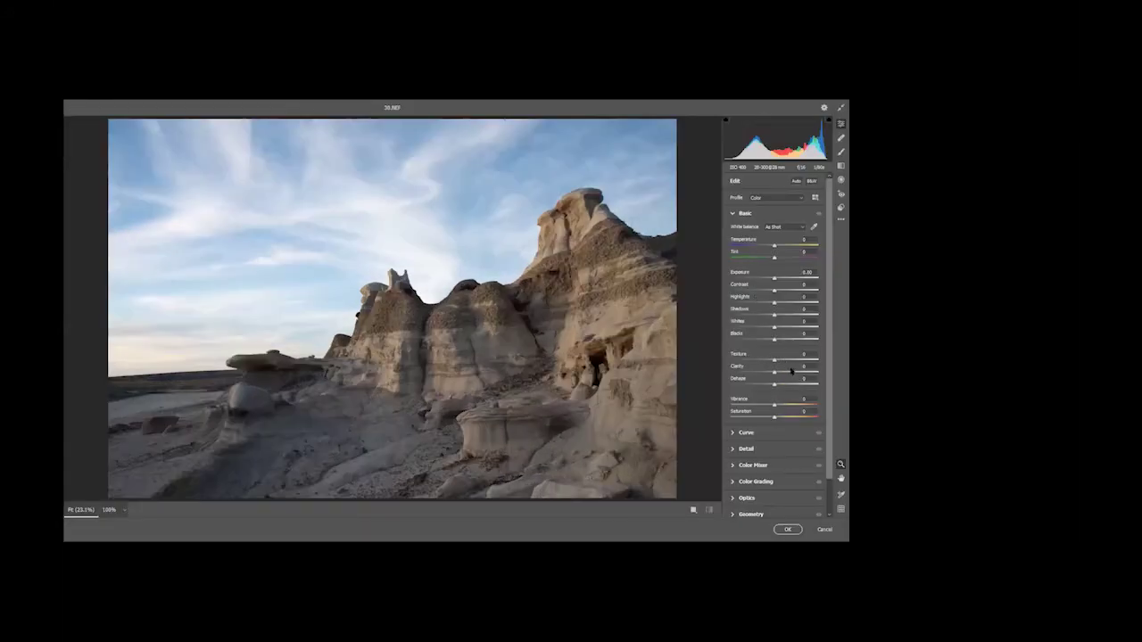
pyautogui.moveTo(775, 386); pyautogui.dragTo(799, 382)
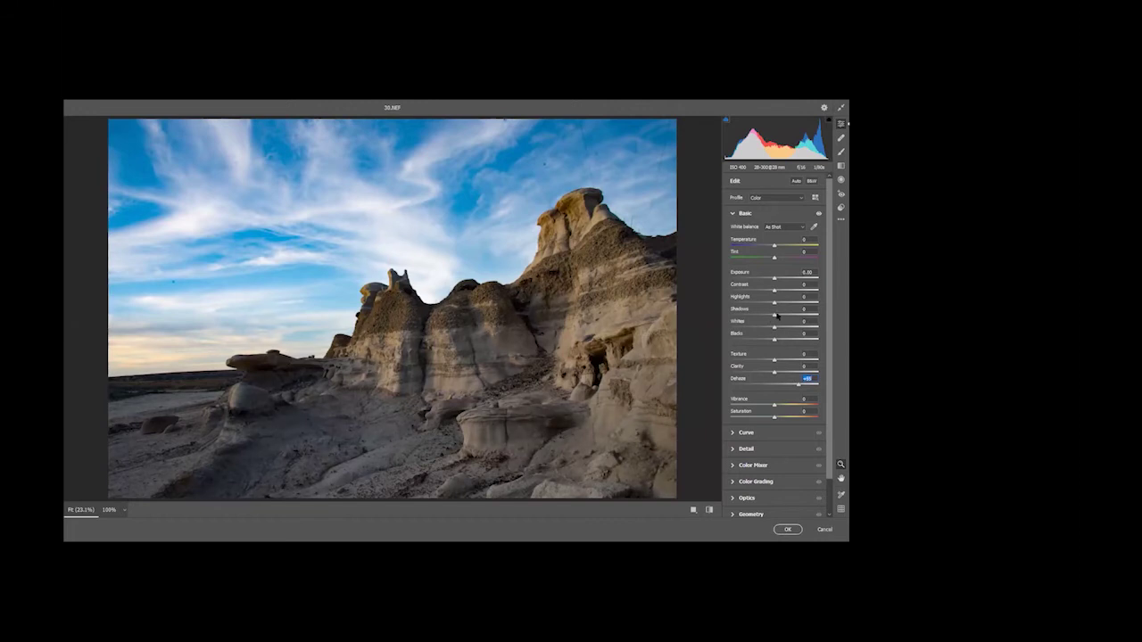
pyautogui.moveTo(775, 318); pyautogui.dragTo(793, 314)
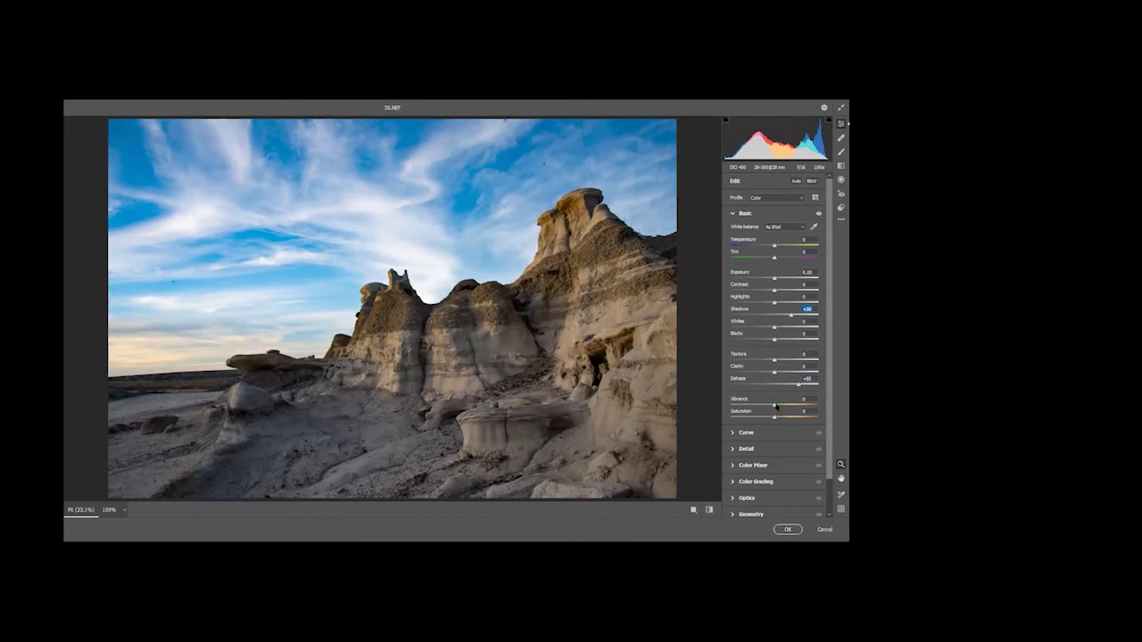
pyautogui.moveTo(776, 406); pyautogui.dragTo(793, 404)
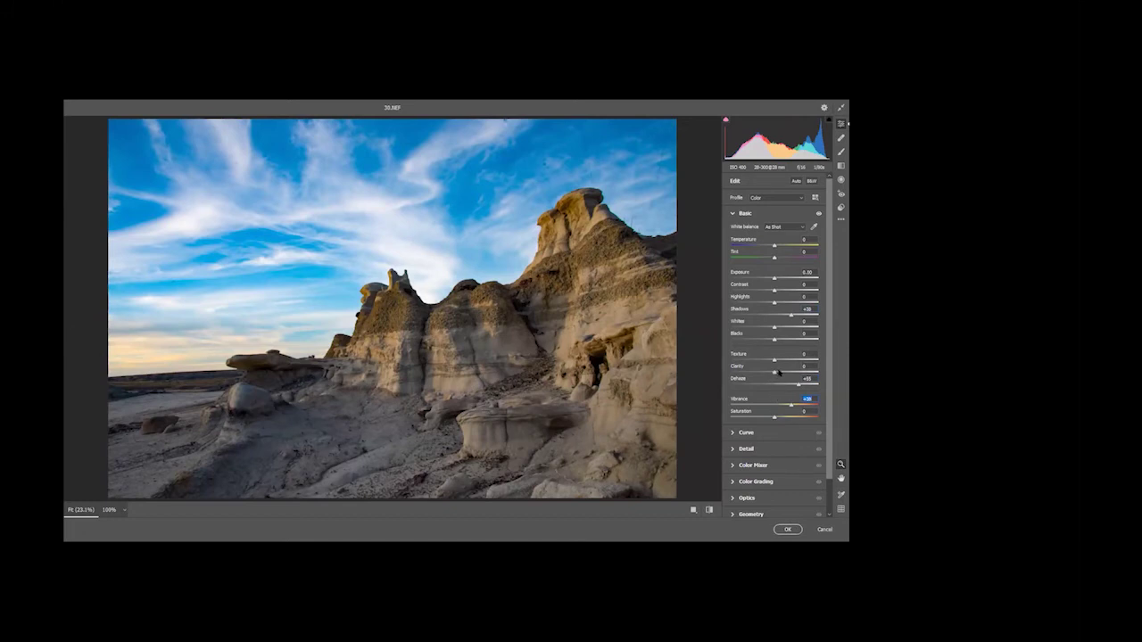
pyautogui.moveTo(778, 372); pyautogui.dragTo(785, 360)
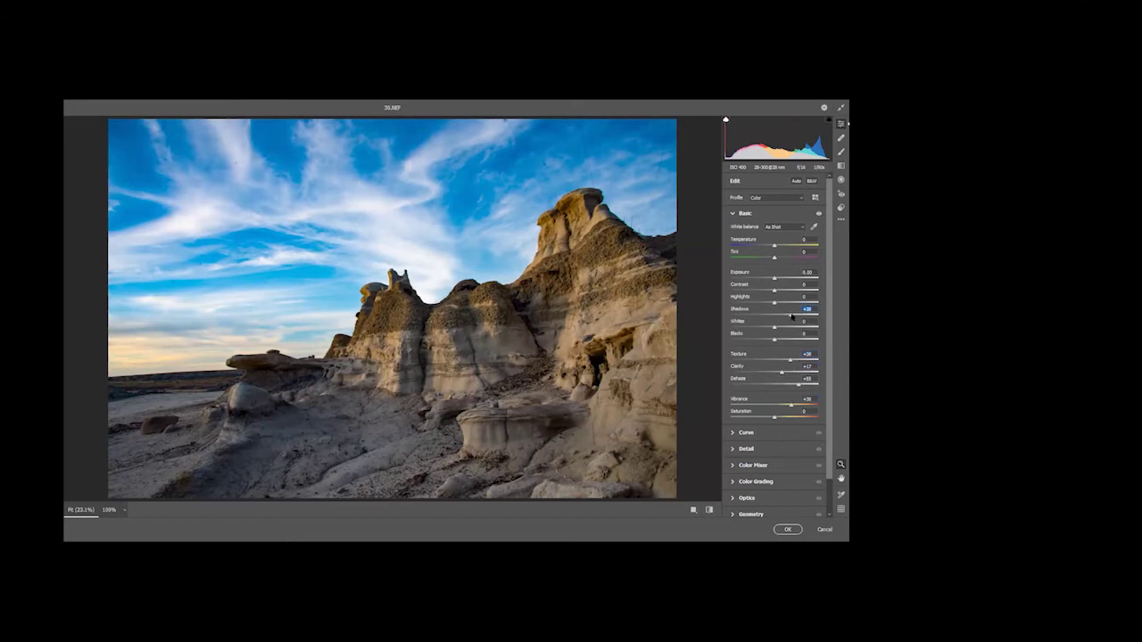
pyautogui.moveTo(792, 317); pyautogui.dragTo(801, 316)
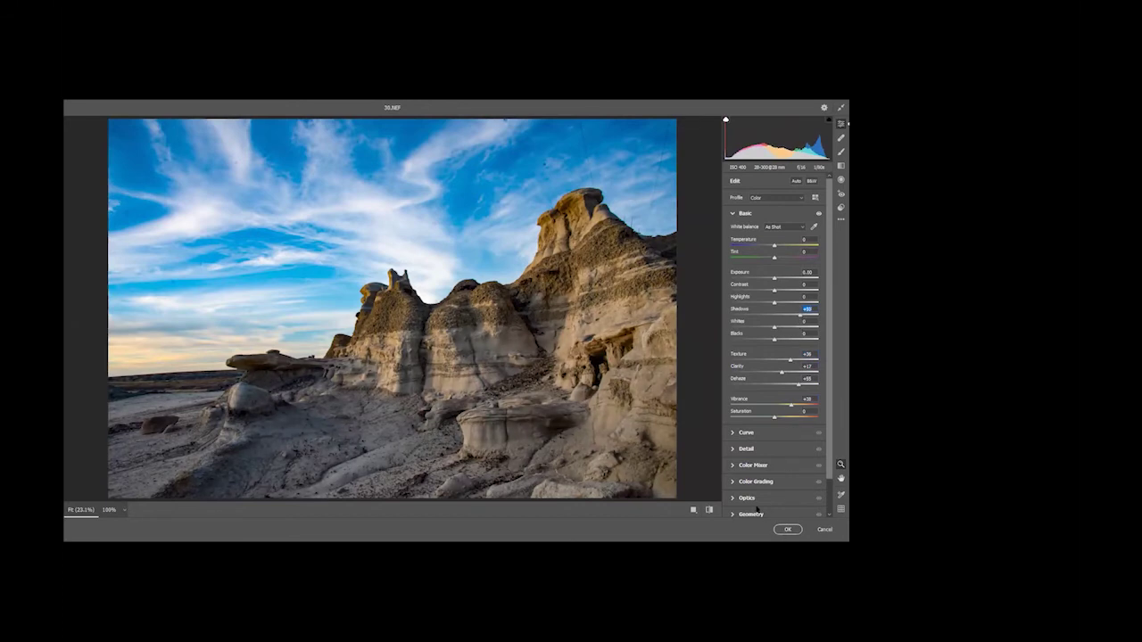
# Add a dark vignette of -17 with increased feather and apply the Camera Raw Filter
pyautogui.scroll(-1, 754, 485)
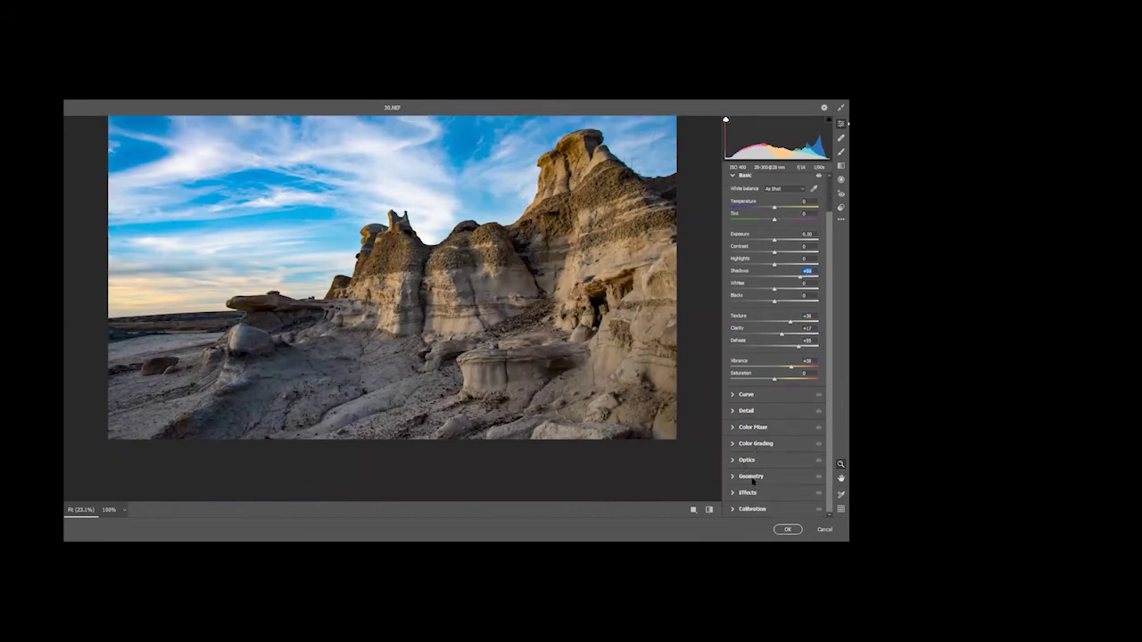
pyautogui.click(737, 494)
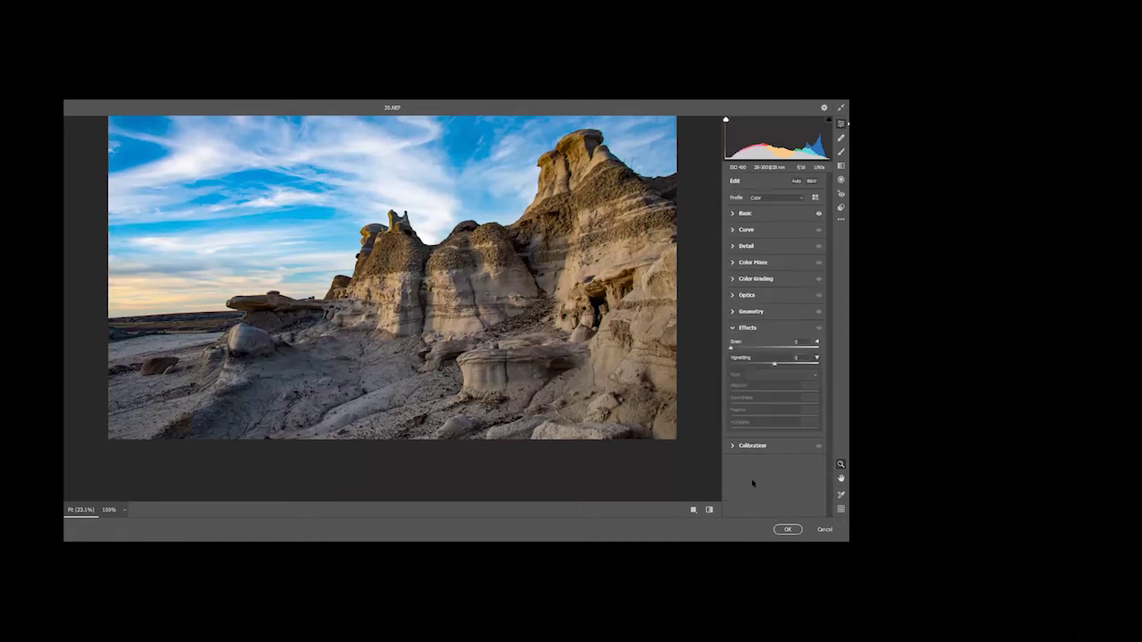
pyautogui.moveTo(775, 365); pyautogui.dragTo(766, 365)
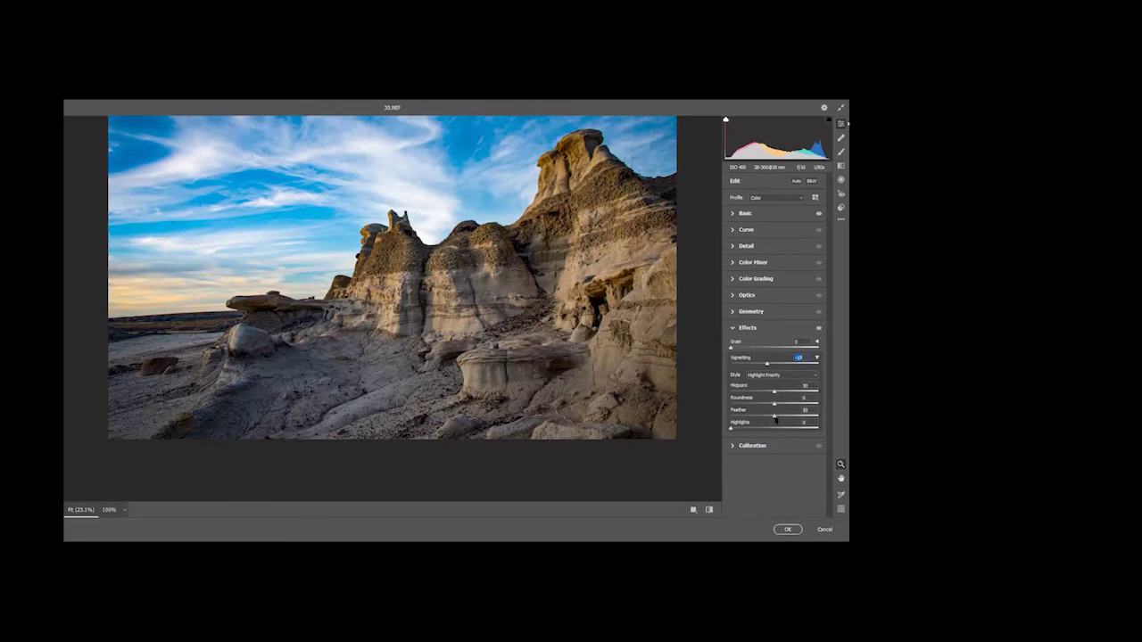
pyautogui.moveTo(775, 417); pyautogui.dragTo(790, 411)
pyautogui.click(787, 529)
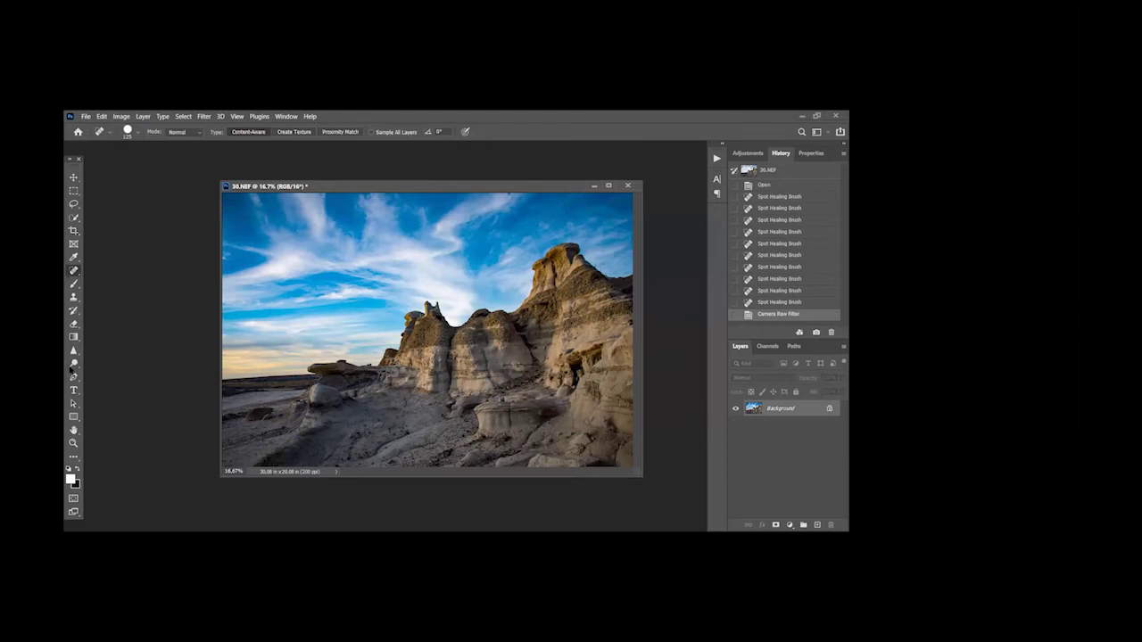
# Brighten the central rock formations and the ground beside them with an enlarged Dodge brush set to Highlights at 18% exposure
pyautogui.moveTo(73, 364)
pyautogui.mouseDown()
pyautogui.moveTo(105, 365)
pyautogui.moveTo(113, 379)
pyautogui.moveTo(121, 366)
pyautogui.mouseUp()
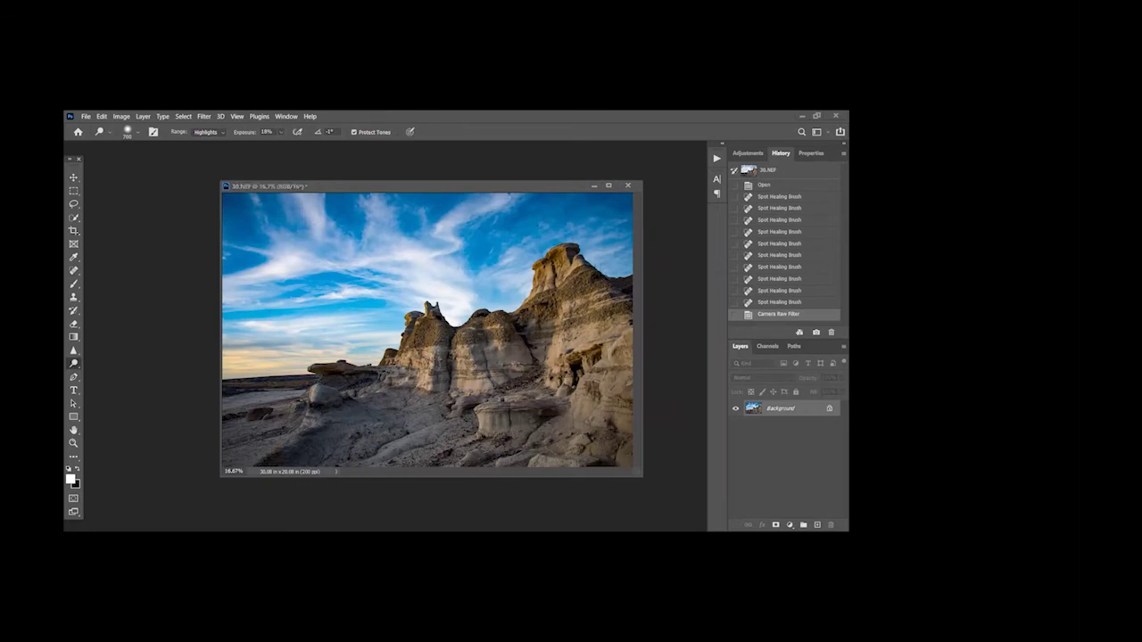
pyautogui.press(']')
pyautogui.press(']')
pyautogui.press(']')
pyautogui.press(']')
pyautogui.press(']')
pyautogui.moveTo(407, 366)
pyautogui.mouseDown()
pyautogui.moveTo(379, 357)
pyautogui.moveTo(469, 365)
pyautogui.moveTo(562, 330)
pyautogui.mouseUp()
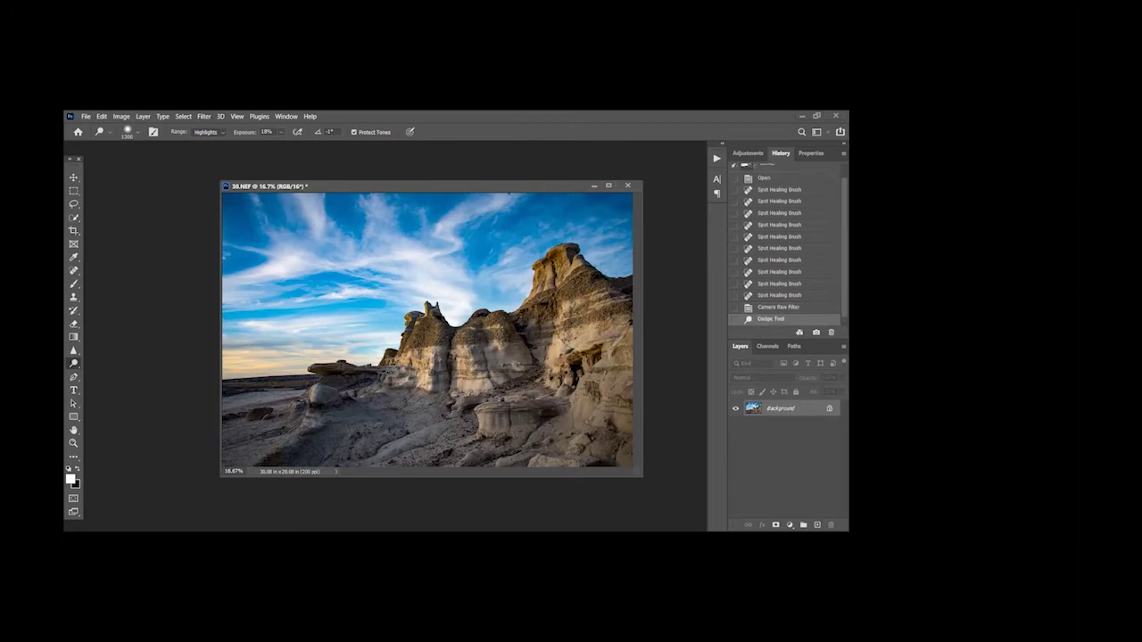
pyautogui.moveTo(371, 357); pyautogui.dragTo(250, 357)
pyautogui.moveTo(419, 308); pyautogui.dragTo(557, 313)
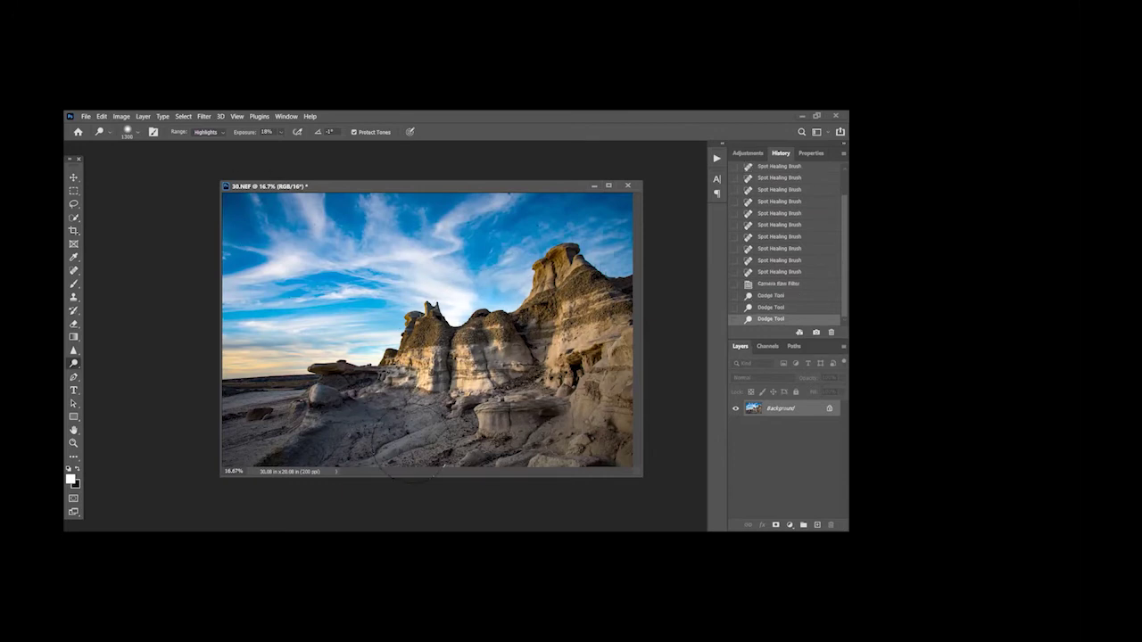
pyautogui.moveTo(366, 368); pyautogui.dragTo(312, 366)
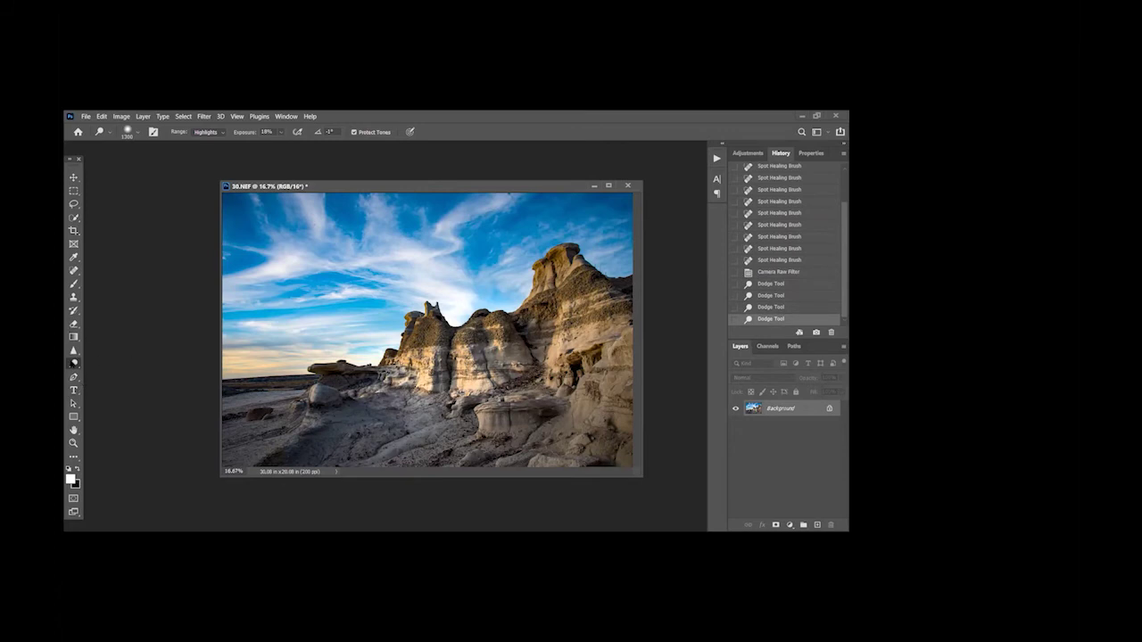
# Darken the upper sky from one corner to the other with a greatly enlarged Burn brush set to Midtones
pyautogui.rightClick(74, 363)
pyautogui.click(109, 373)
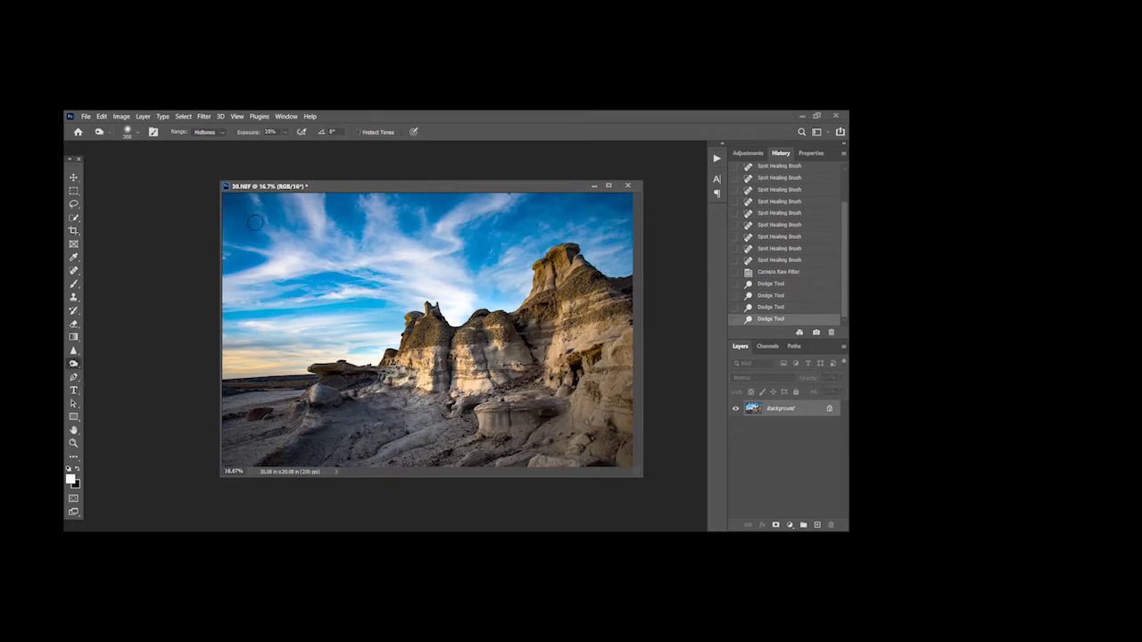
pyautogui.press(']')
pyautogui.press(']')
pyautogui.press(']')
pyautogui.press(']')
pyautogui.press(']')
pyautogui.press(']')
pyautogui.press(']')
pyautogui.press(']')
pyautogui.press(']')
pyautogui.press(']')
pyautogui.press(']')
pyautogui.press(']')
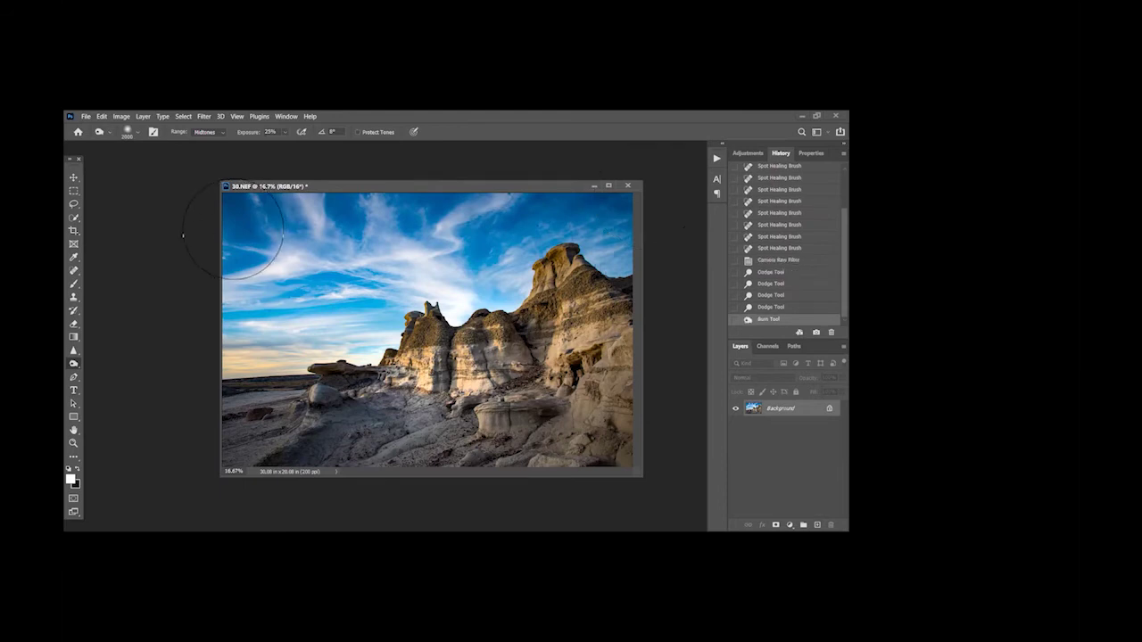
pyautogui.moveTo(272, 233)
pyautogui.mouseDown()
pyautogui.moveTo(464, 228)
pyautogui.moveTo(609, 203)
pyautogui.moveTo(638, 178)
pyautogui.mouseUp()
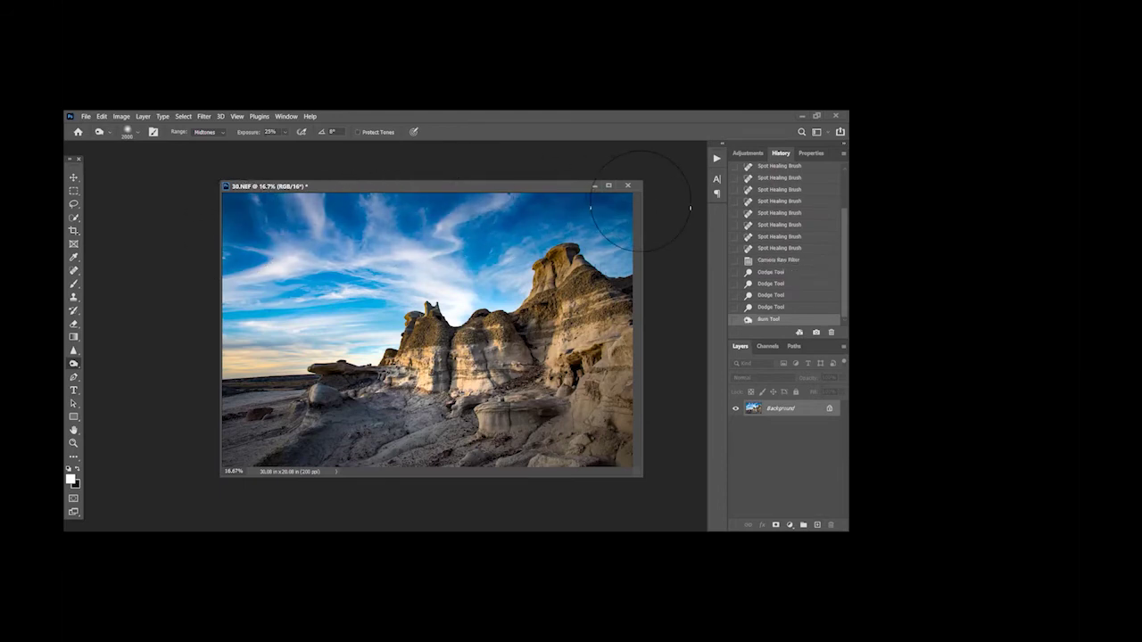
pyautogui.moveTo(243, 241)
pyautogui.mouseDown()
pyautogui.moveTo(398, 248)
pyautogui.moveTo(625, 218)
pyautogui.mouseUp()
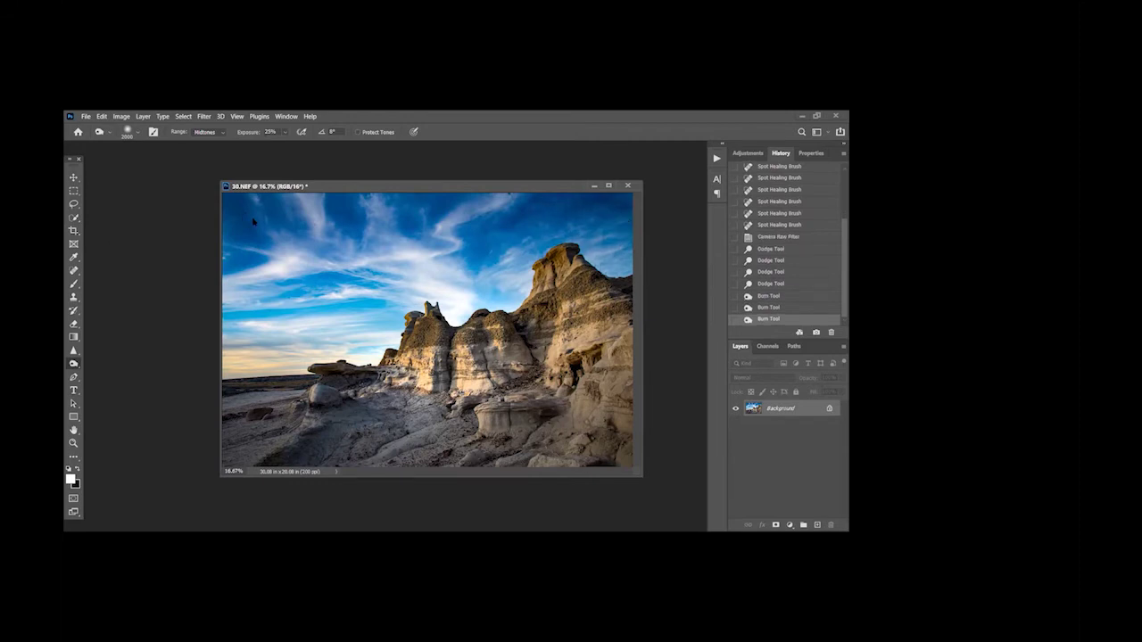
# Burn the upper sky once more and darken the lower foreground ground with the large Burn brush
pyautogui.moveTo(254, 221); pyautogui.dragTo(622, 191)
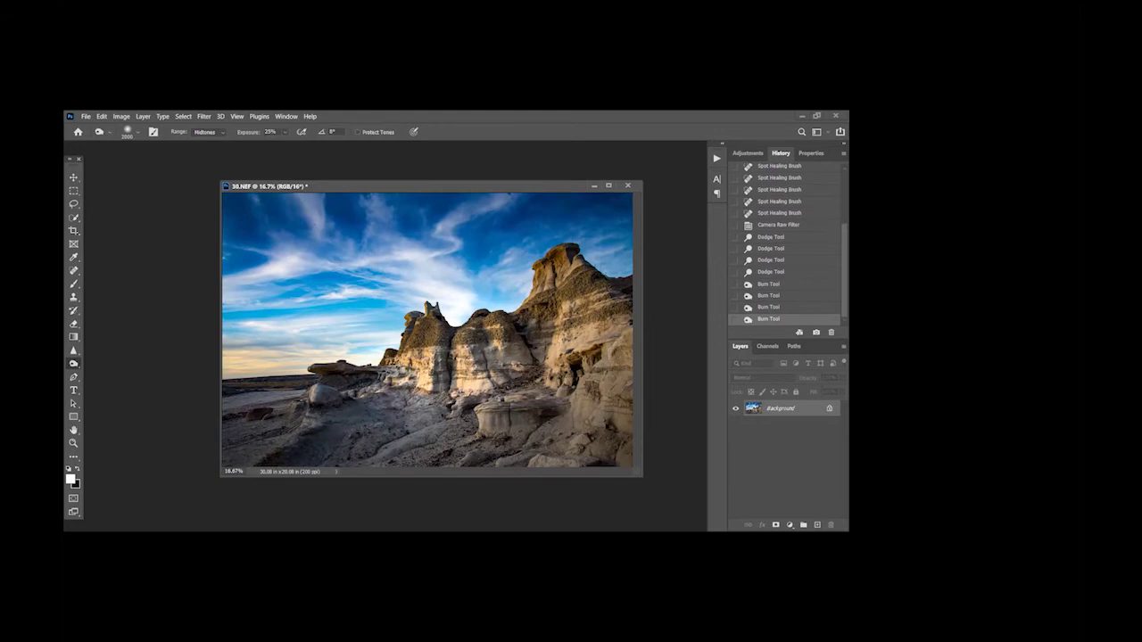
pyautogui.moveTo(516, 450); pyautogui.dragTo(578, 429)
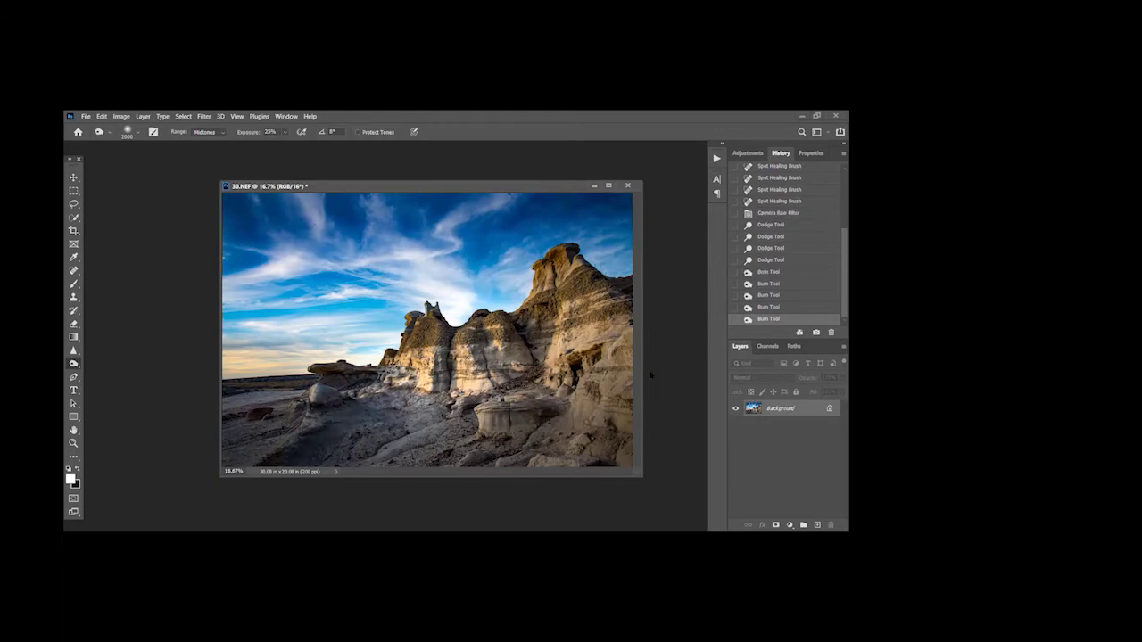
# Intensify the warm sky color along the horizon with an enlarged Sponge brush in Saturate mode at 39% flow
pyautogui.rightClick(74, 363)
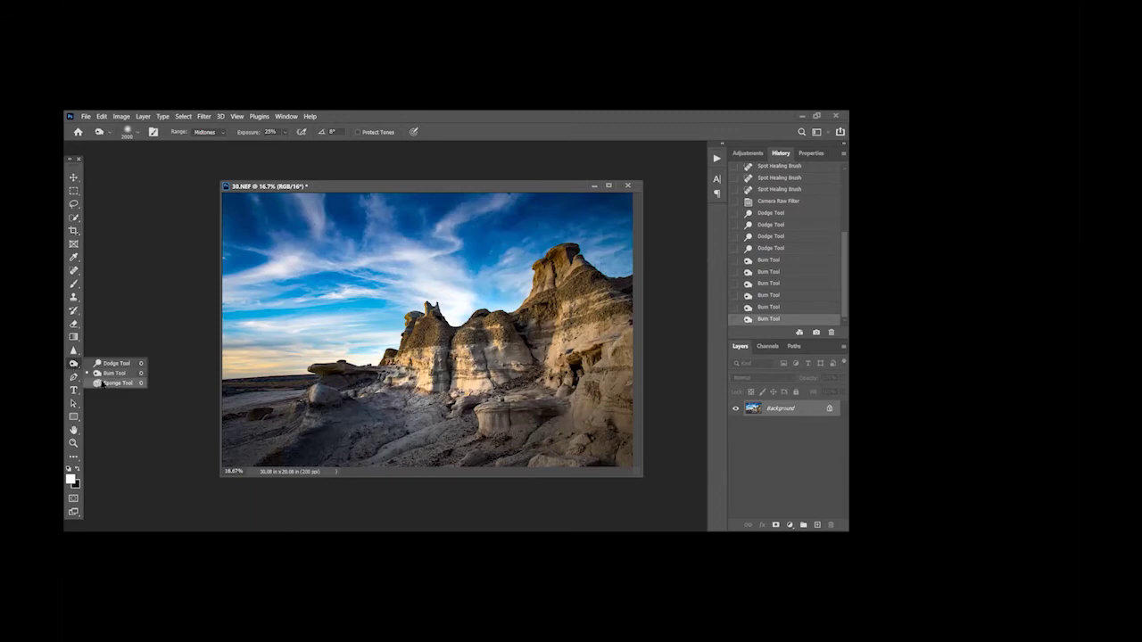
pyautogui.click(112, 383)
pyautogui.press(']')
pyautogui.press(']')
pyautogui.press(']')
pyautogui.press(']')
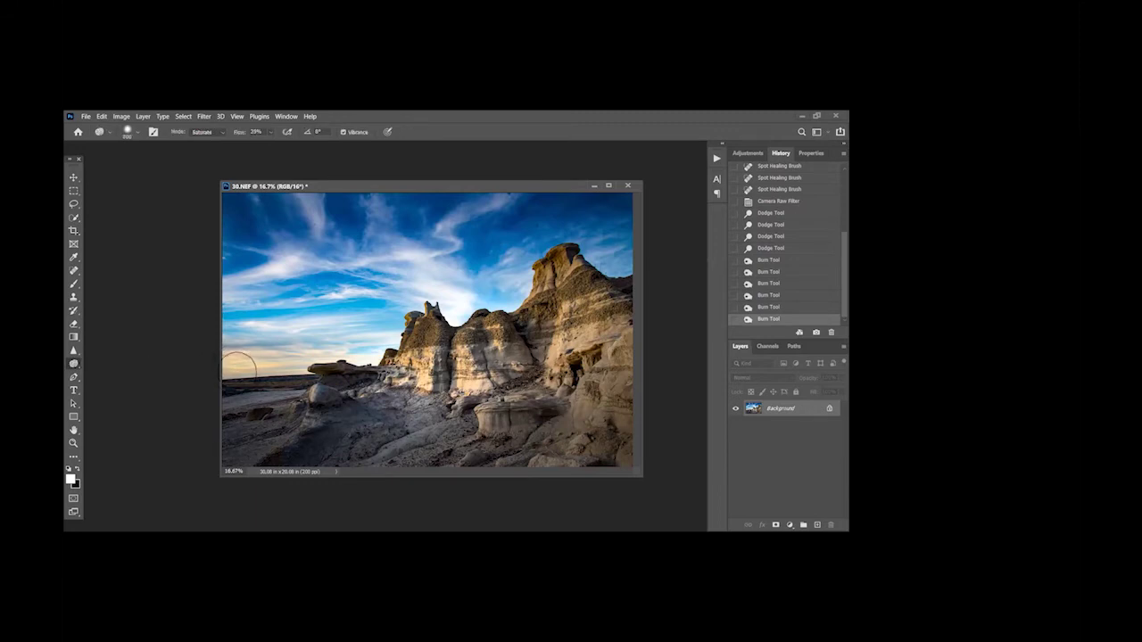
pyautogui.press('3')
pyautogui.press('9')
pyautogui.click(409, 326)
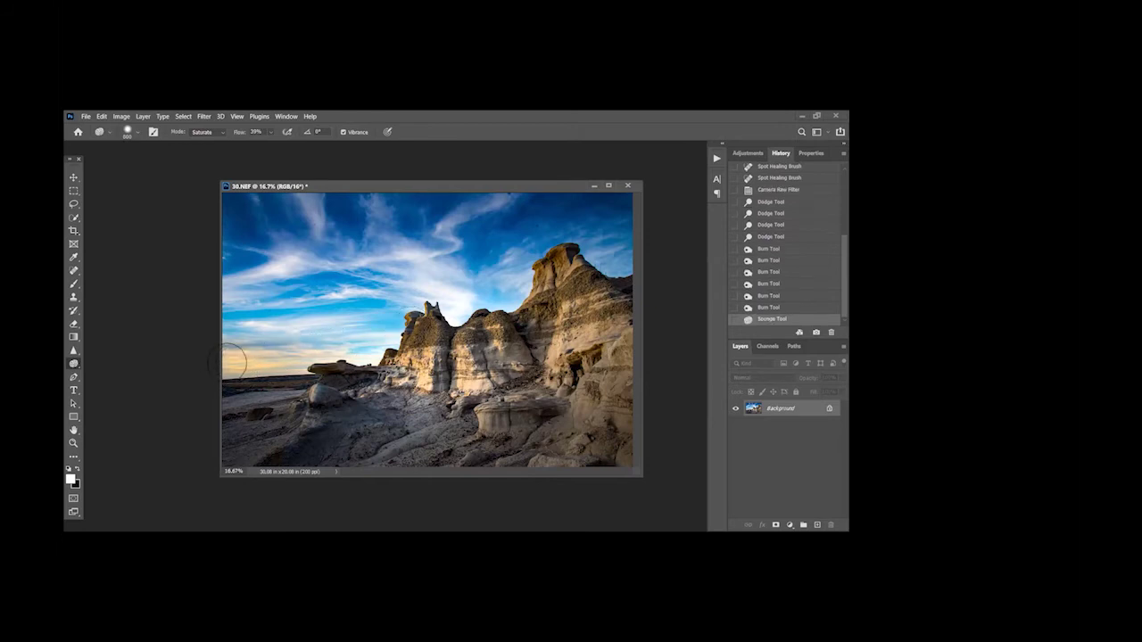
pyautogui.moveTo(409, 332); pyautogui.dragTo(420, 369)
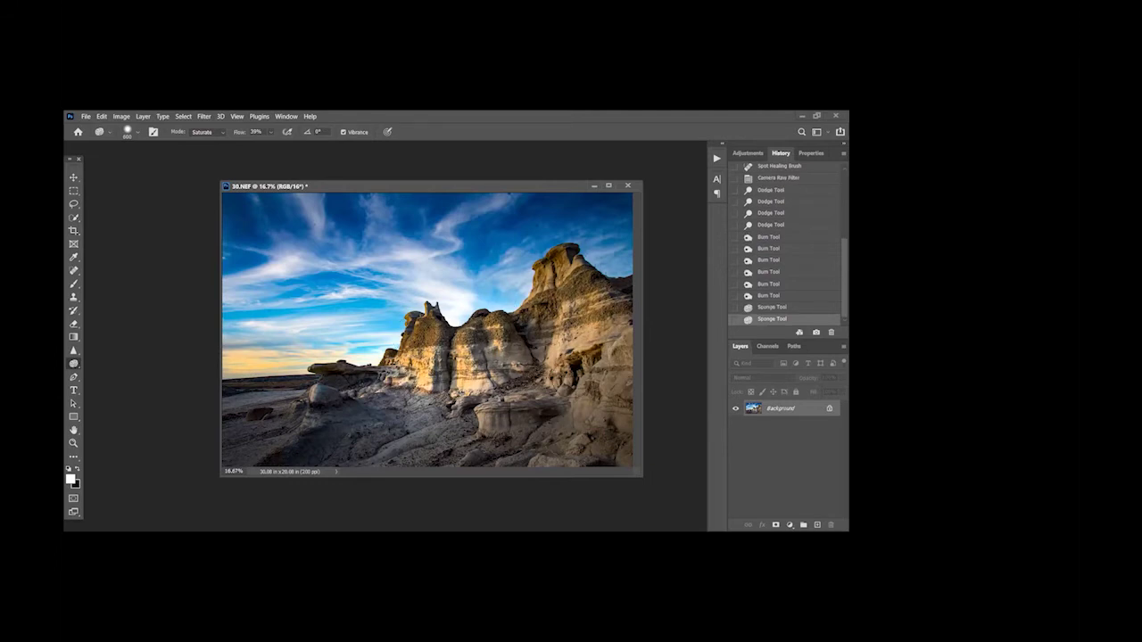
# Saturate the sunlit rock formations and the ground around them with the Sponge tool
pyautogui.moveTo(491, 419); pyautogui.dragTo(558, 358)
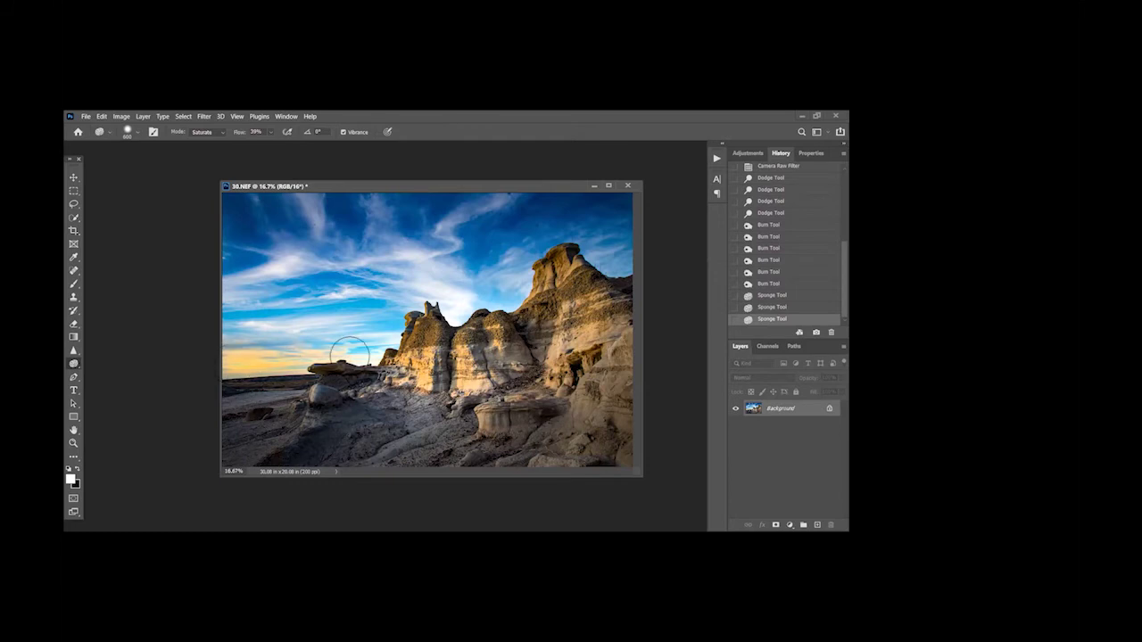
pyautogui.moveTo(409, 345); pyautogui.dragTo(404, 353)
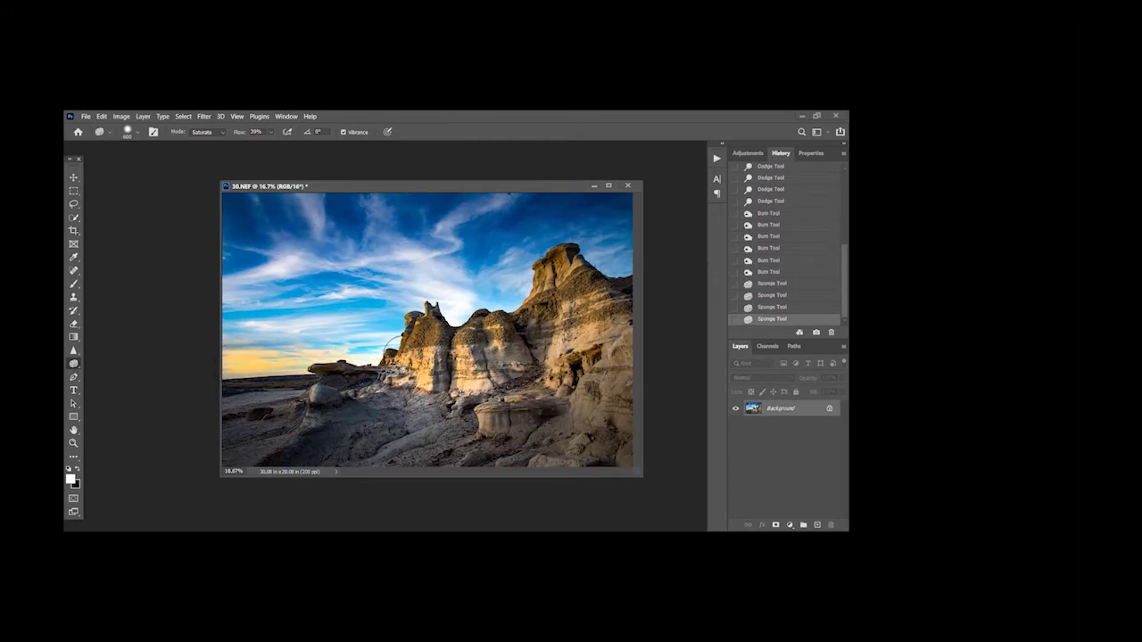
pyautogui.press('z')
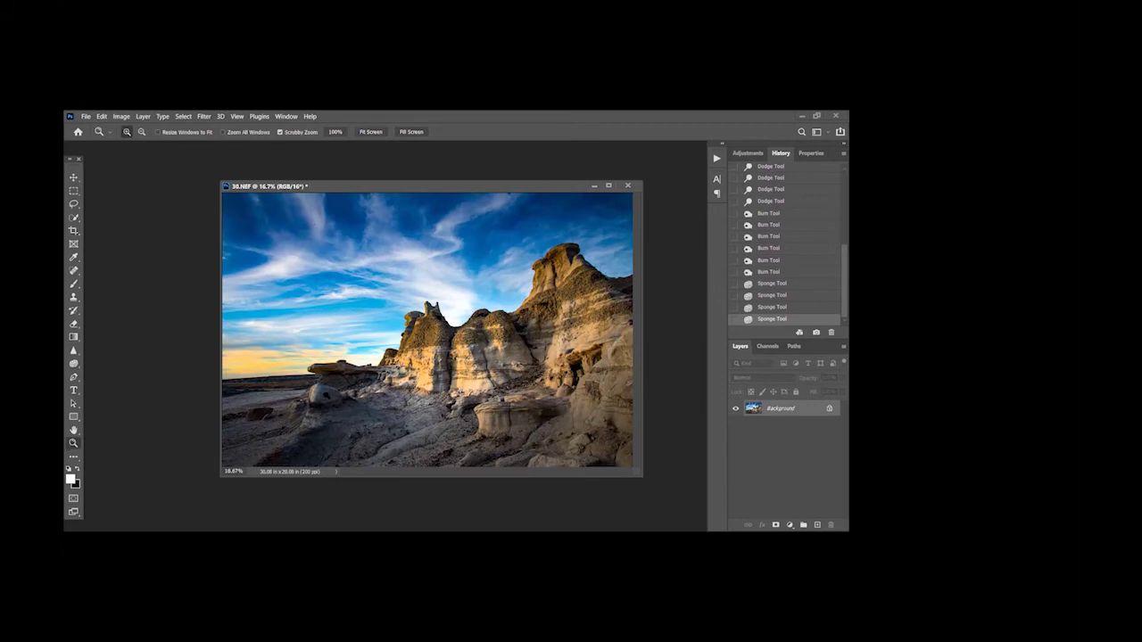
pyautogui.hotkey('ctrl', '+')
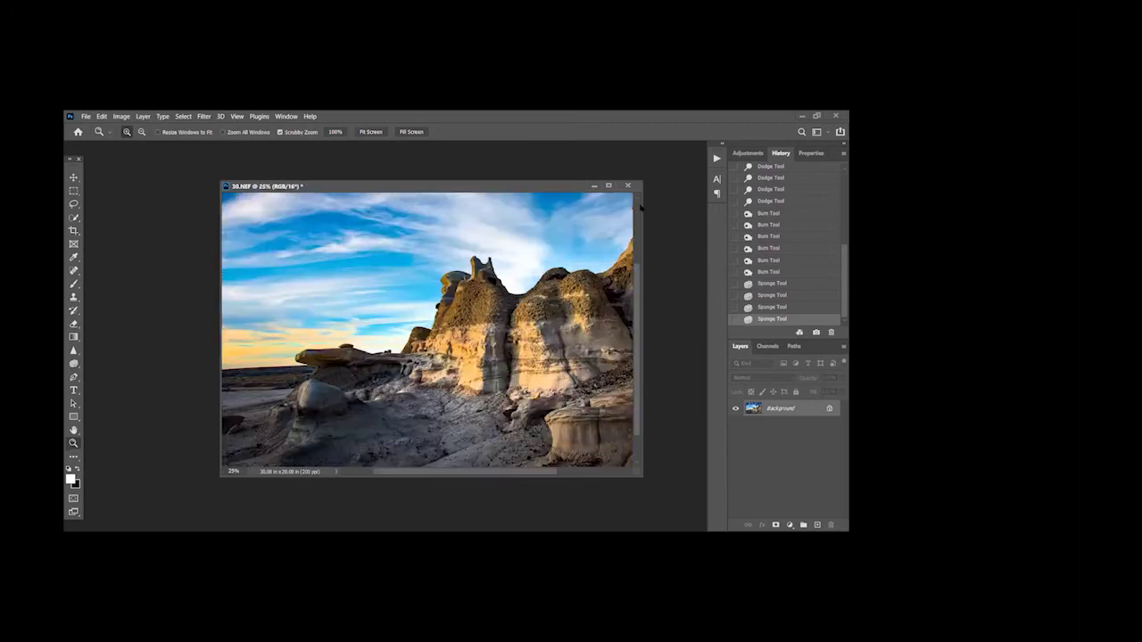
pyautogui.hotkey('ctrl', '0')
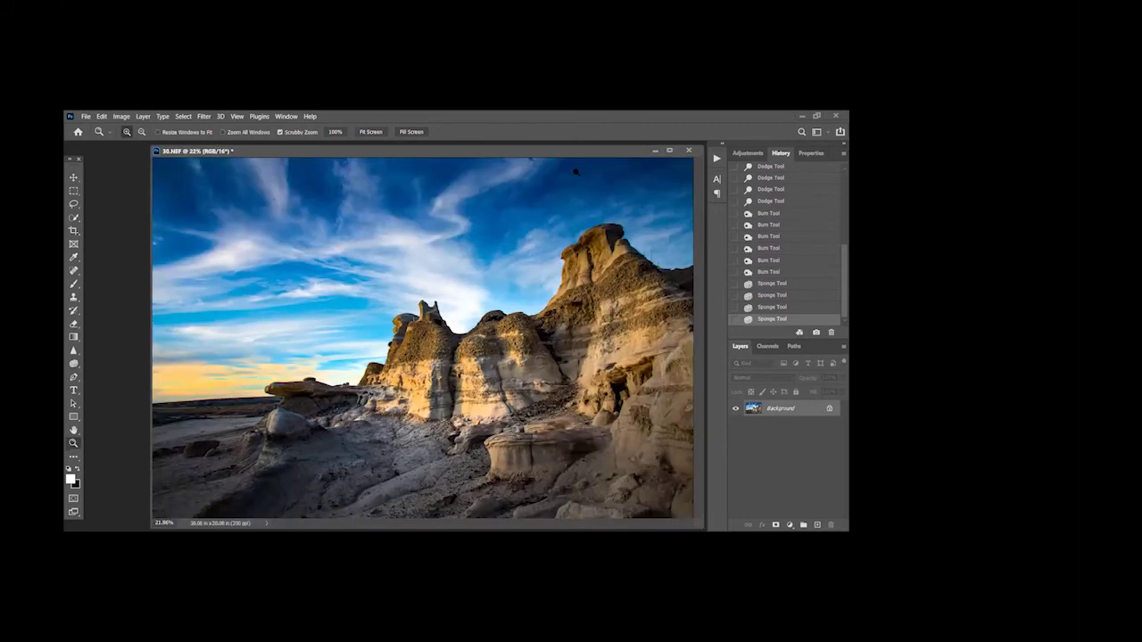
pyautogui.click(74, 364)
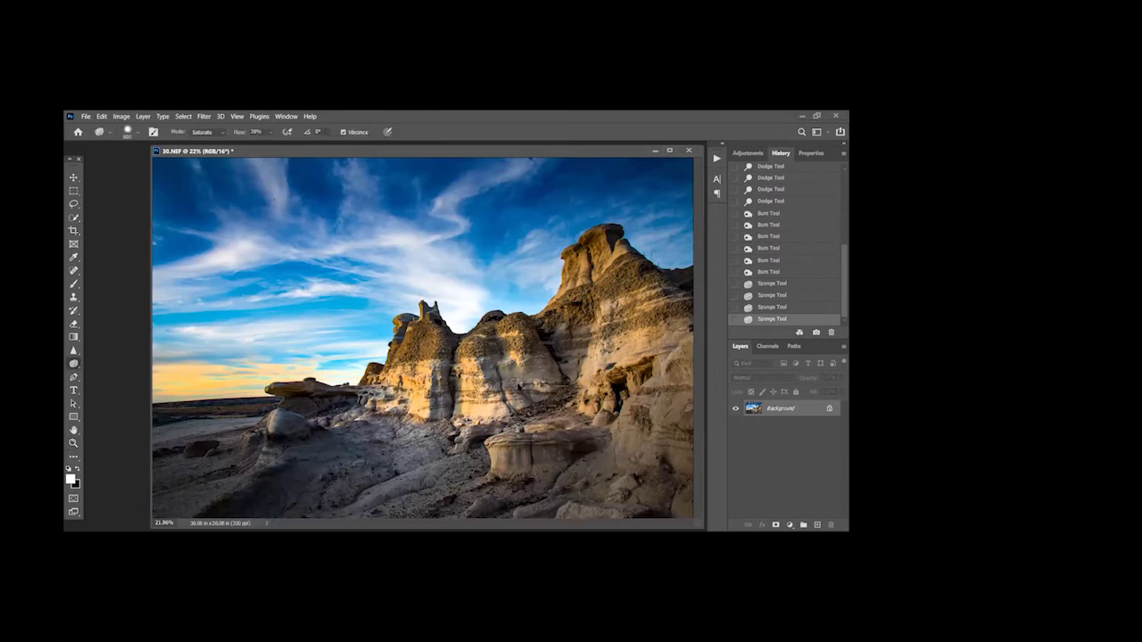
# Compare the retouched photo with its originally opened history state, and return to the latest Sponge state
pyautogui.hotkey('ctrl', '-')
pyautogui.hotkey('ctrl', '-')
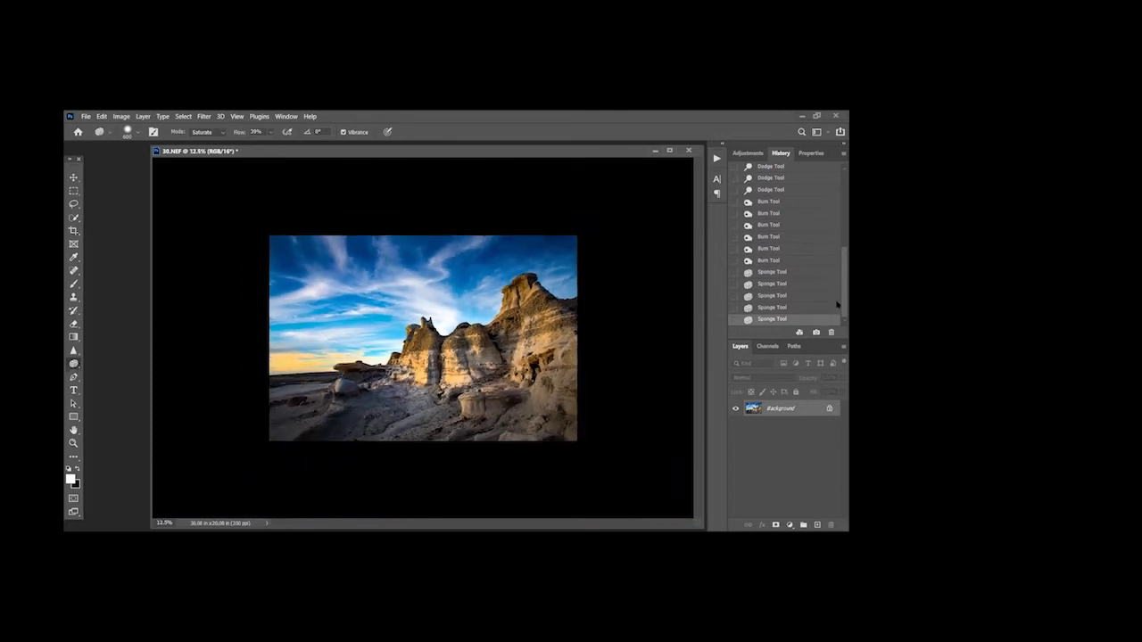
pyautogui.scroll(-1, 839, 305)
pyautogui.moveTo(838, 262); pyautogui.dragTo(837, 158)
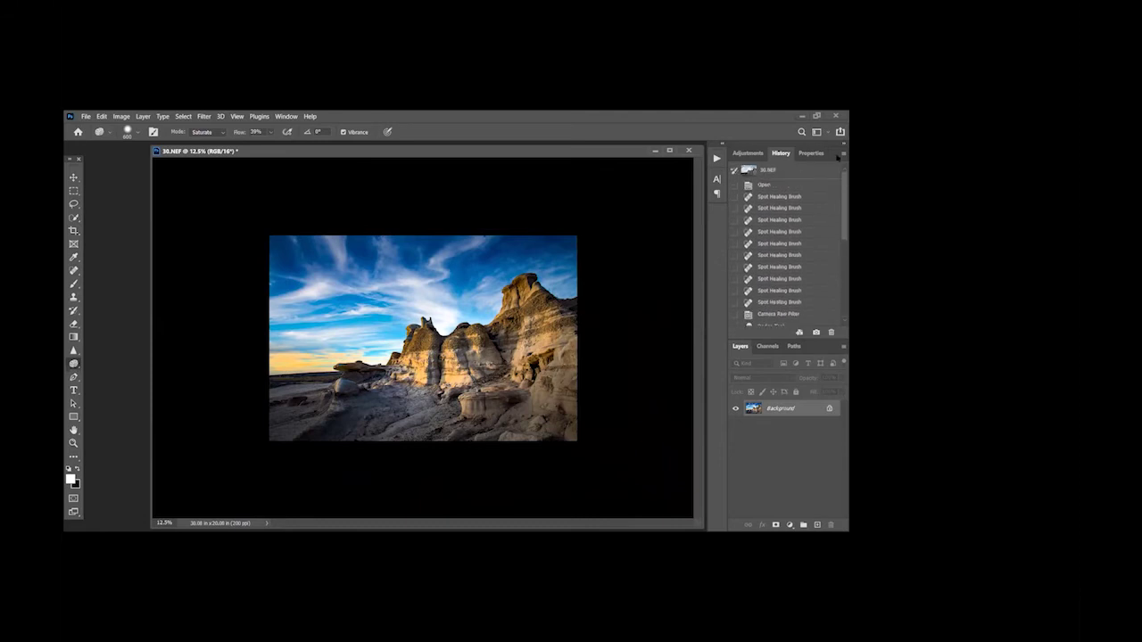
pyautogui.click(788, 185)
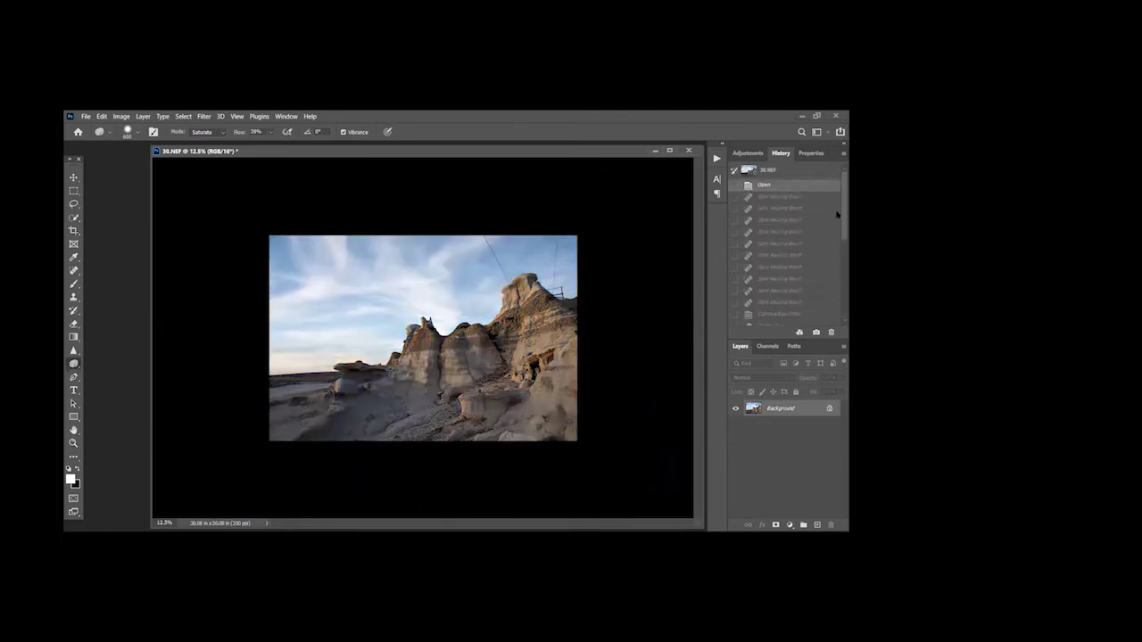
pyautogui.moveTo(839, 211); pyautogui.dragTo(837, 320)
pyautogui.click(796, 320)
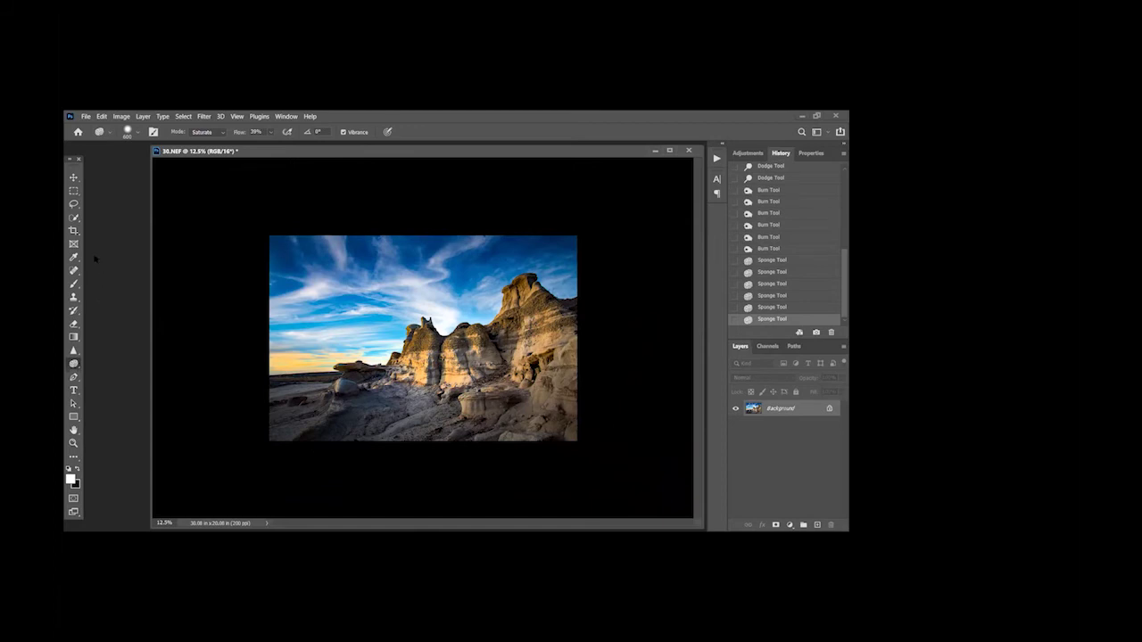
# Select the upper strip of sky across the full width, compress it downward to about 63% height, and deselect
pyautogui.click(74, 191)
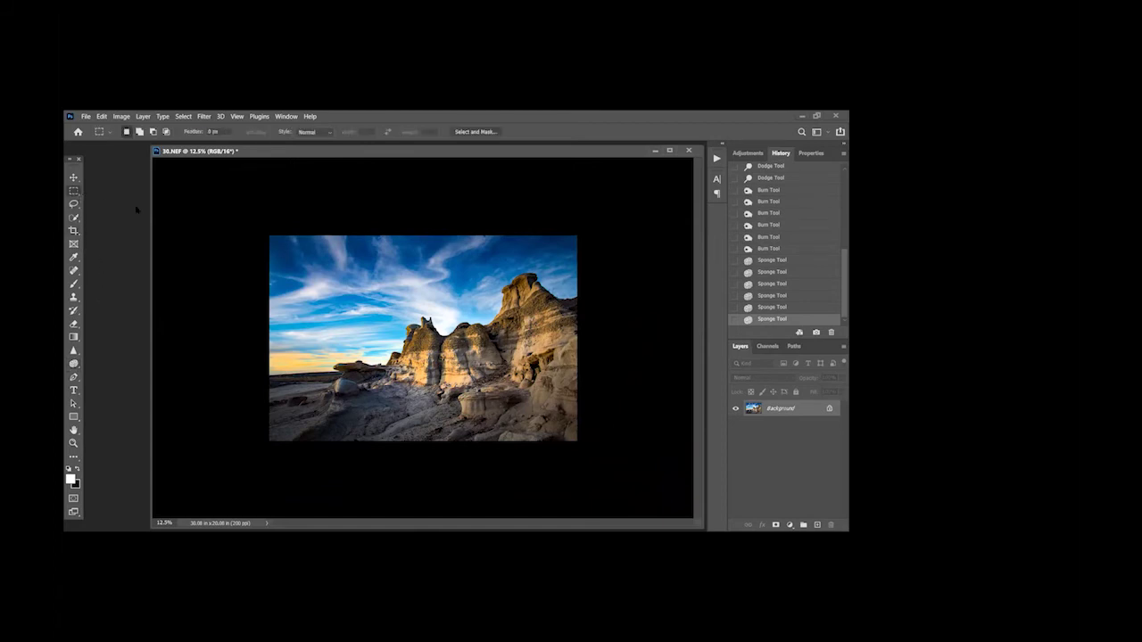
pyautogui.moveTo(269, 236); pyautogui.dragTo(600, 293)
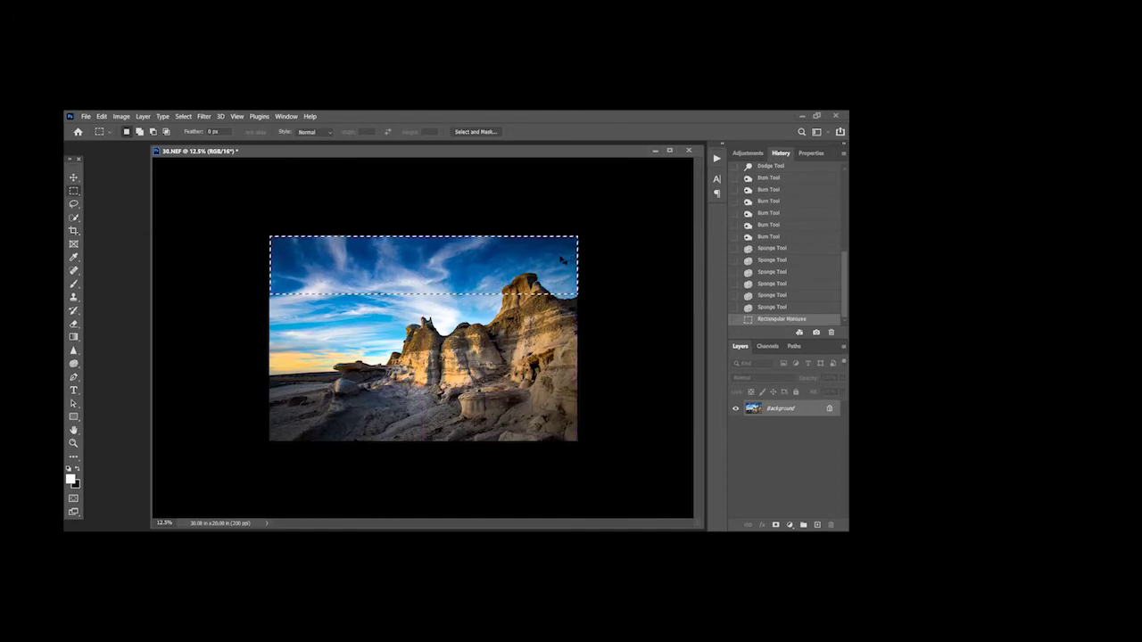
pyautogui.hotkey('ctrl', 't')
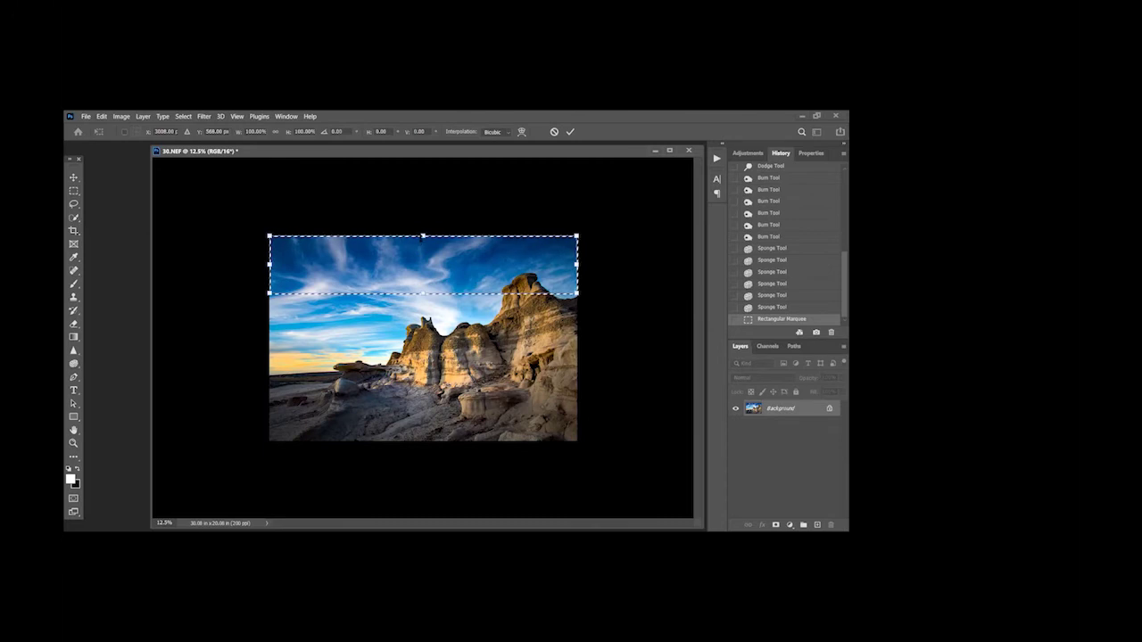
pyautogui.moveTo(423, 237); pyautogui.dragTo(423, 257)
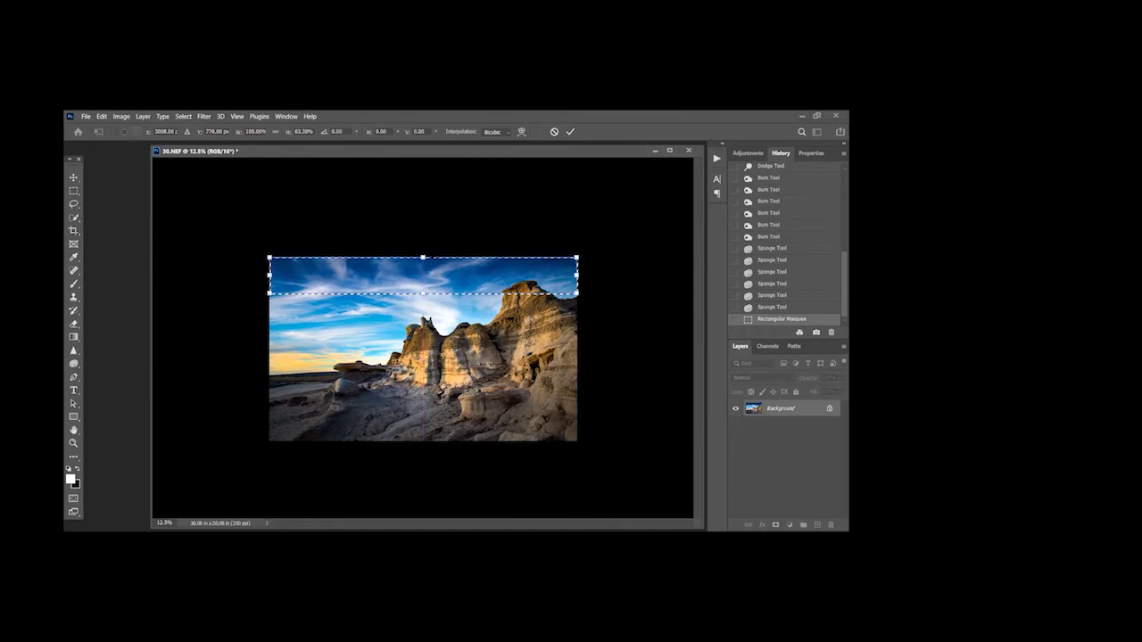
pyautogui.press('Return')
pyautogui.hotkey('ctrl', 'd')
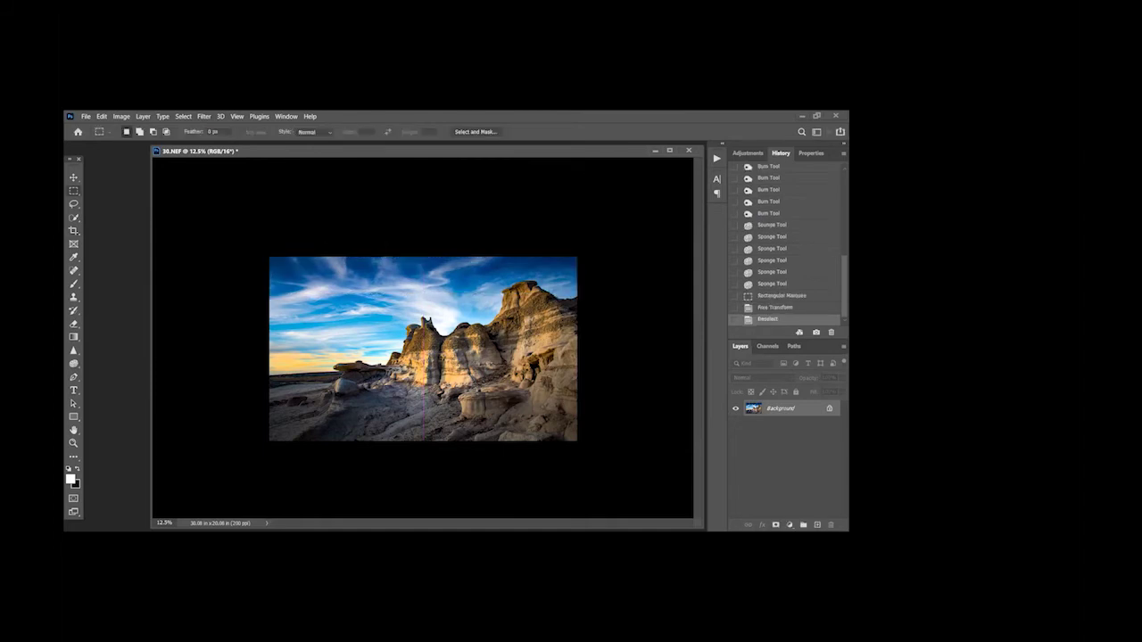
# Crop the empty black strip off the upper edge of the photo
pyautogui.click(74, 231)
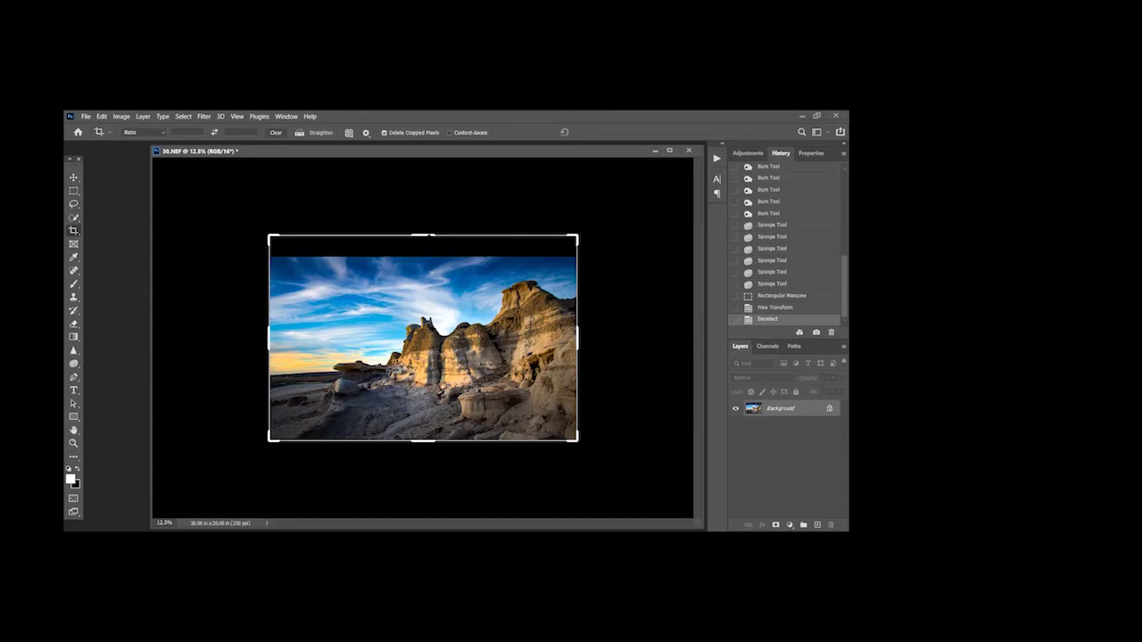
pyautogui.moveTo(423, 236); pyautogui.dragTo(430, 248)
pyautogui.press('Return')
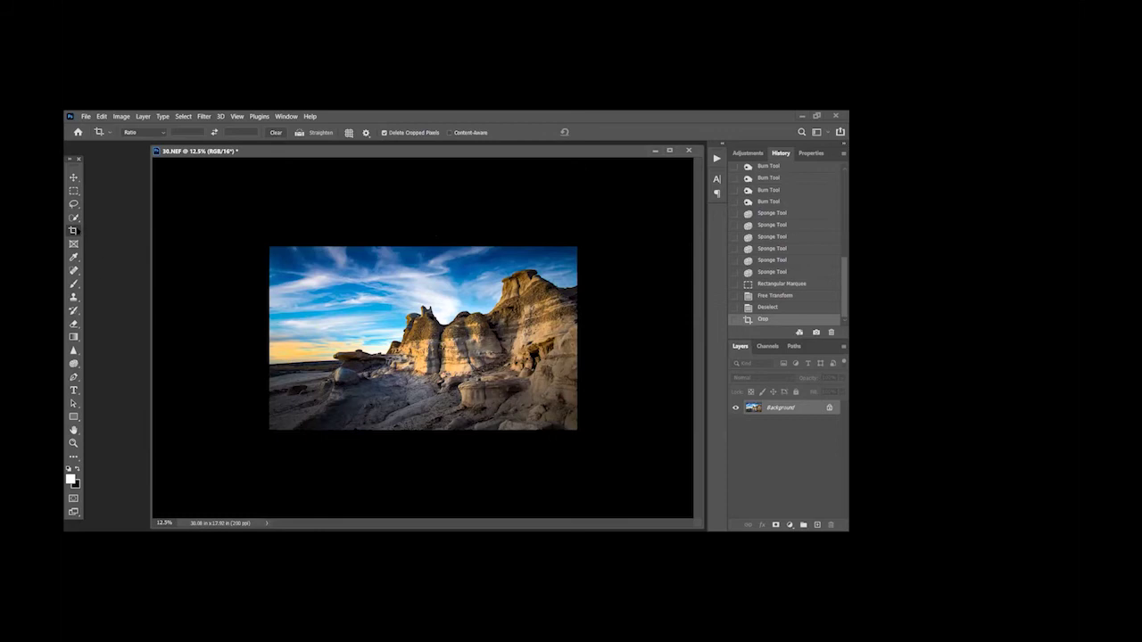
# Compare the cropped photo with its originally opened history state, and return to the Crop state
pyautogui.moveTo(839, 304); pyautogui.dragTo(839, 179)
pyautogui.click(801, 185)
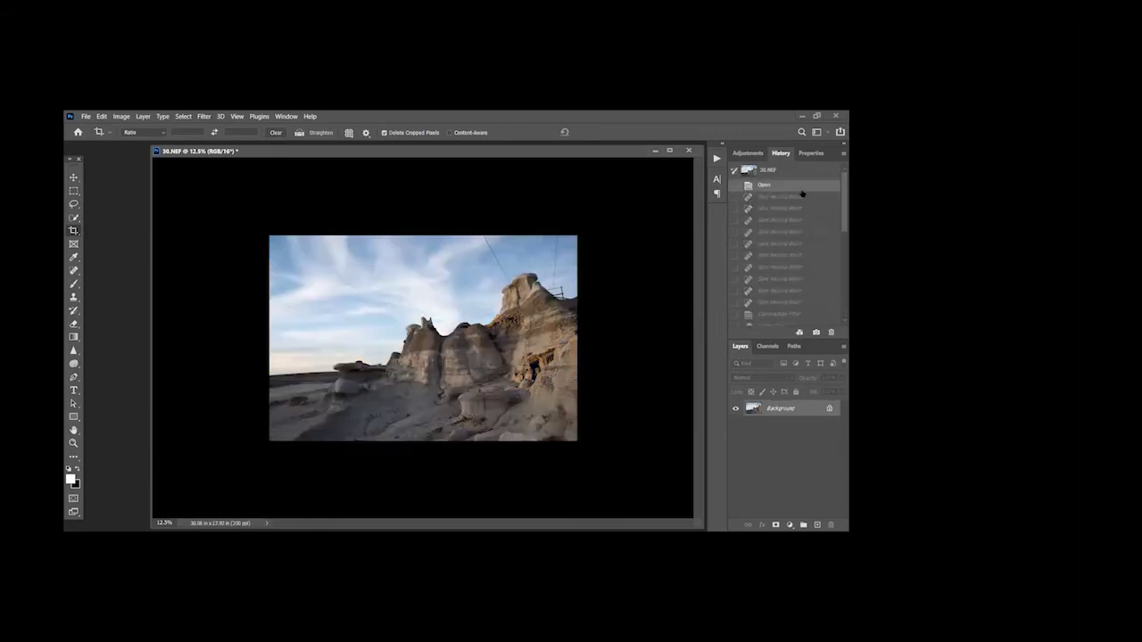
pyautogui.moveTo(837, 205); pyautogui.dragTo(839, 323)
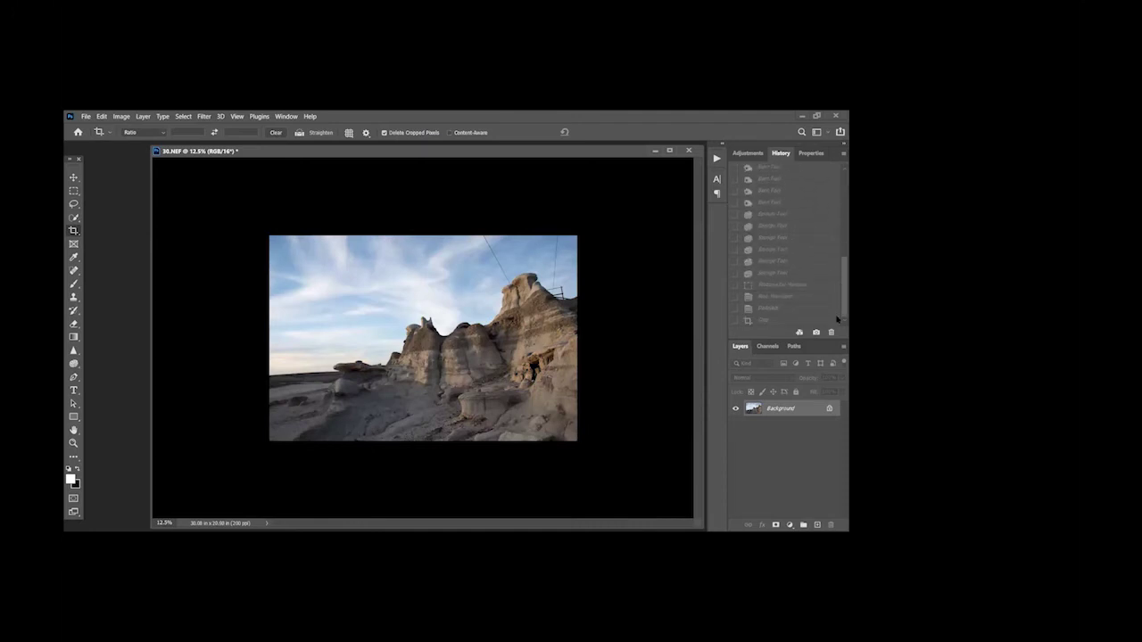
pyautogui.click(764, 321)
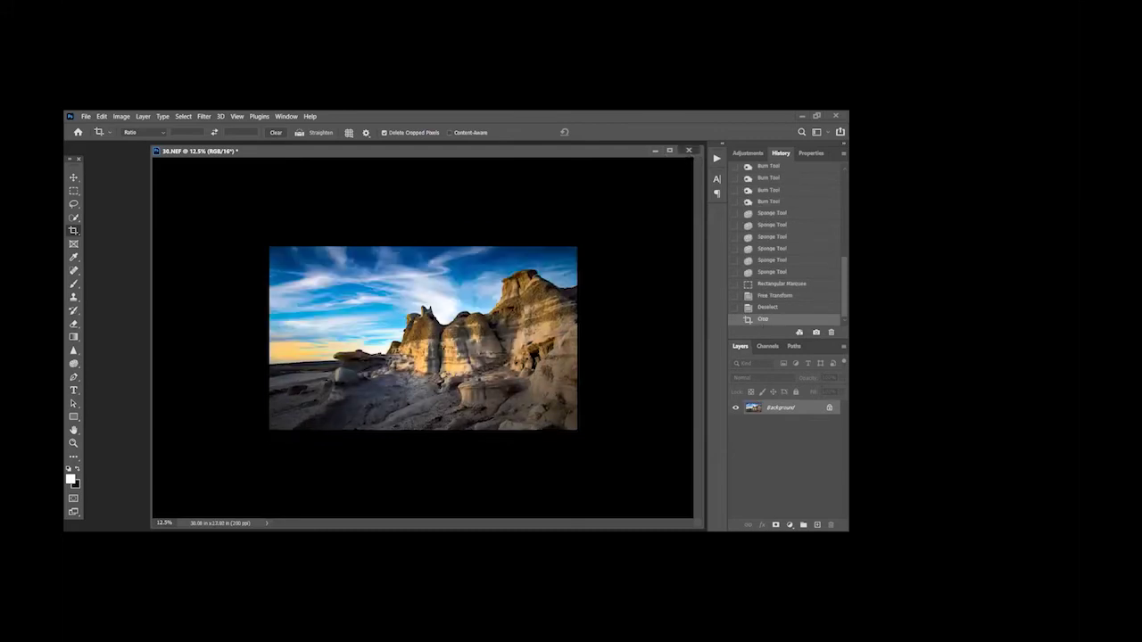
# Close 30.NEF without saving the changes
pyautogui.click(688, 150)
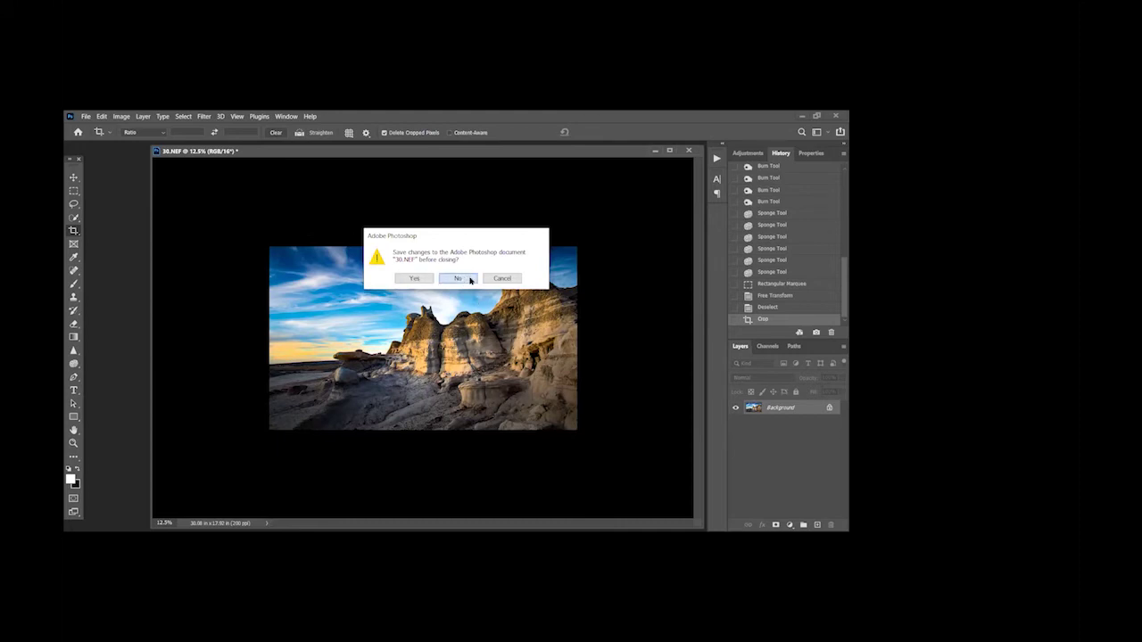
pyautogui.click(472, 280)
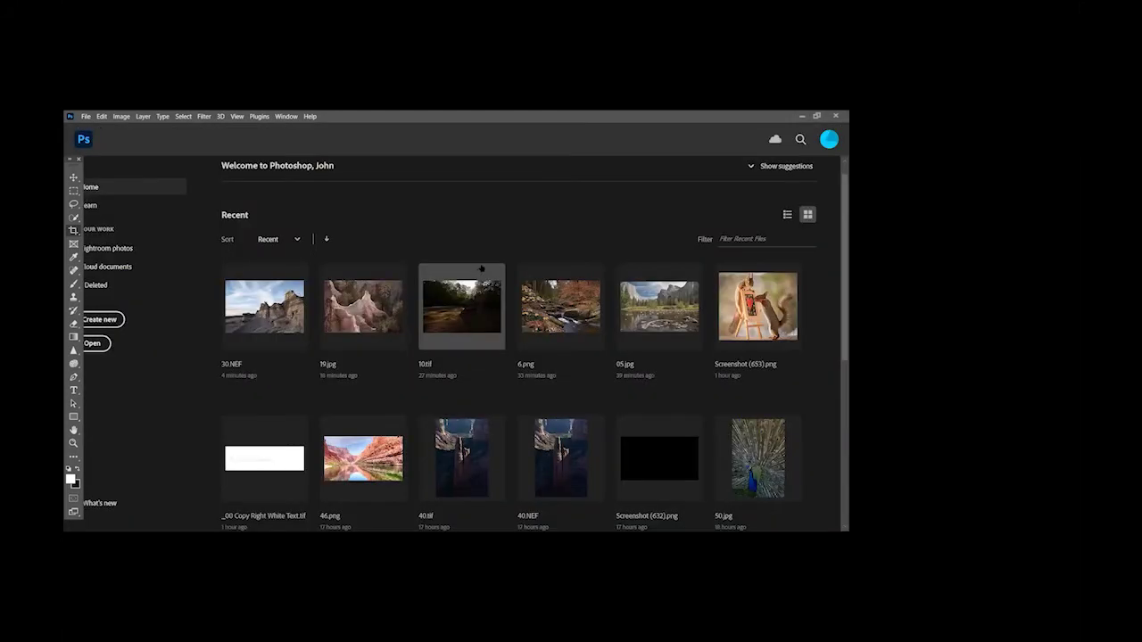